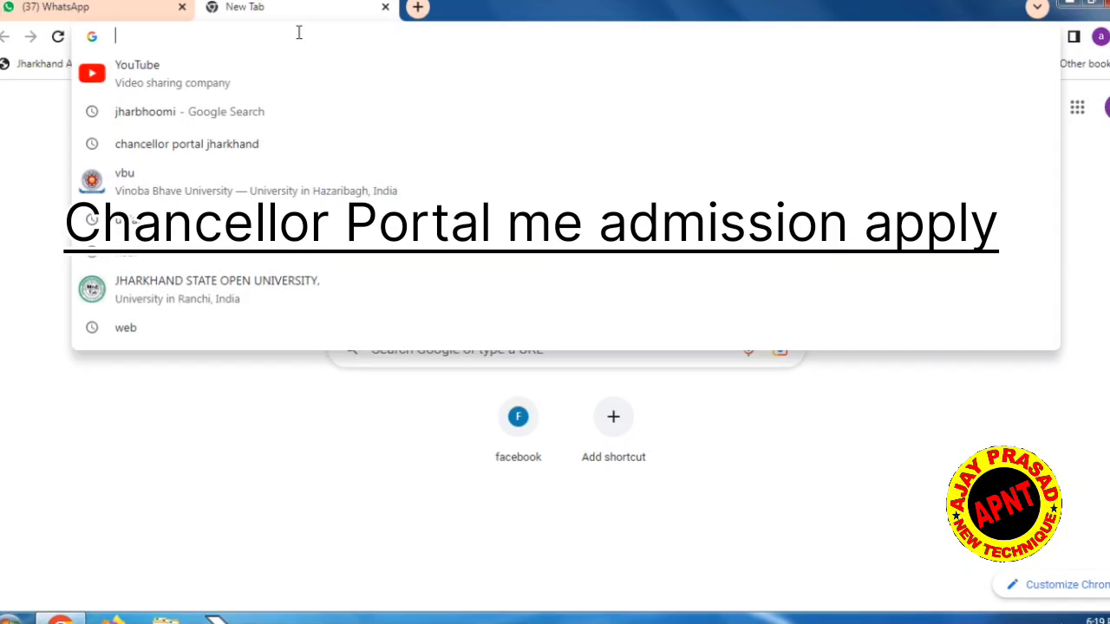
- Search Google for 'chancellor portal jharkhand' using the address bar autocomplete
{"action": "type", "text": "chancellor portal jharkhand"}
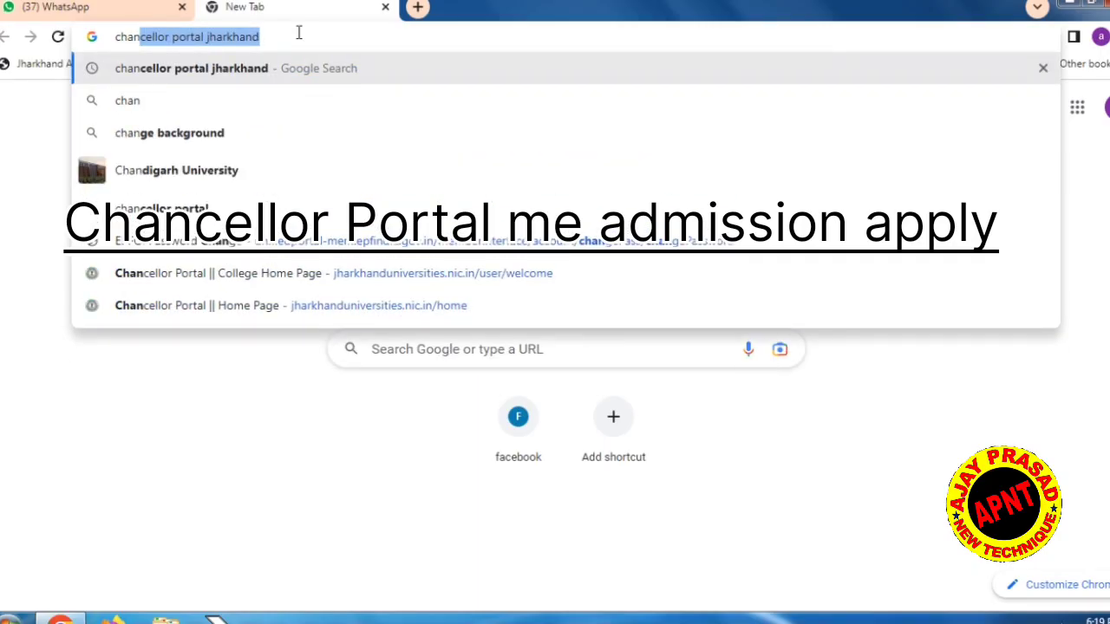
{"action": "key", "text": "Return"}
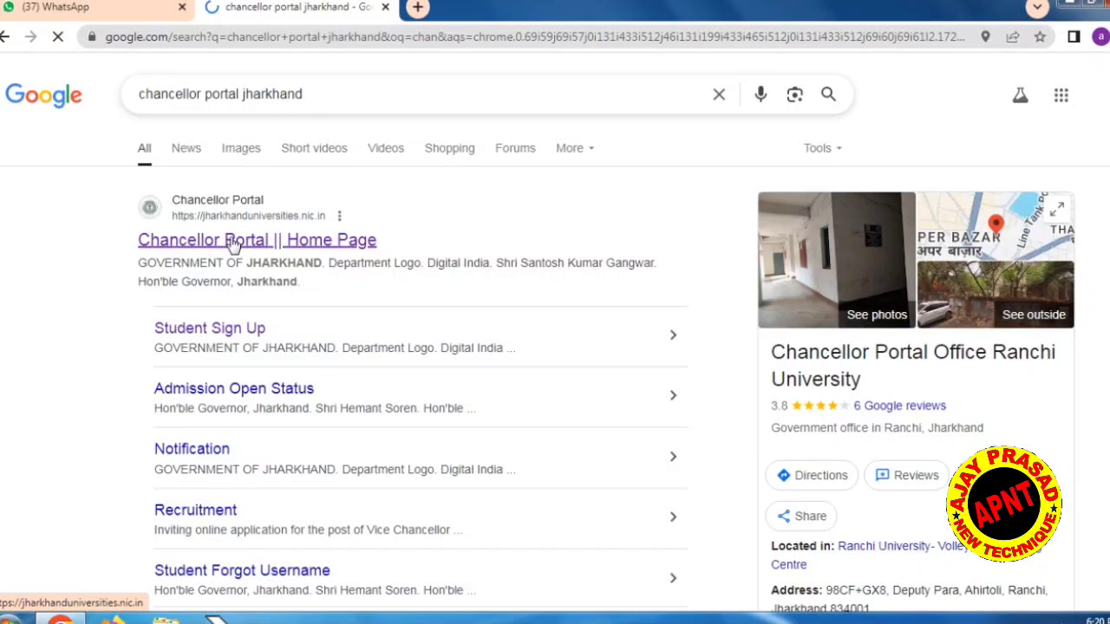
- Open the 'Chancellor Portal || Home Page' result
{"action": "left_click", "coordinate": [232, 243]}
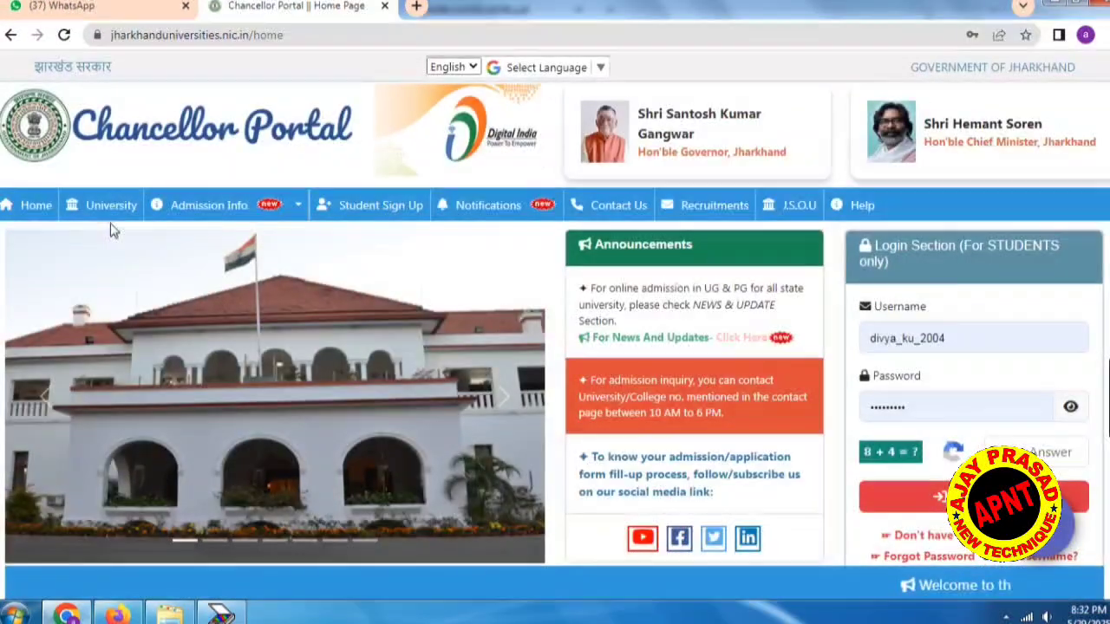
- Open Admission Open Status and select Vinoba Bhave University, Hazaribagh and K. B. Women's College
{"action": "left_click", "coordinate": [240, 221]}
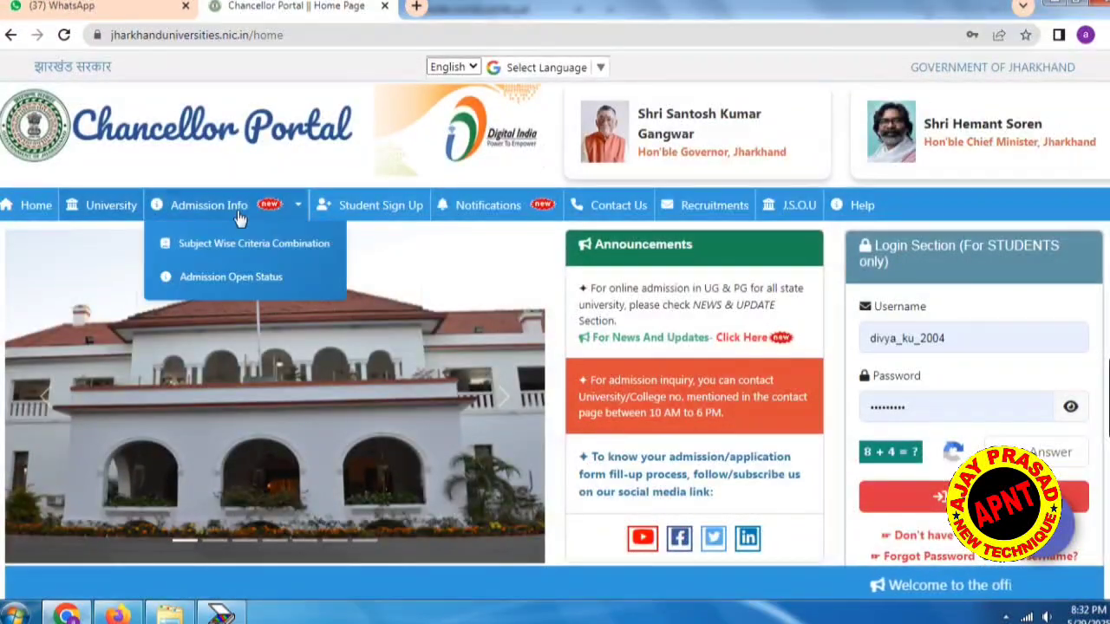
{"action": "left_click", "coordinate": [242, 283]}
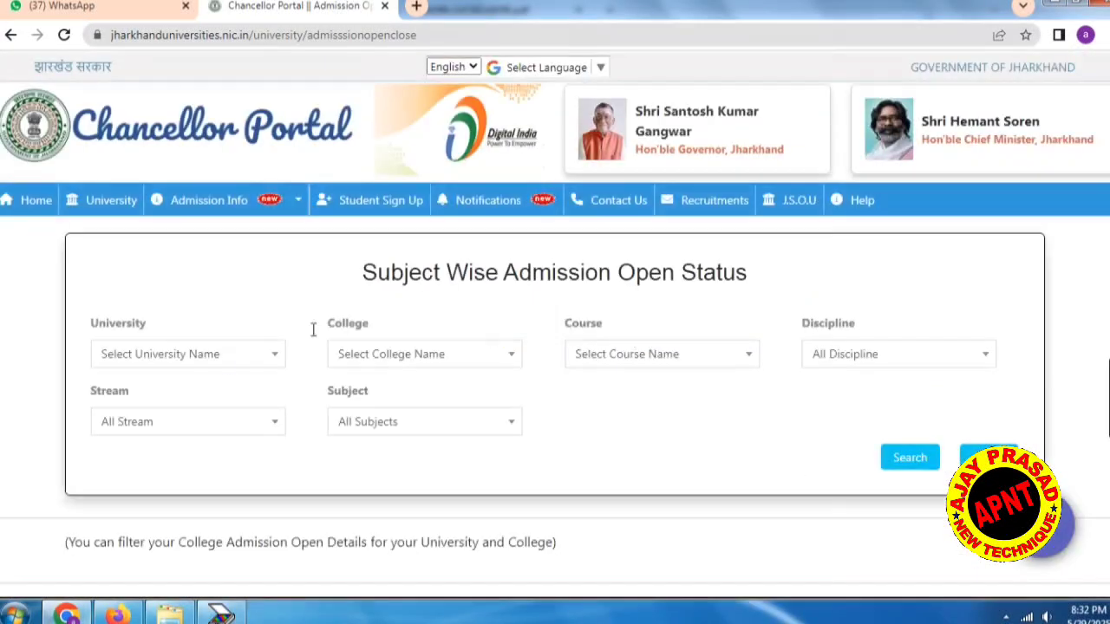
{"action": "left_click", "coordinate": [217, 355]}
{"action": "scroll", "coordinate": [174, 511], "scroll_direction": "down", "scroll_amount": 5}
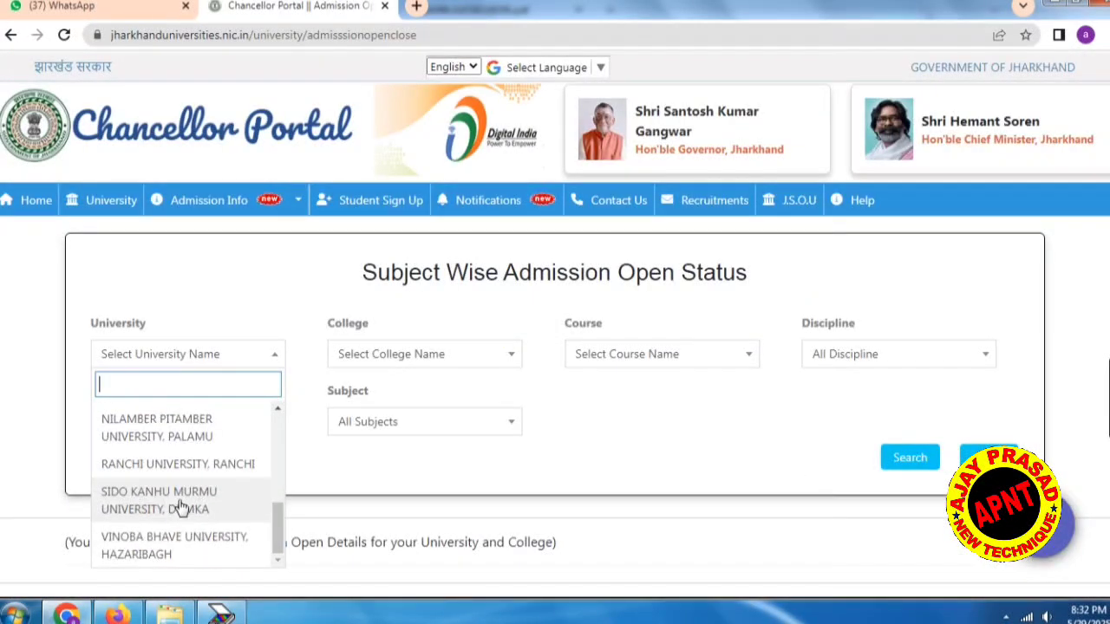
{"action": "left_click", "coordinate": [187, 547]}
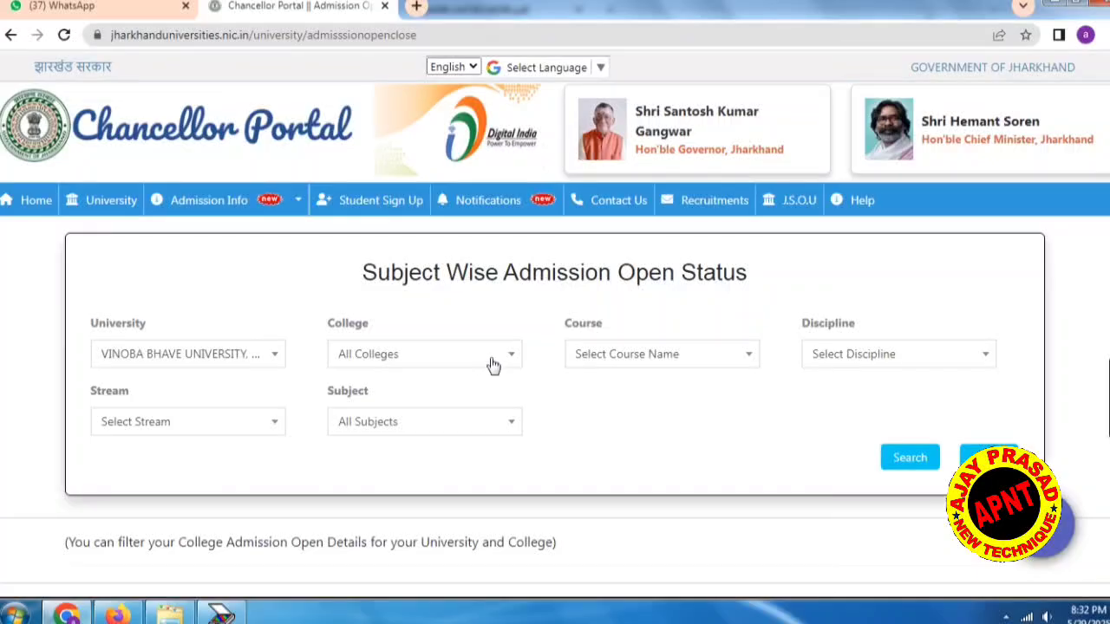
{"action": "left_click", "coordinate": [493, 365]}
{"action": "scroll", "coordinate": [433, 520], "scroll_direction": "down", "scroll_amount": 6}
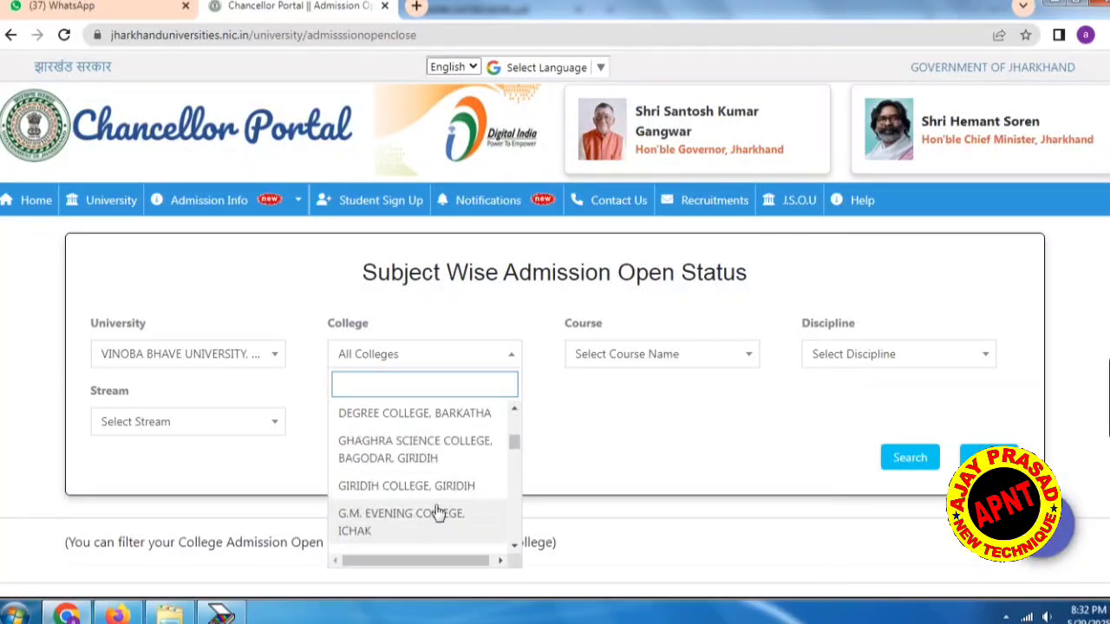
{"action": "scroll", "coordinate": [438, 513], "scroll_direction": "down", "scroll_amount": 8}
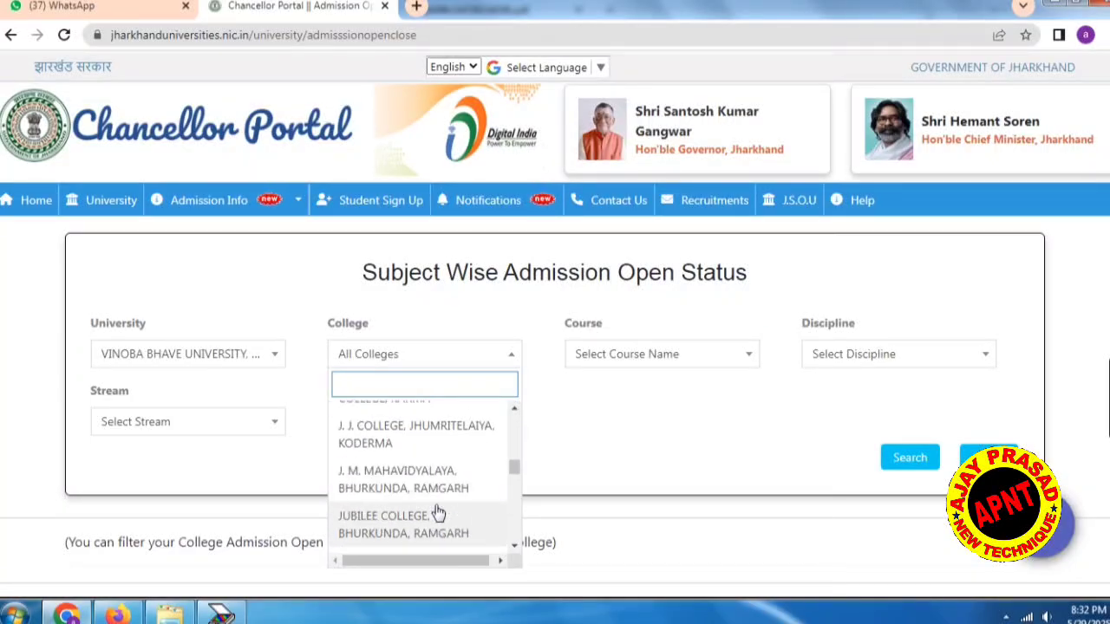
{"action": "scroll", "coordinate": [438, 513], "scroll_direction": "down", "scroll_amount": 5}
{"action": "left_click", "coordinate": [410, 458]}
- Set course to Under Graduate and discipline to REGULAR, leaving all streams and subjects
{"action": "left_click", "coordinate": [702, 369]}
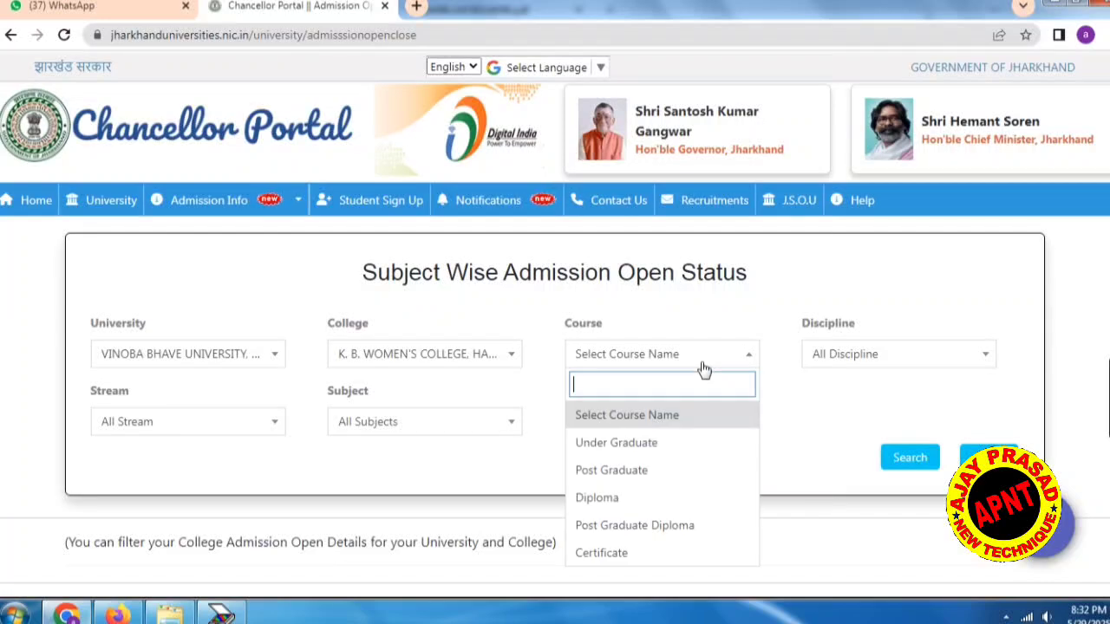
{"action": "left_click", "coordinate": [642, 442]}
{"action": "left_click", "coordinate": [822, 358]}
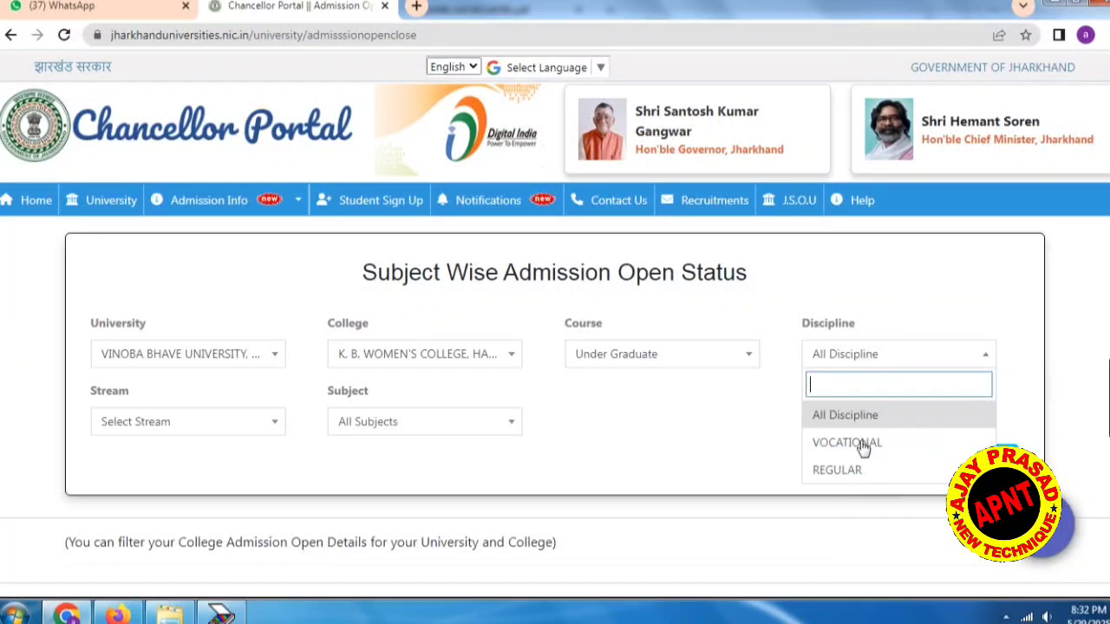
{"action": "left_click", "coordinate": [824, 471]}
{"action": "left_click", "coordinate": [199, 425]}
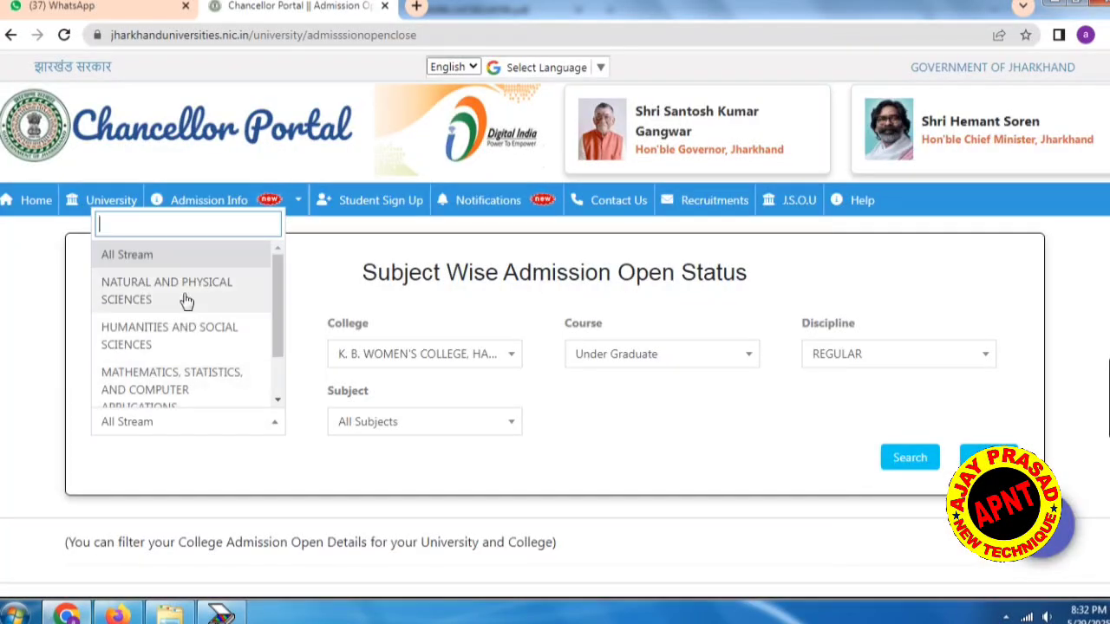
{"action": "left_click", "coordinate": [163, 260]}
{"action": "left_click", "coordinate": [399, 425]}
{"action": "left_click", "coordinate": [390, 489]}
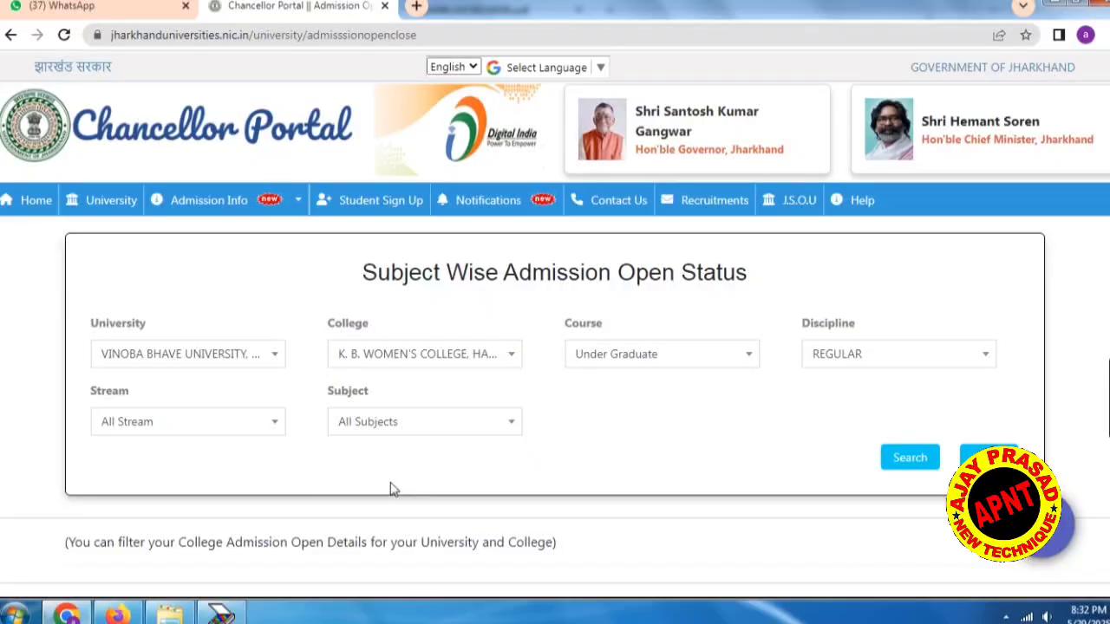
- Choose the HUMANITIES AND SOCIAL SCIENCES stream after the stream warning and run the search
{"action": "left_click", "coordinate": [910, 460]}
{"action": "left_click", "coordinate": [723, 214]}
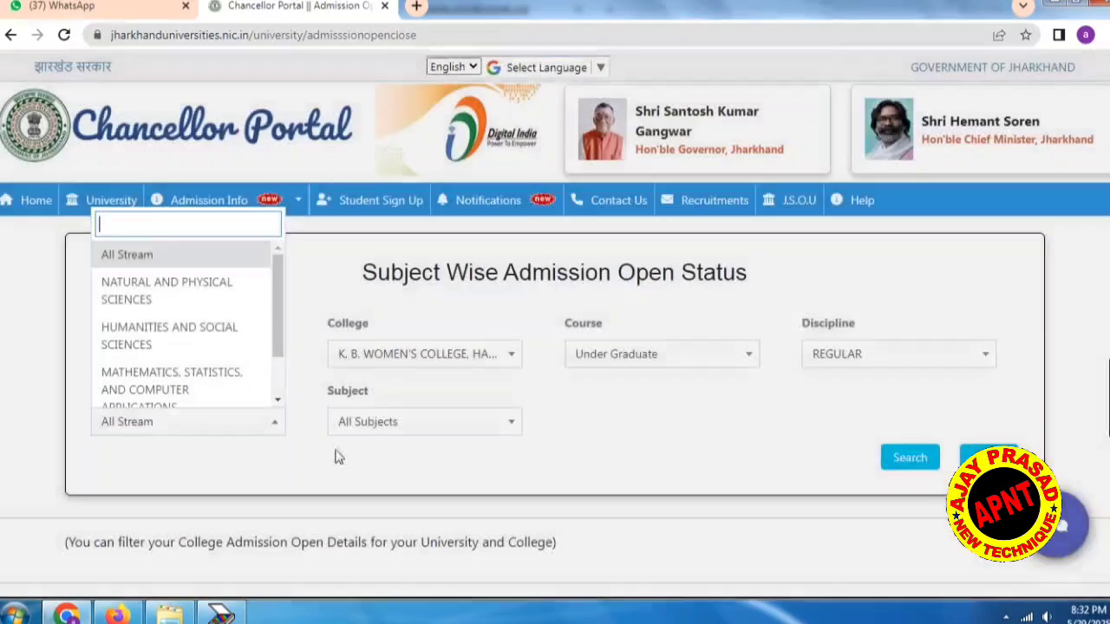
{"action": "left_click", "coordinate": [206, 339]}
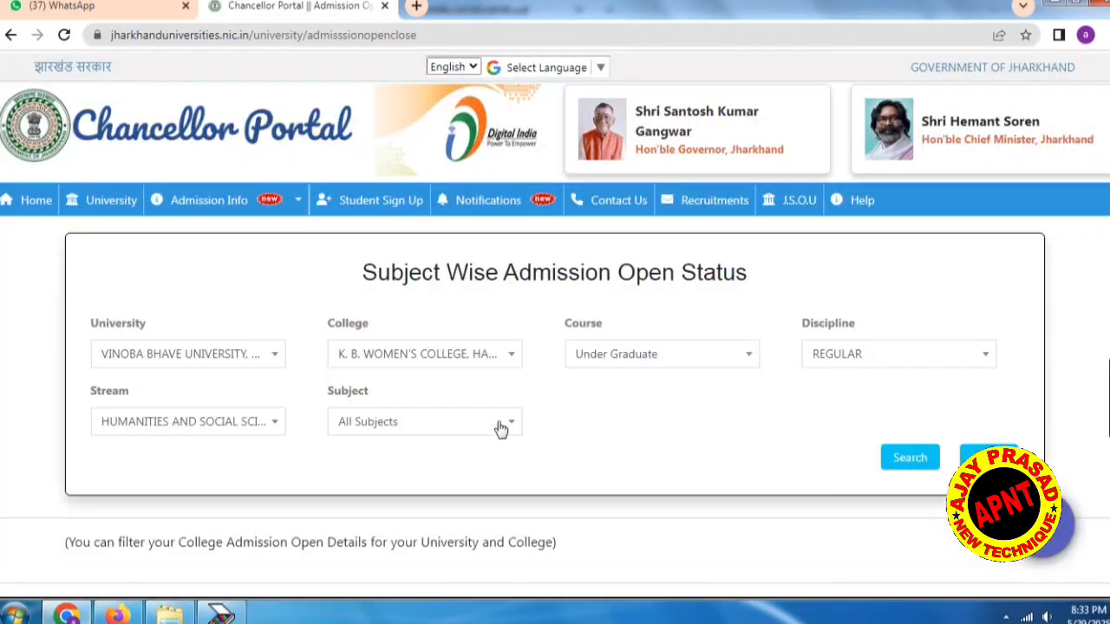
{"action": "left_click", "coordinate": [910, 459]}
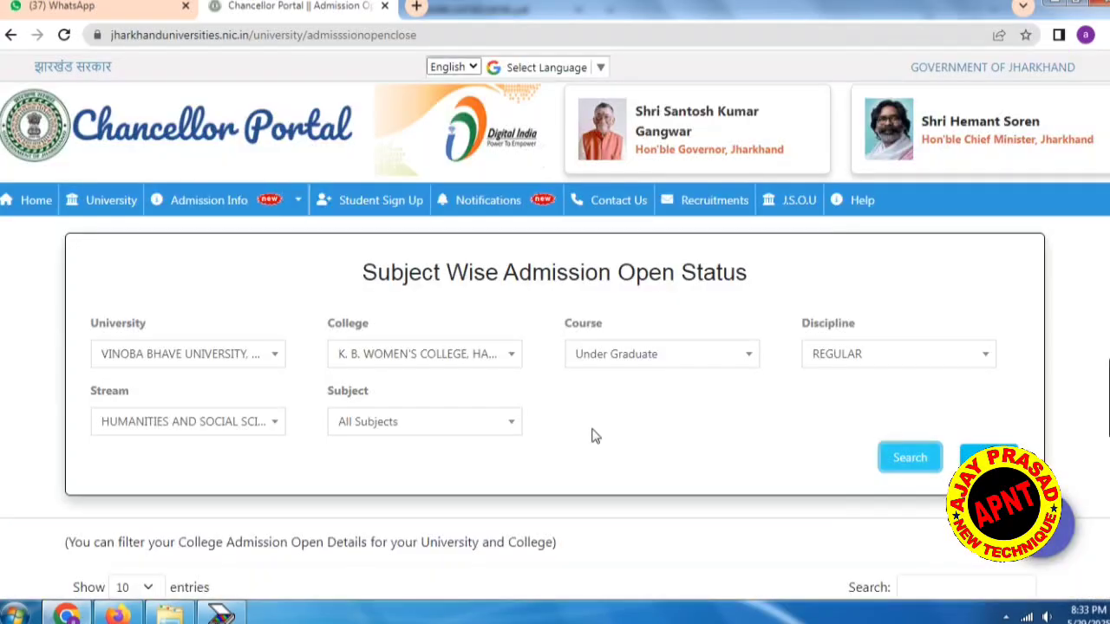
- Scroll through the 13 open Humanities subjects, then back to the home page login area
{"action": "scroll", "coordinate": [595, 435], "scroll_direction": "down", "scroll_amount": 5}
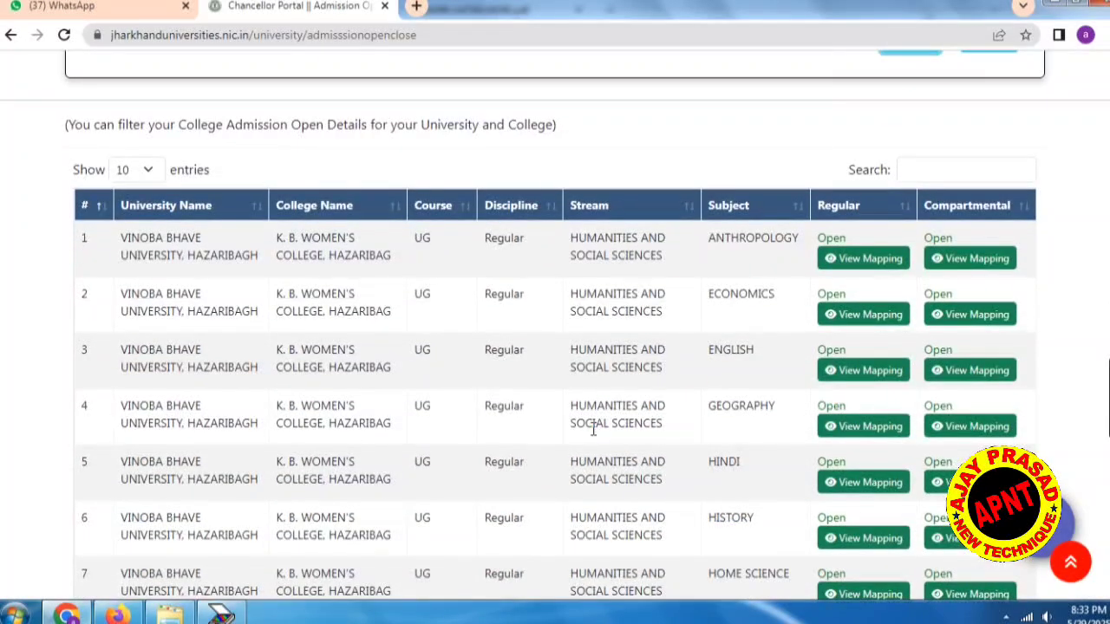
{"action": "scroll", "coordinate": [713, 379], "scroll_direction": "down", "scroll_amount": 2}
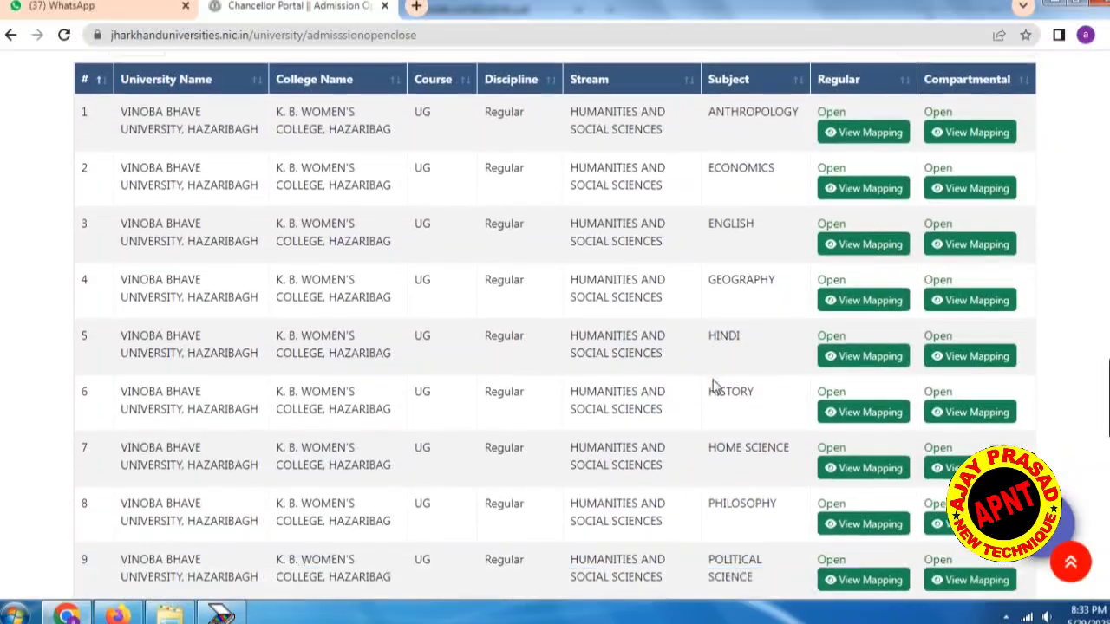
{"action": "scroll", "coordinate": [714, 379], "scroll_direction": "down", "scroll_amount": 3}
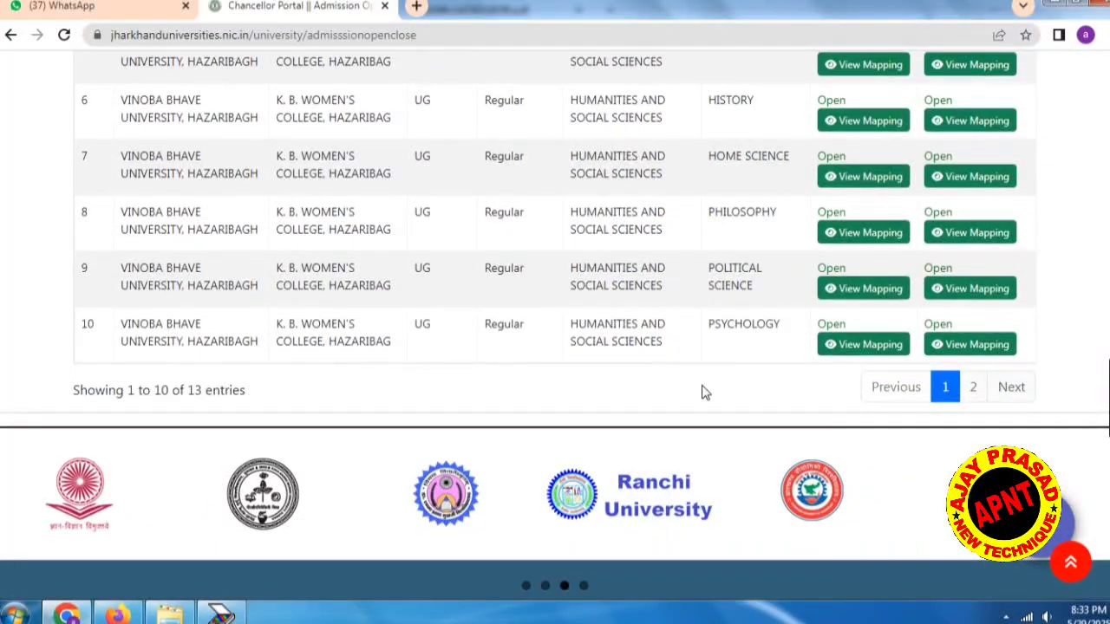
{"action": "scroll", "coordinate": [707, 390], "scroll_direction": "up", "scroll_amount": 7}
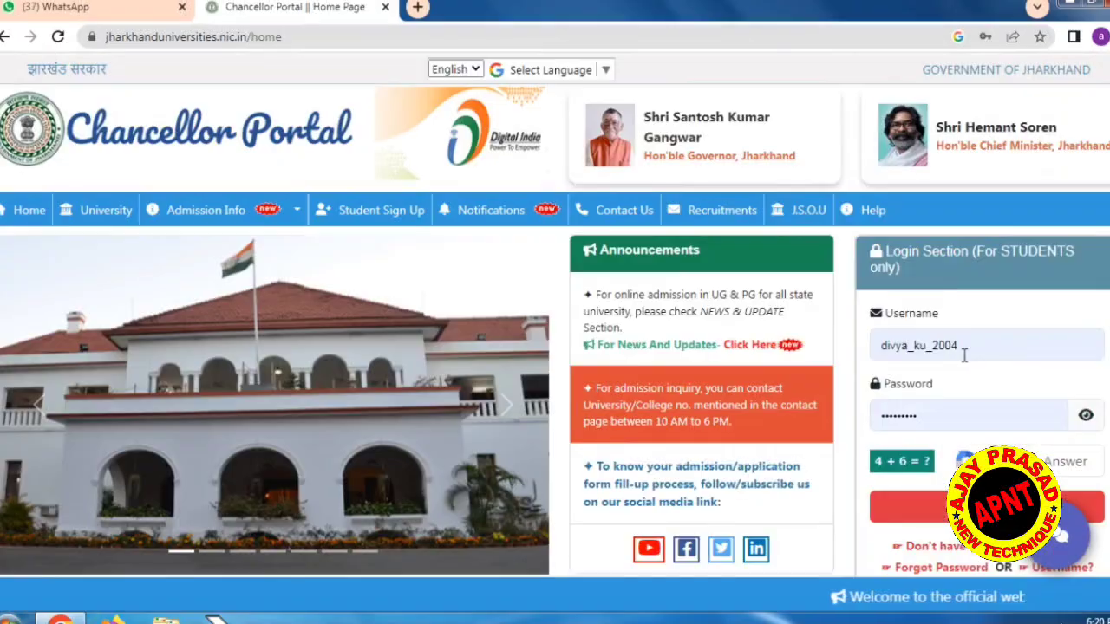
{"action": "scroll", "coordinate": [859, 410], "scroll_direction": "down", "scroll_amount": 2}
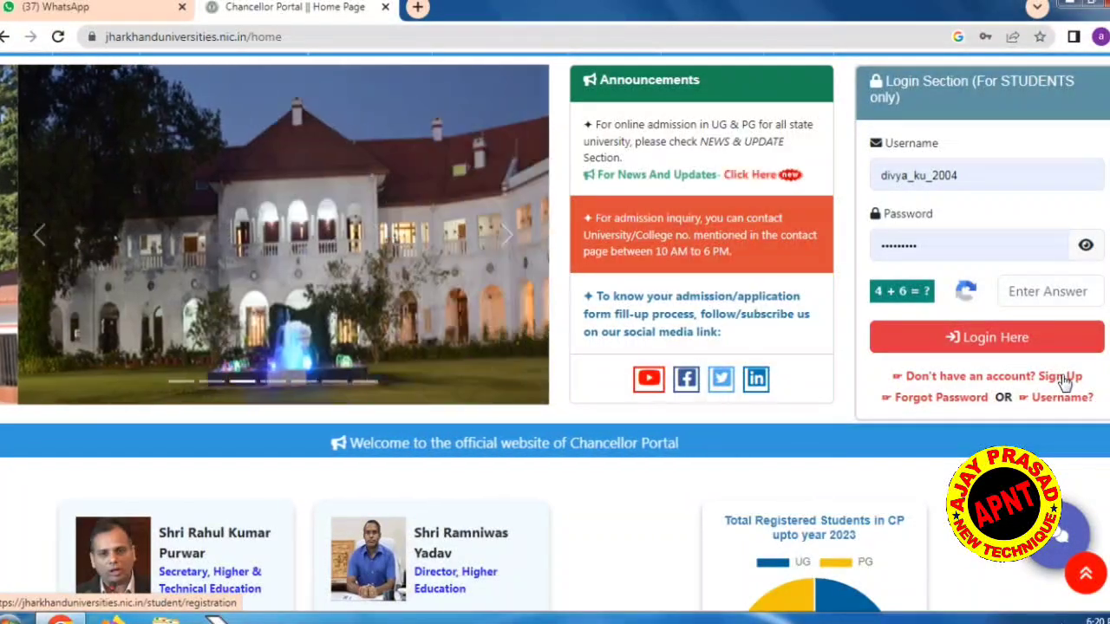
- On the Student Sign Up page, enter the student's full name, e-mail address and a user name
{"action": "left_click", "coordinate": [1064, 379]}
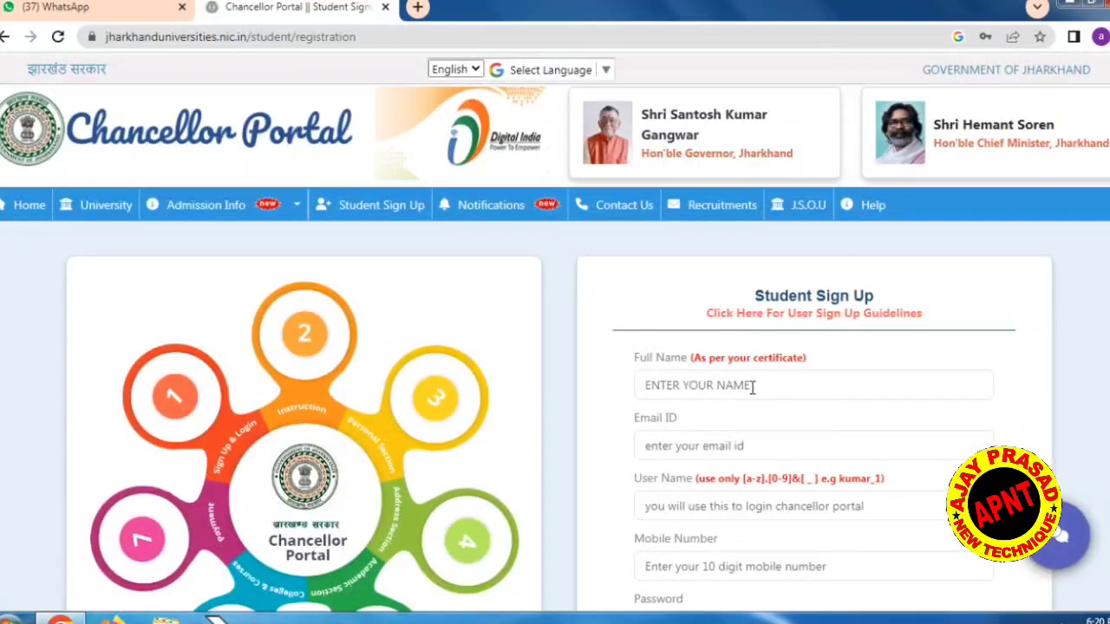
{"action": "left_click", "coordinate": [753, 388]}
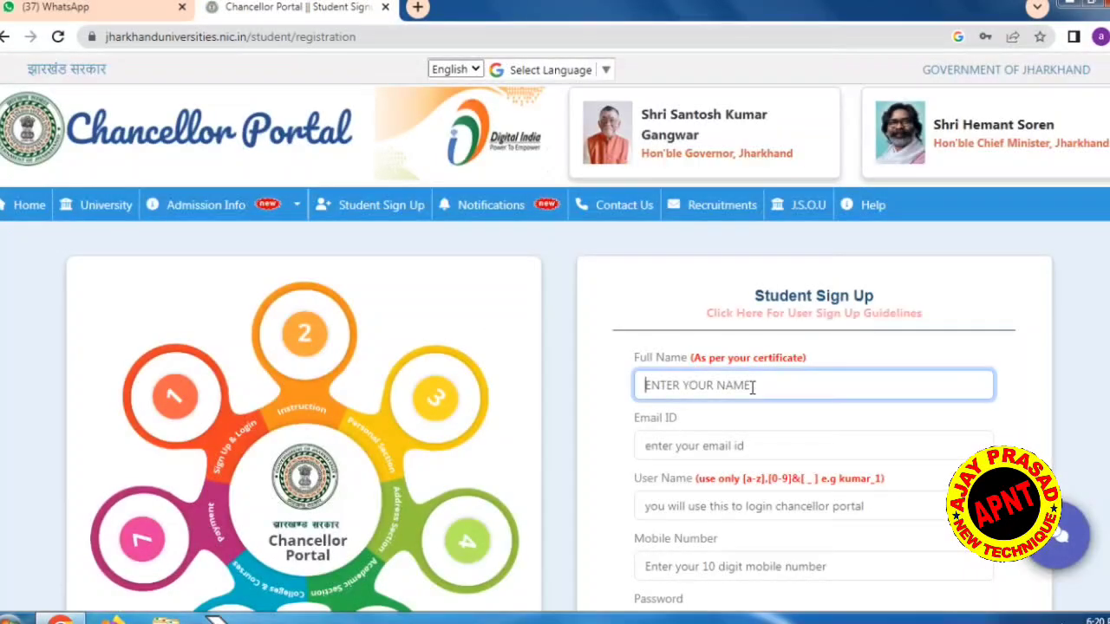
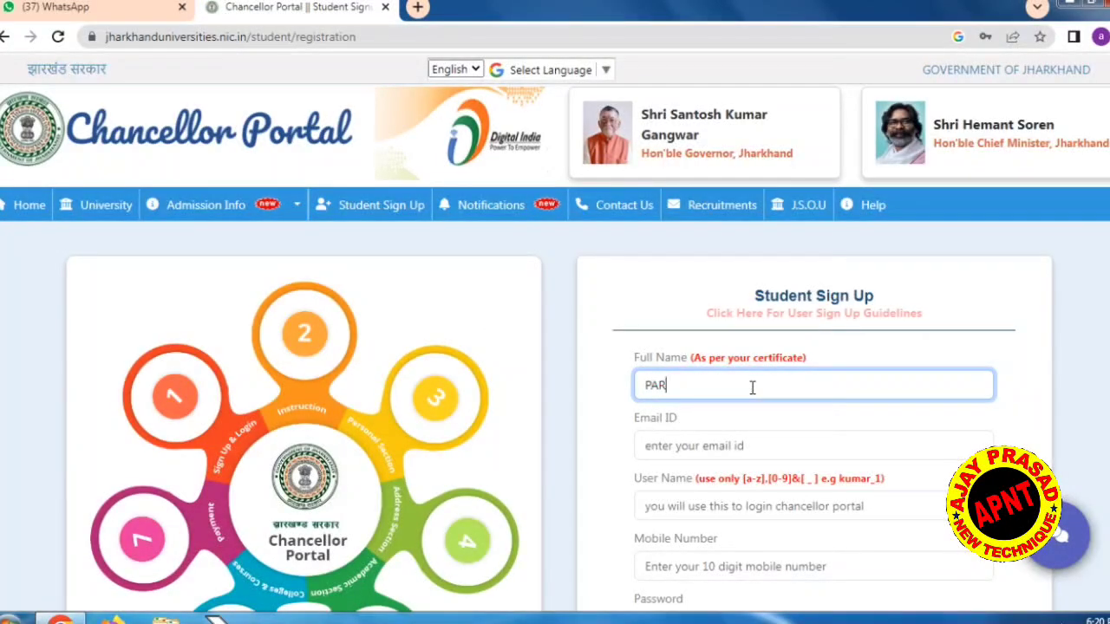
{"action": "key", "text": "Tab"}
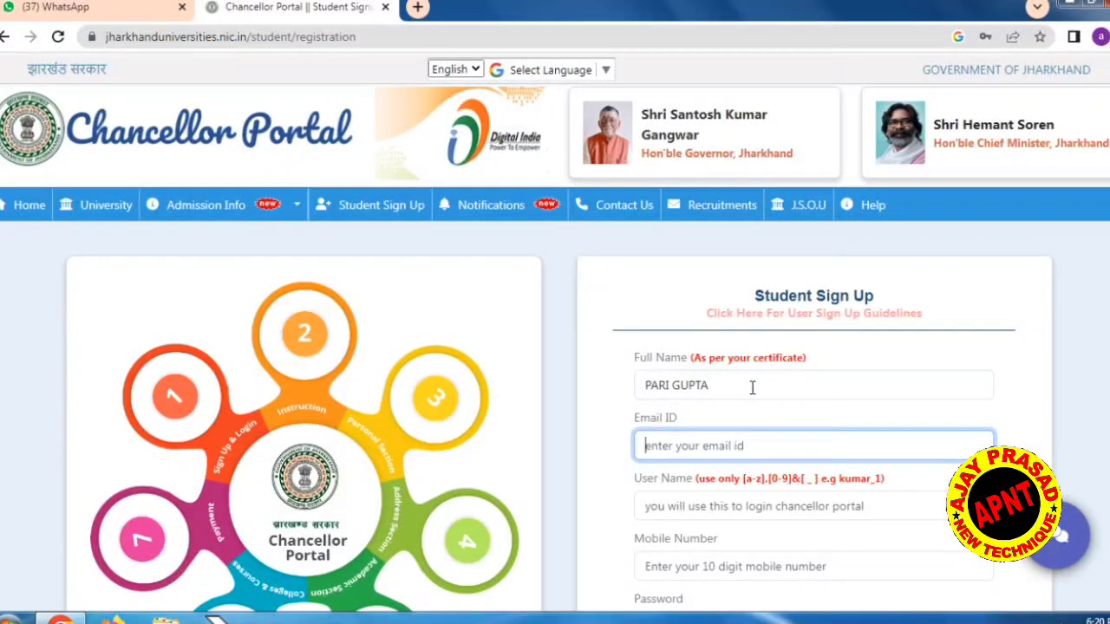
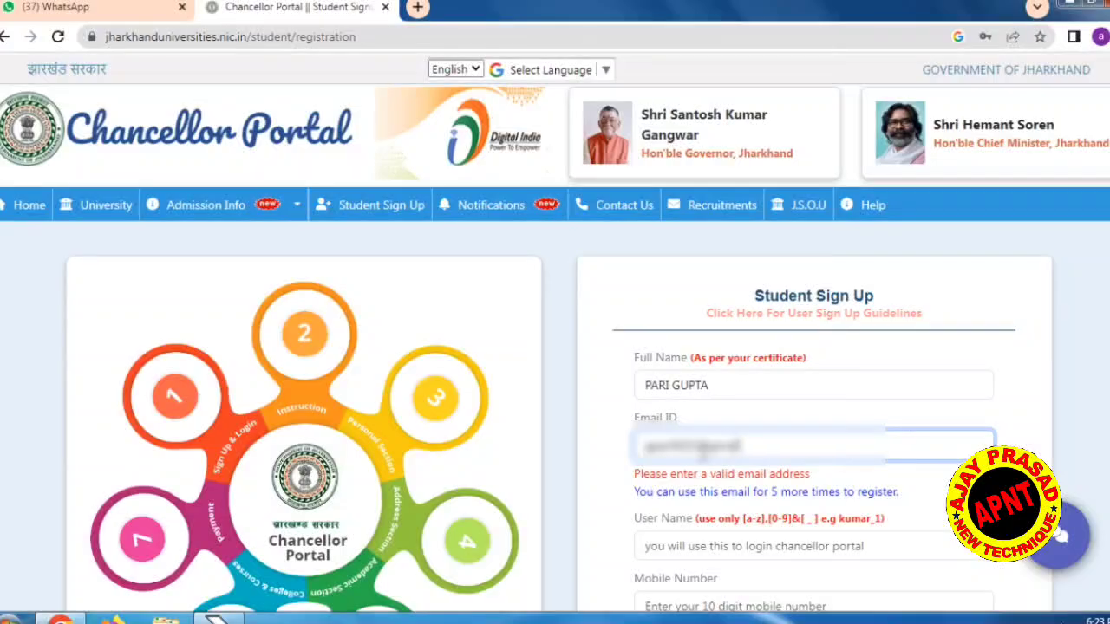
{"action": "key", "text": "Tab"}
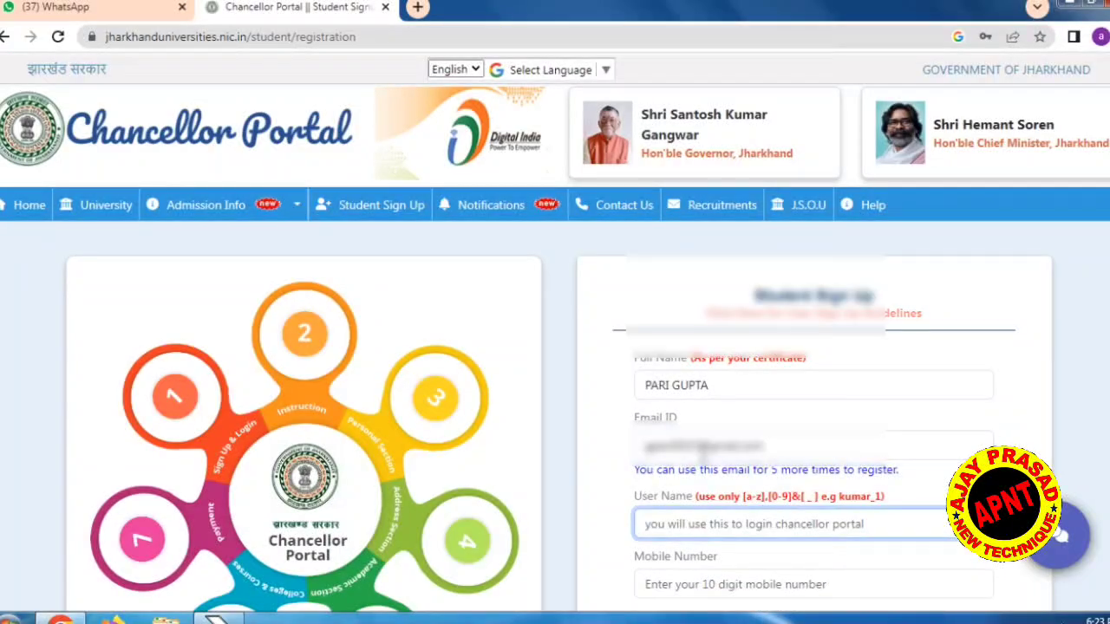
{"action": "scroll", "coordinate": [698, 459], "scroll_direction": "down", "scroll_amount": 2}
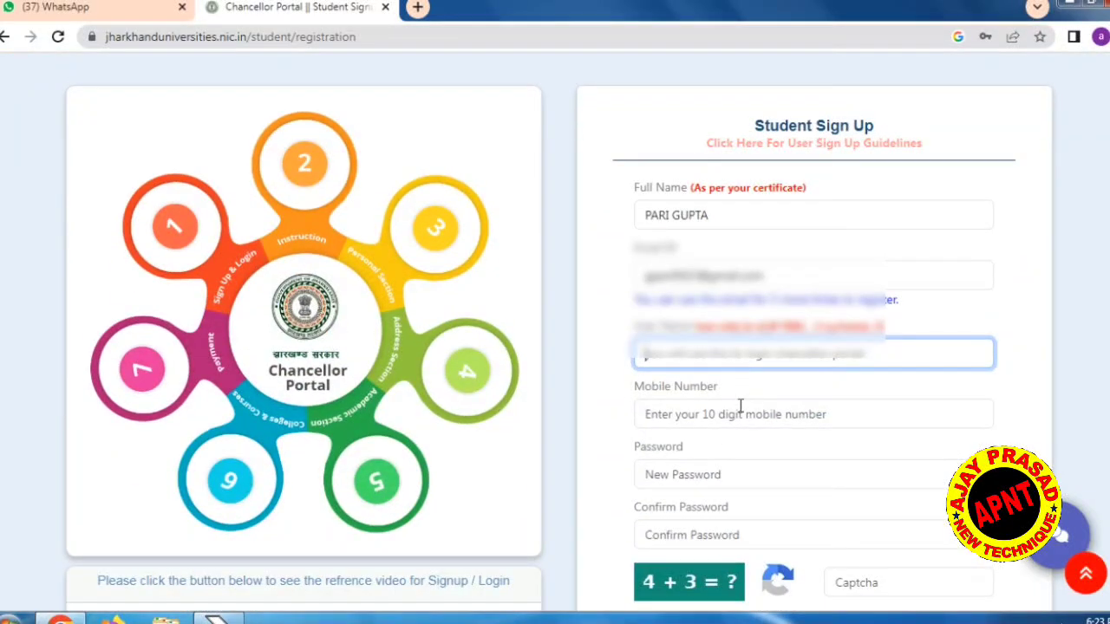
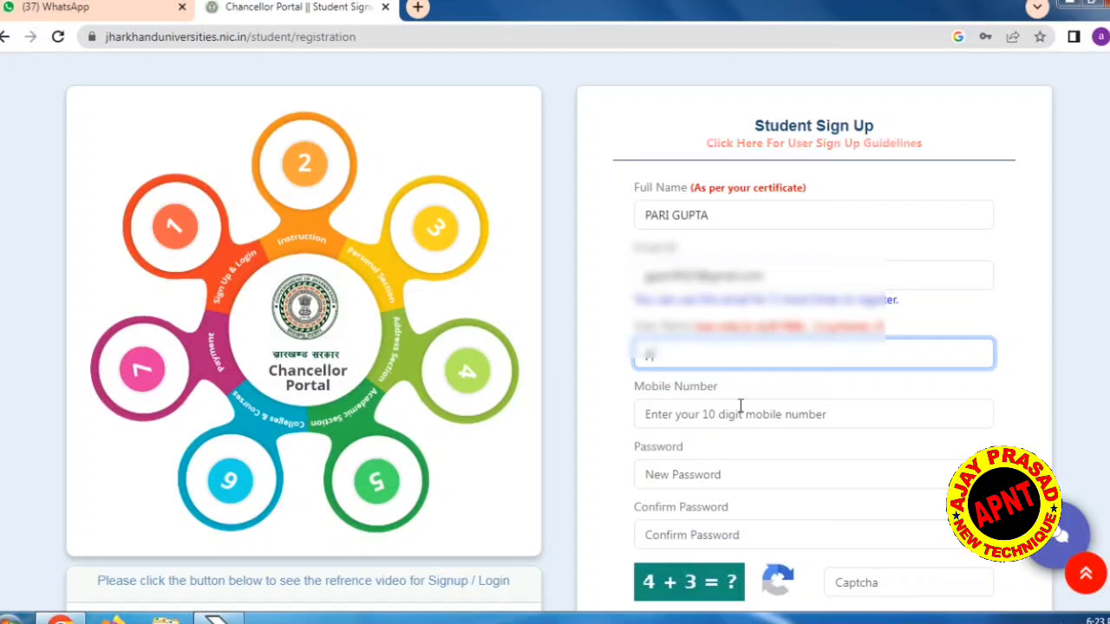
- Enter and correct the mobile number, then fill in matching Password and Confirm Password
{"action": "left_click", "coordinate": [740, 406]}
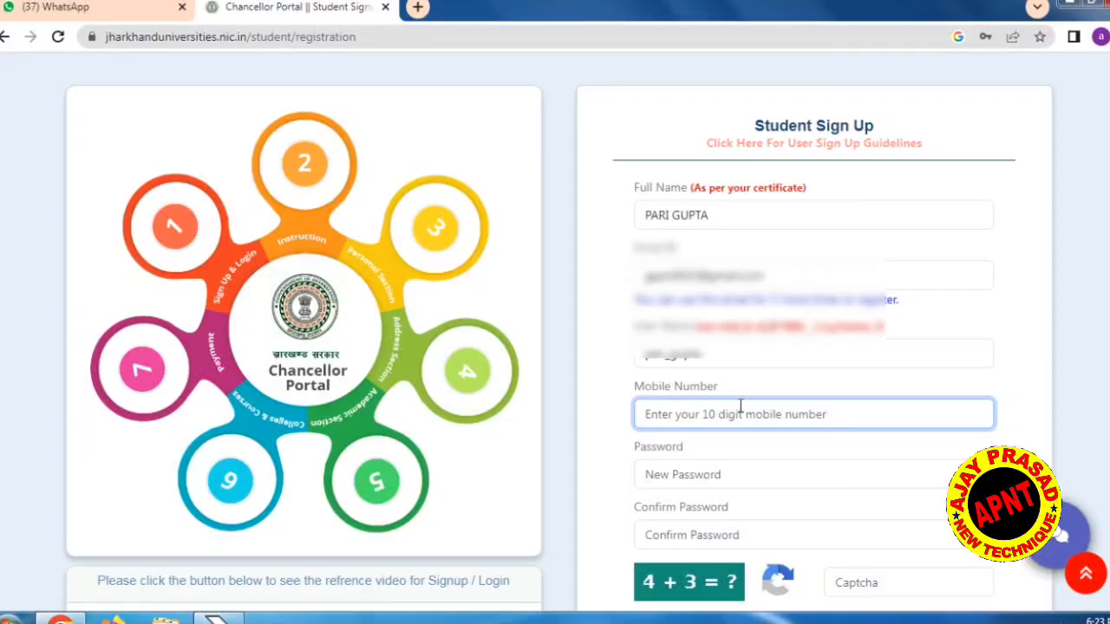
{"action": "type", "text": "957???"}
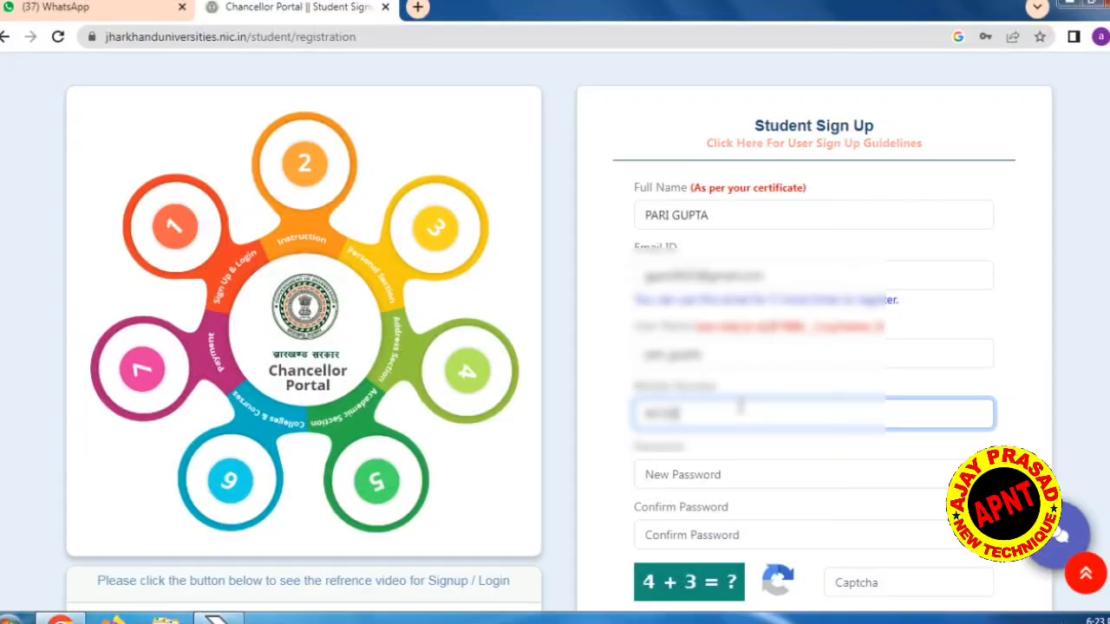
{"action": "type", "text": "????"}
{"action": "key", "text": "BackSpace"}
{"action": "key", "text": "Tab"}
{"action": "type", "text": "?"}
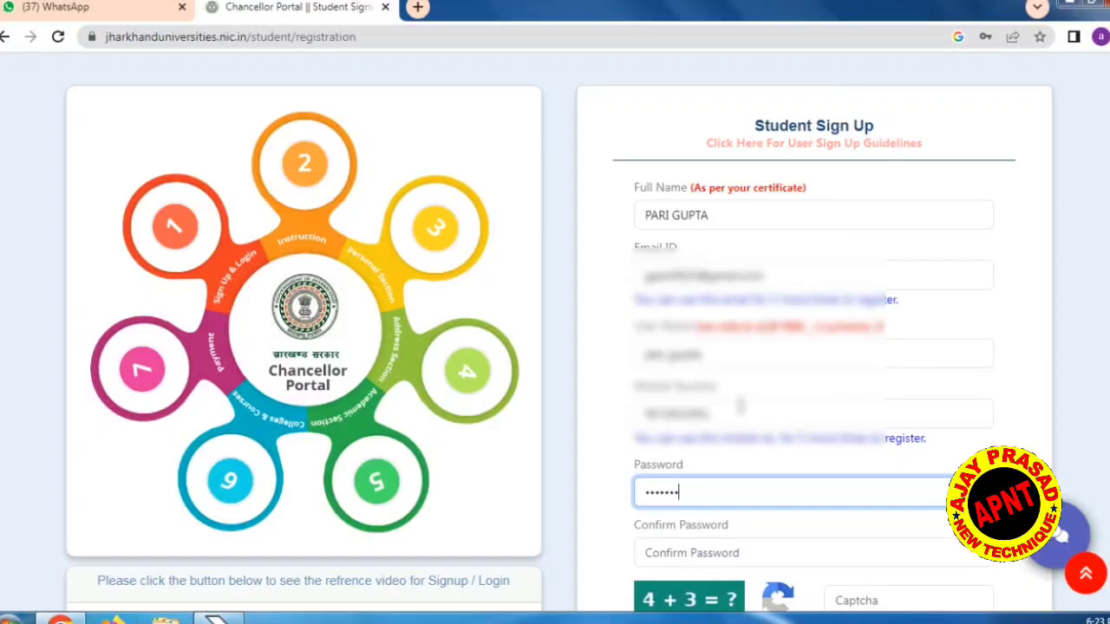
{"action": "key", "text": "Tab"}
{"action": "type", "text": "??"}
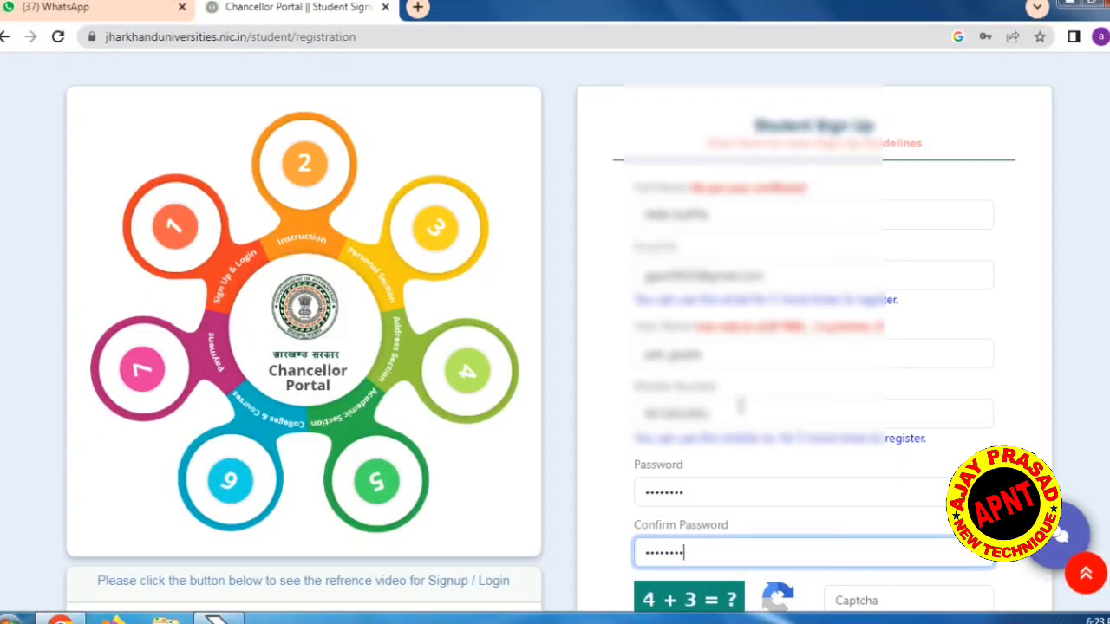
- Answer the captcha with 7
{"action": "scroll", "coordinate": [740, 406], "scroll_direction": "down", "scroll_amount": 2}
{"action": "left_click", "coordinate": [880, 431]}
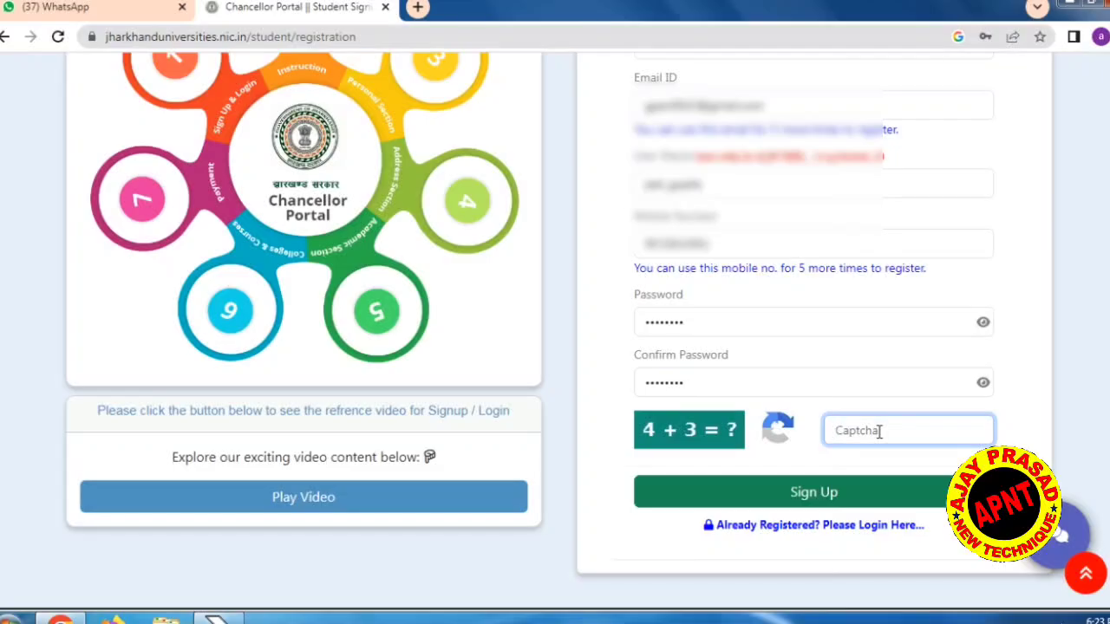
{"action": "type", "text": "7"}
{"action": "scroll", "coordinate": [864, 434], "scroll_direction": "up", "scroll_amount": 1}
{"action": "scroll", "coordinate": [858, 429], "scroll_direction": "down", "scroll_amount": 2}
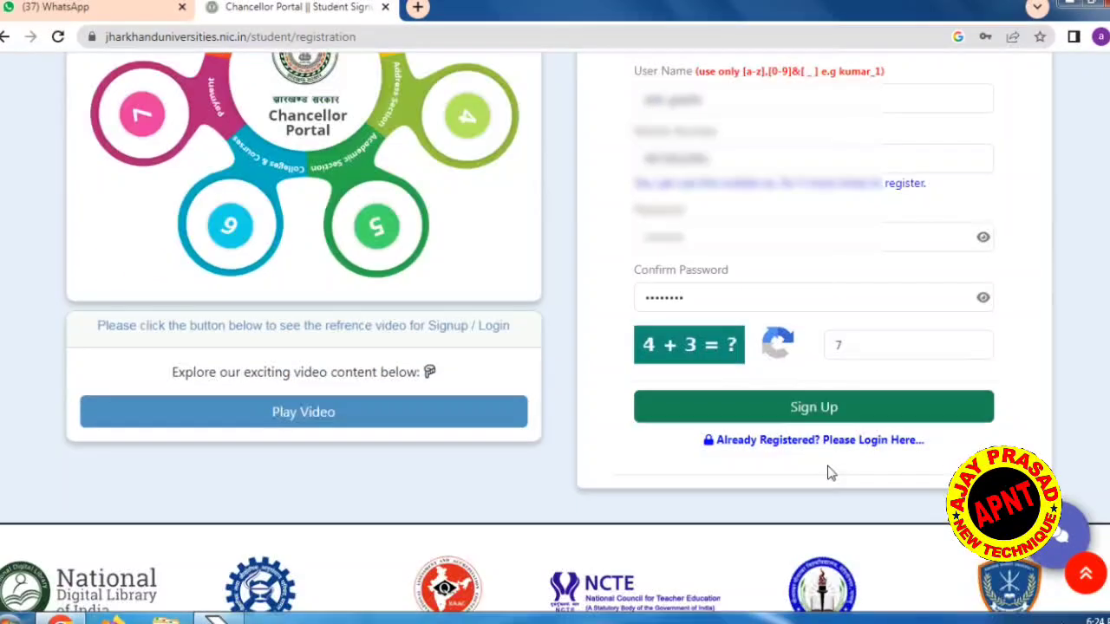
- Submit, then after the Username Error re-enter the full name, e-mail and a new user name
{"action": "left_click", "coordinate": [845, 420]}
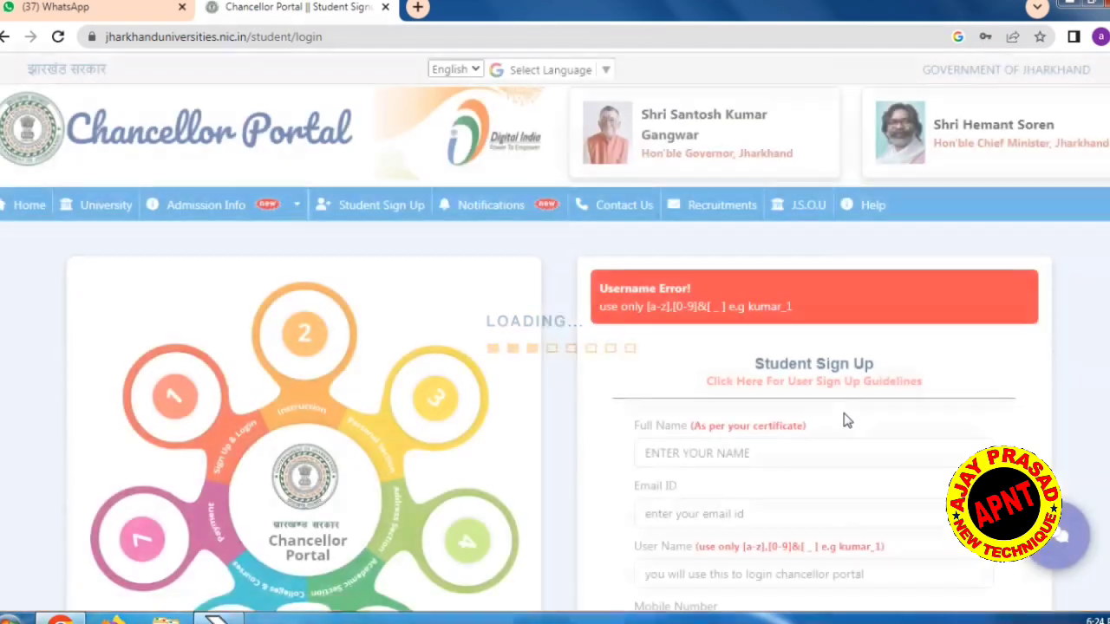
{"action": "scroll", "coordinate": [833, 390], "scroll_direction": "down", "scroll_amount": 2}
{"action": "left_click", "coordinate": [773, 283]}
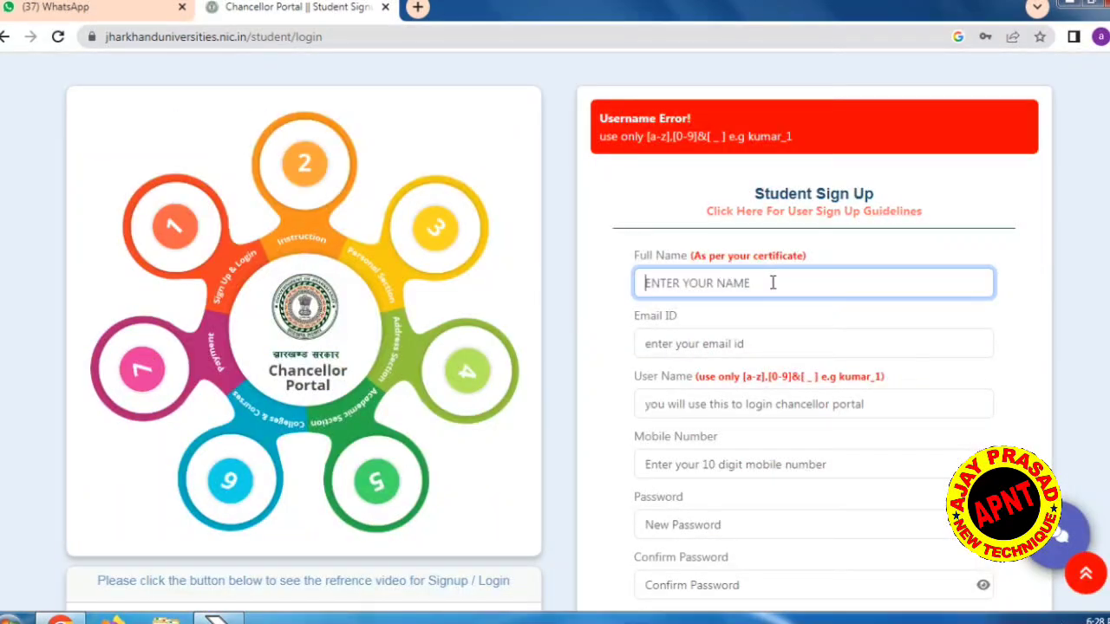
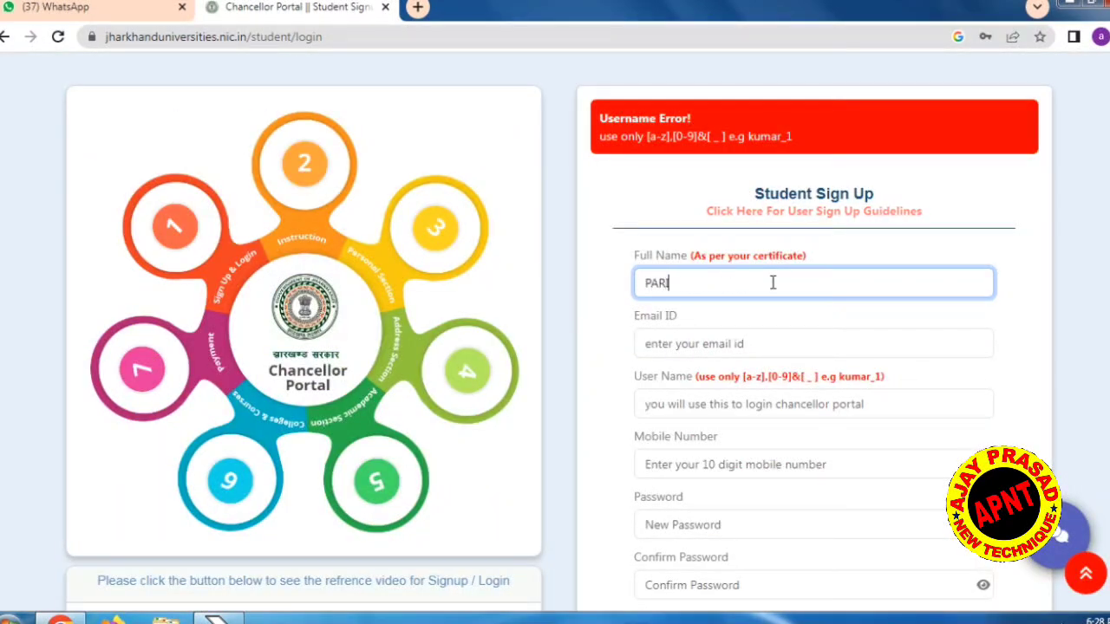
{"action": "key", "text": "Tab"}
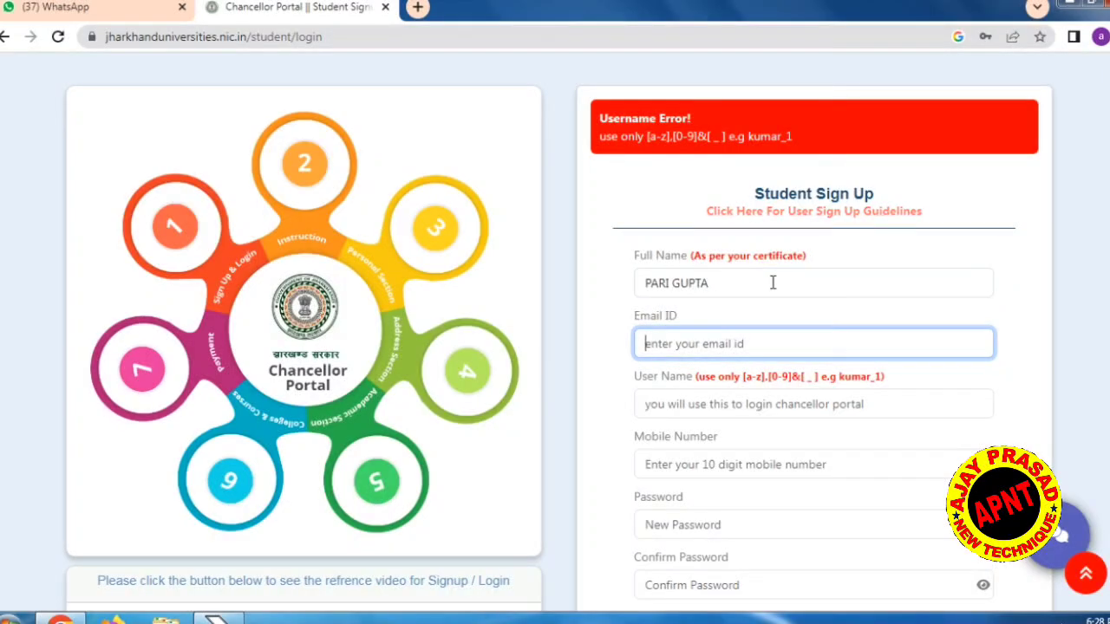
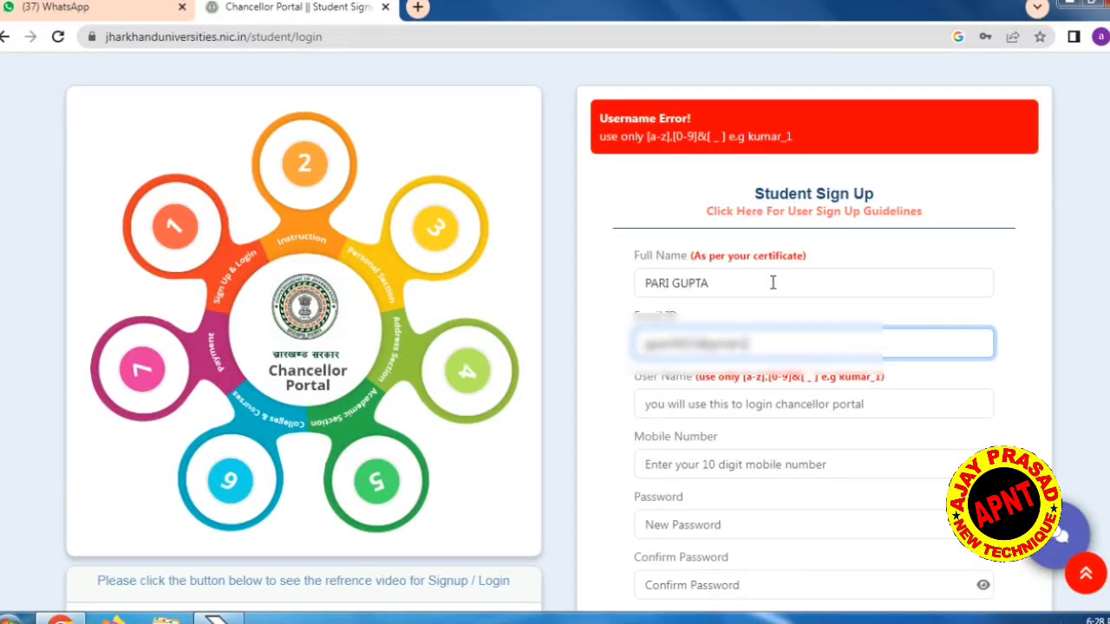
{"action": "key", "text": "Tab"}
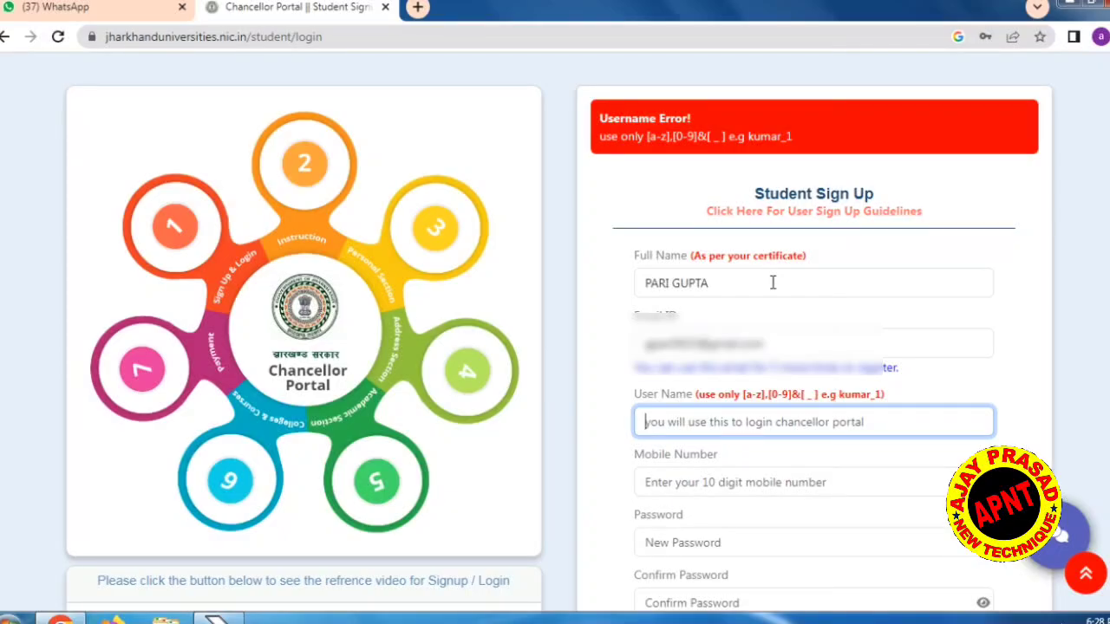
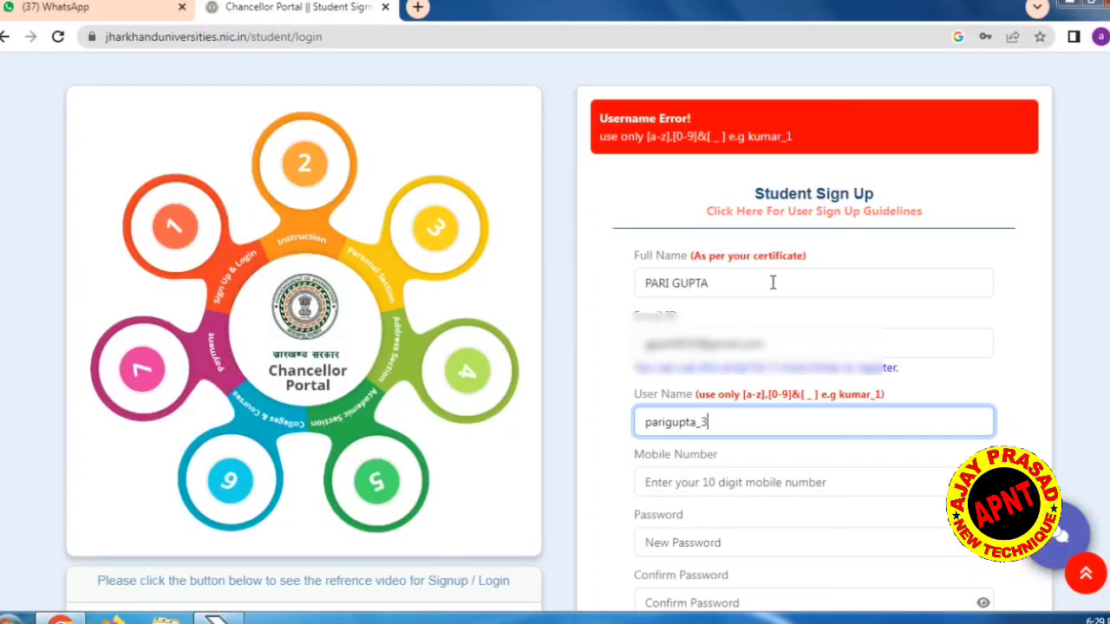
- Append a digit to the user name and enter the mobile number
{"action": "left_click", "coordinate": [720, 483]}
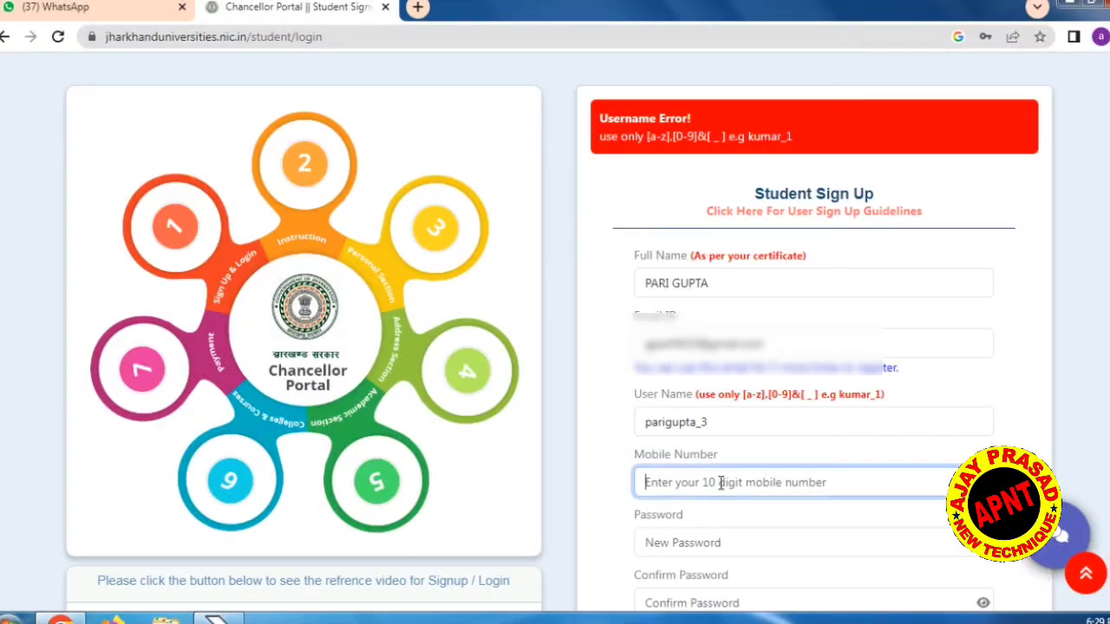
{"action": "left_click", "coordinate": [718, 422]}
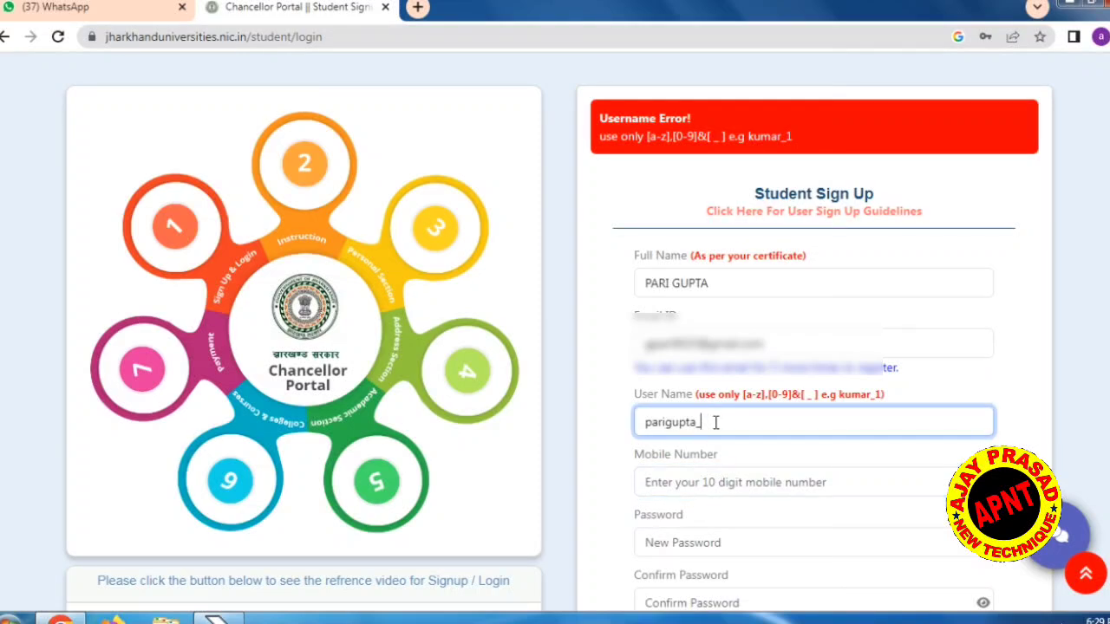
{"action": "type", "text": "6"}
{"action": "left_click", "coordinate": [700, 483]}
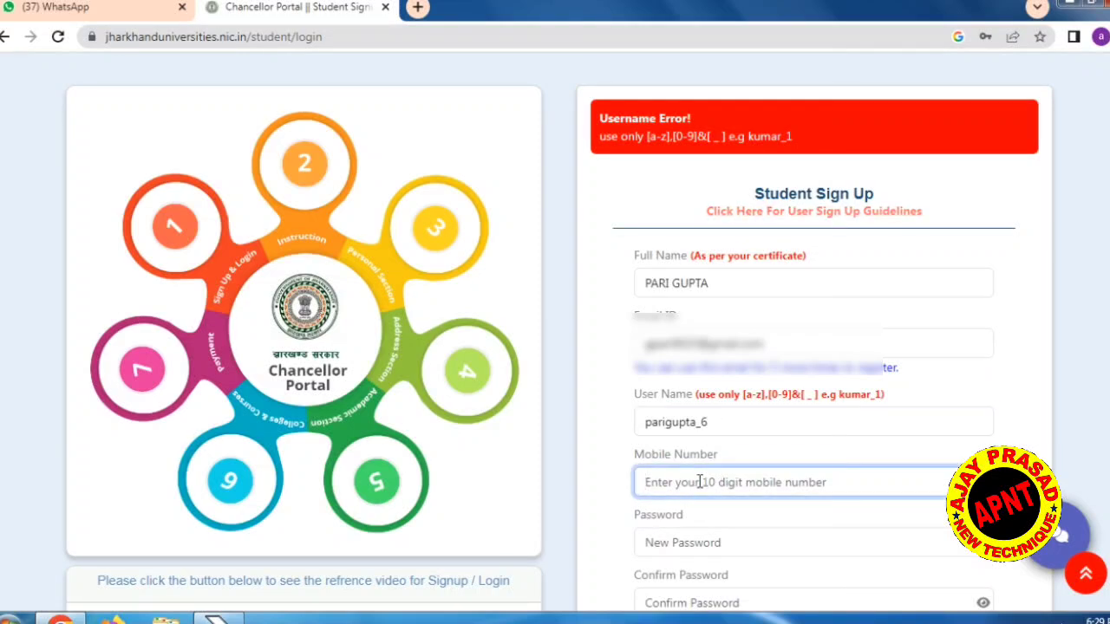
{"action": "type", "text": "9570"}
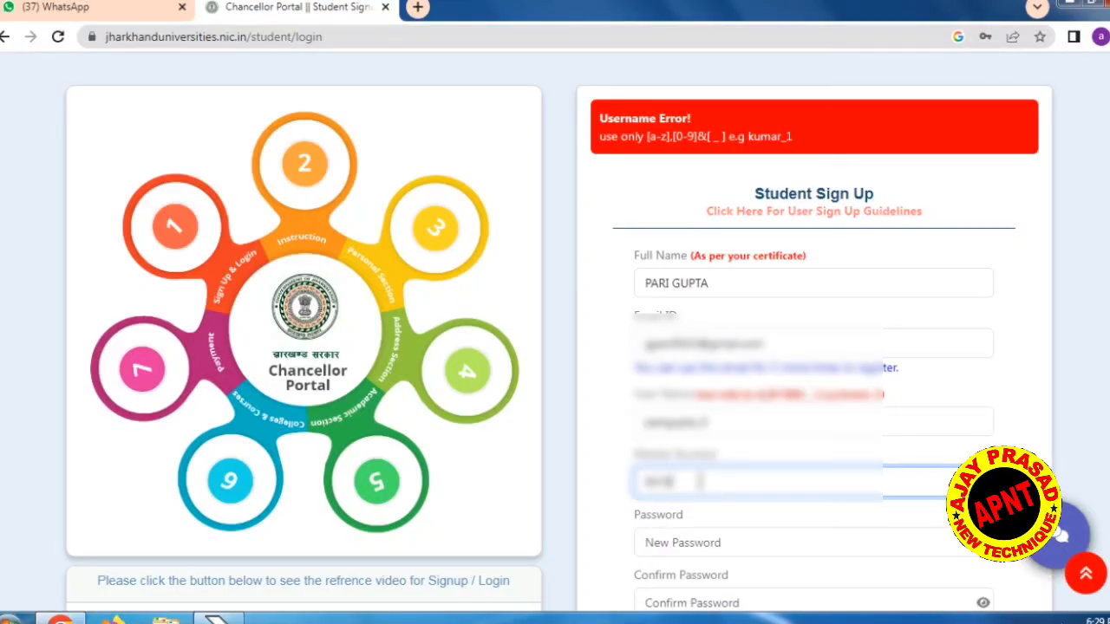
{"action": "key", "text": "BackSpace"}
{"action": "type", "text": "123456"}
- Fill in both password fields, answer the 9 + 3 captcha with 12, and sign up
{"action": "left_click", "coordinate": [687, 545]}
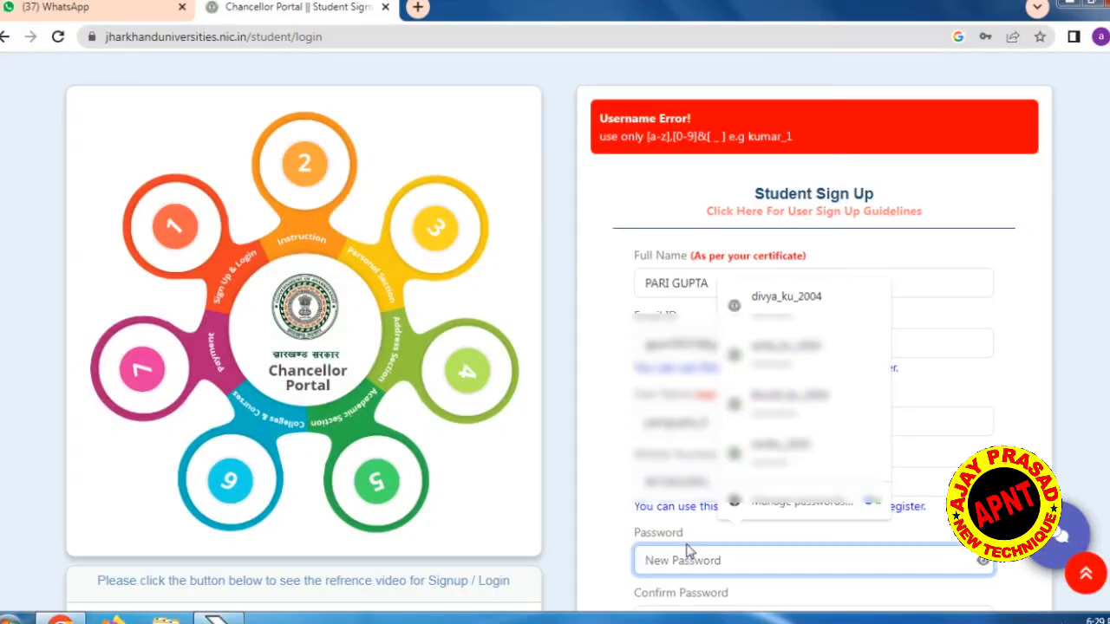
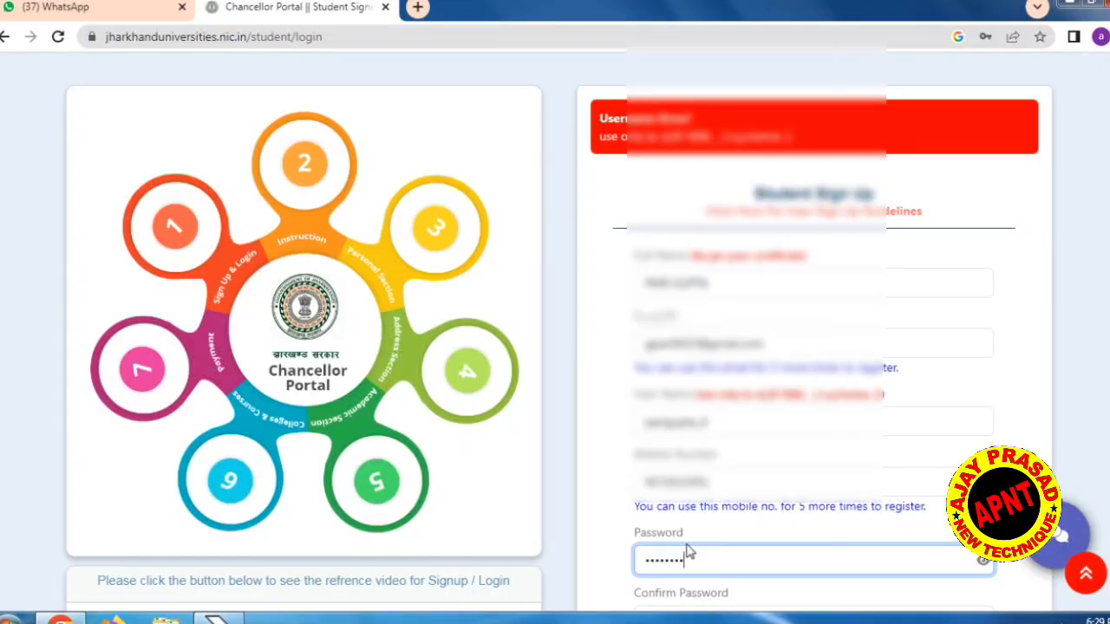
{"action": "key", "text": "Tab"}
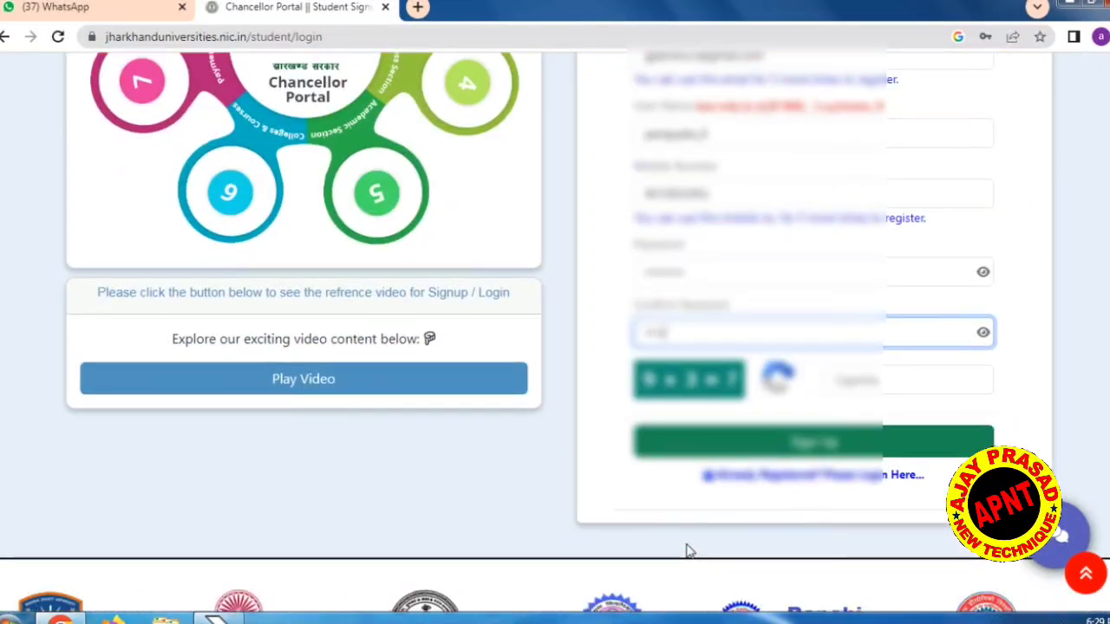
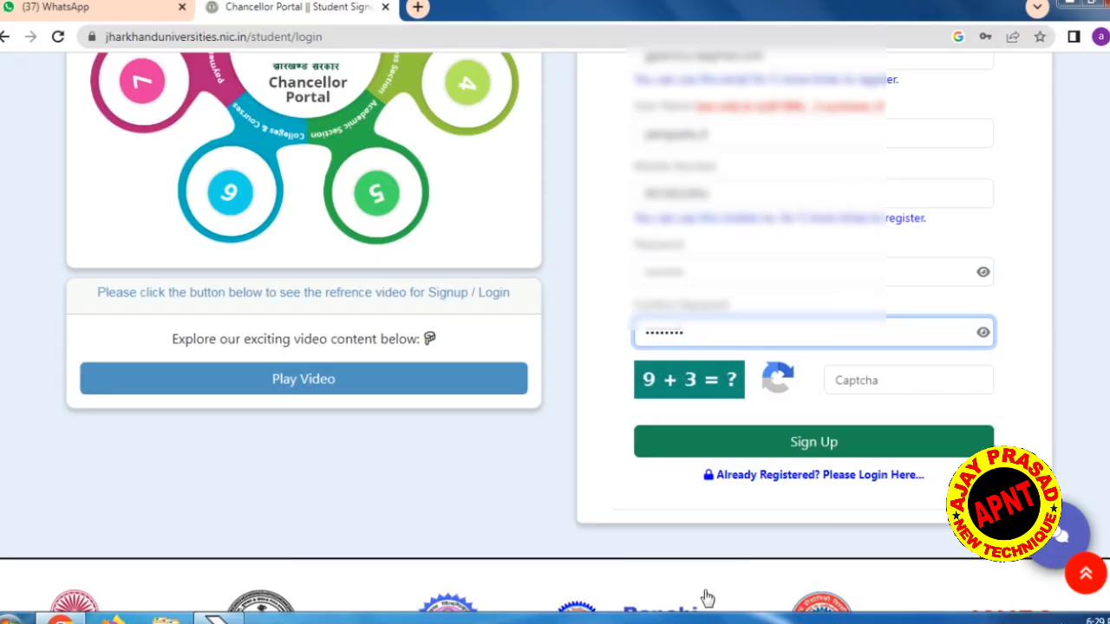
{"action": "left_click", "coordinate": [882, 380]}
{"action": "type", "text": "12"}
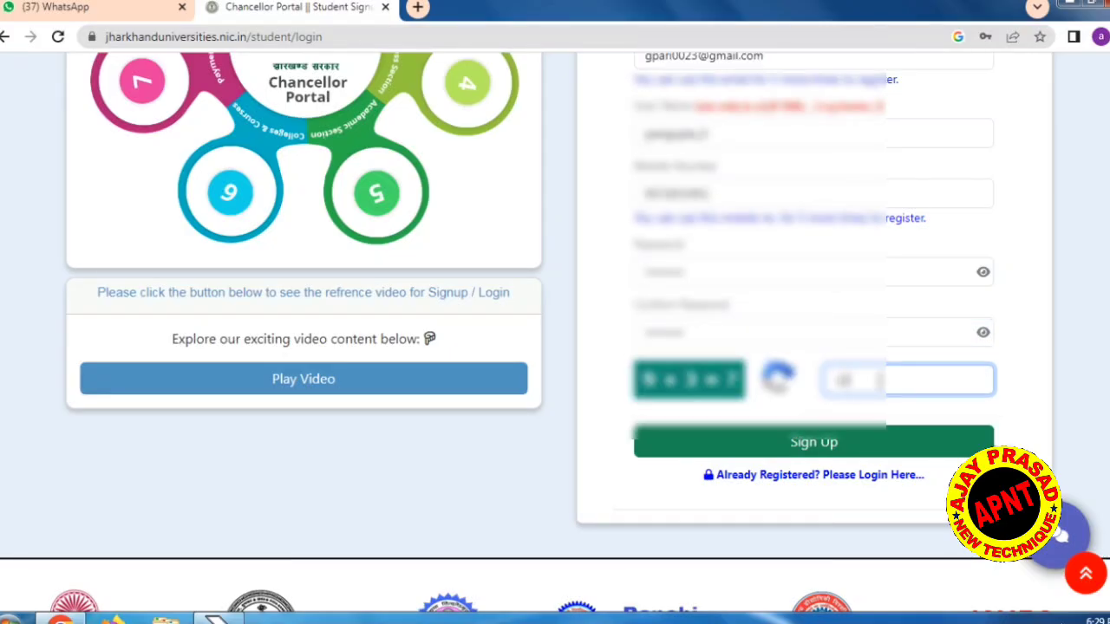
{"action": "scroll", "coordinate": [914, 369], "scroll_direction": "up", "scroll_amount": 2}
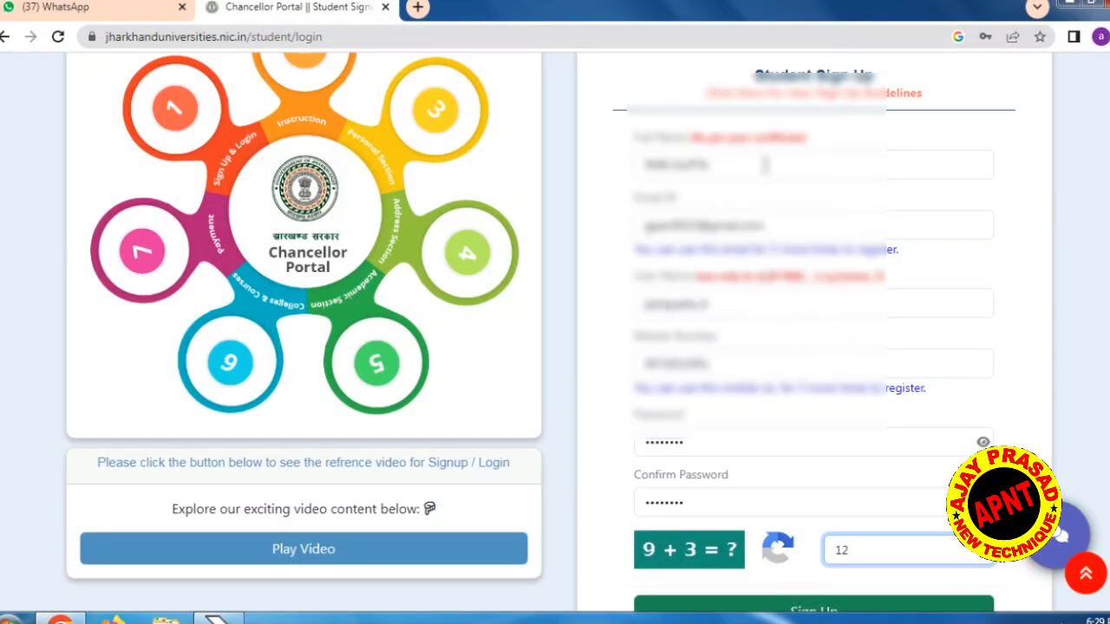
{"action": "scroll", "coordinate": [819, 374], "scroll_direction": "down", "scroll_amount": 1}
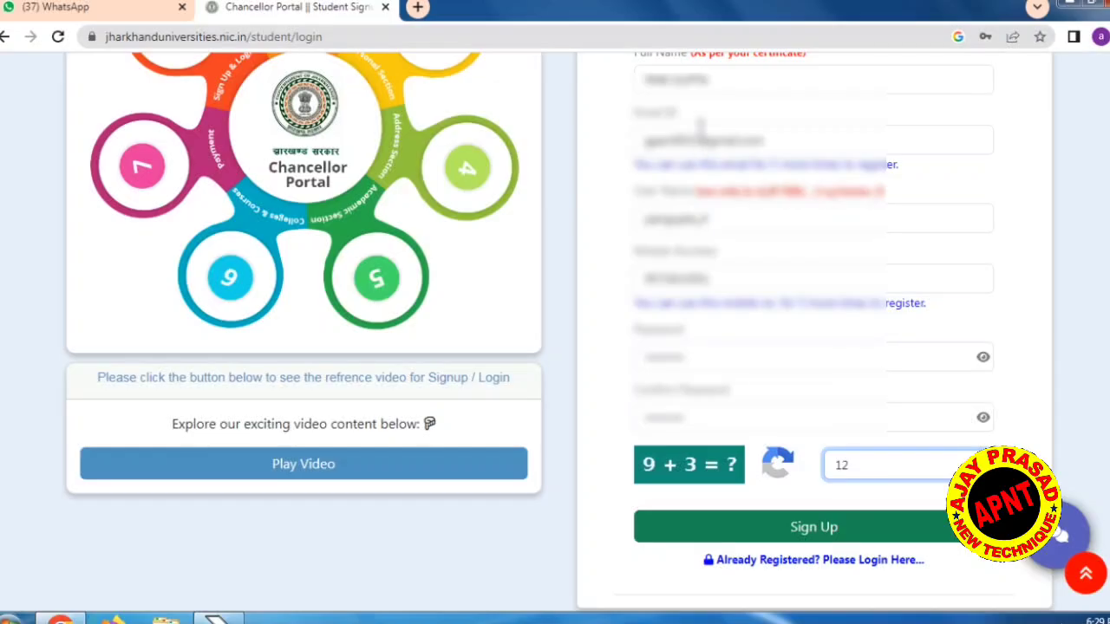
{"action": "left_click", "coordinate": [783, 529]}
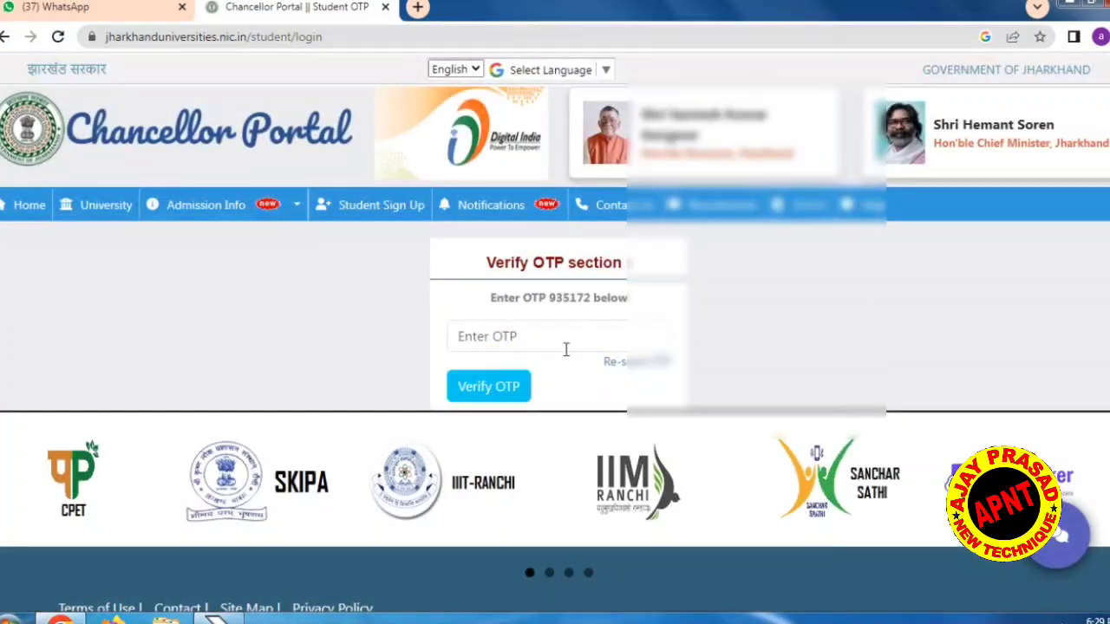
- Enter the displayed one-time code and verify it to finish registration
{"action": "left_click", "coordinate": [562, 348]}
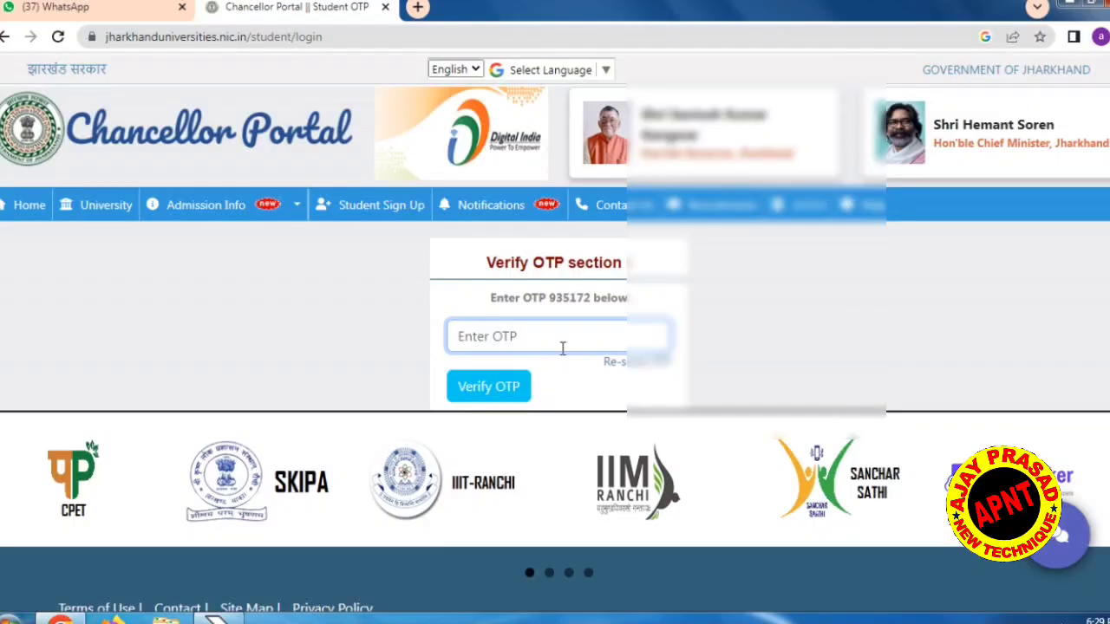
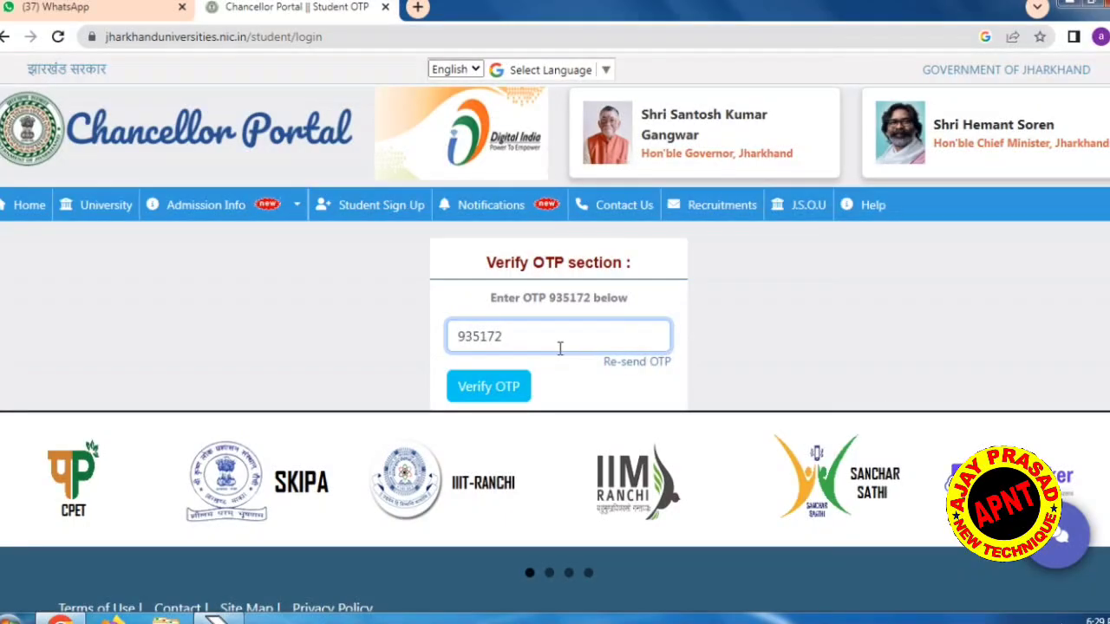
{"action": "left_click", "coordinate": [475, 386]}
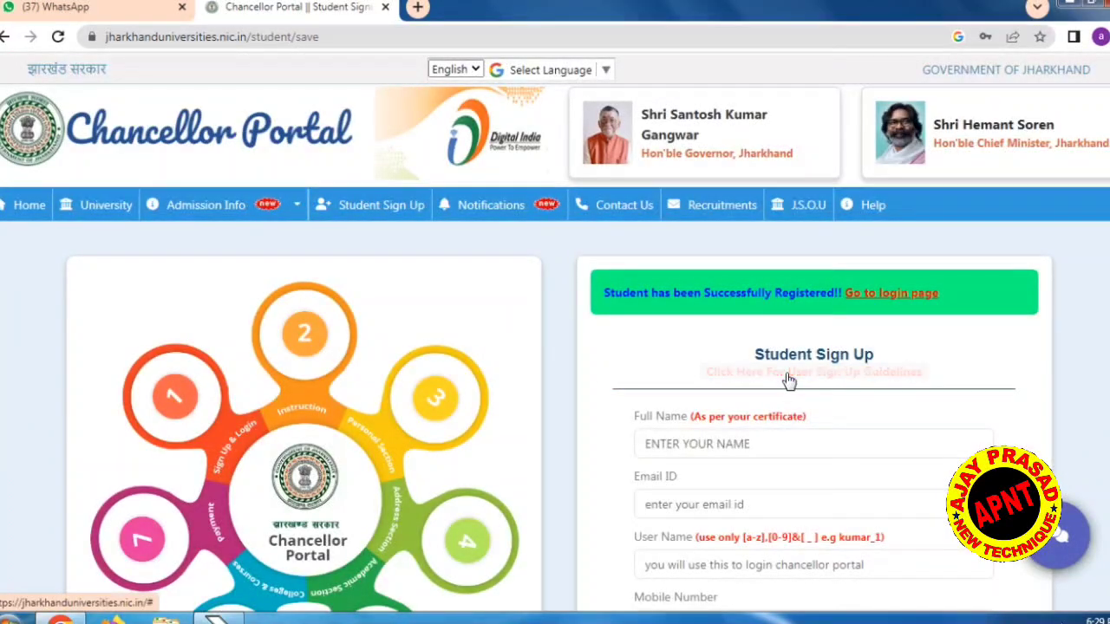
- Log in with the new student user name and password, answering the captcha with 9
{"action": "left_click", "coordinate": [905, 293]}
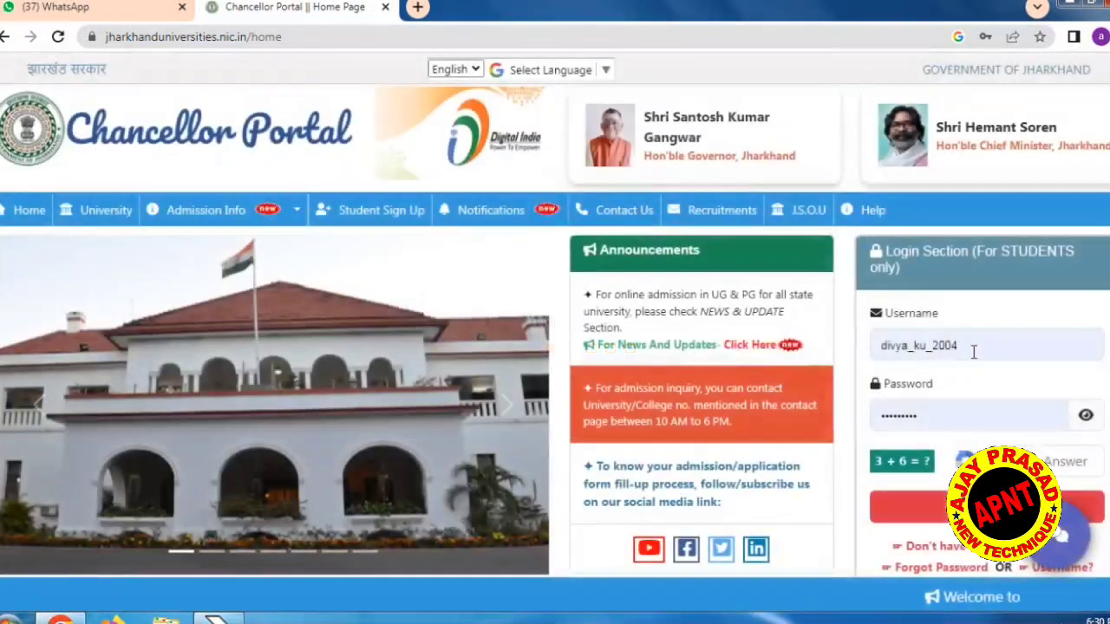
{"action": "double_click", "coordinate": [971, 351]}
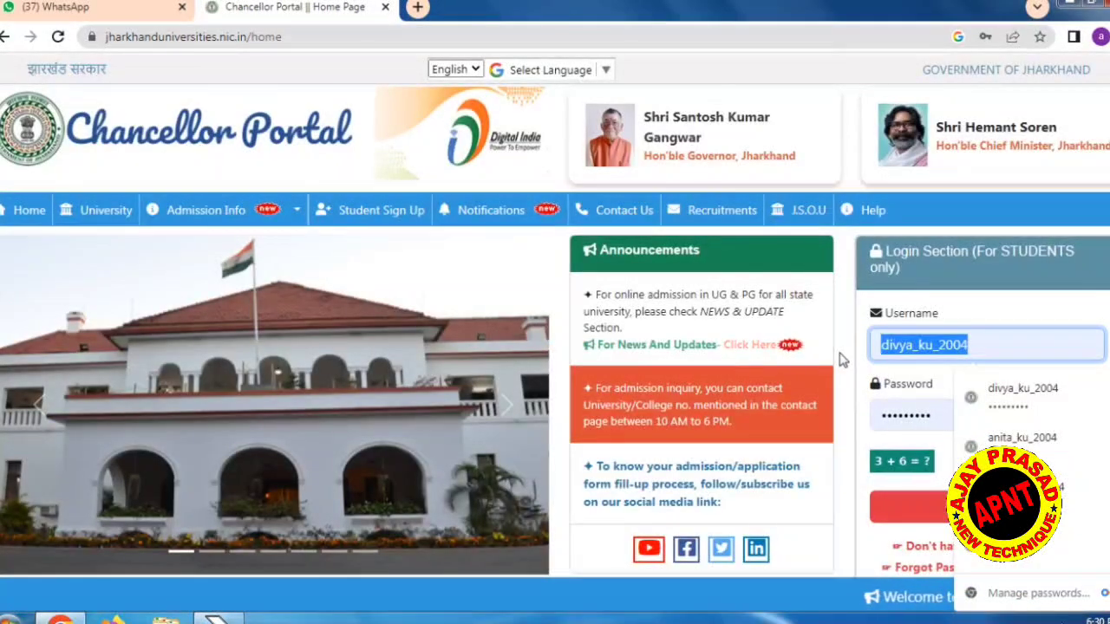
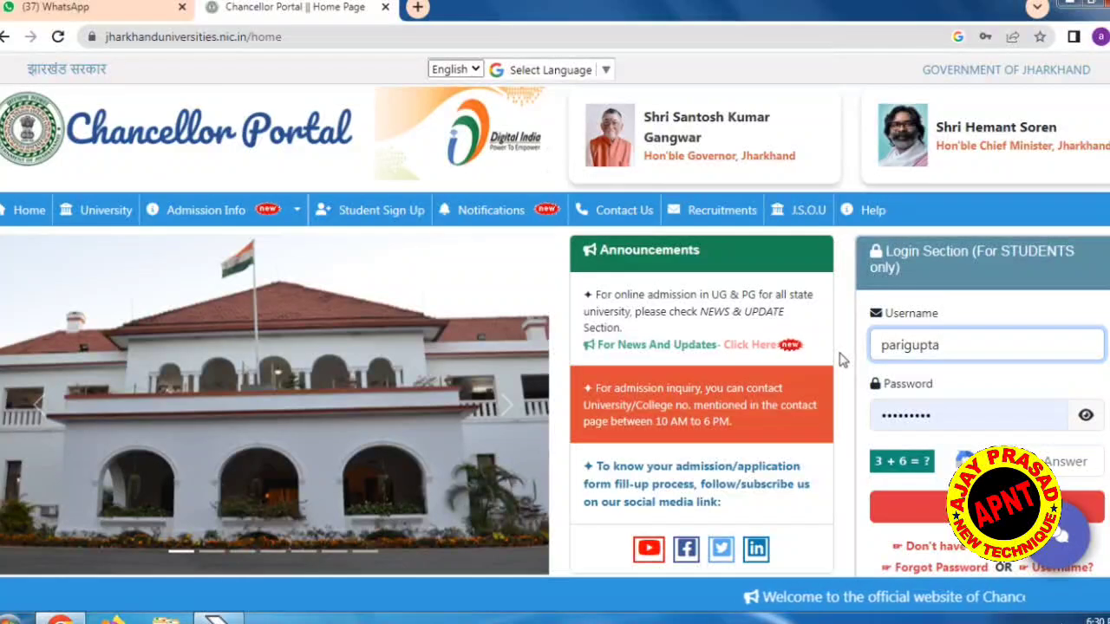
{"action": "key", "text": "Tab"}
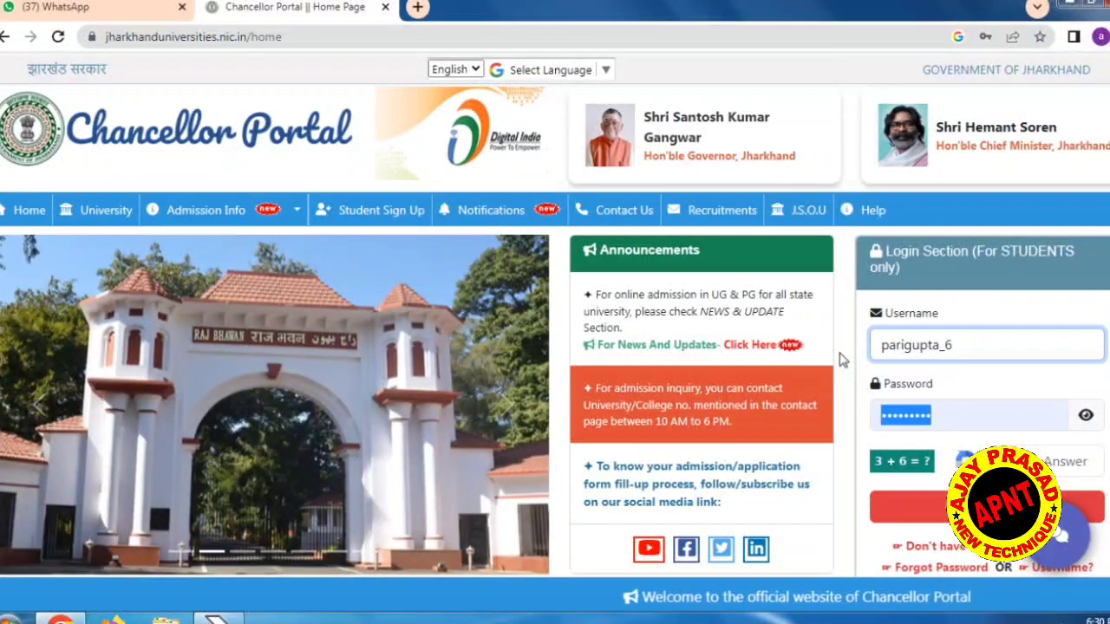
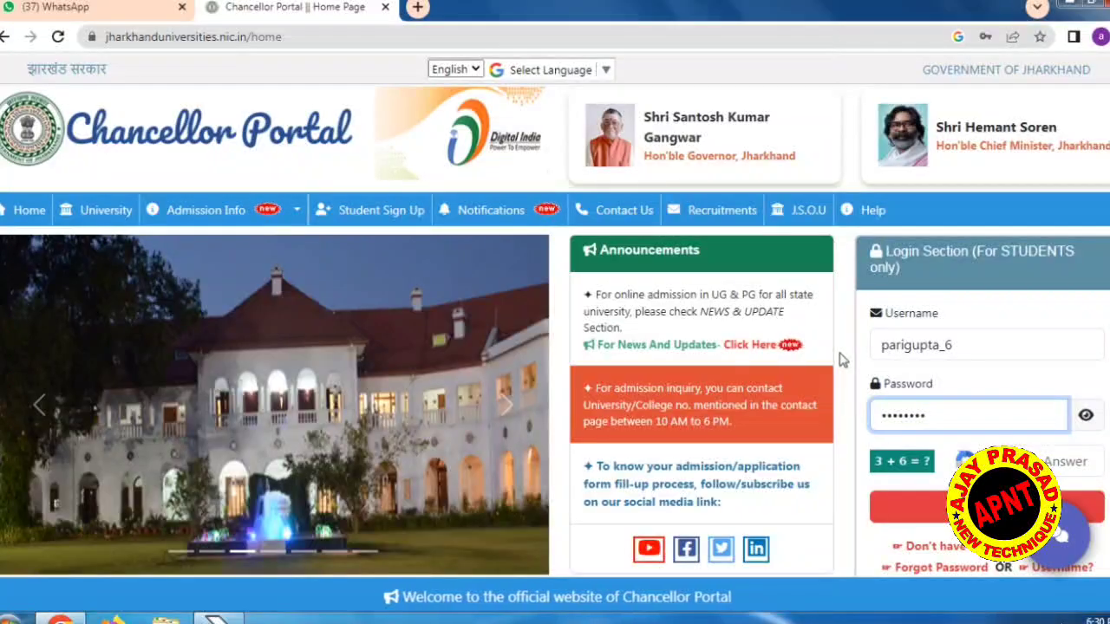
{"action": "key", "text": "Tab"}
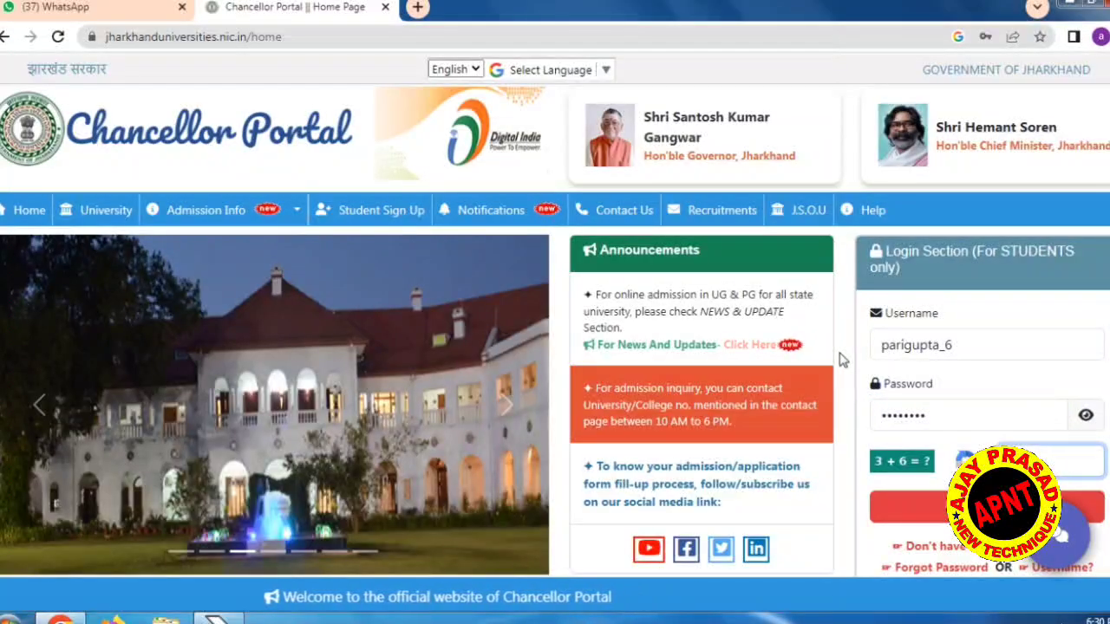
{"action": "type", "text": "9"}
{"action": "key", "text": "Return"}
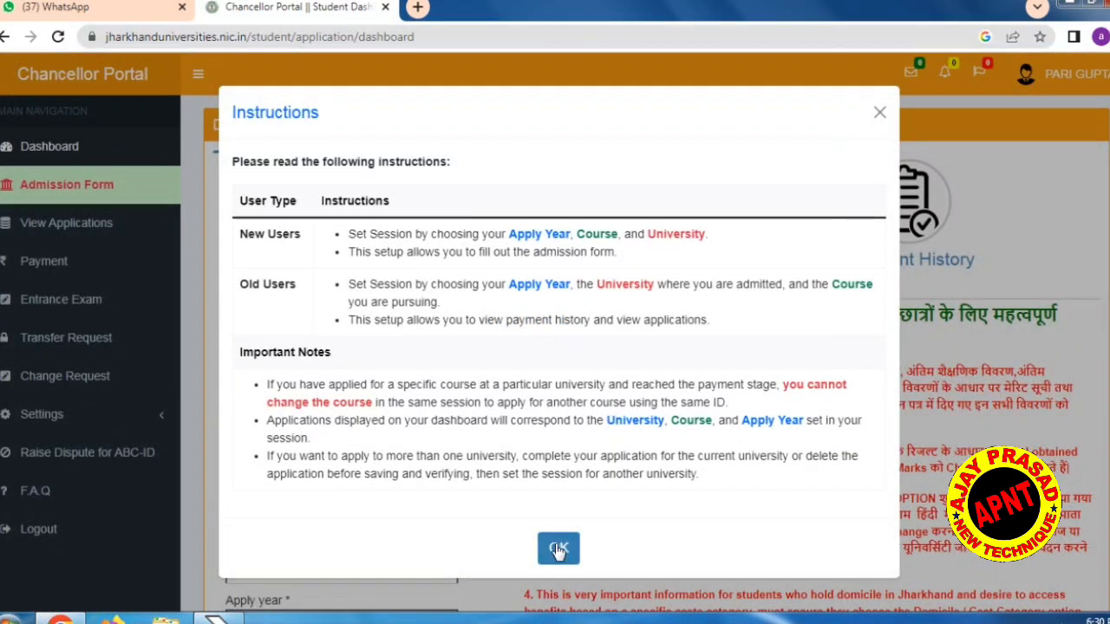
- Dismiss the instructions notice and choose Under Graduate with apply year 2025
{"action": "left_click", "coordinate": [558, 549]}
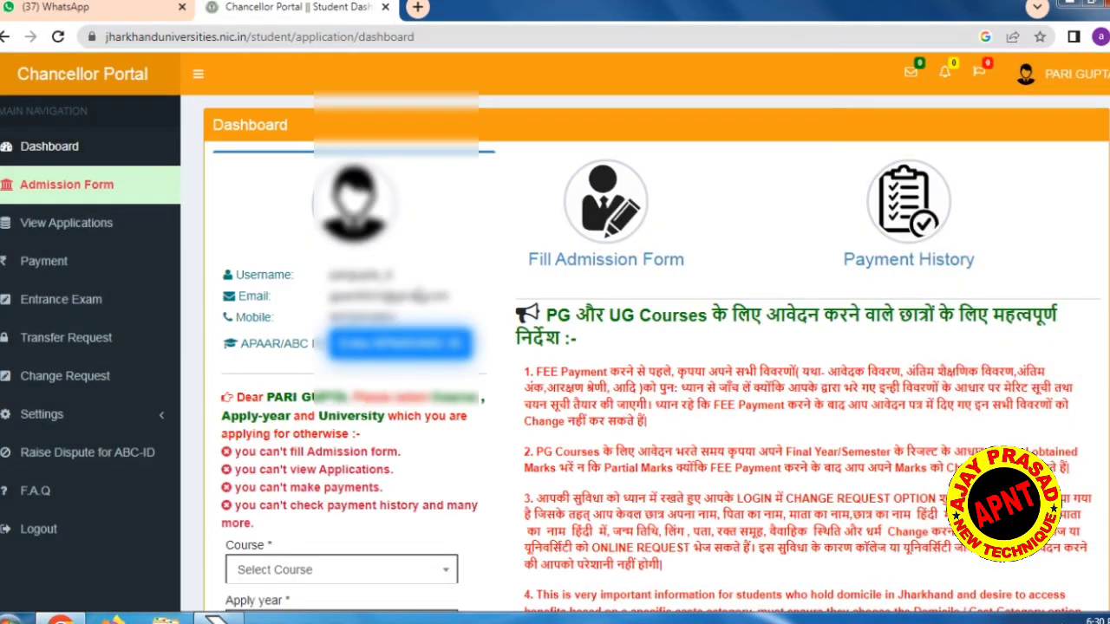
{"action": "scroll", "coordinate": [490, 372], "scroll_direction": "down", "scroll_amount": 1}
{"action": "scroll", "coordinate": [490, 371], "scroll_direction": "down", "scroll_amount": 1}
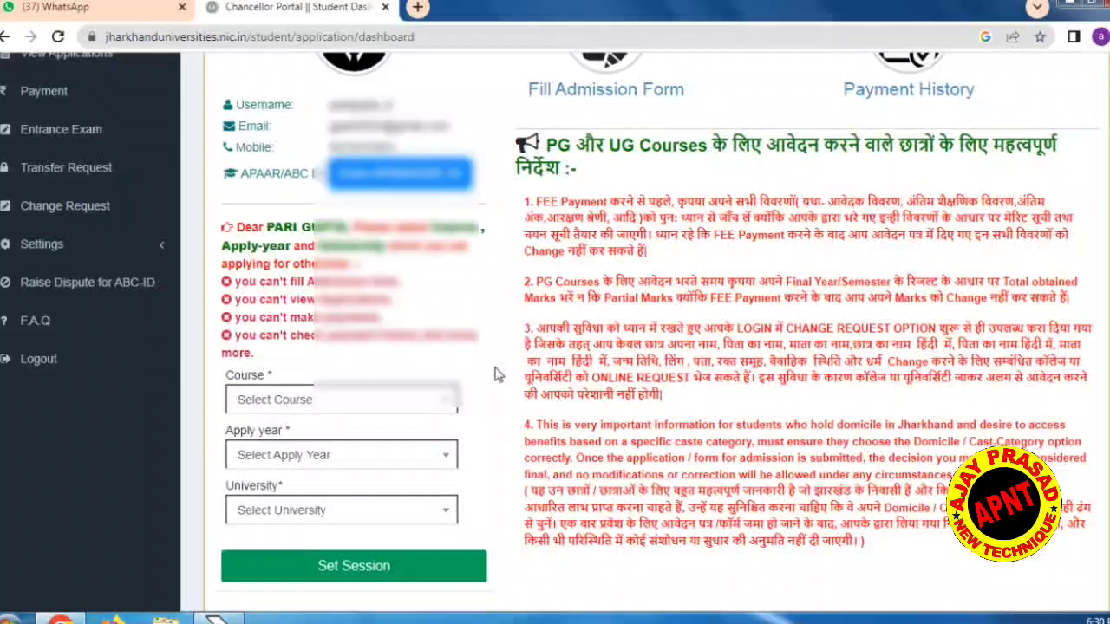
{"action": "left_click", "coordinate": [381, 401]}
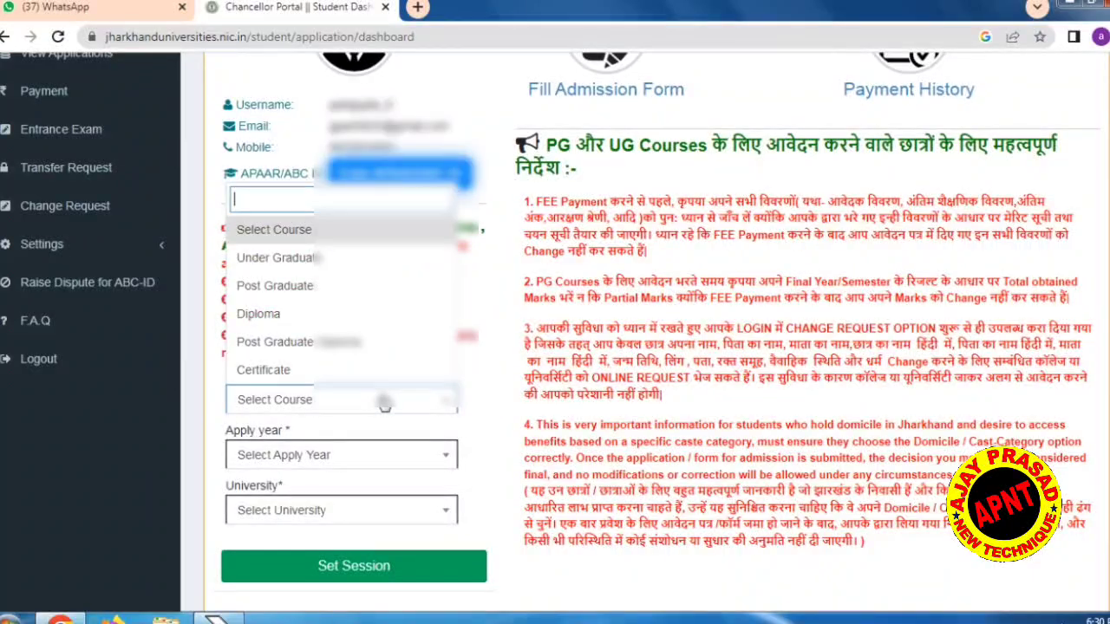
{"action": "left_click", "coordinate": [305, 259]}
{"action": "scroll", "coordinate": [360, 337], "scroll_direction": "down", "scroll_amount": 1}
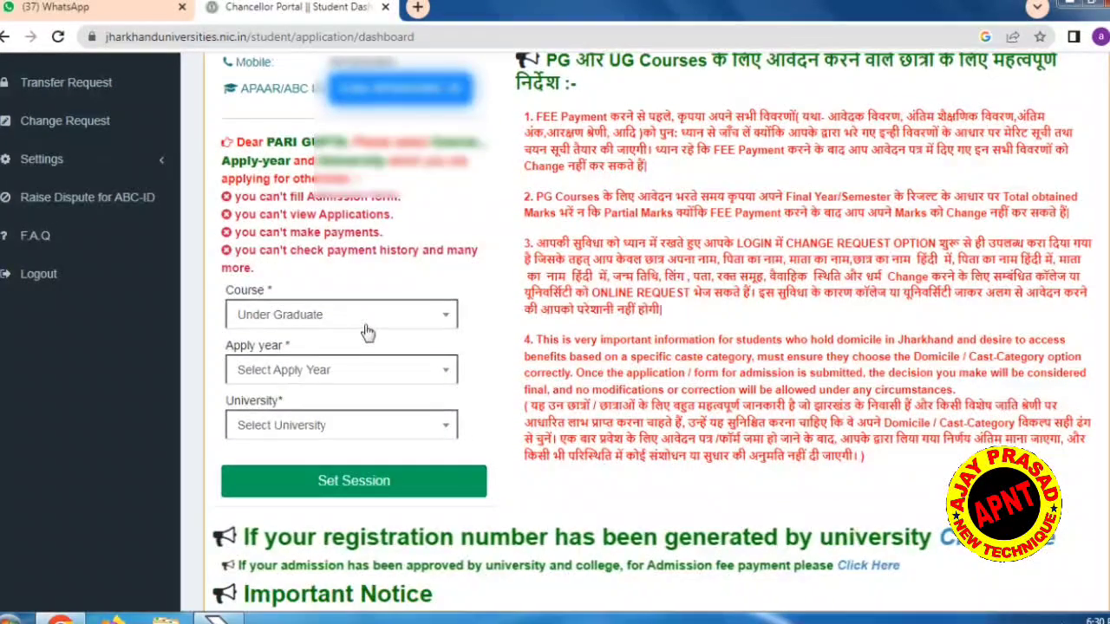
{"action": "left_click", "coordinate": [297, 370]}
{"action": "left_click", "coordinate": [282, 459]}
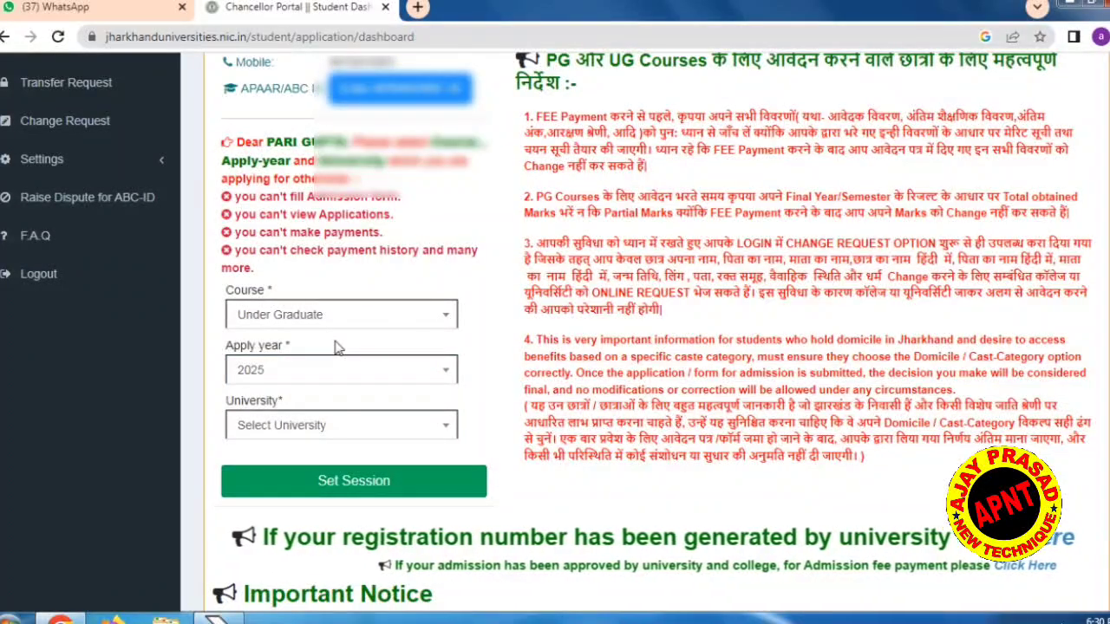
- Pick RANCHI UNIVERSITY, RANCHI and save the session with Set Session
{"action": "left_click", "coordinate": [334, 427]}
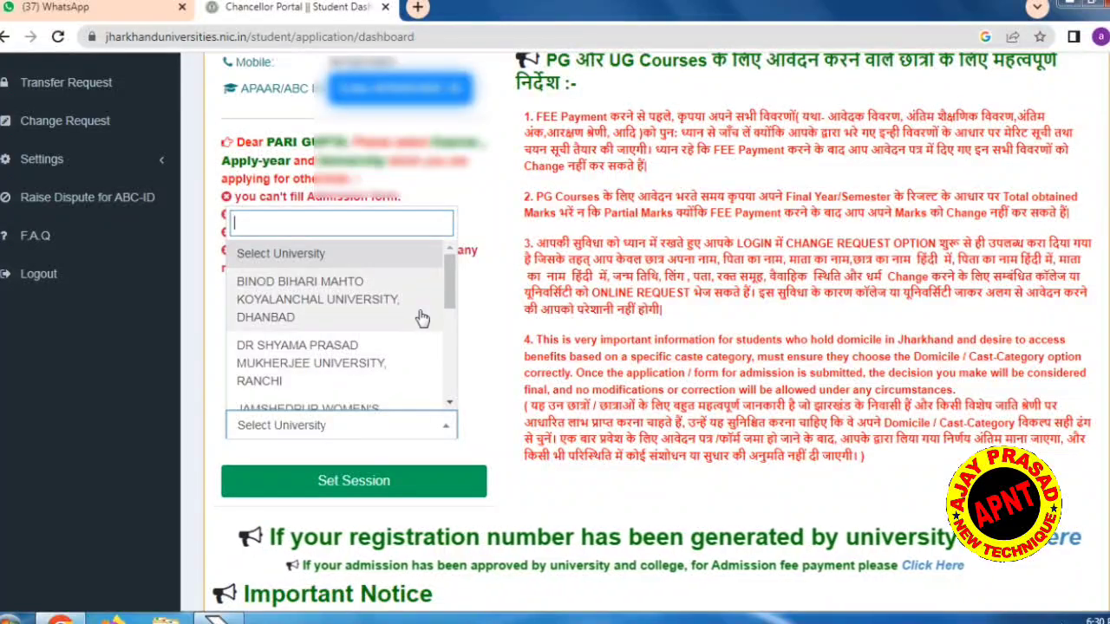
{"action": "left_click_drag", "start_coordinate": [446, 295], "coordinate": [455, 371]}
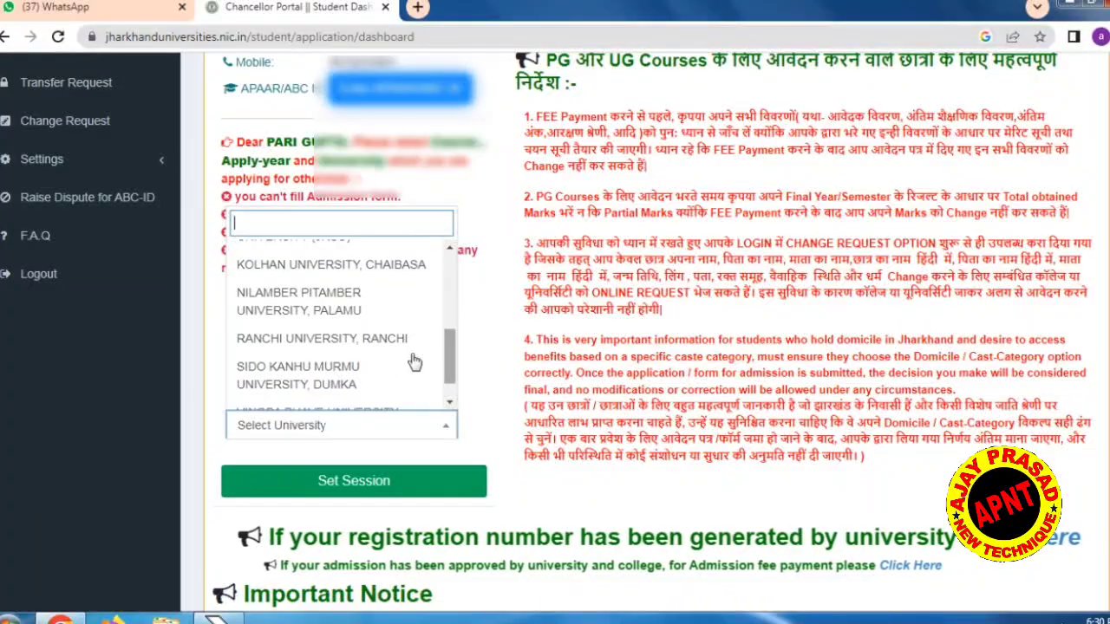
{"action": "left_click", "coordinate": [367, 340]}
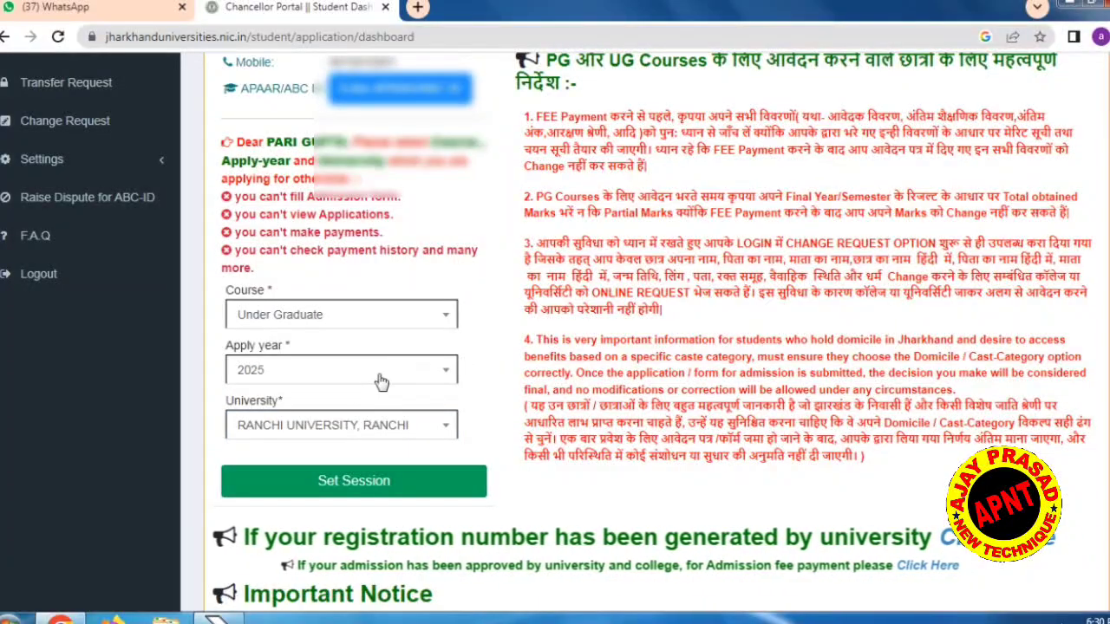
{"action": "scroll", "coordinate": [355, 417], "scroll_direction": "down", "scroll_amount": 2}
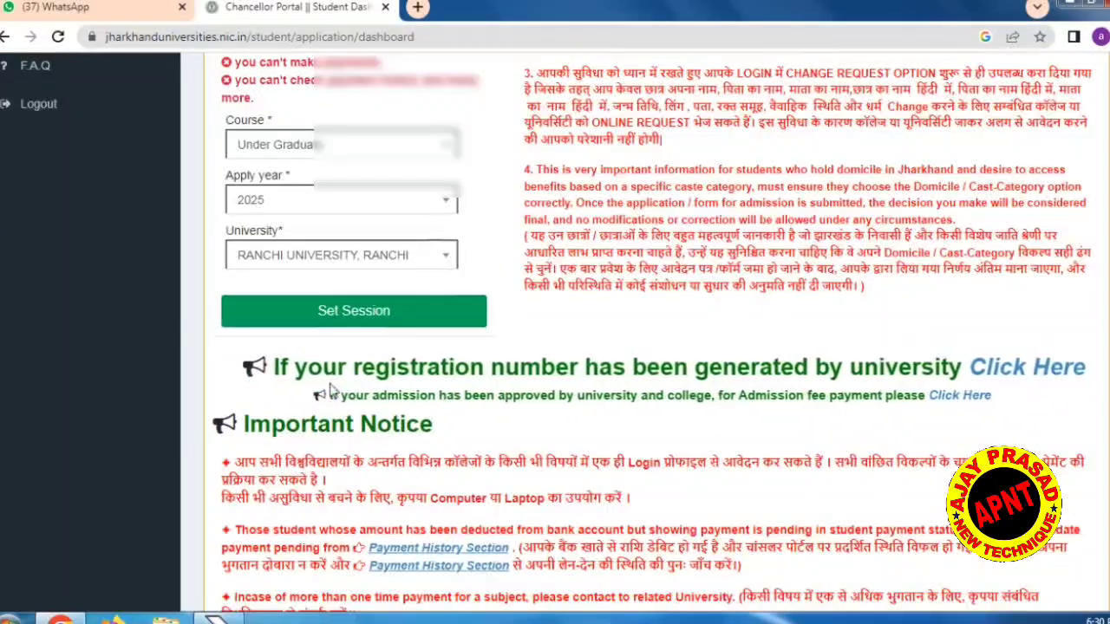
{"action": "left_click", "coordinate": [360, 314]}
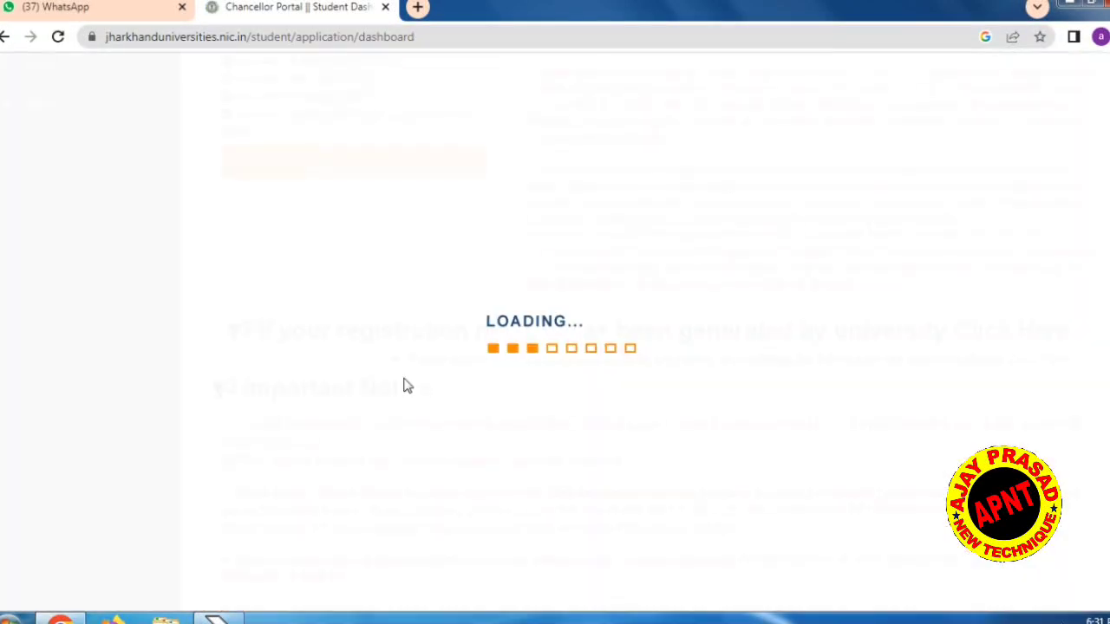
{"action": "scroll", "coordinate": [520, 387], "scroll_direction": "down", "scroll_amount": 2}
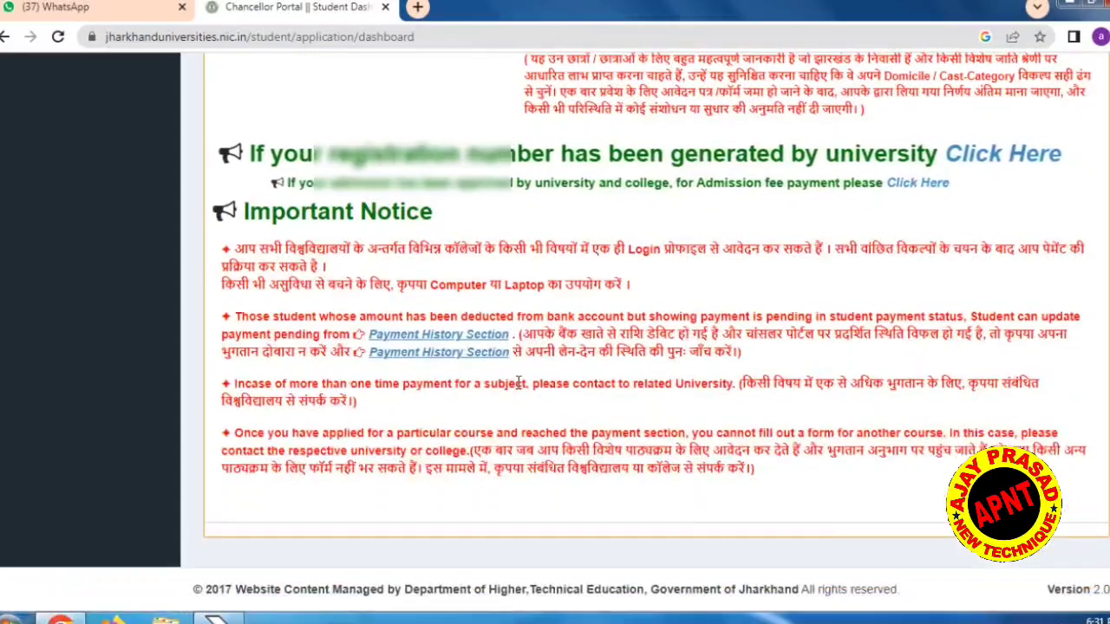
{"action": "scroll", "coordinate": [518, 382], "scroll_direction": "up", "scroll_amount": 5}
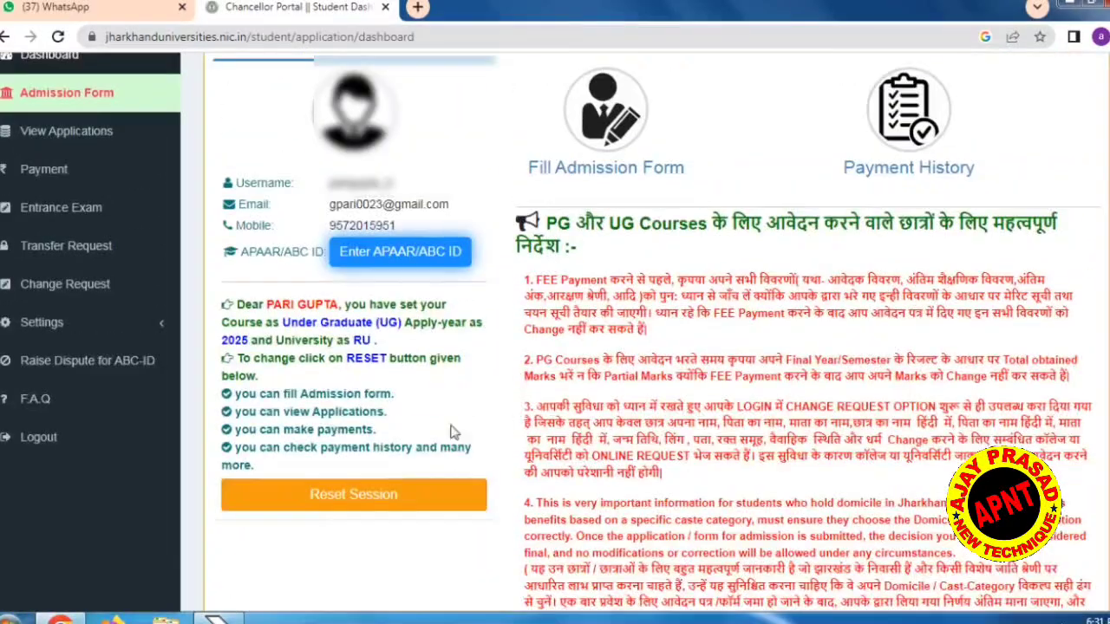
- Open the admission form, agree to the terms, choose UNDER GRADUATE and dismiss the photo instructions
{"action": "left_click", "coordinate": [604, 173]}
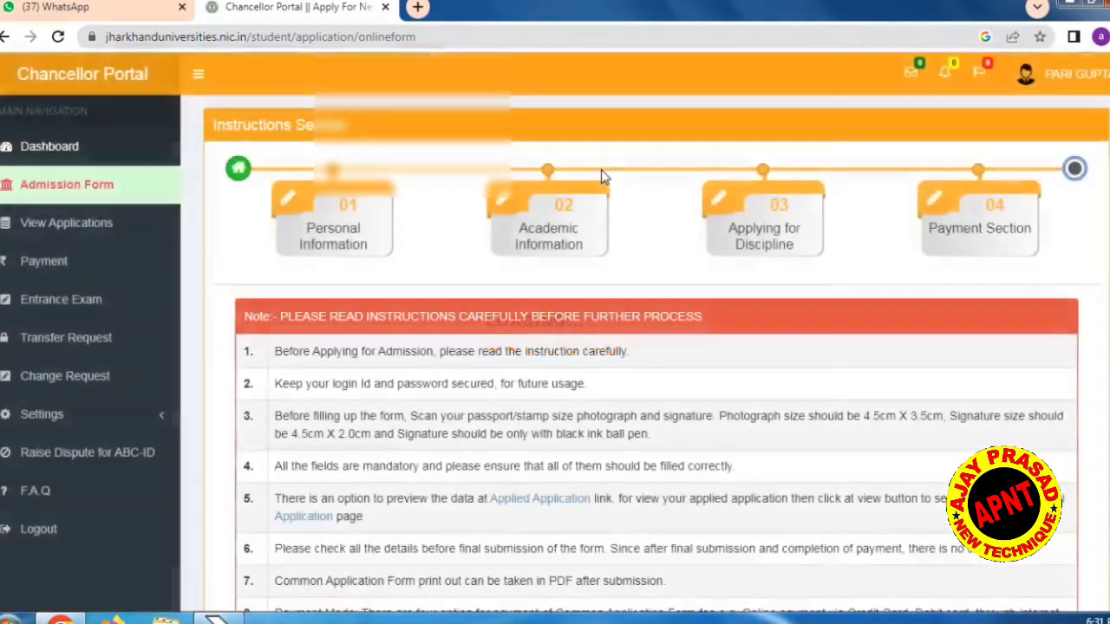
{"action": "scroll", "coordinate": [468, 481], "scroll_direction": "down", "scroll_amount": 2}
{"action": "scroll", "coordinate": [475, 466], "scroll_direction": "down", "scroll_amount": 2}
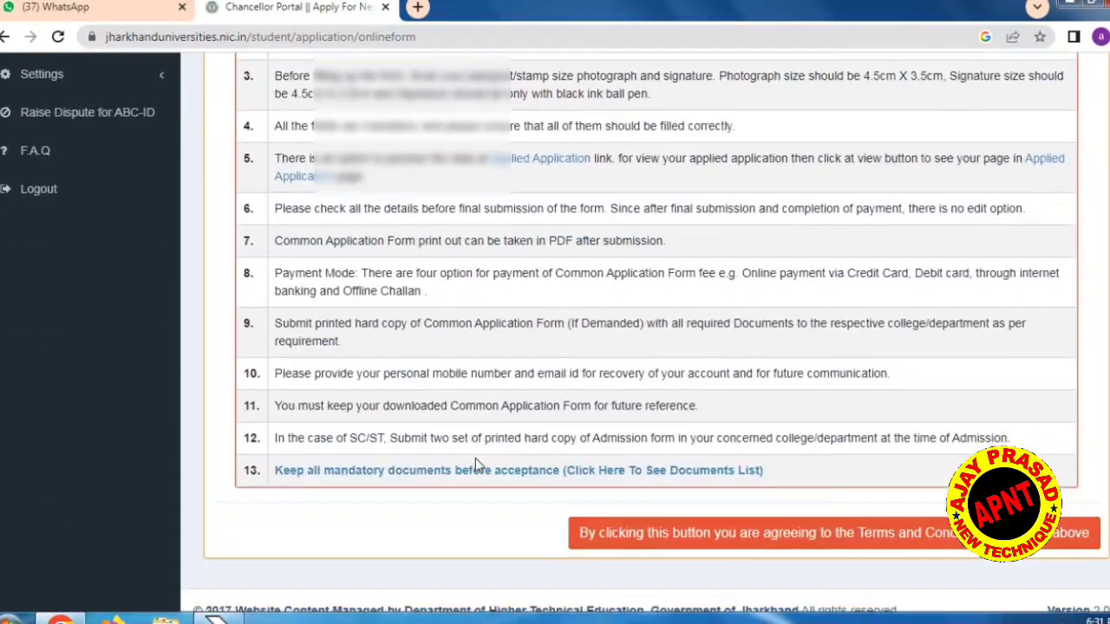
{"action": "left_click", "coordinate": [798, 514]}
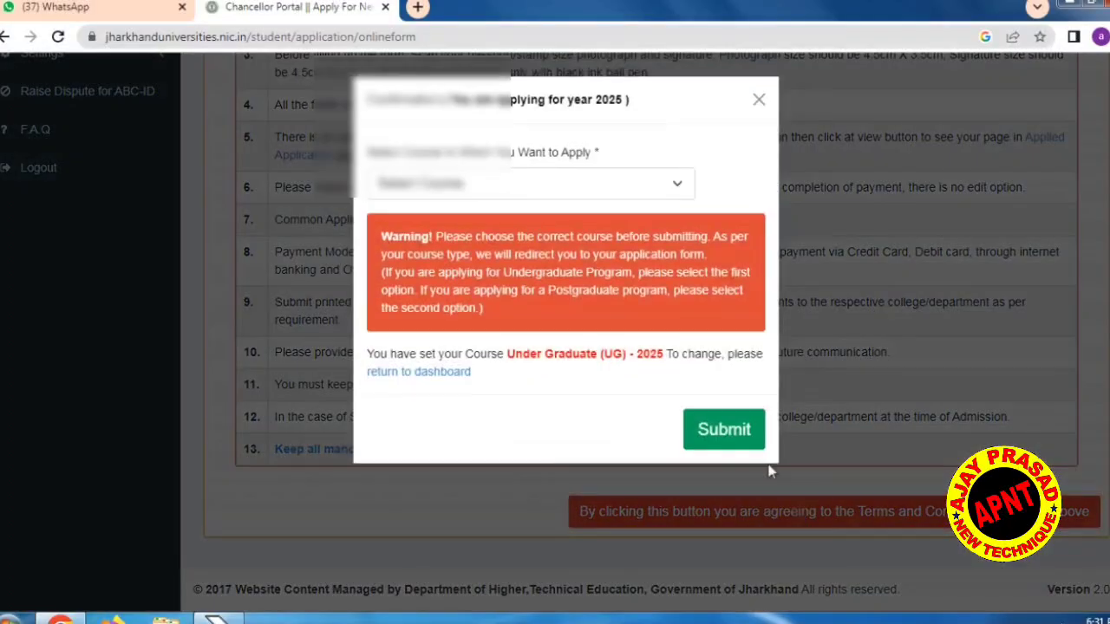
{"action": "left_click", "coordinate": [589, 184]}
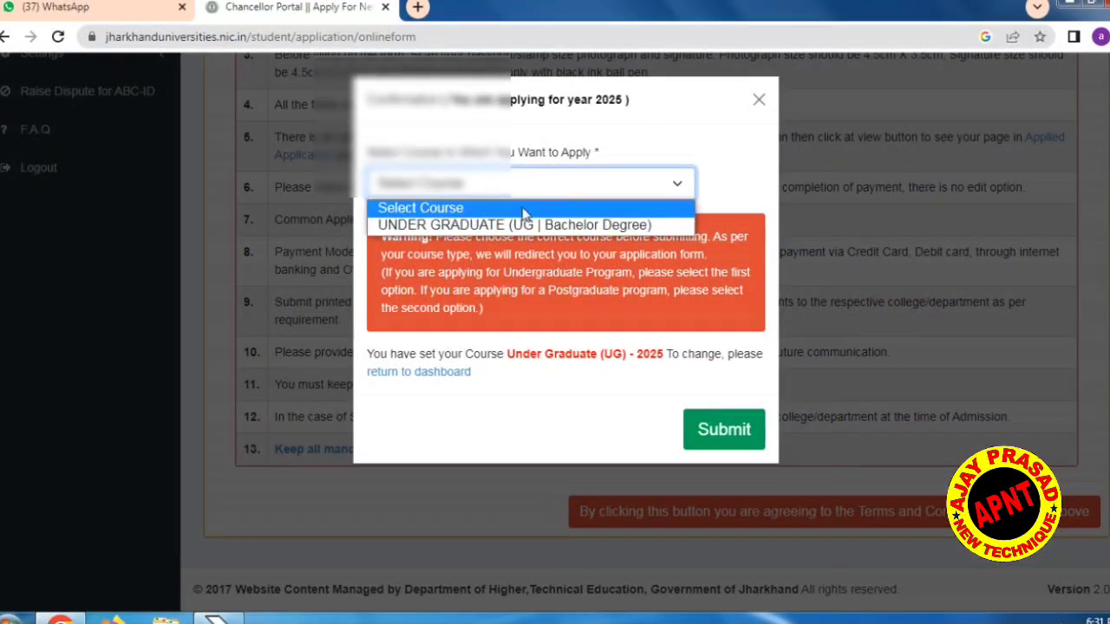
{"action": "left_click", "coordinate": [485, 228]}
{"action": "left_click", "coordinate": [720, 429]}
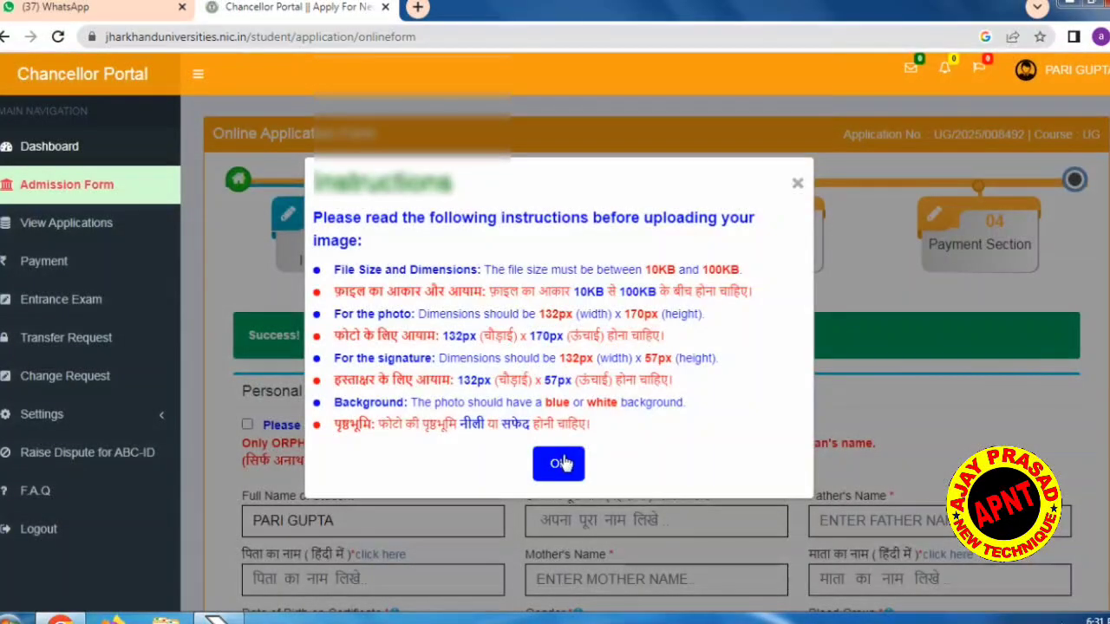
{"action": "left_click", "coordinate": [560, 464]}
- Open Google's Hindi input tool in a new tab for the Hindi name
{"action": "scroll", "coordinate": [520, 438], "scroll_direction": "down", "scroll_amount": 1}
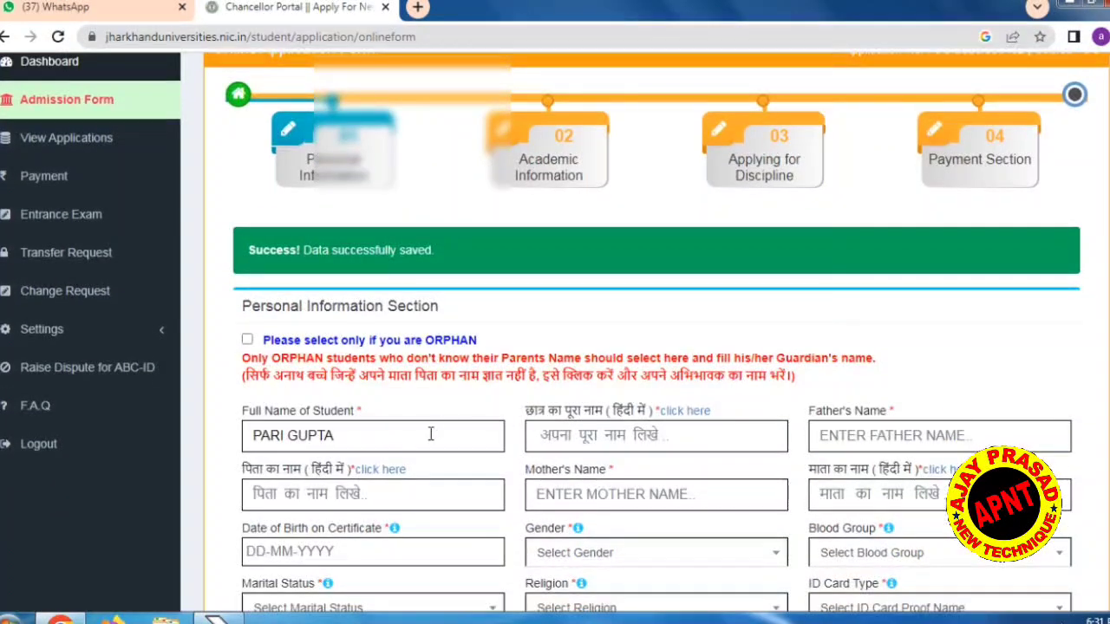
{"action": "scroll", "coordinate": [439, 440], "scroll_direction": "down", "scroll_amount": 1}
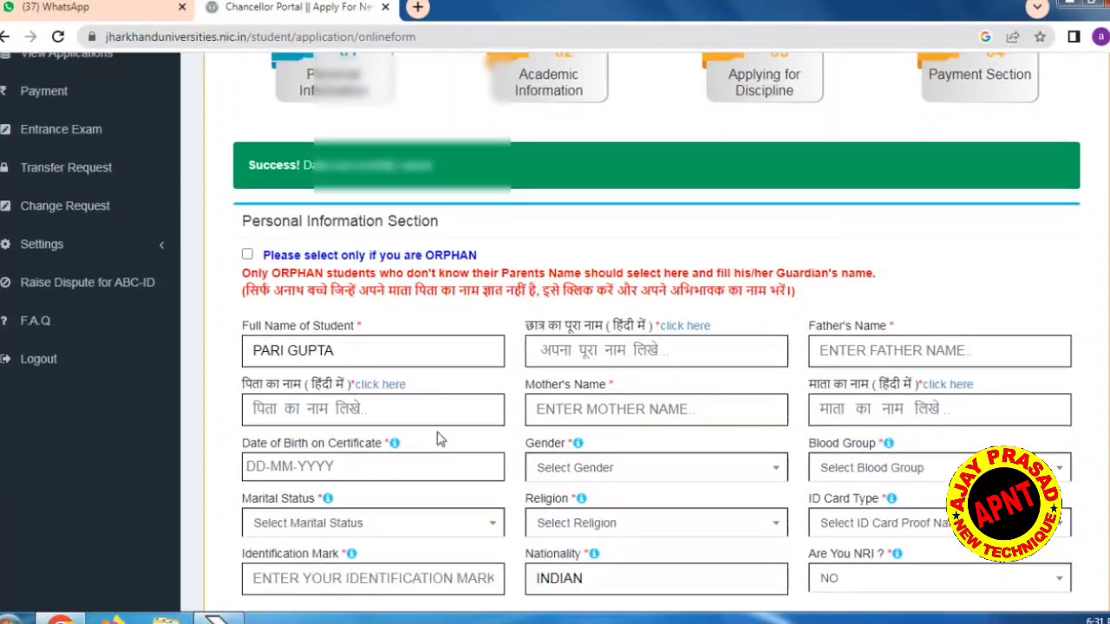
{"action": "left_click", "coordinate": [696, 328]}
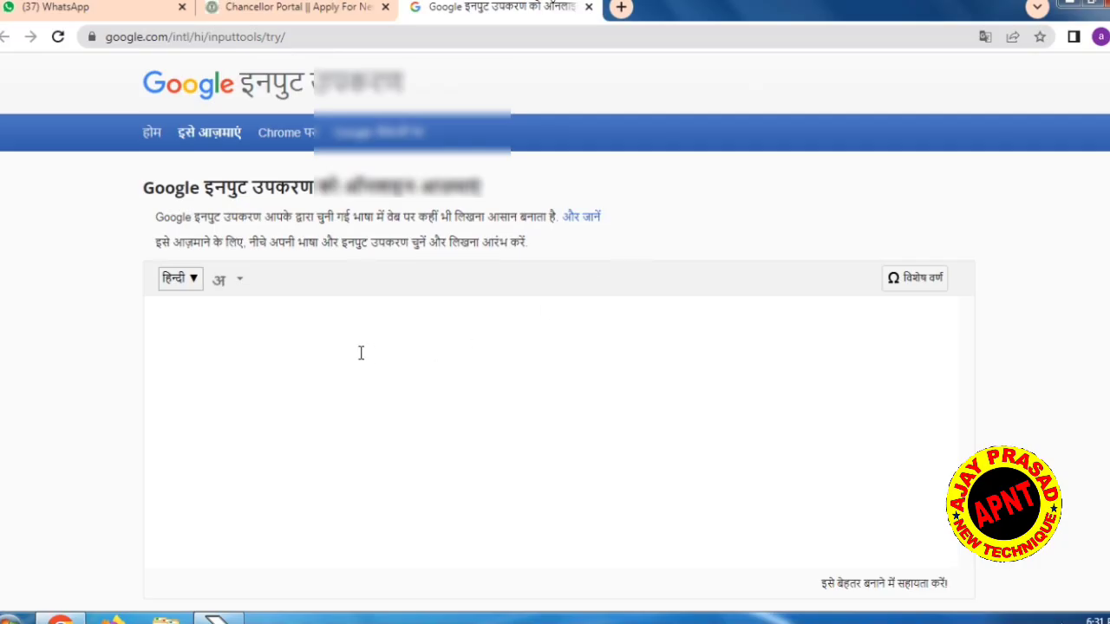
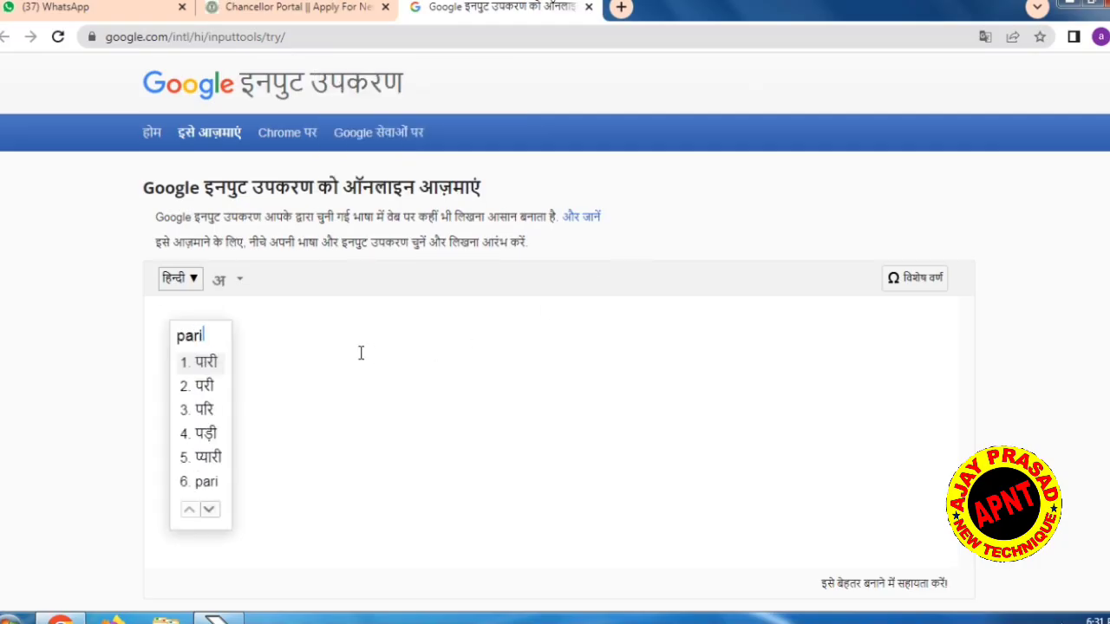
- Write the student's first name and surname in Devanagari, accepting the Hindi suggestions
{"action": "left_click", "coordinate": [203, 387]}
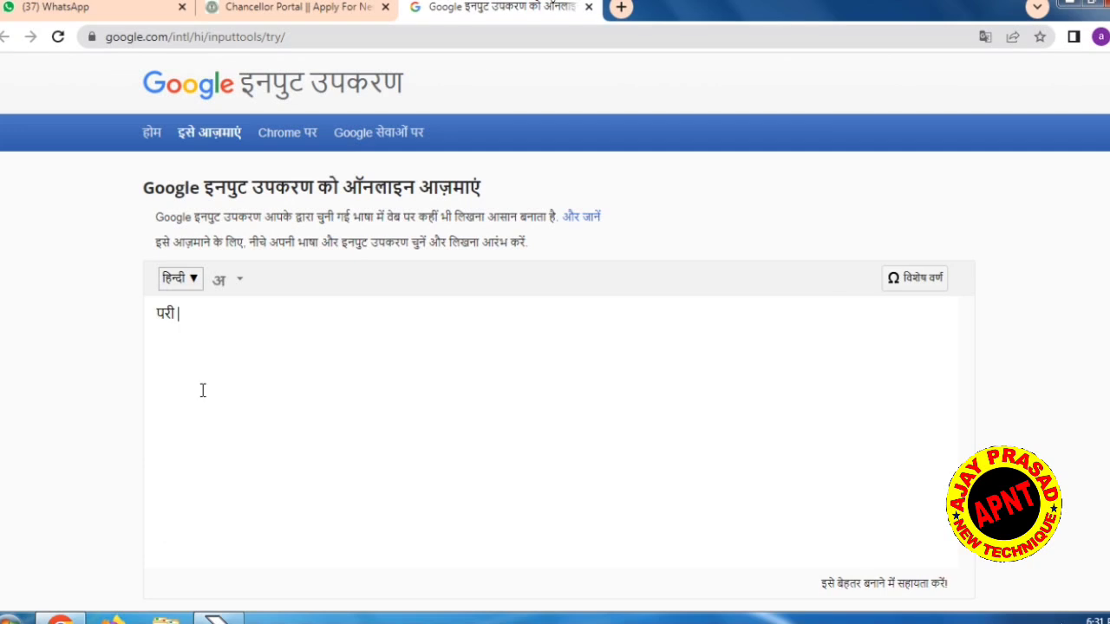
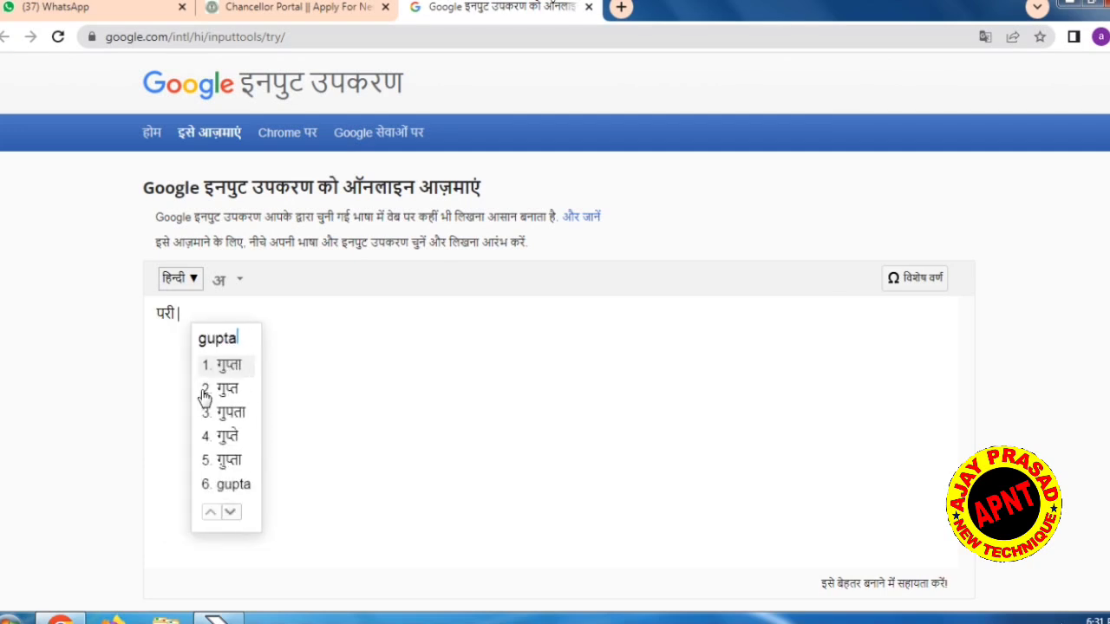
{"action": "left_click", "coordinate": [229, 364]}
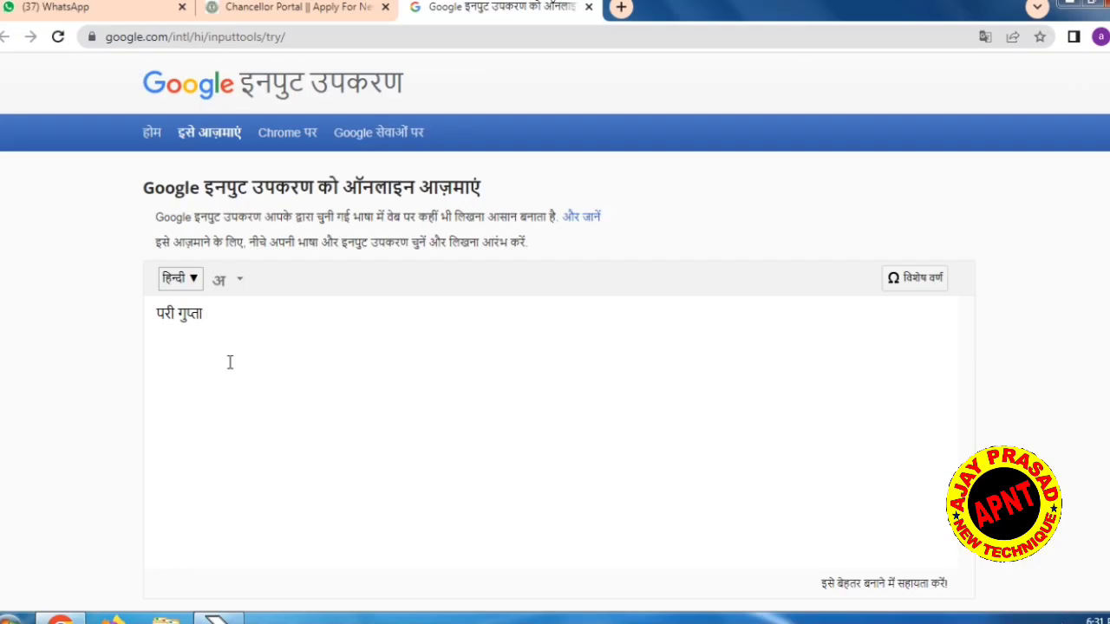
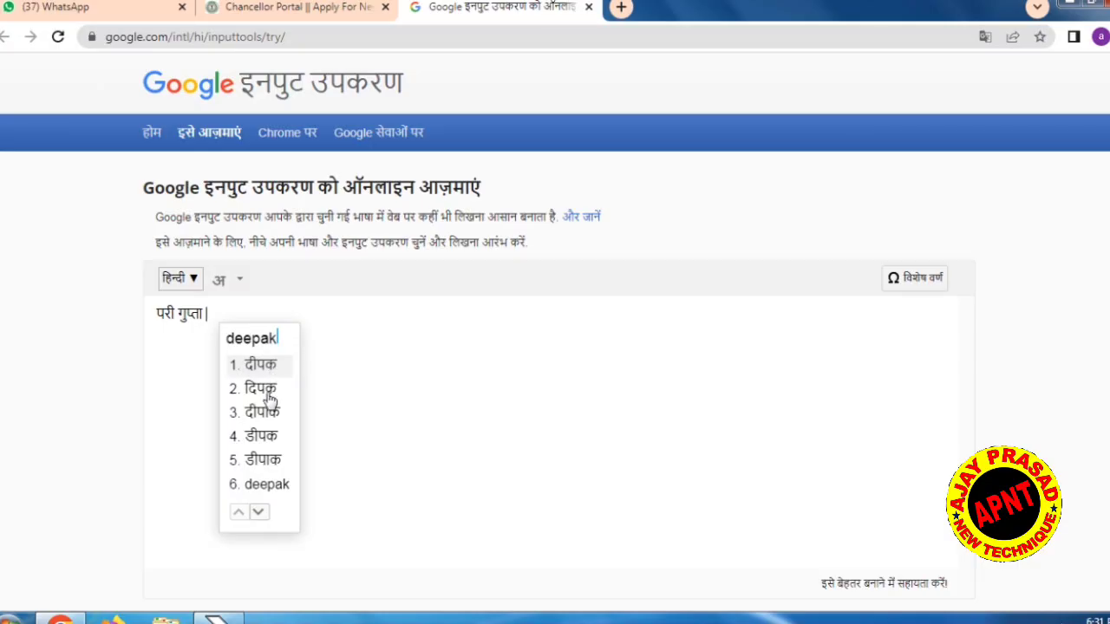
- Add the father's three-part name in Devanagari after the student's name
{"action": "left_click", "coordinate": [272, 366]}
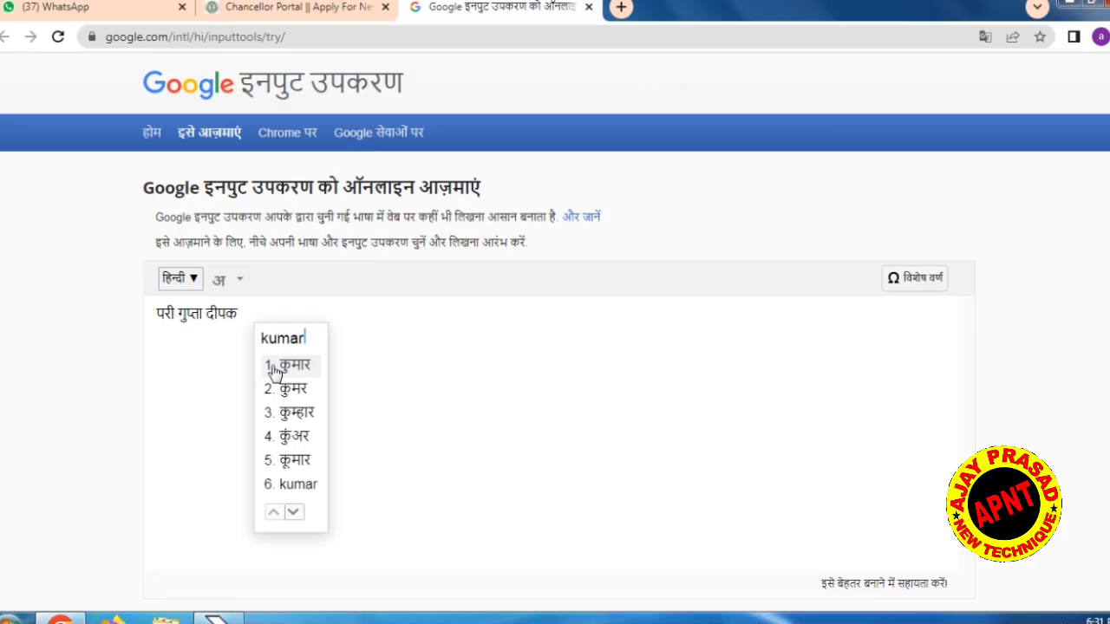
{"action": "left_click", "coordinate": [272, 367]}
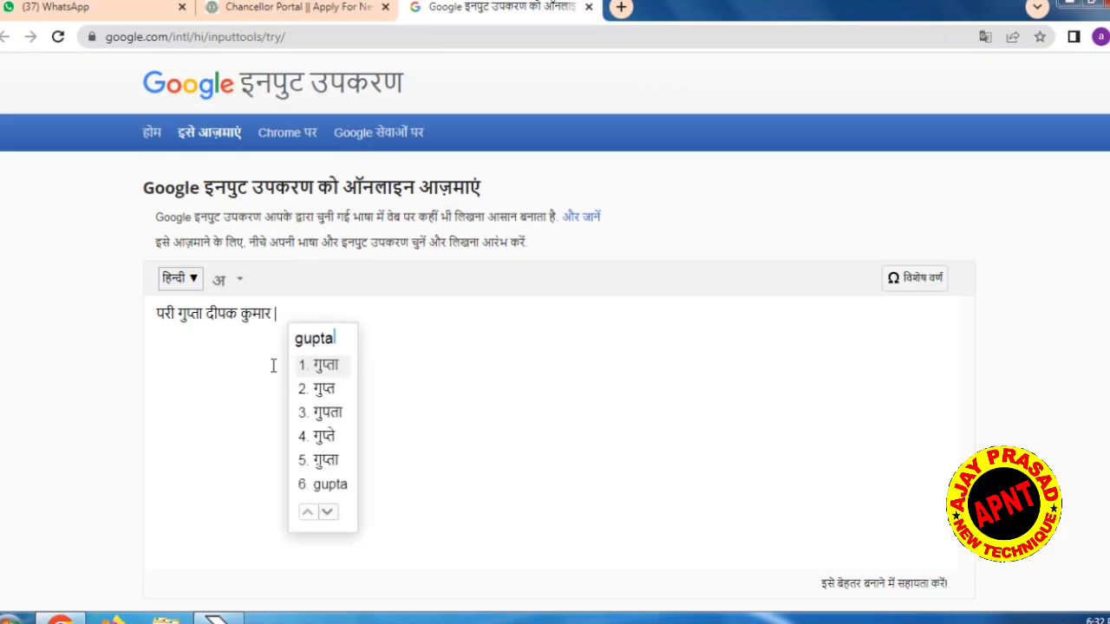
{"action": "left_click", "coordinate": [343, 367]}
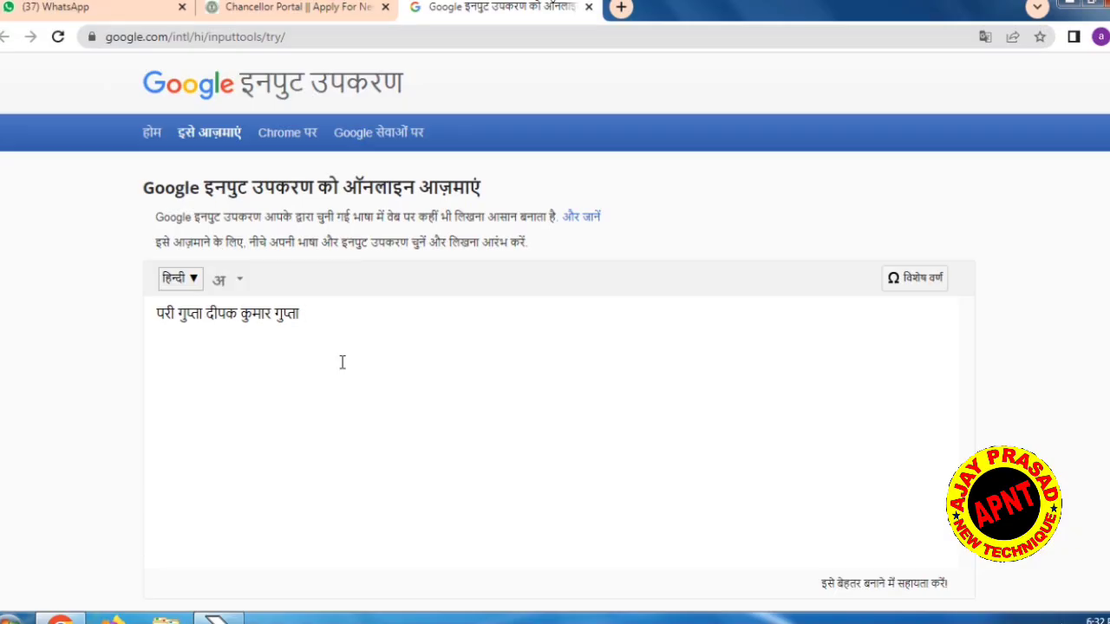
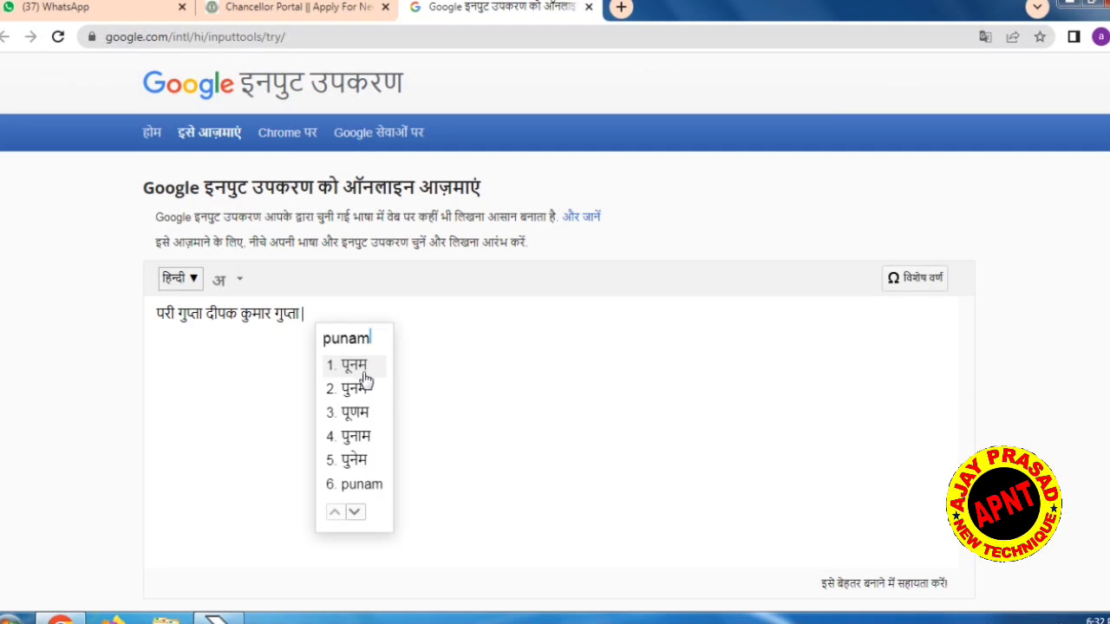
- Add the mother's name in Devanagari with the alternate spelling, then select the whole line
{"action": "left_click", "coordinate": [364, 371]}
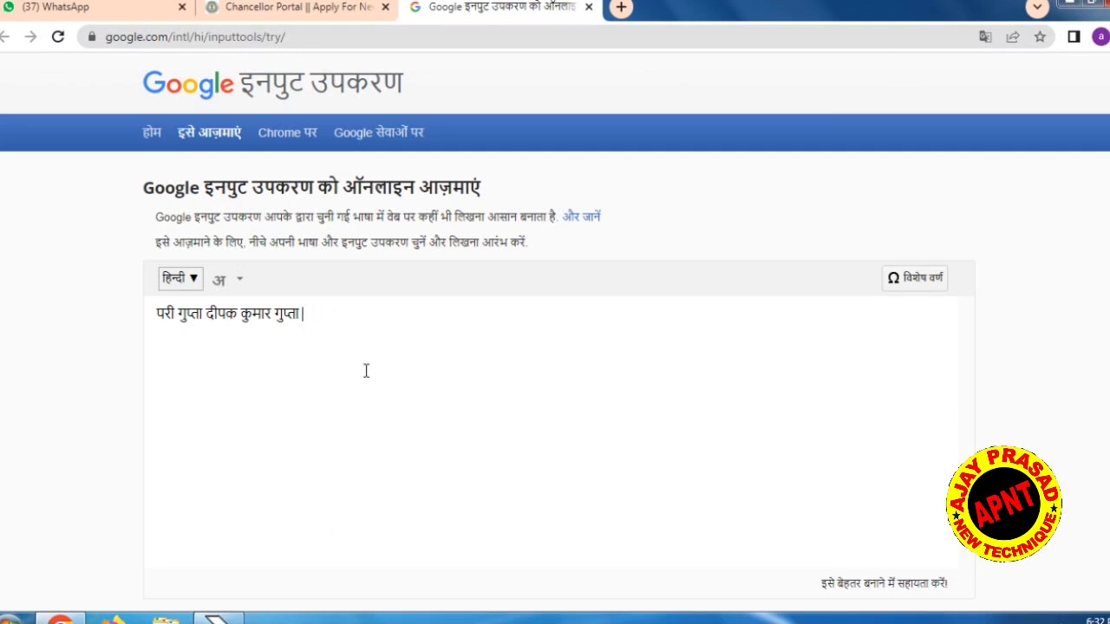
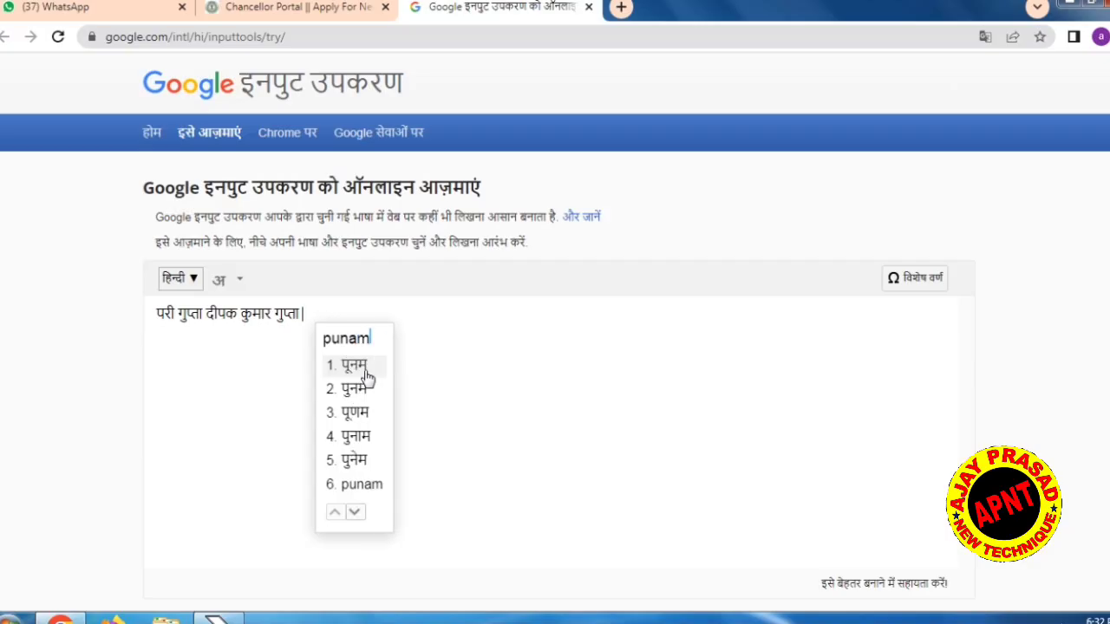
{"action": "left_click", "coordinate": [361, 390]}
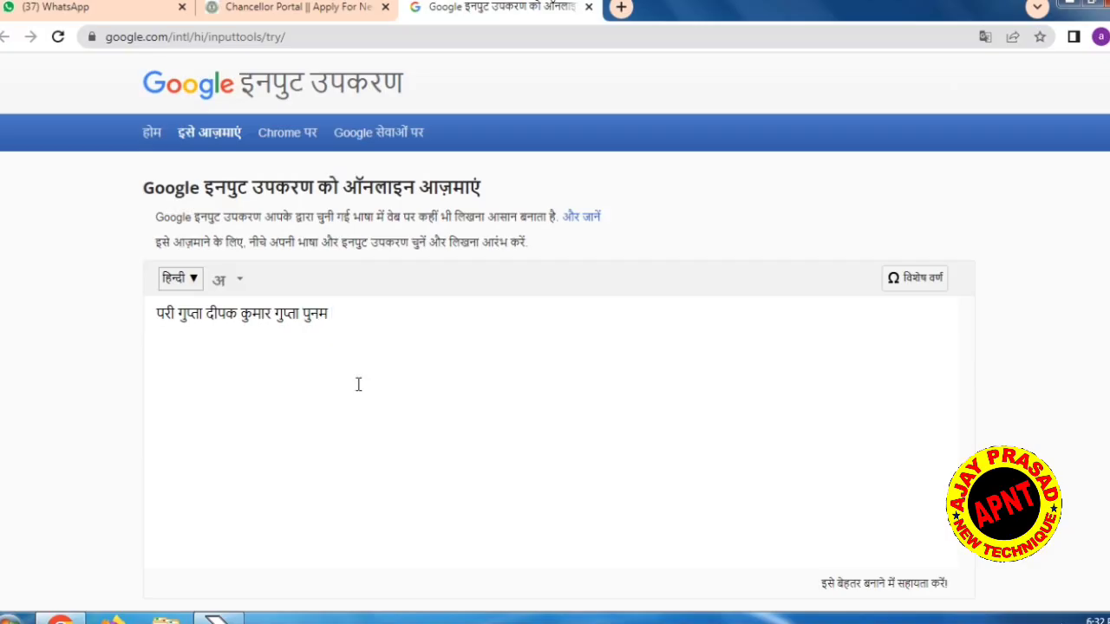
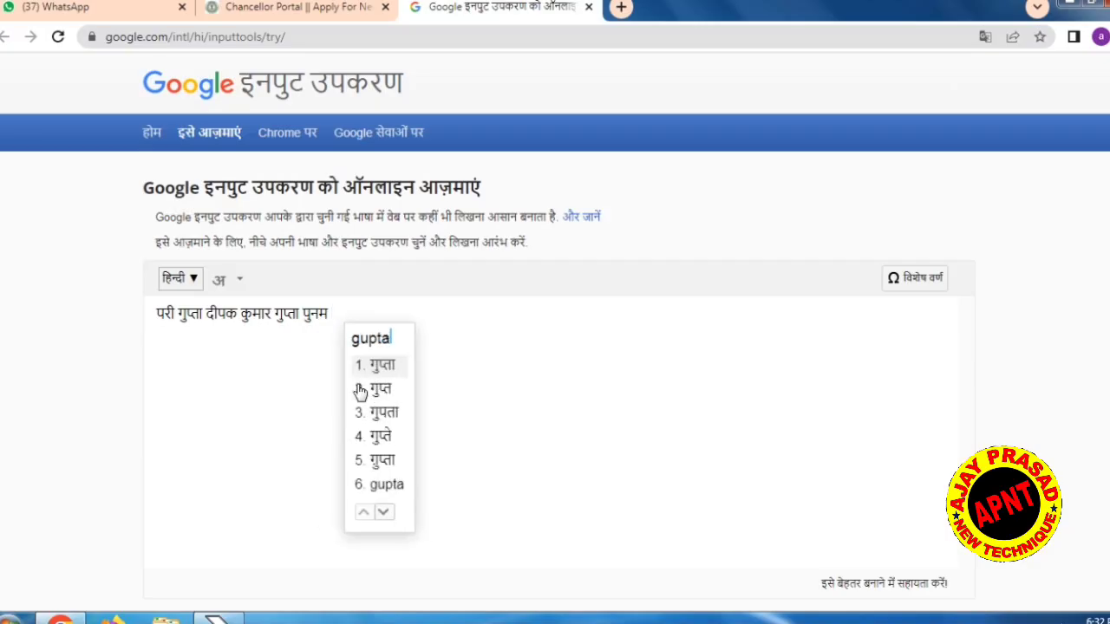
{"action": "left_click", "coordinate": [382, 367]}
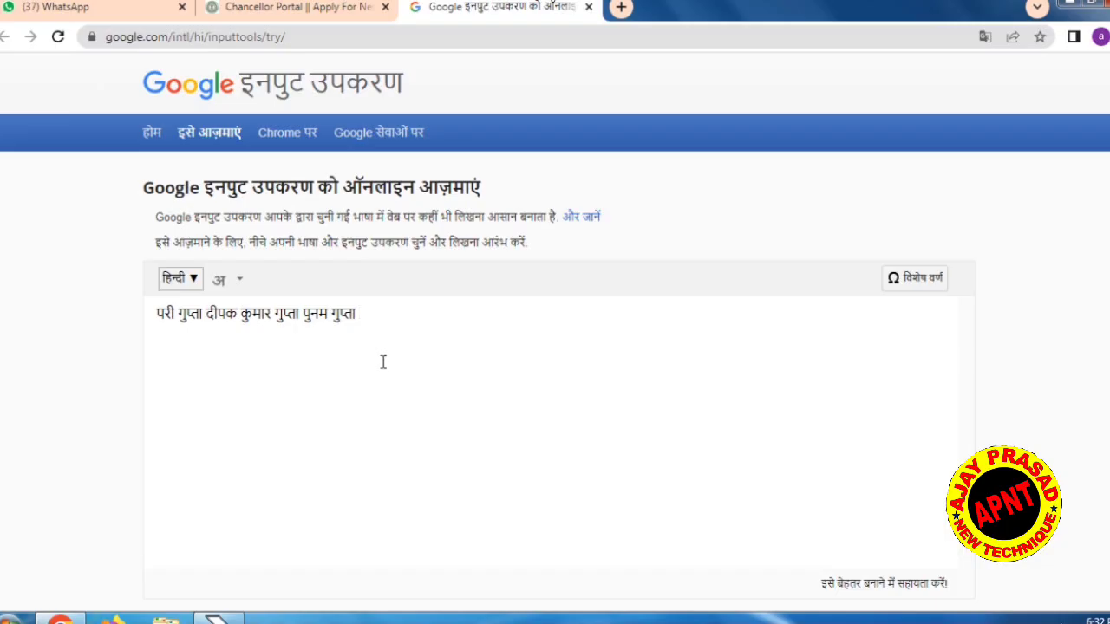
{"action": "left_click_drag", "start_coordinate": [376, 314], "coordinate": [142, 327]}
{"action": "key", "text": "ctrl+c"}
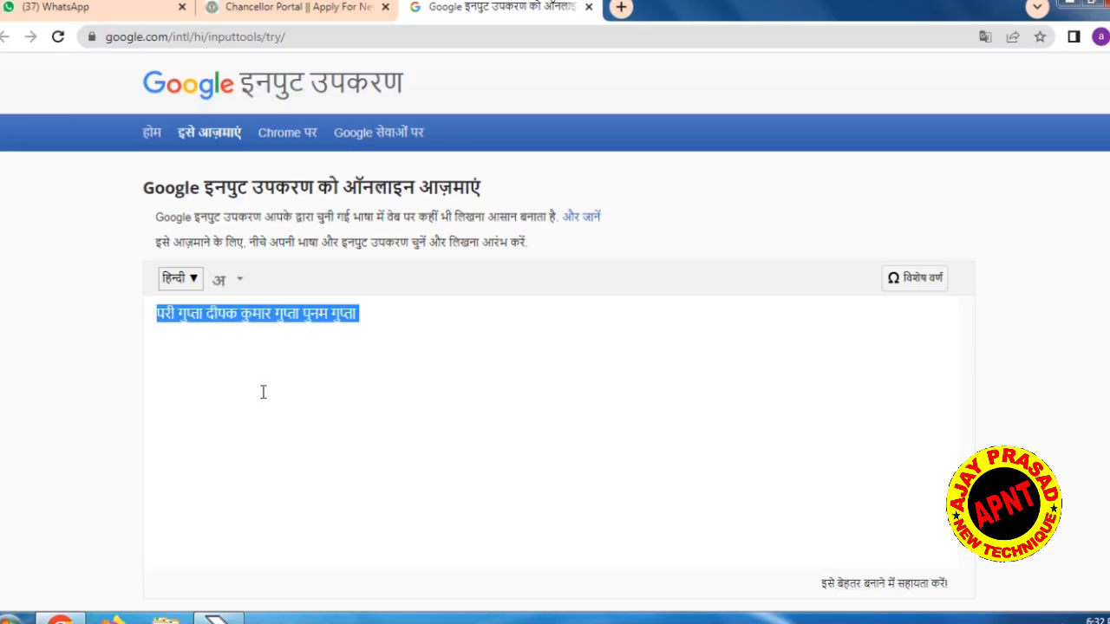
- Paste the Hindi line into the student's Hindi-name field, keeping only the student's name
{"action": "left_click", "coordinate": [304, 10]}
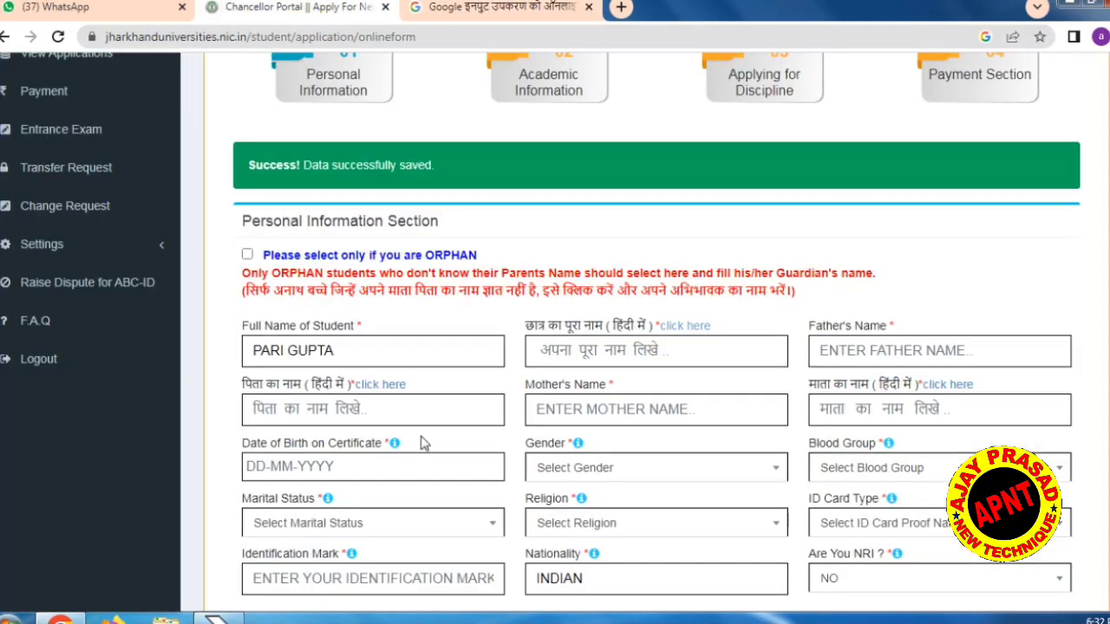
{"action": "left_click", "coordinate": [679, 351]}
{"action": "key", "text": "ctrl+v"}
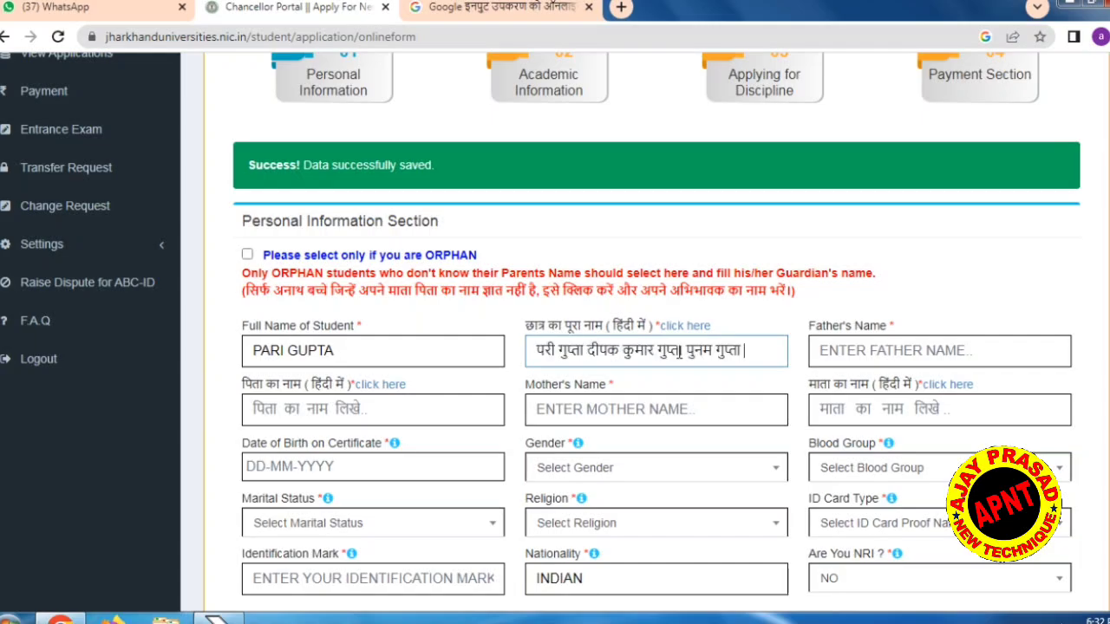
{"action": "left_click_drag", "start_coordinate": [587, 347], "coordinate": [757, 352]}
{"action": "key", "text": "ctrl+c"}
{"action": "key", "text": "BackSpace"}
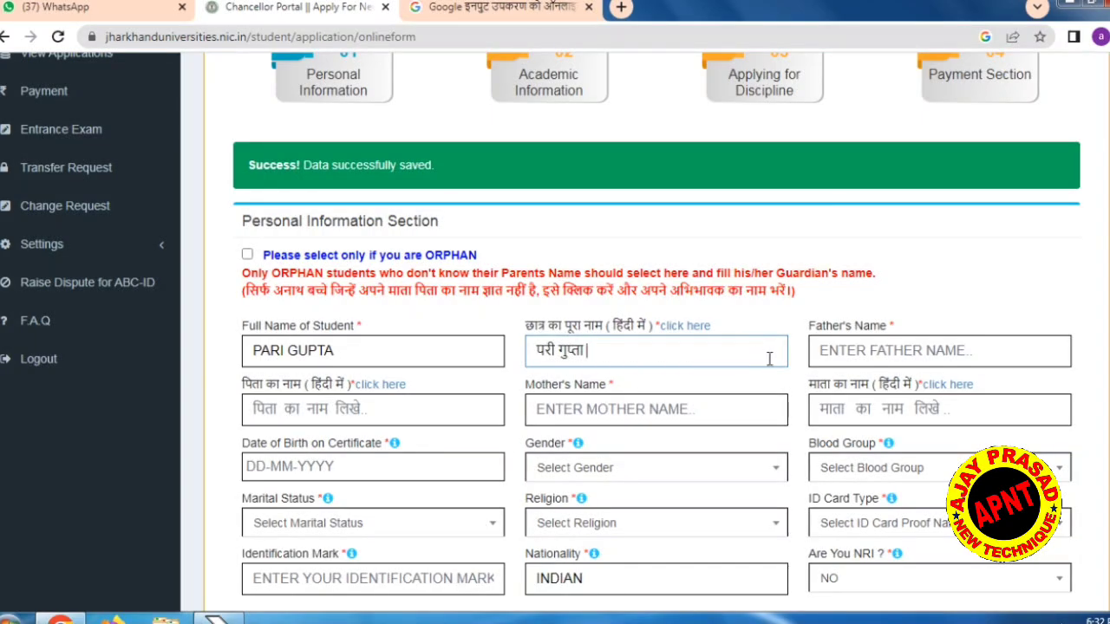
- Paste into the father's and mother's Hindi-name fields, trimming the father's field to his name
{"action": "left_click", "coordinate": [418, 408]}
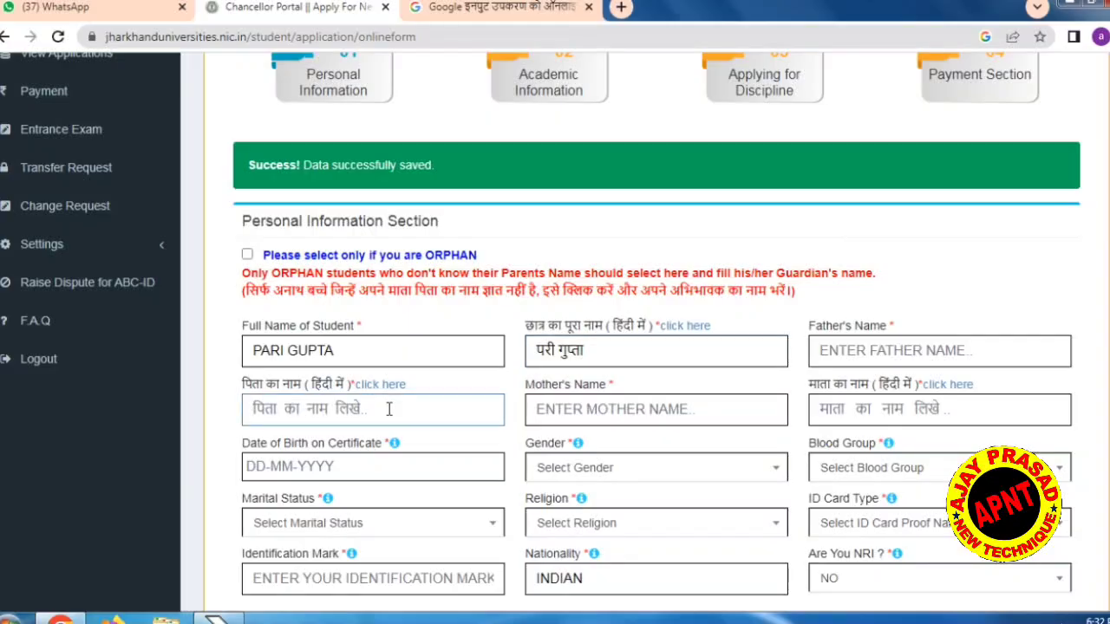
{"action": "key", "text": "ctrl+v"}
{"action": "left_click_drag", "start_coordinate": [411, 408], "coordinate": [370, 409]}
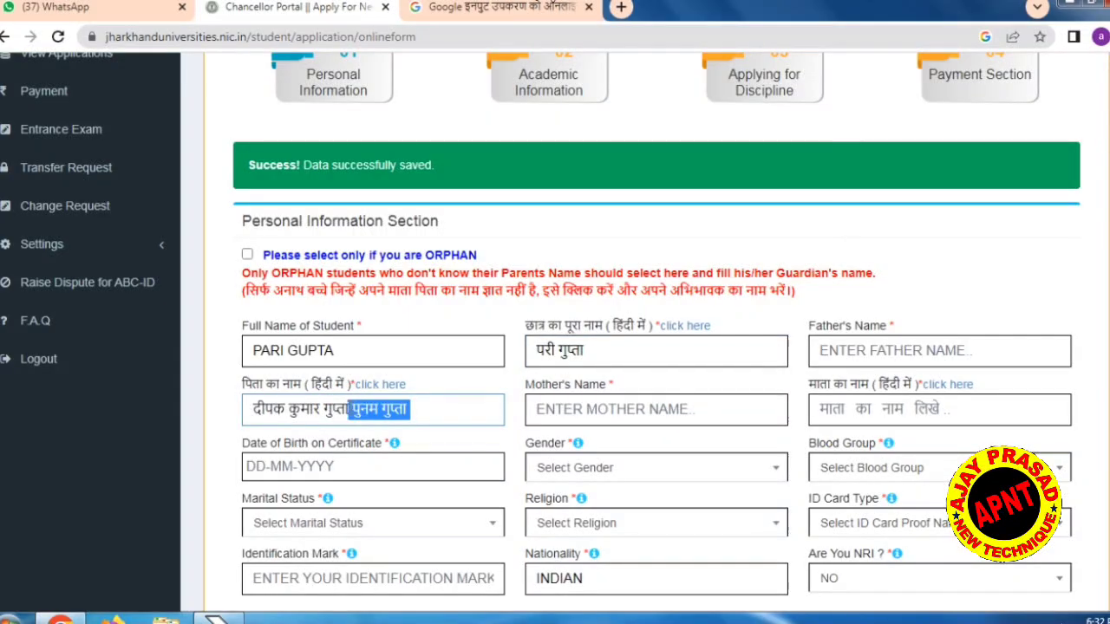
{"action": "key", "text": "BackSpace"}
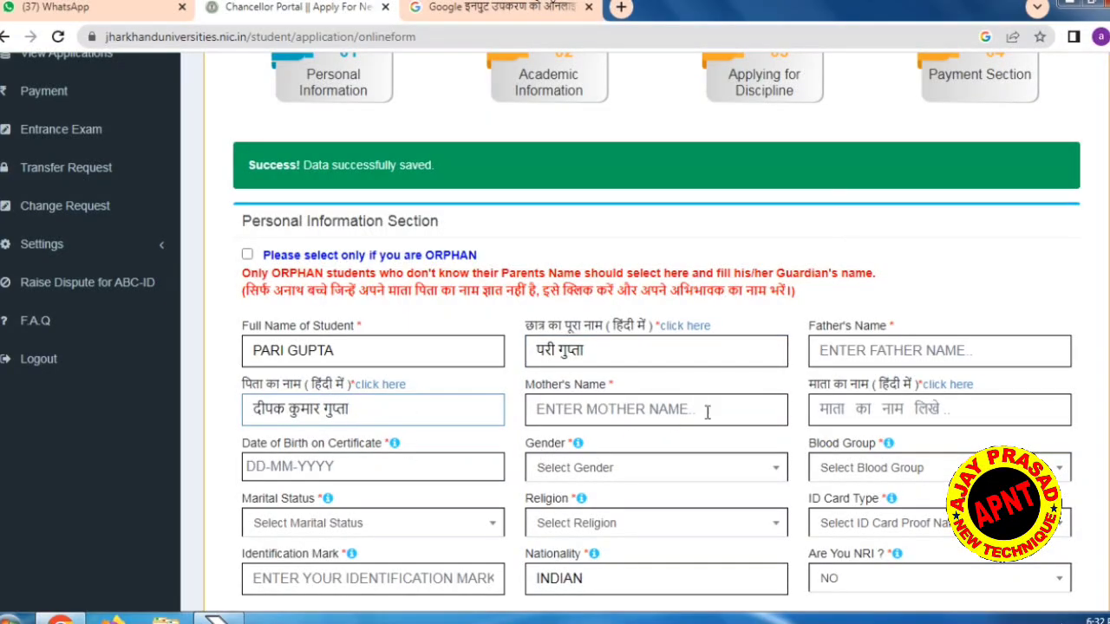
{"action": "left_click", "coordinate": [852, 406]}
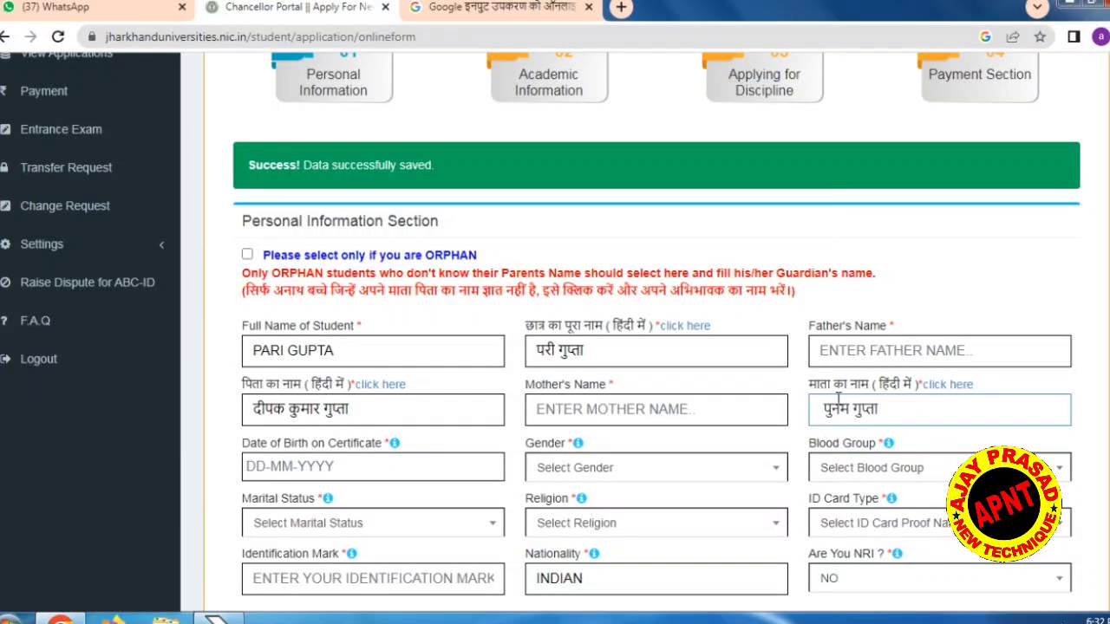
{"action": "left_click", "coordinate": [871, 352]}
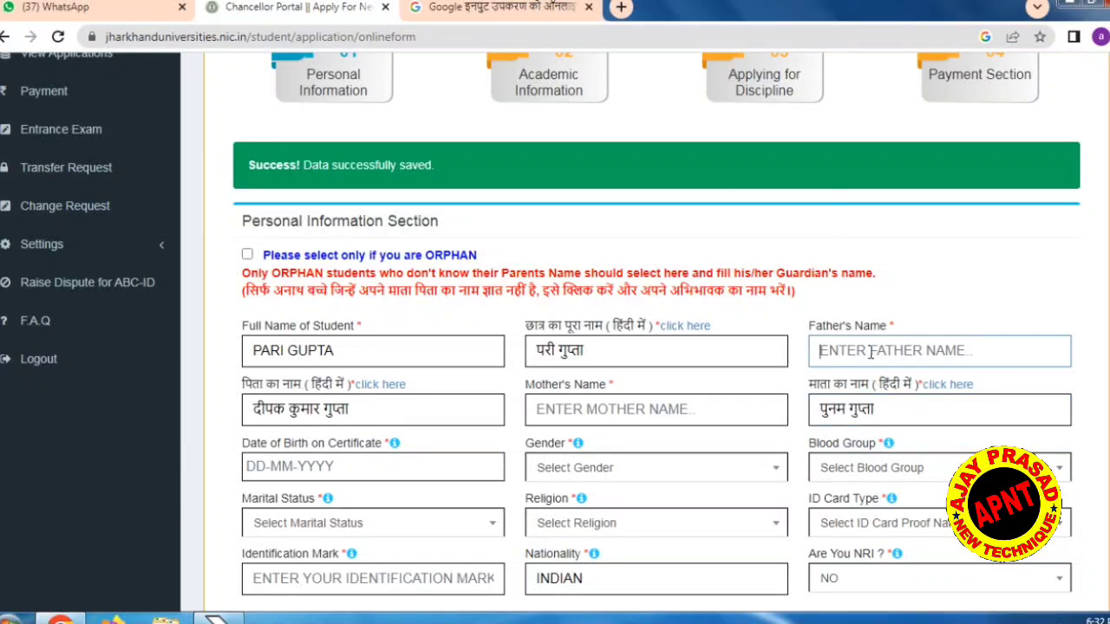
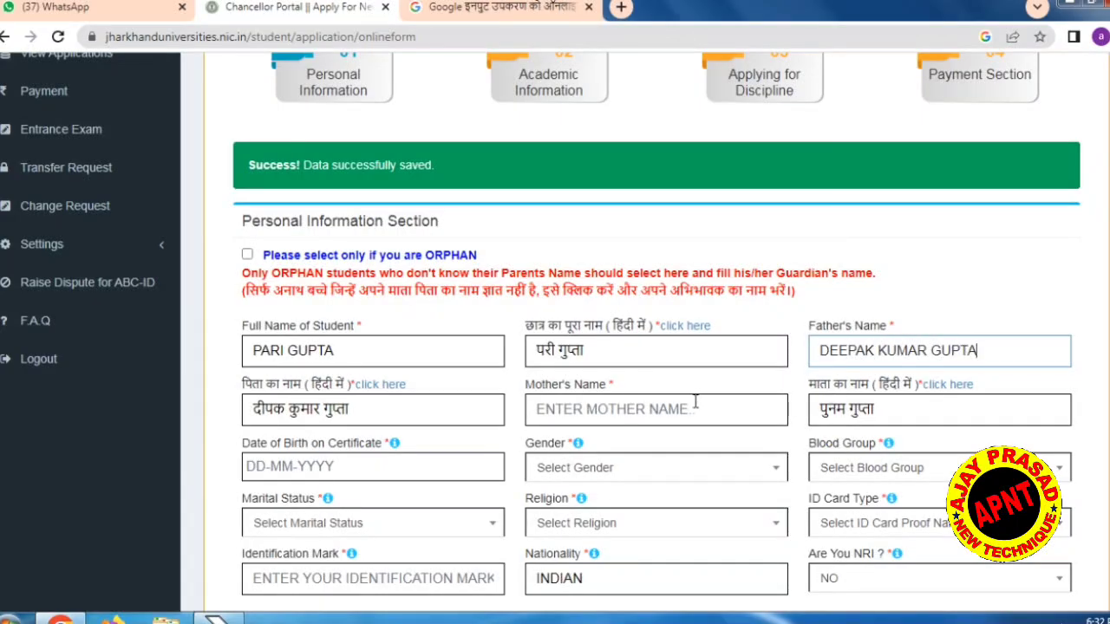
- Enter the father's and mother's names in English
{"action": "left_click", "coordinate": [642, 411]}
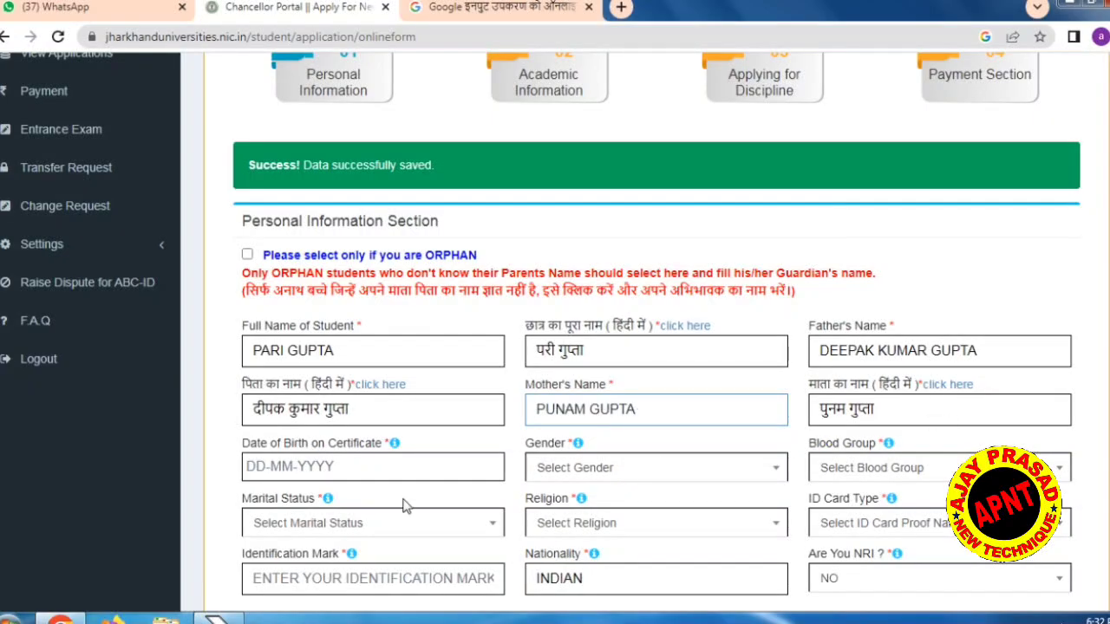
- Set the date of birth to 10/05/2006 using the calendar picker
{"action": "left_click", "coordinate": [301, 468]}
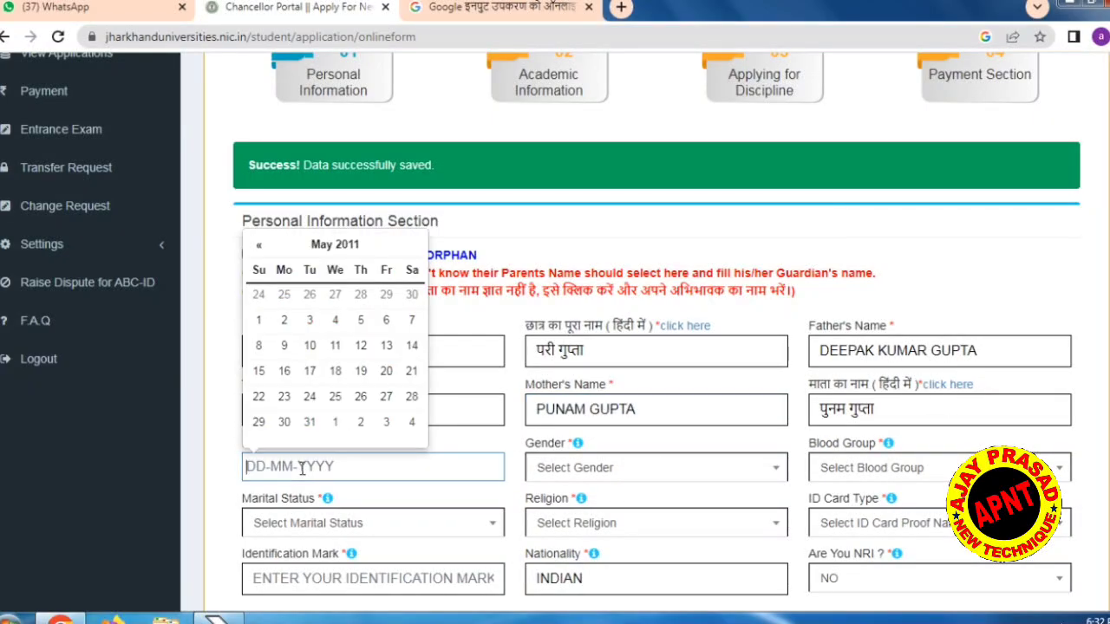
{"action": "left_click", "coordinate": [260, 247]}
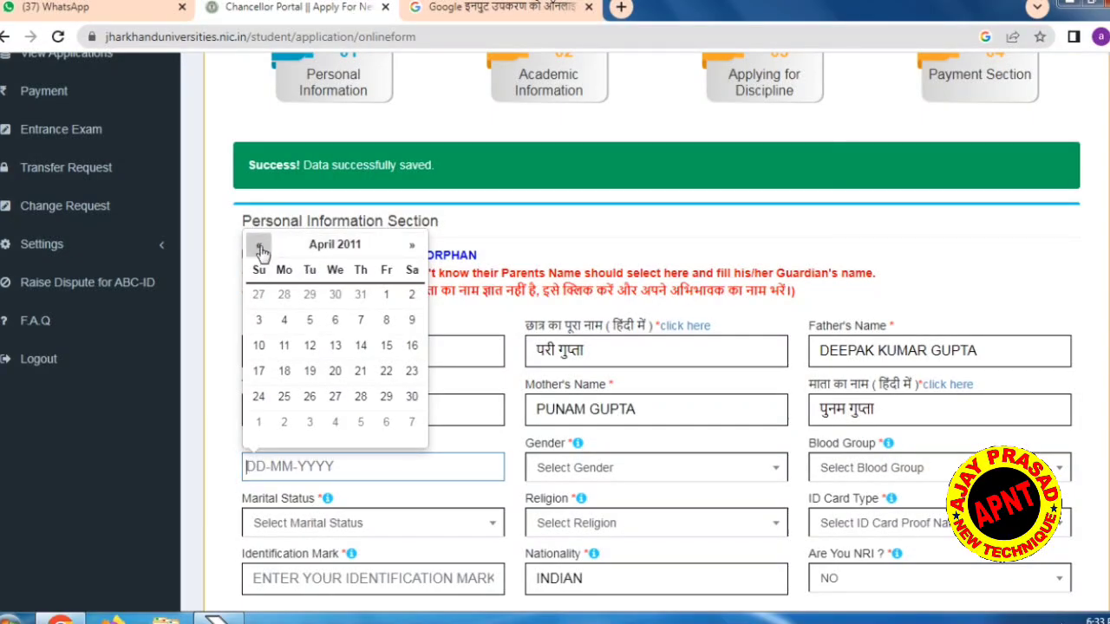
{"action": "left_click", "coordinate": [259, 248]}
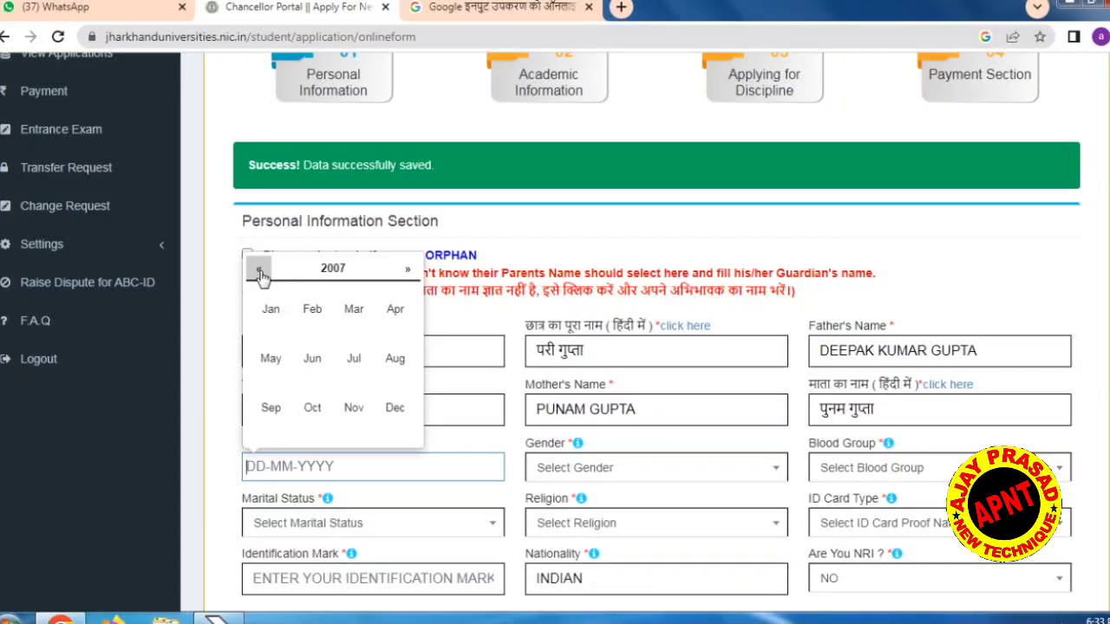
{"action": "left_click", "coordinate": [260, 271]}
{"action": "left_click", "coordinate": [626, 468]}
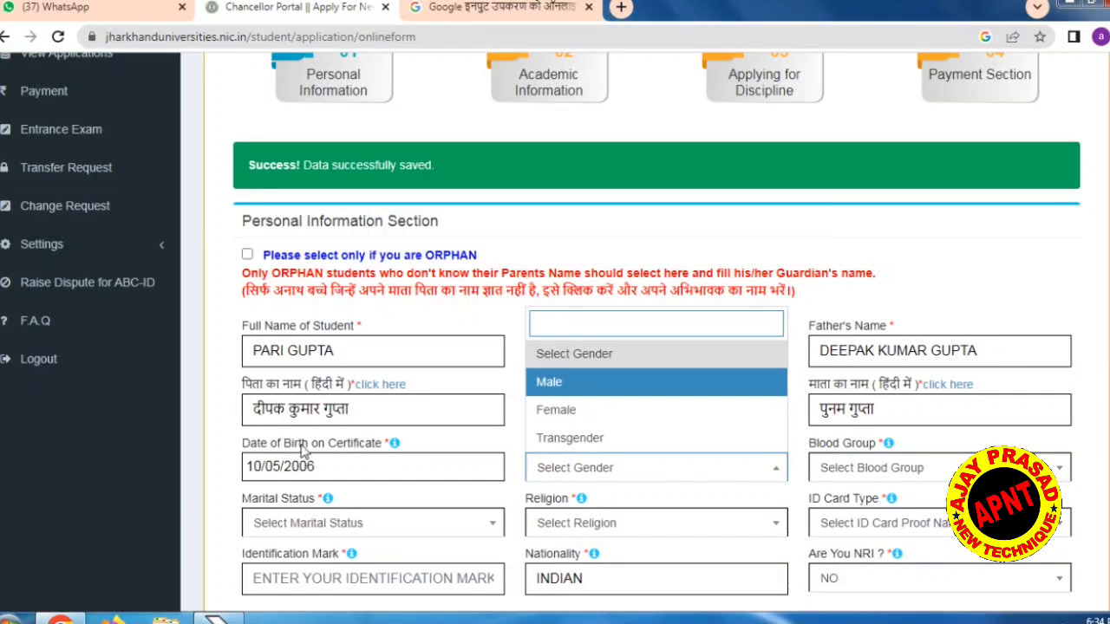
- Set gender to Female and blood group to O+
{"action": "left_click", "coordinate": [574, 409]}
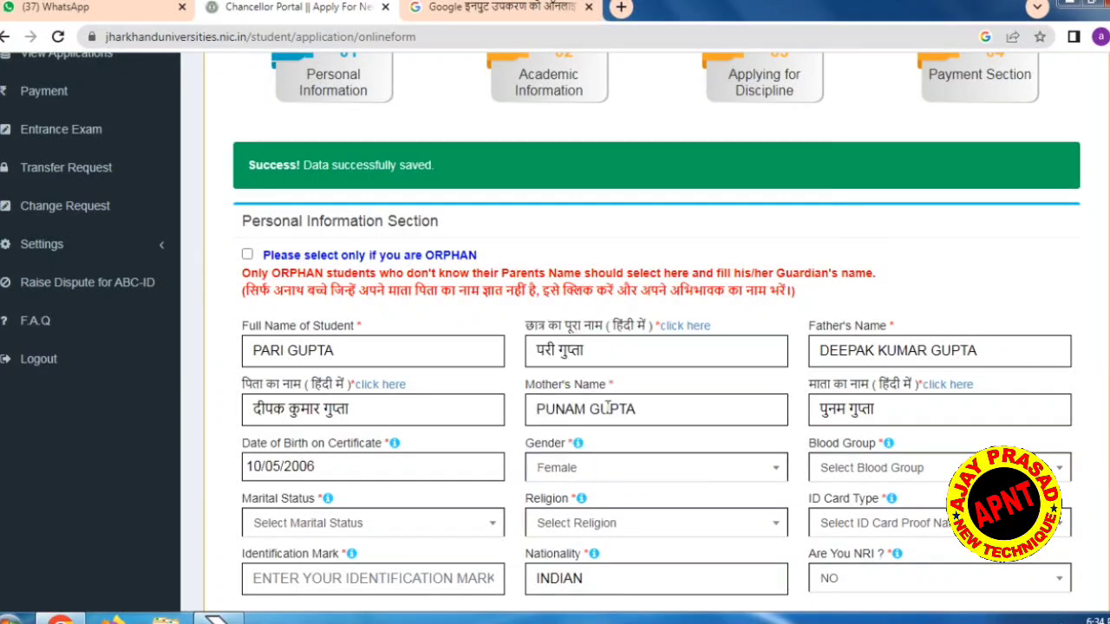
{"action": "scroll", "coordinate": [739, 413], "scroll_direction": "down", "scroll_amount": 1}
{"action": "left_click", "coordinate": [922, 397]}
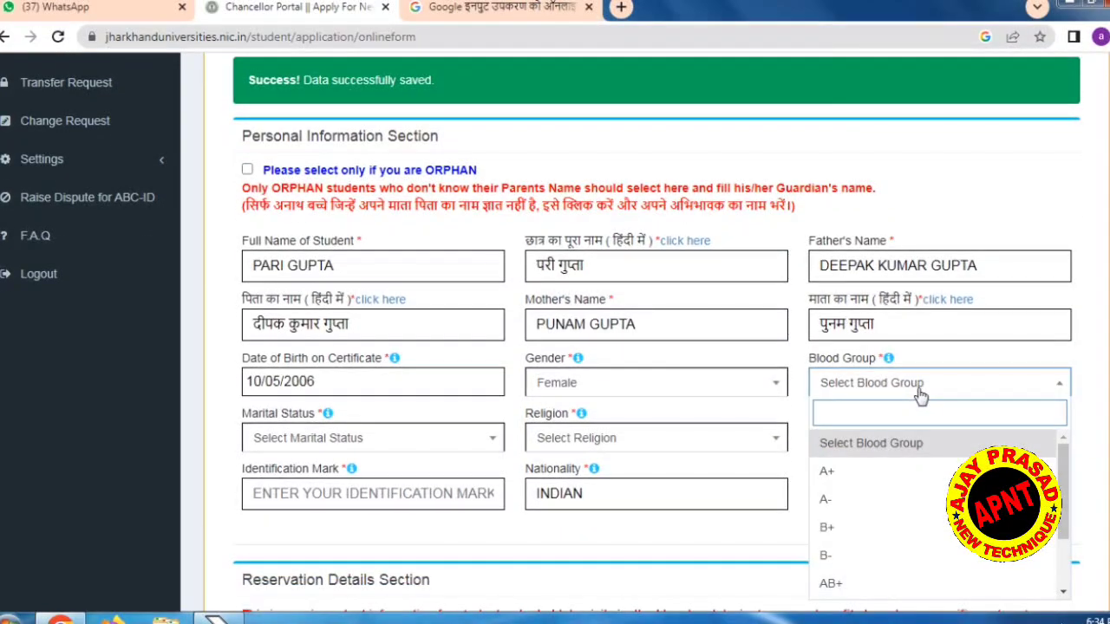
{"action": "scroll", "coordinate": [863, 524], "scroll_direction": "down", "scroll_amount": 2}
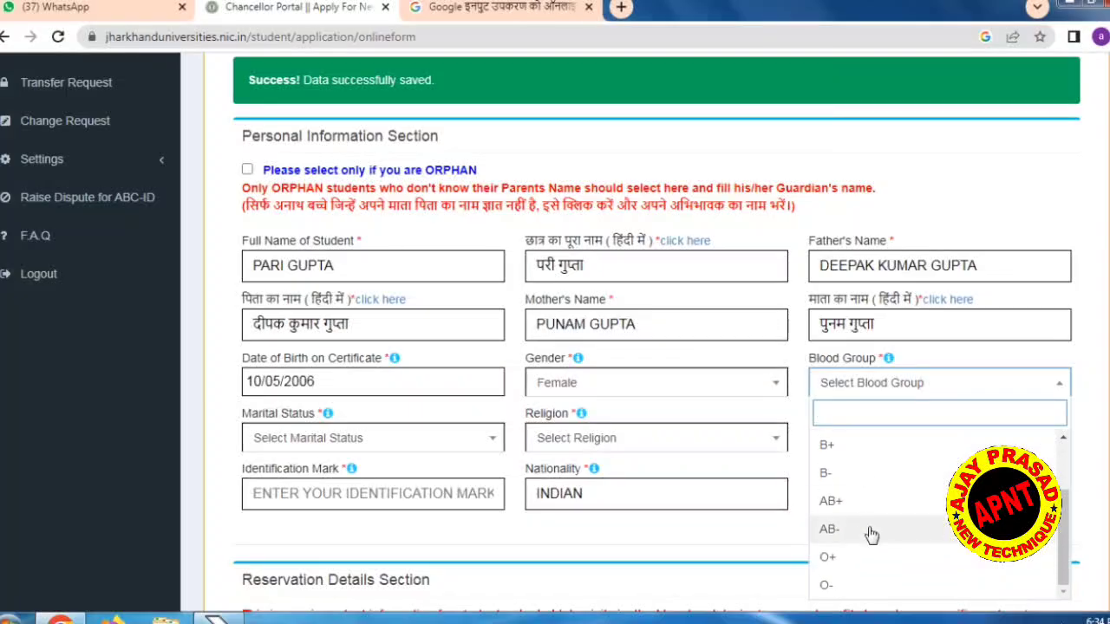
{"action": "left_click", "coordinate": [846, 562]}
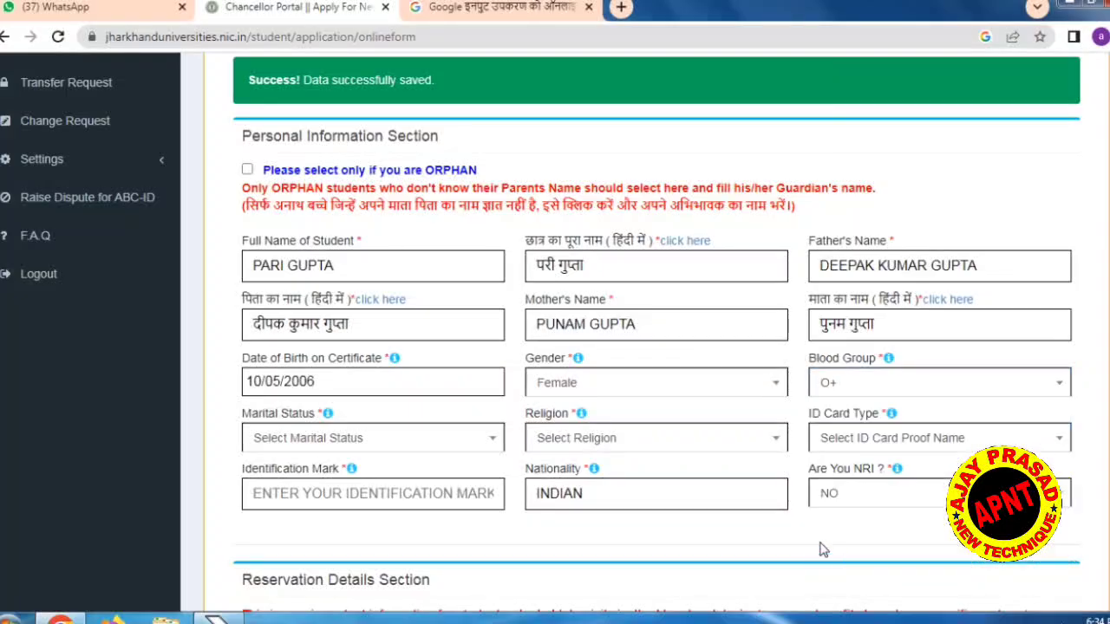
- Set marital status to Un-Married, religion to Hinduism and ID card type to OTHERS
{"action": "left_click", "coordinate": [398, 442]}
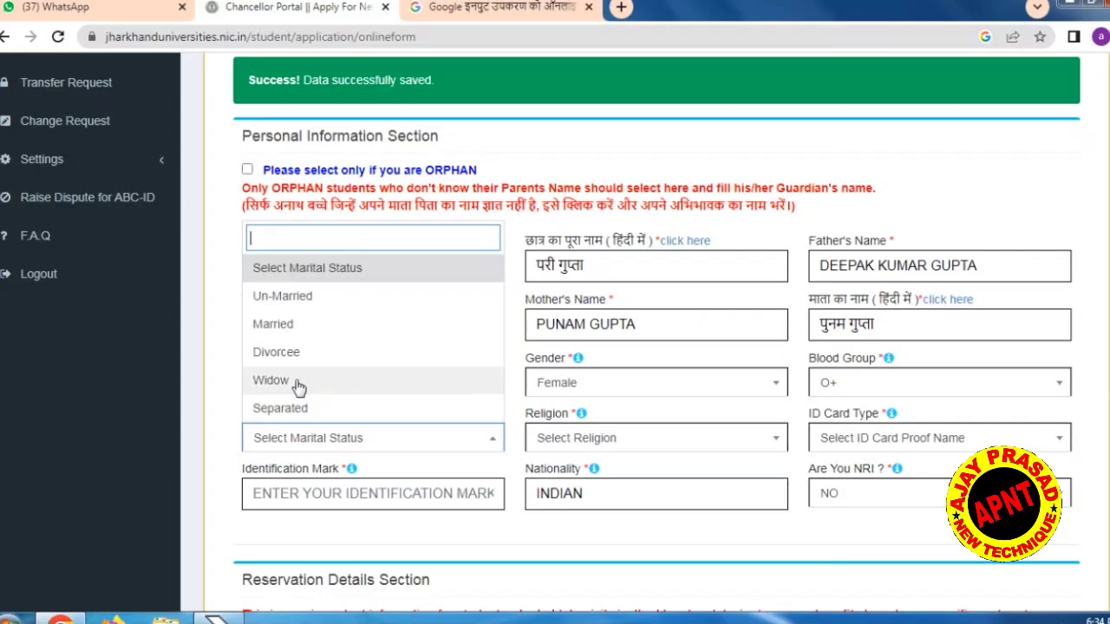
{"action": "left_click", "coordinate": [333, 299]}
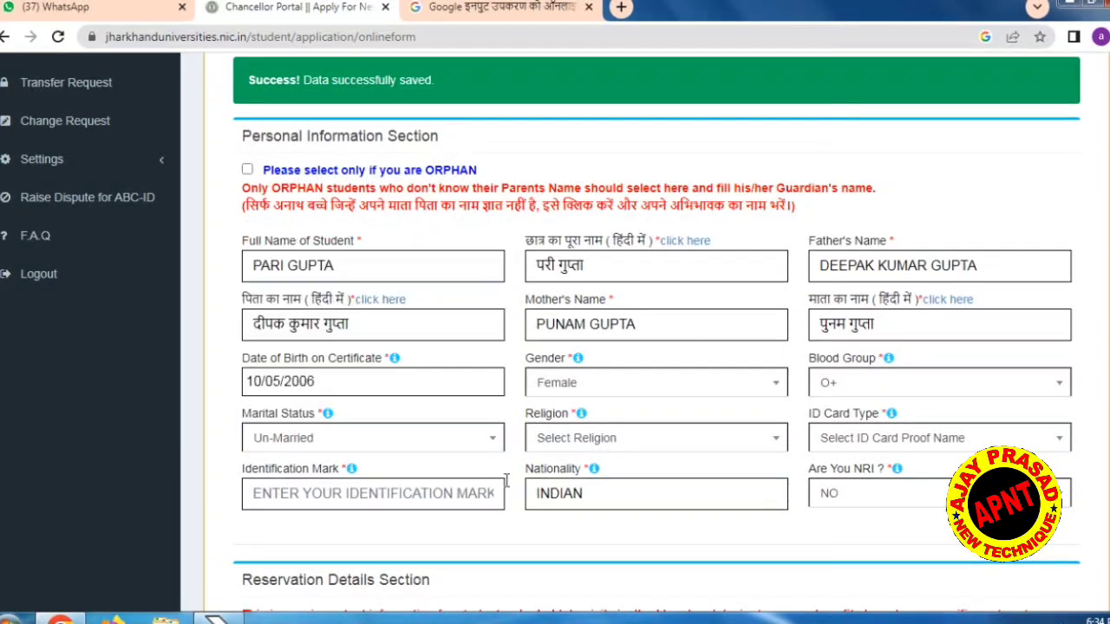
{"action": "left_click", "coordinate": [627, 447]}
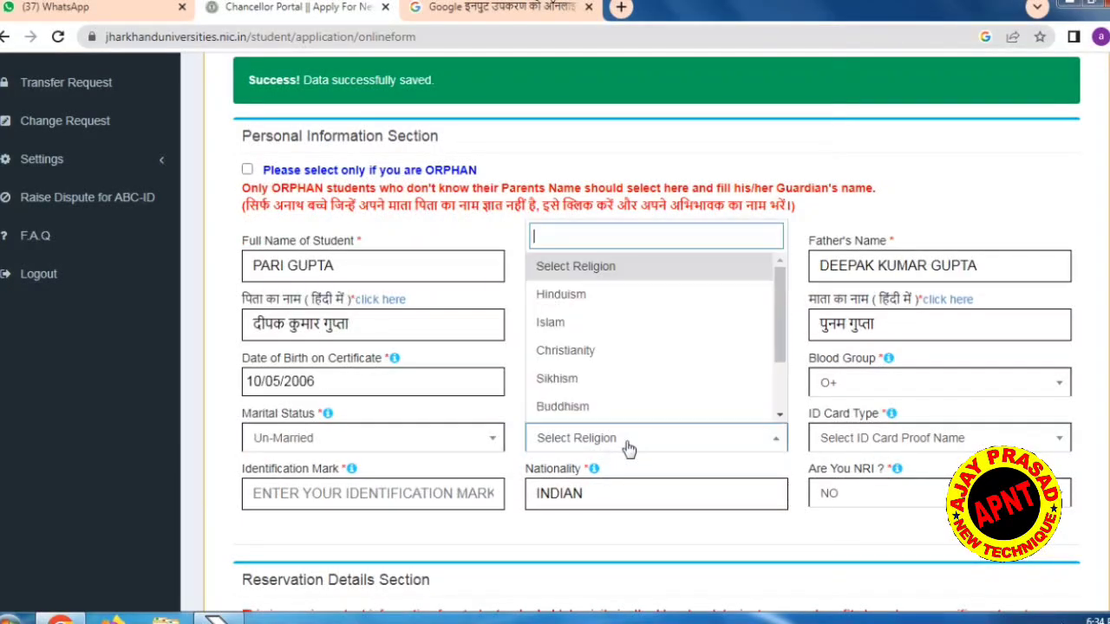
{"action": "left_click", "coordinate": [619, 311]}
{"action": "left_click", "coordinate": [902, 440]}
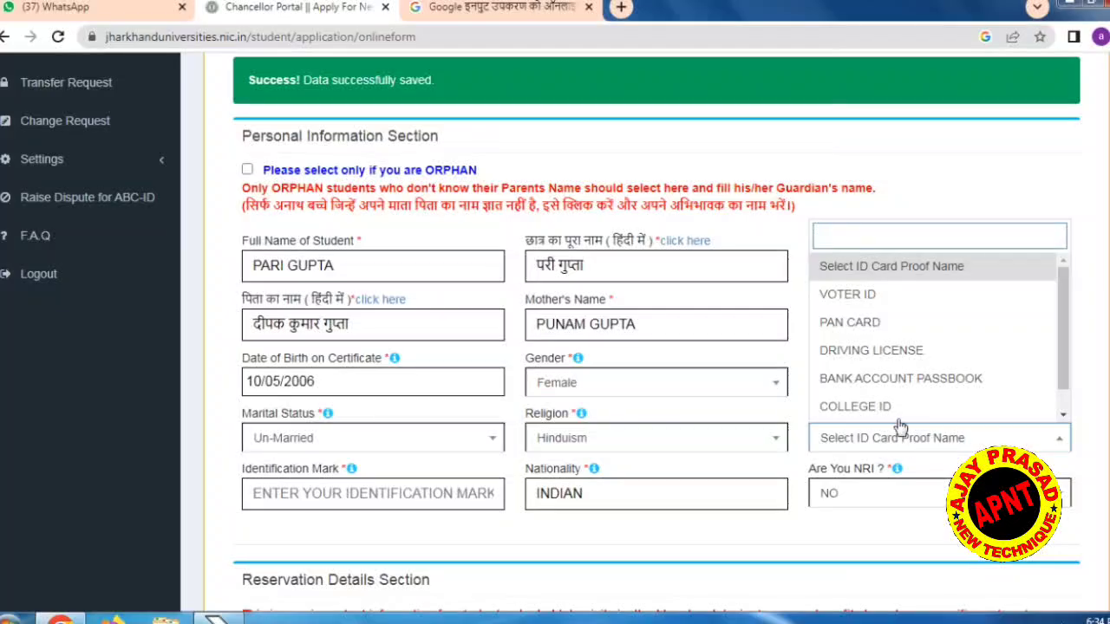
{"action": "scroll", "coordinate": [964, 378], "scroll_direction": "down", "scroll_amount": 1}
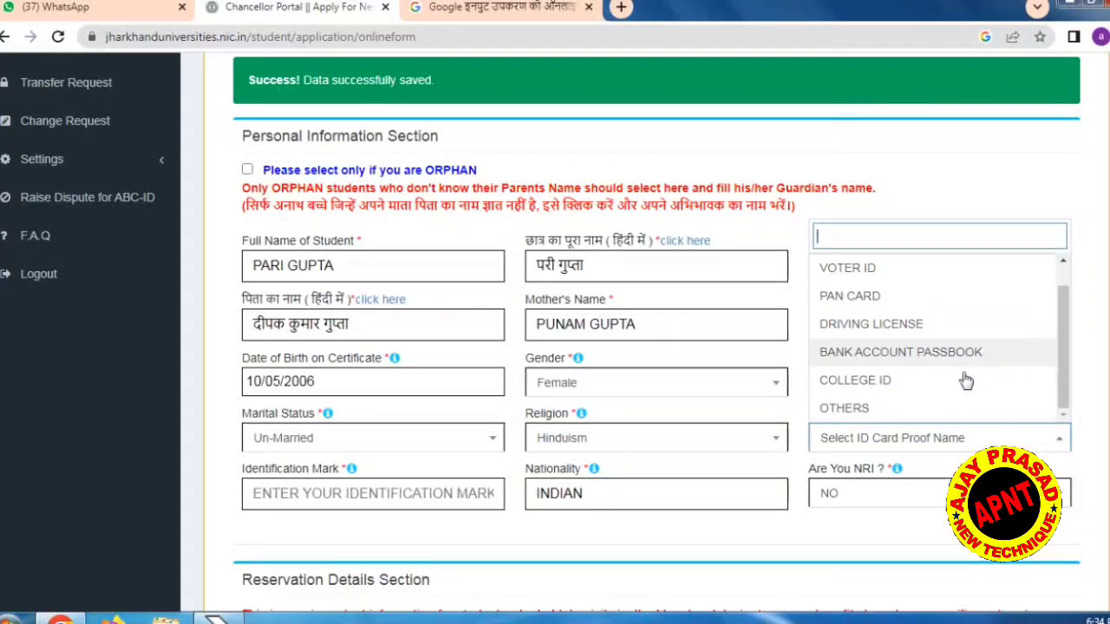
{"action": "left_click", "coordinate": [887, 409]}
- Enter AADHAR CARD as the other ID card type, followed by the card number
{"action": "left_click", "coordinate": [343, 495]}
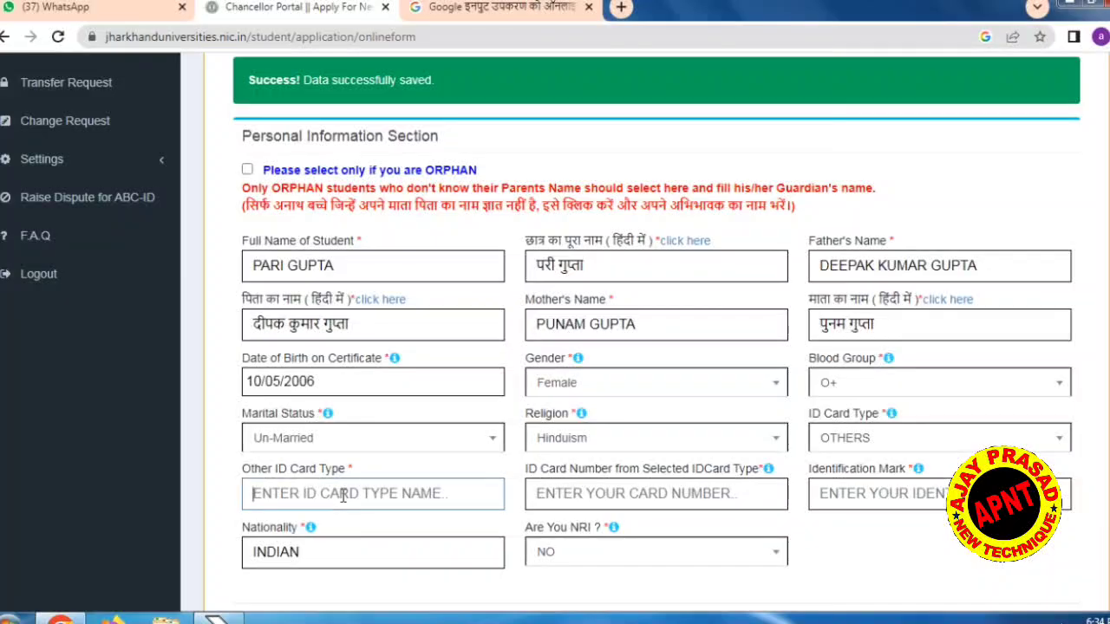
{"action": "type", "text": "AADHAR CARD"}
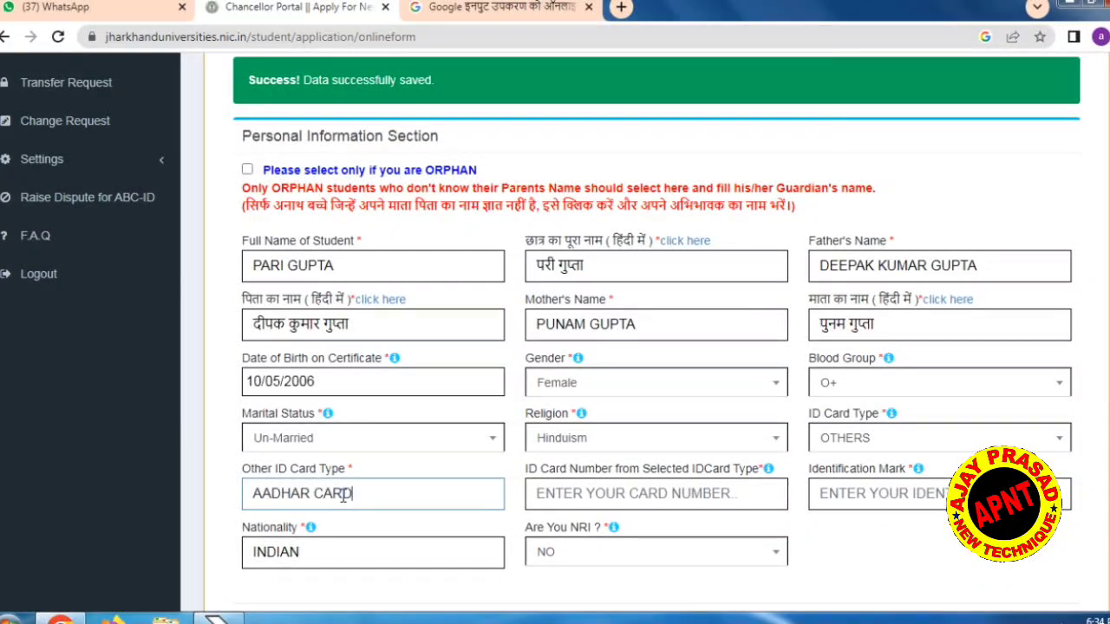
{"action": "key", "text": "Tab"}
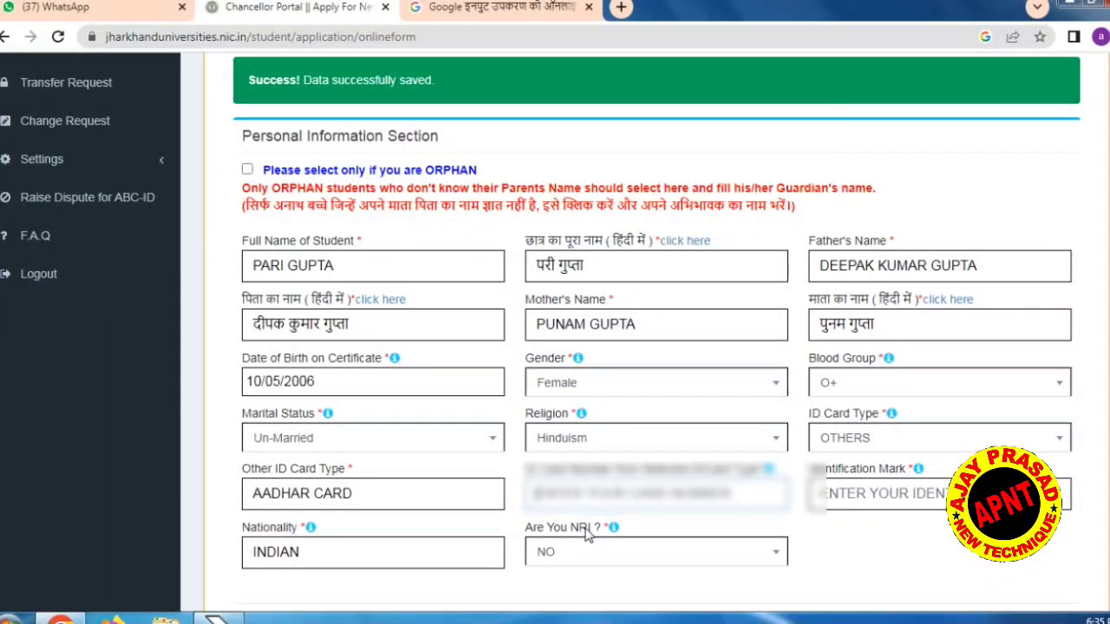
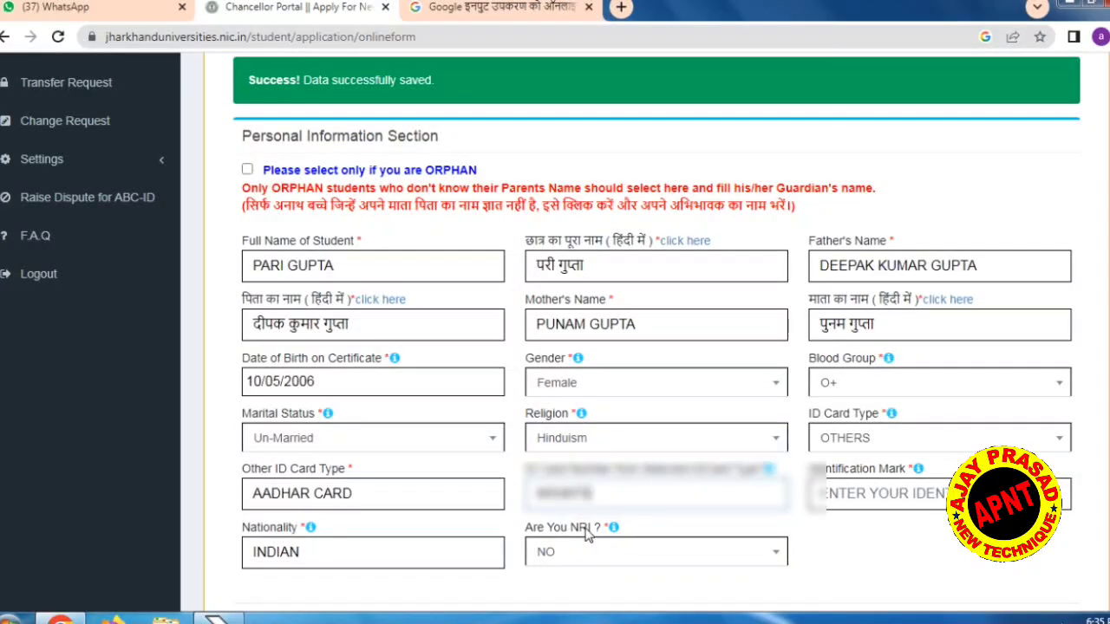
- Enter the identification mark 'A MOLE ON RIGHT EYE SIDE'
{"action": "left_click", "coordinate": [865, 500]}
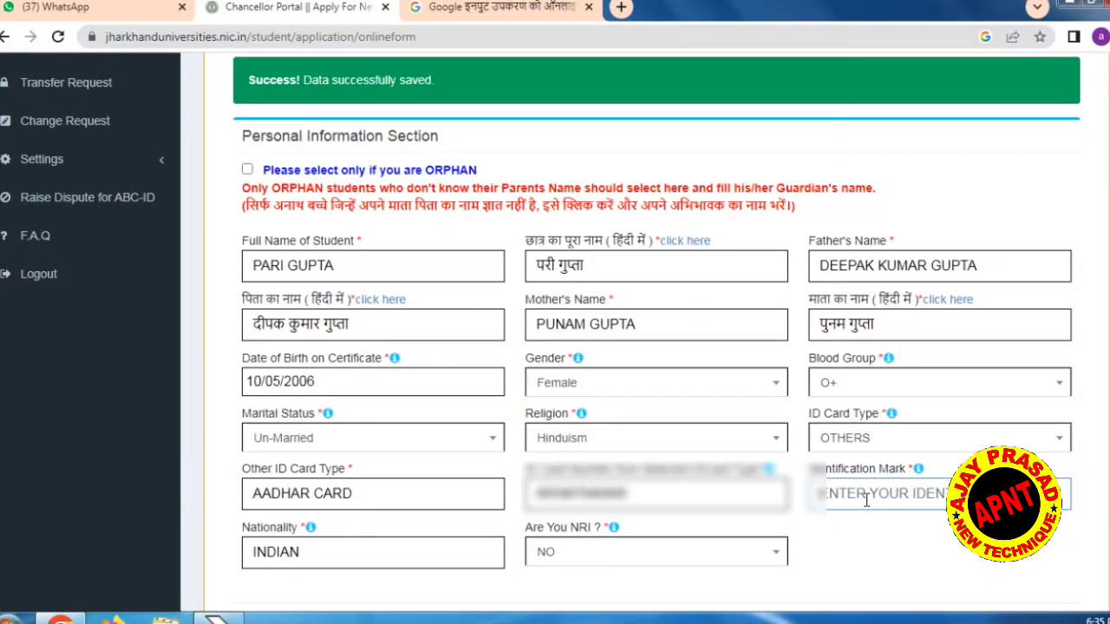
{"action": "type", "text": "A MOLE ON "}
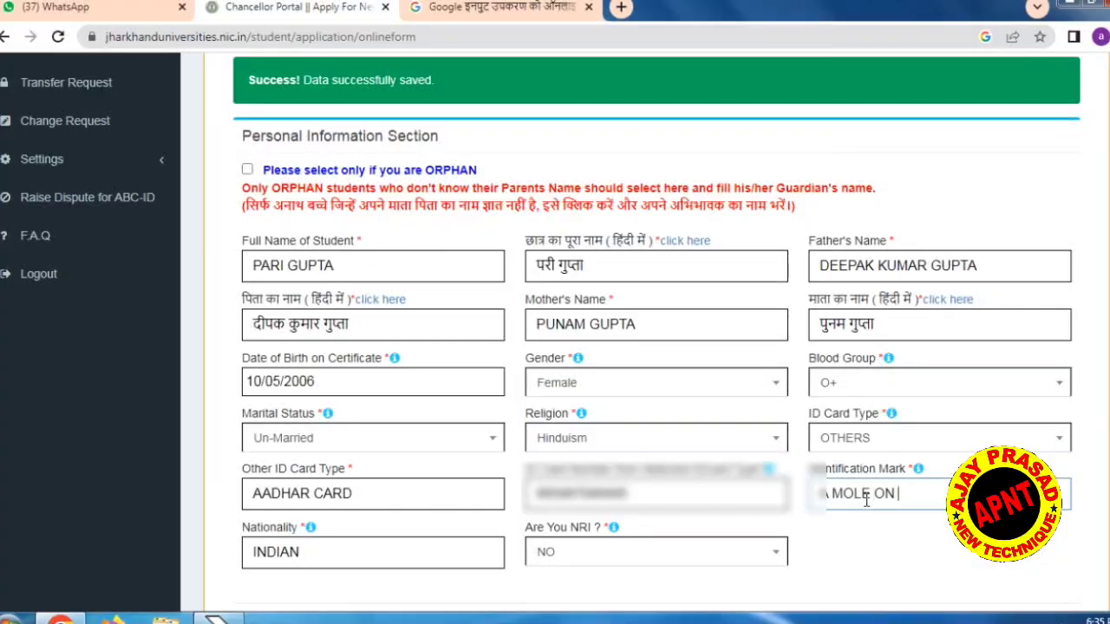
{"action": "type", "text": "RIGHT"}
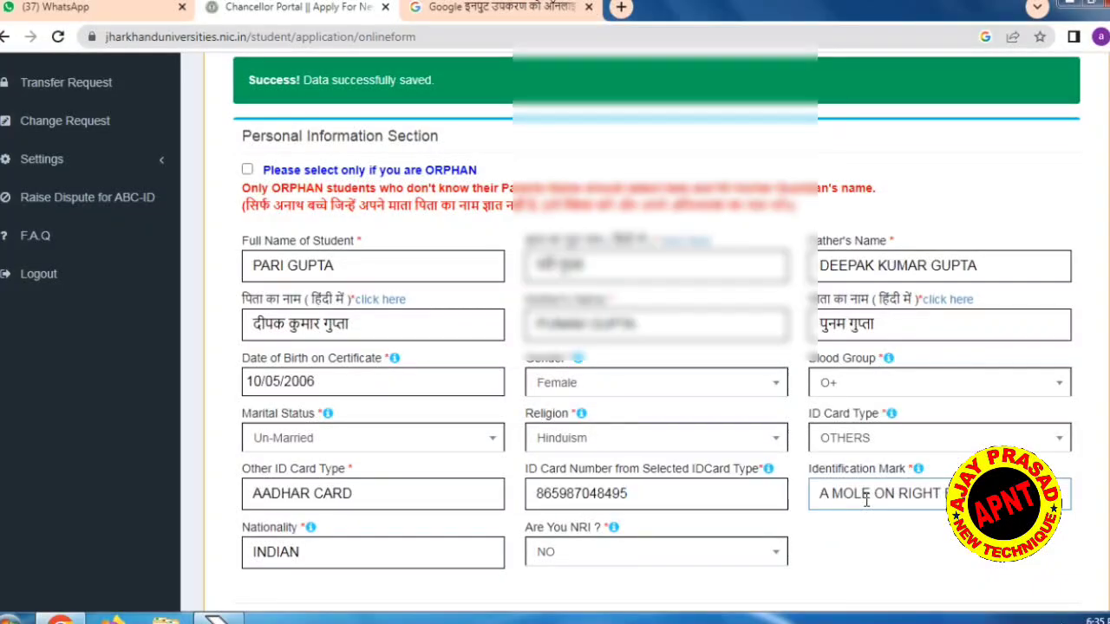
{"action": "scroll", "coordinate": [566, 440], "scroll_direction": "down", "scroll_amount": 3}
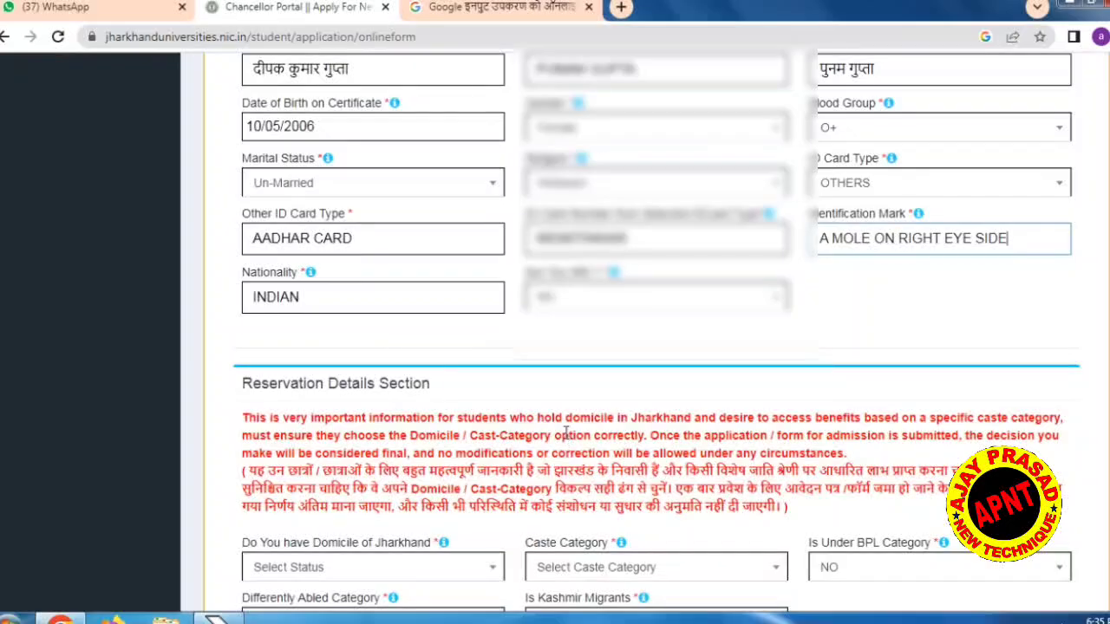
- In Reservation Details choose Domicile YES, caste BCII, Differently Abled NO and Kashmir Migrants NO
{"action": "scroll", "coordinate": [568, 438], "scroll_direction": "down", "scroll_amount": 2}
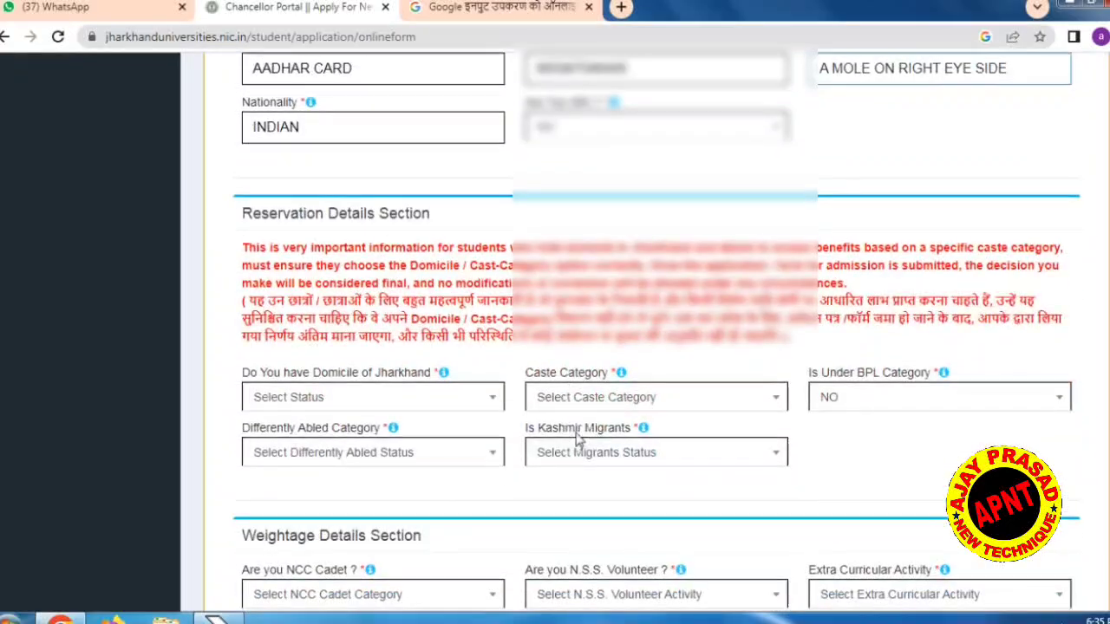
{"action": "left_click", "coordinate": [409, 408]}
{"action": "left_click", "coordinate": [307, 512]}
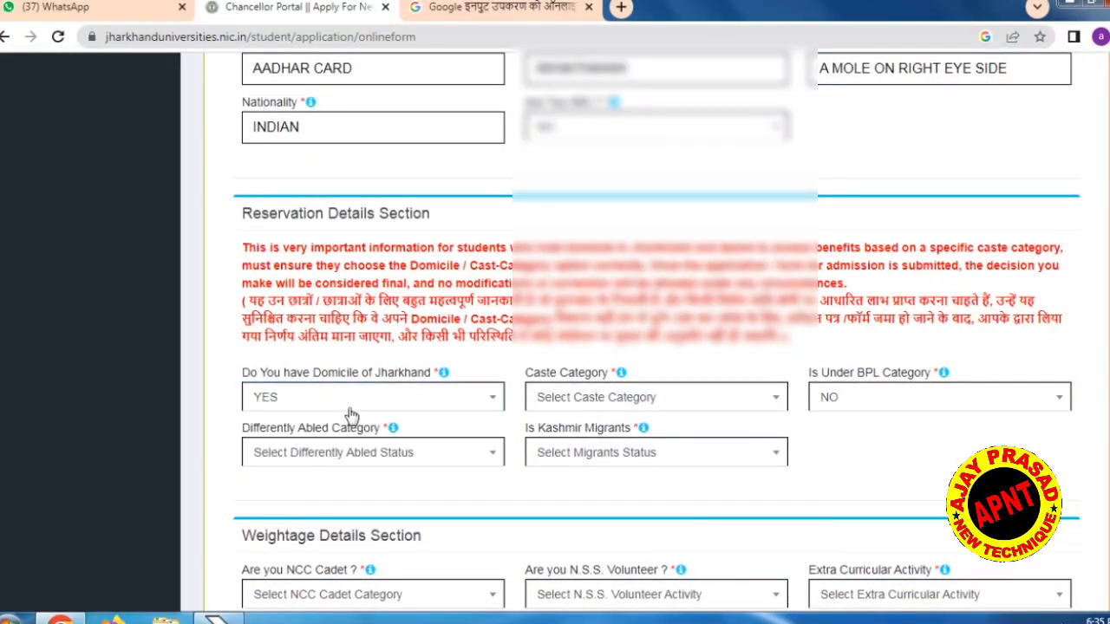
{"action": "left_click", "coordinate": [657, 403]}
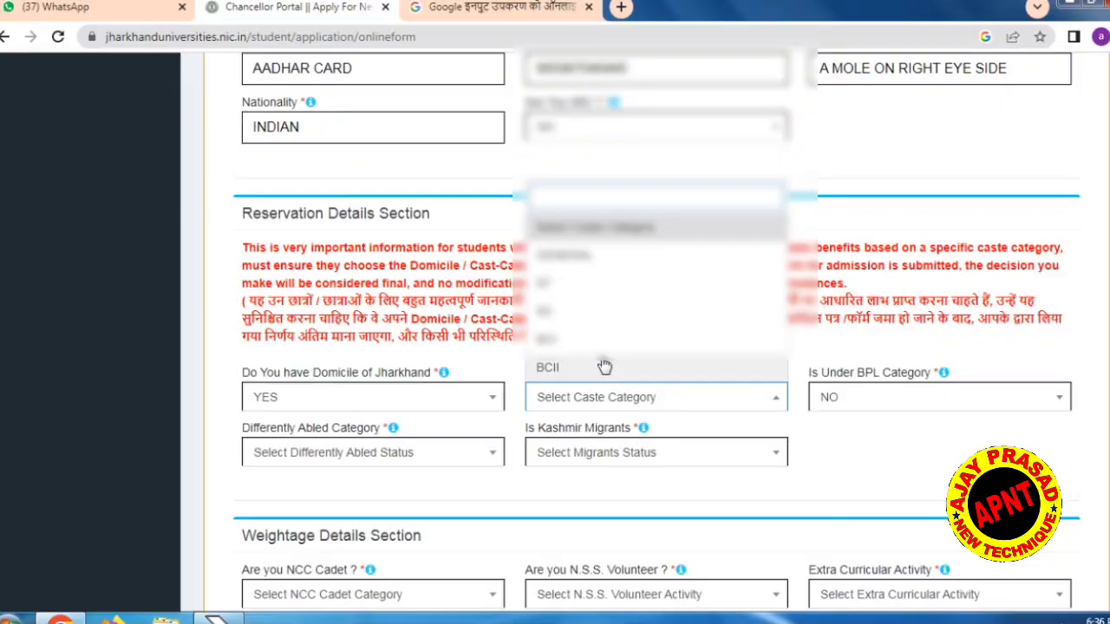
{"action": "left_click", "coordinate": [586, 371]}
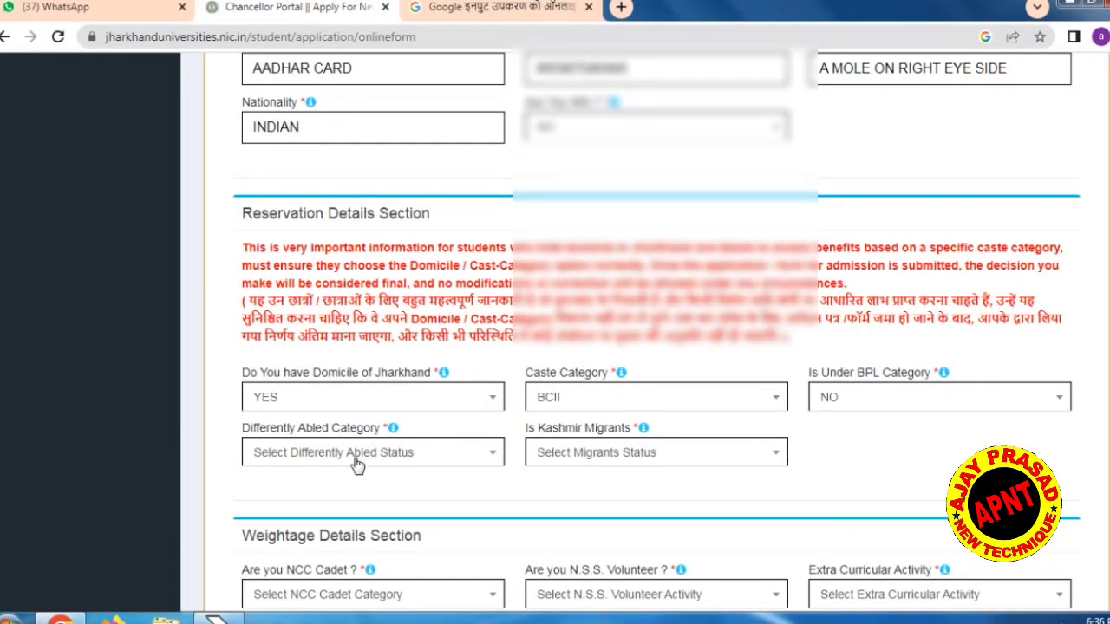
{"action": "left_click", "coordinate": [399, 458]}
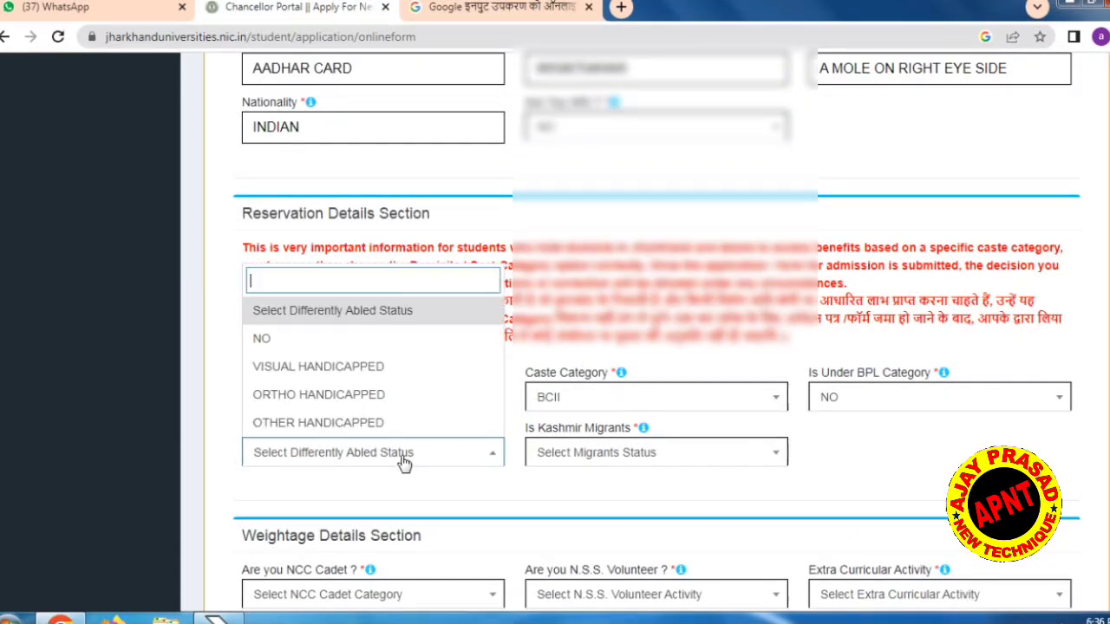
{"action": "left_click", "coordinate": [350, 339]}
{"action": "left_click", "coordinate": [587, 466]}
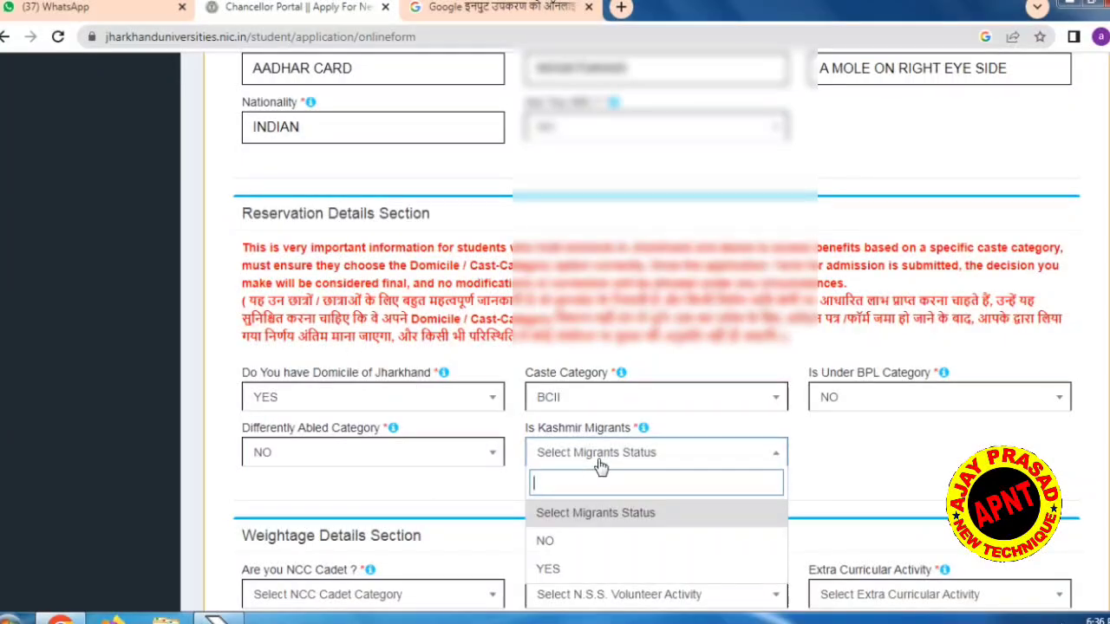
{"action": "left_click", "coordinate": [556, 541]}
- Answer NO for NCC cadet, N.S.S. volunteer and extra-curricular activity
{"action": "scroll", "coordinate": [746, 439], "scroll_direction": "down", "scroll_amount": 2}
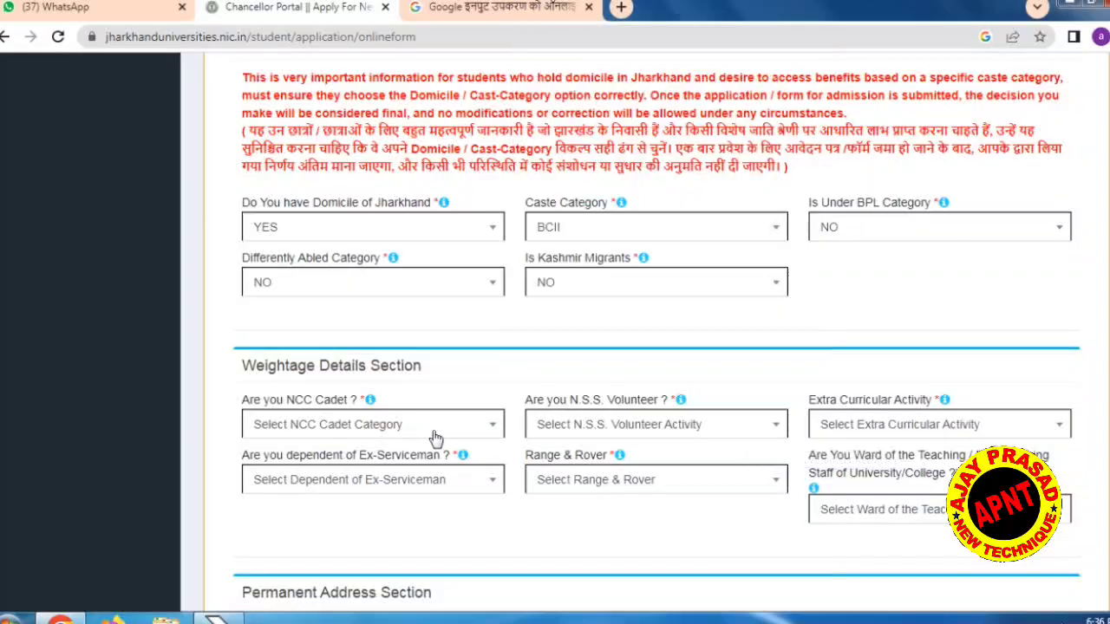
{"action": "left_click", "coordinate": [433, 436]}
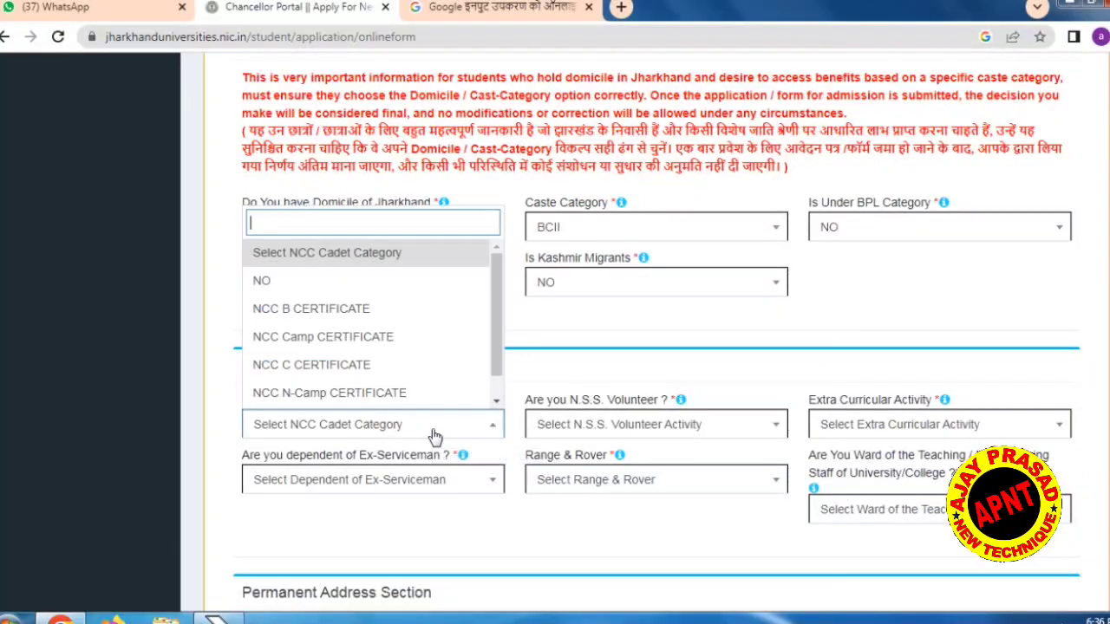
{"action": "left_click", "coordinate": [347, 284]}
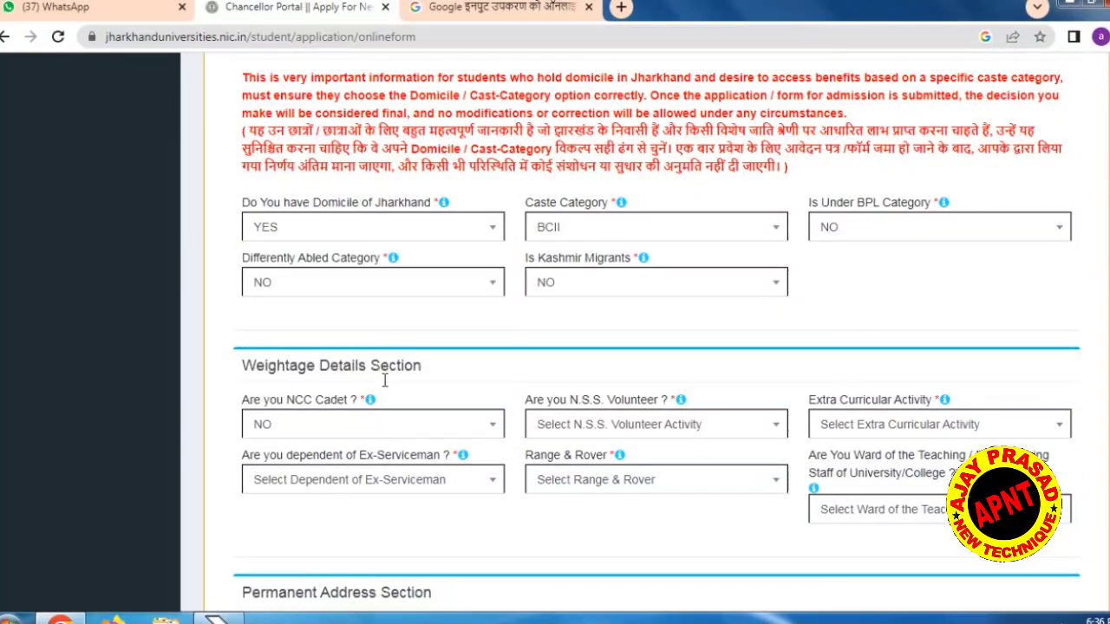
{"action": "left_click", "coordinate": [683, 442]}
{"action": "left_click", "coordinate": [591, 285]}
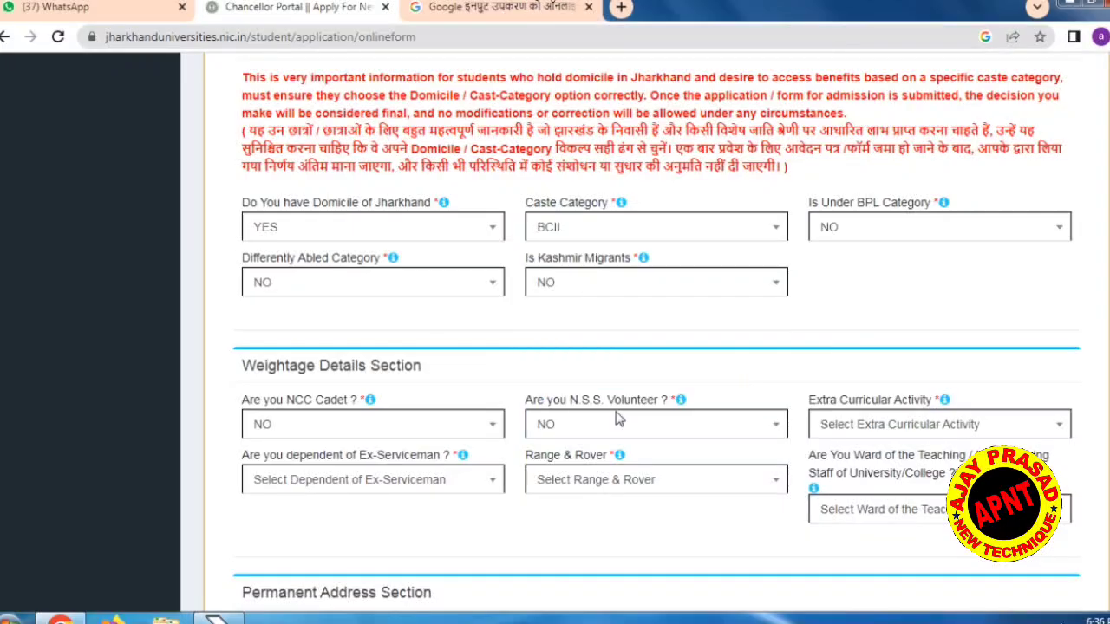
{"action": "left_click", "coordinate": [900, 425]}
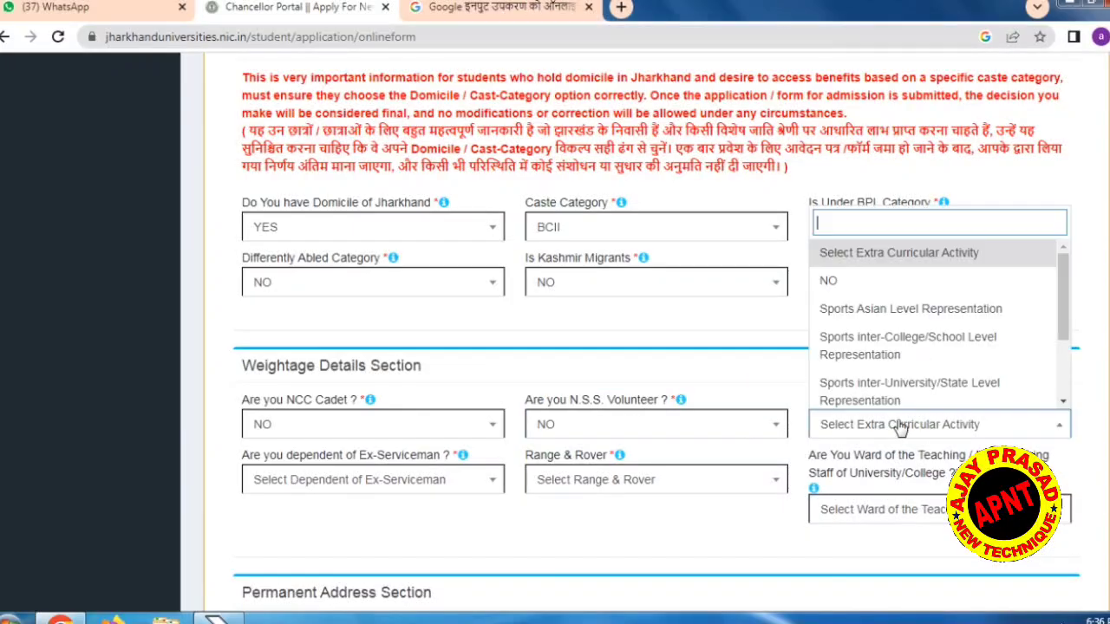
{"action": "left_click", "coordinate": [861, 285]}
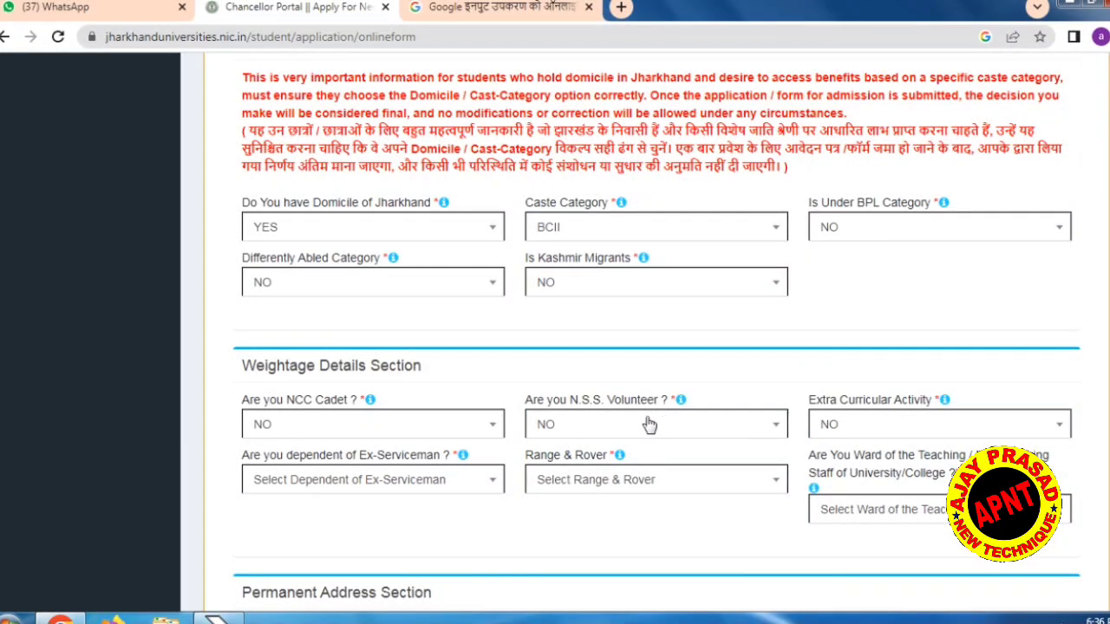
{"action": "left_click", "coordinate": [737, 425]}
{"action": "scroll", "coordinate": [648, 325], "scroll_direction": "down", "scroll_amount": 1}
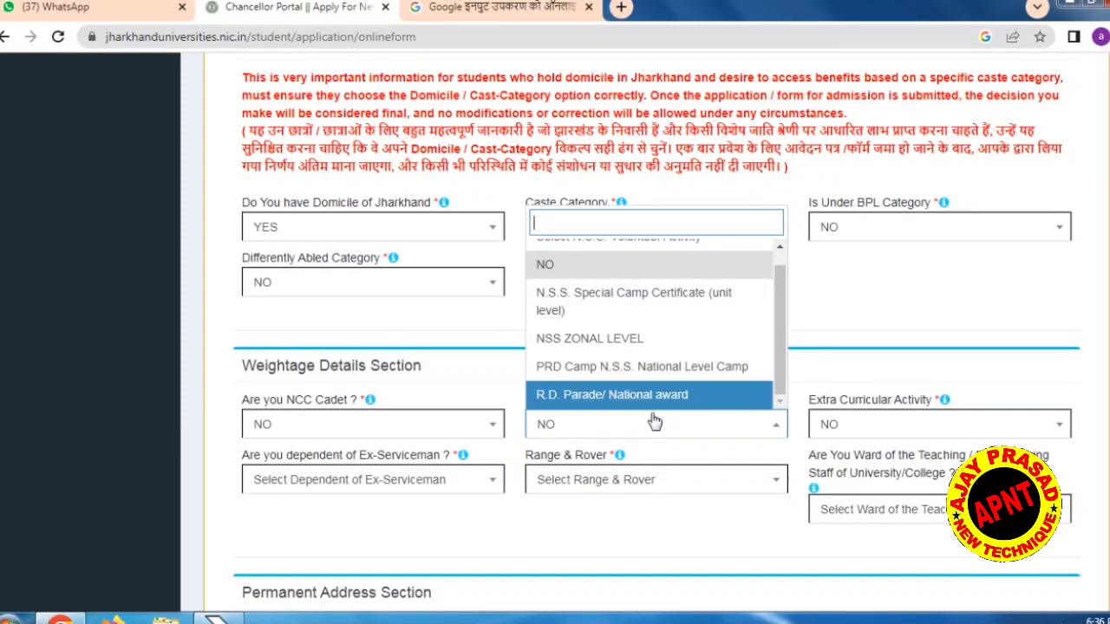
{"action": "left_click", "coordinate": [732, 441]}
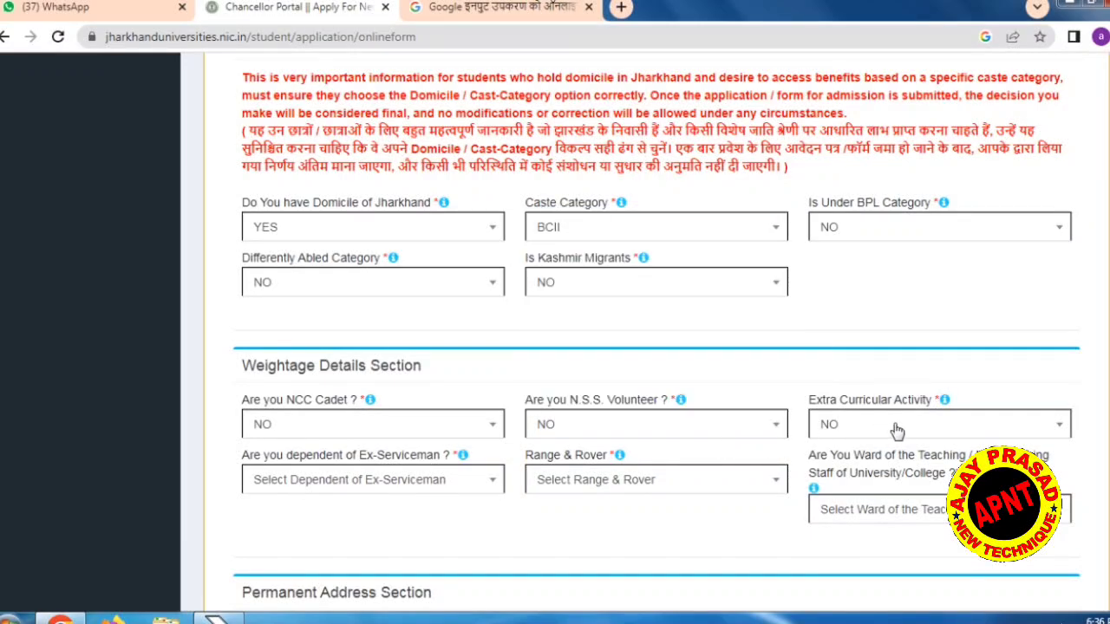
- Answer NO for ex-serviceman dependent, Range & Rover and ward of university staff
{"action": "left_click", "coordinate": [350, 477]}
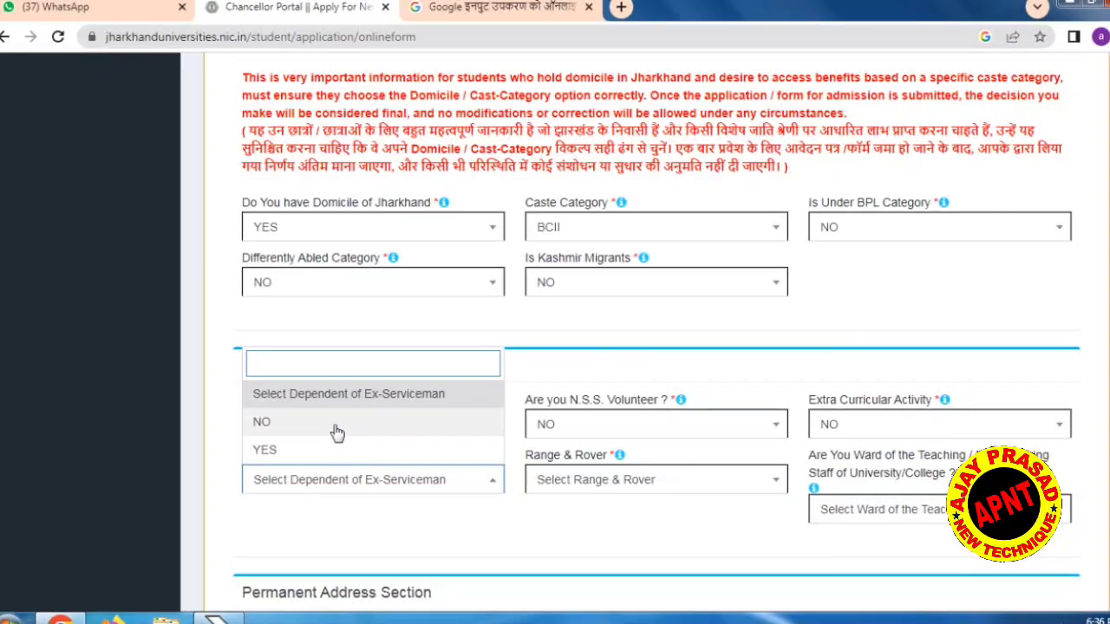
{"action": "left_click", "coordinate": [336, 425]}
{"action": "left_click", "coordinate": [597, 486]}
{"action": "left_click", "coordinate": [564, 394]}
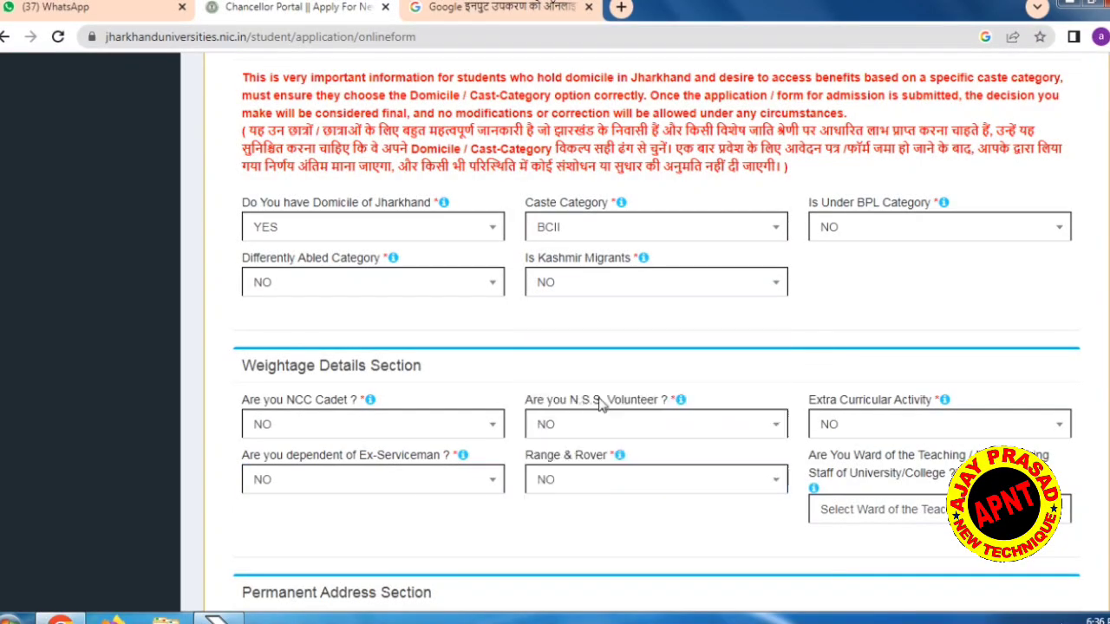
{"action": "left_click", "coordinate": [634, 484]}
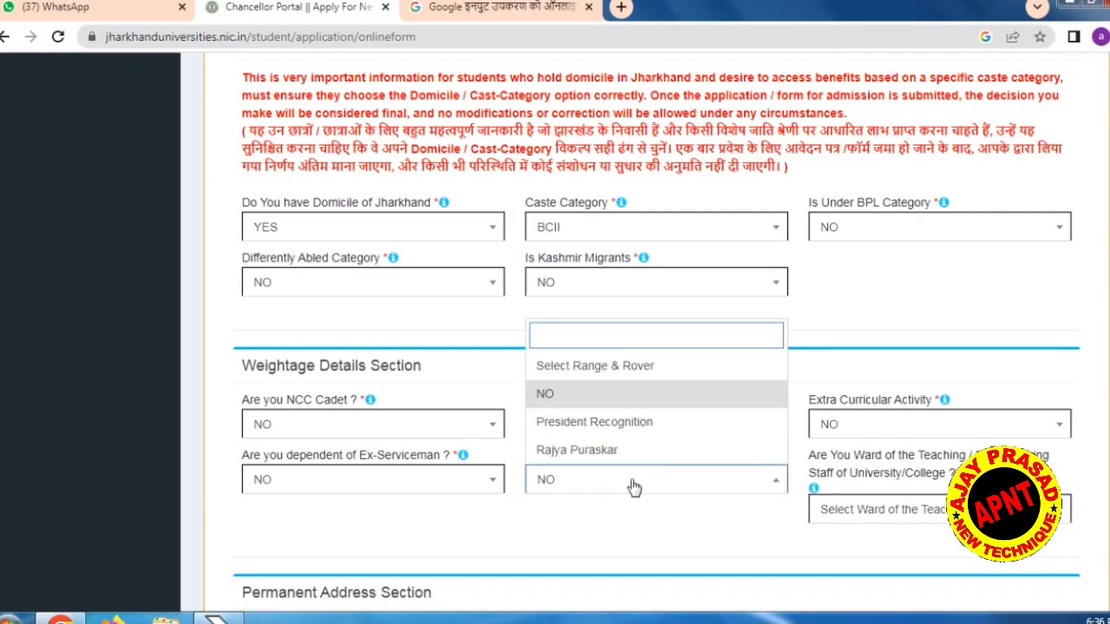
{"action": "left_click", "coordinate": [634, 485]}
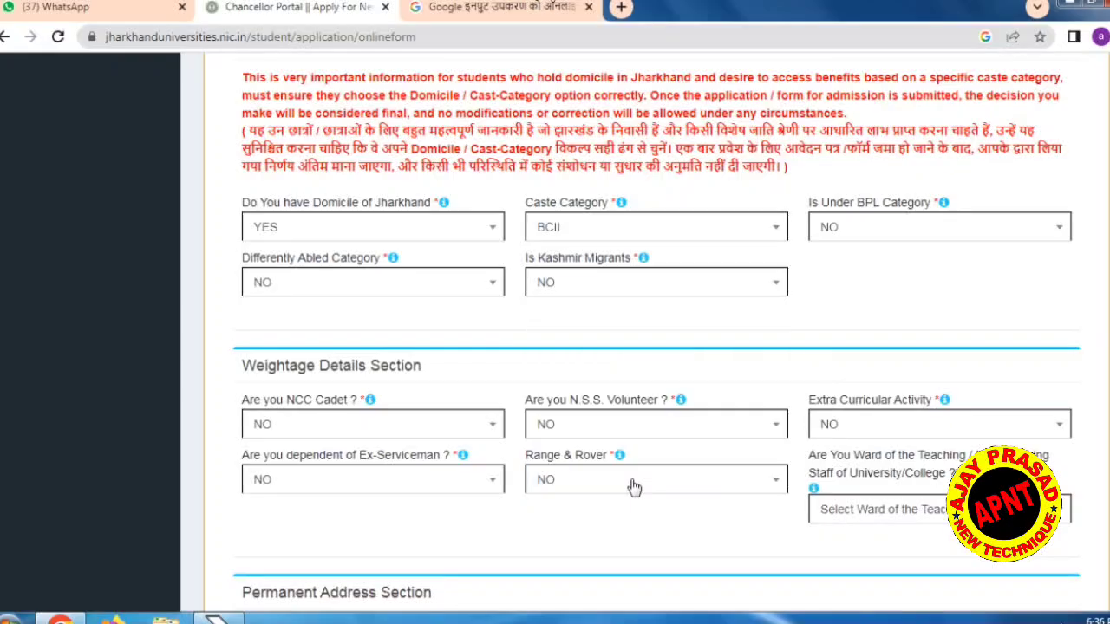
{"action": "left_click", "coordinate": [908, 514]}
{"action": "left_click", "coordinate": [829, 451]}
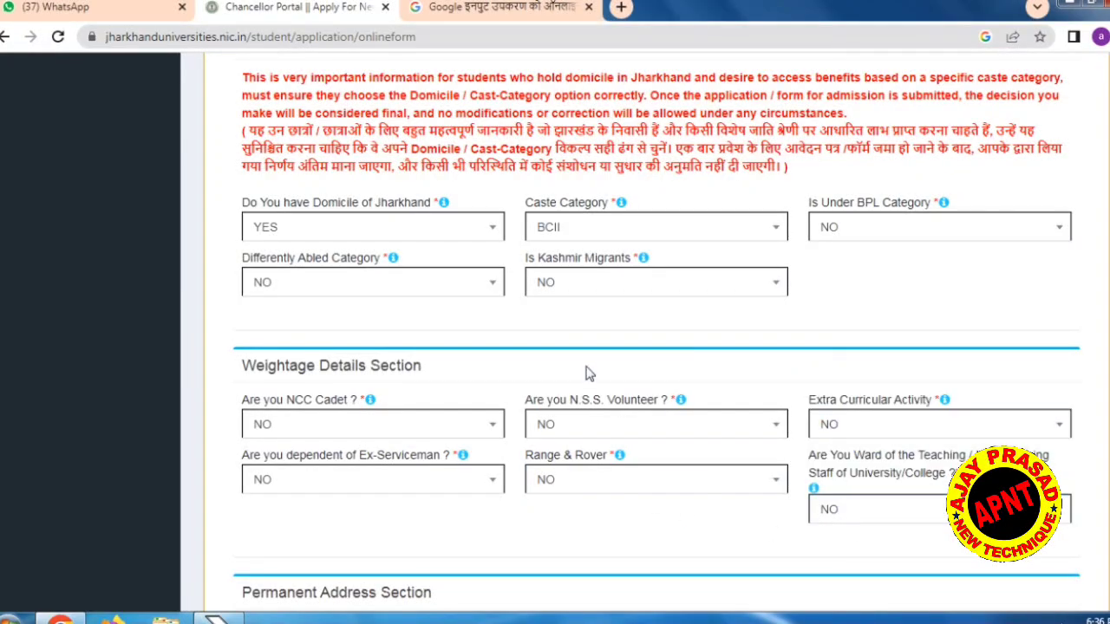
{"action": "scroll", "coordinate": [587, 365], "scroll_direction": "down", "scroll_amount": 3}
{"action": "scroll", "coordinate": [587, 365], "scroll_direction": "down", "scroll_amount": 3}
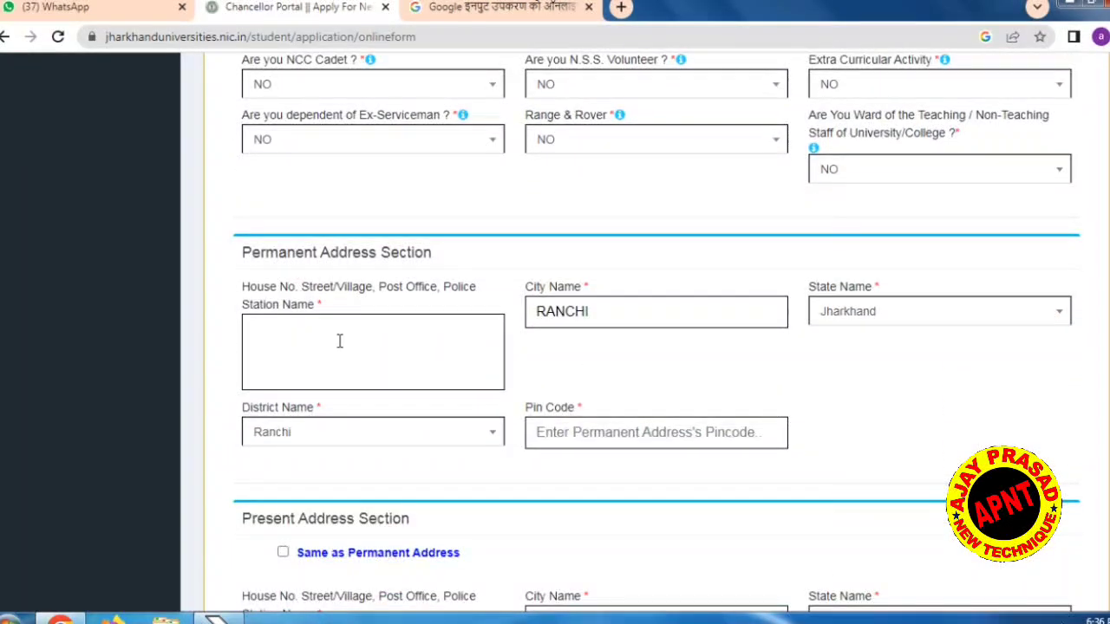
- Enter the permanent house and street address and change the city from RANCHI to HAZARIBAG
{"action": "left_click", "coordinate": [341, 354]}
{"action": "scroll", "coordinate": [488, 314], "scroll_direction": "down", "scroll_amount": 3}
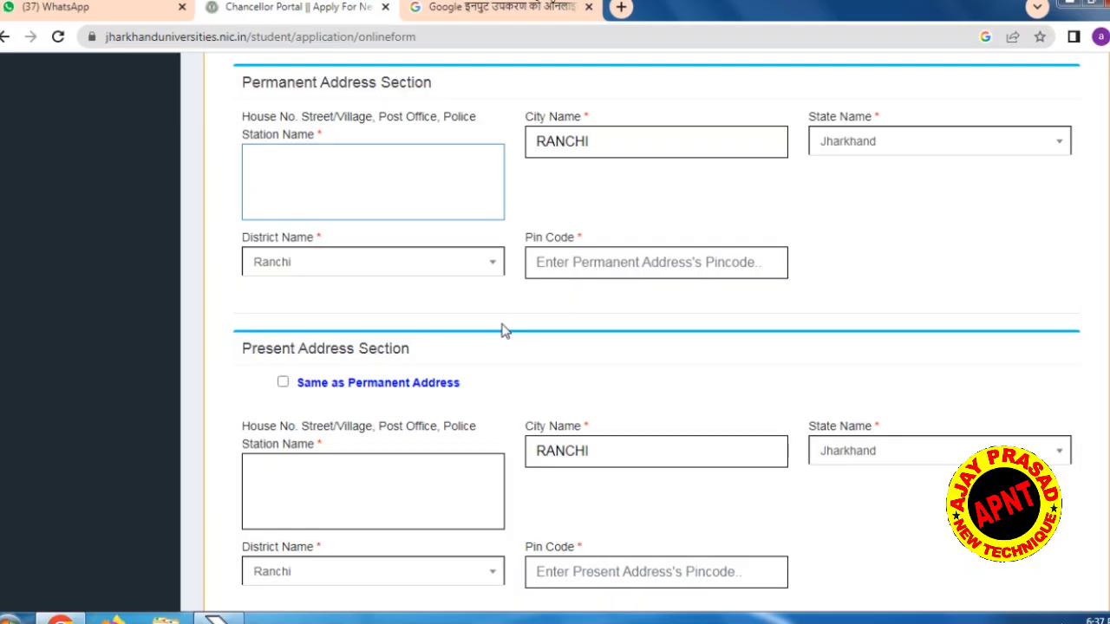
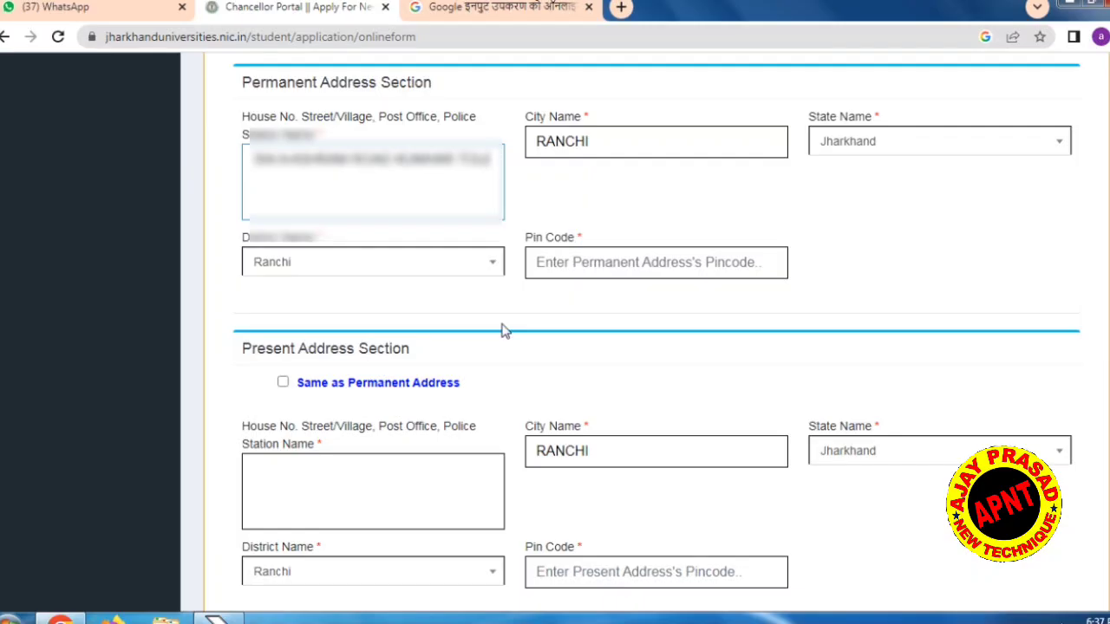
{"action": "left_click", "coordinate": [586, 142]}
{"action": "left_click_drag", "start_coordinate": [587, 142], "coordinate": [540, 149]}
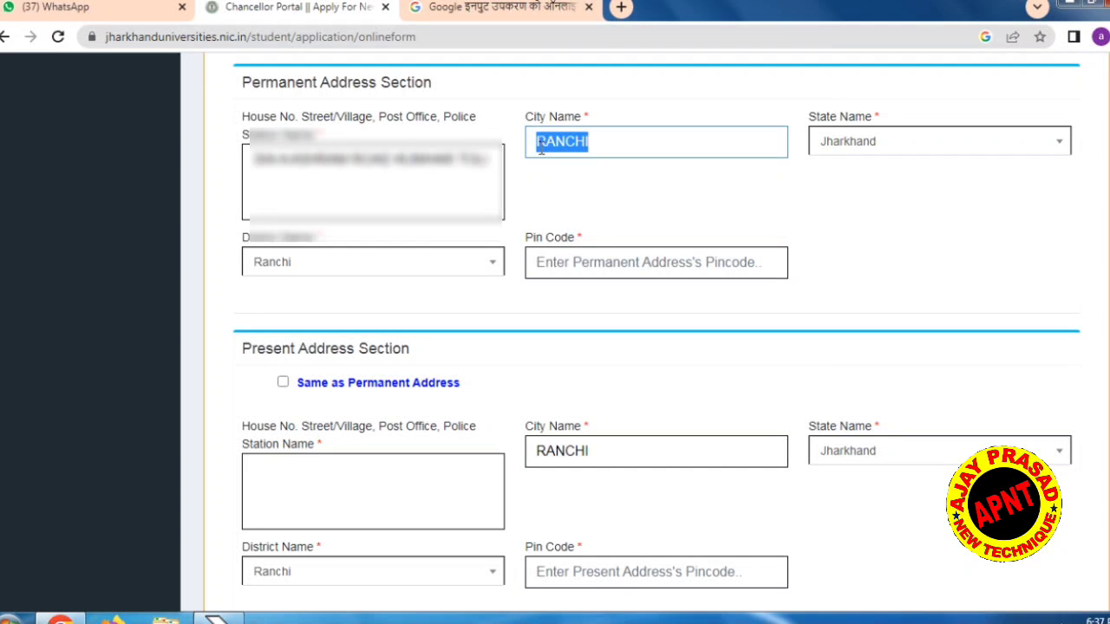
{"action": "type", "text": "HA"}
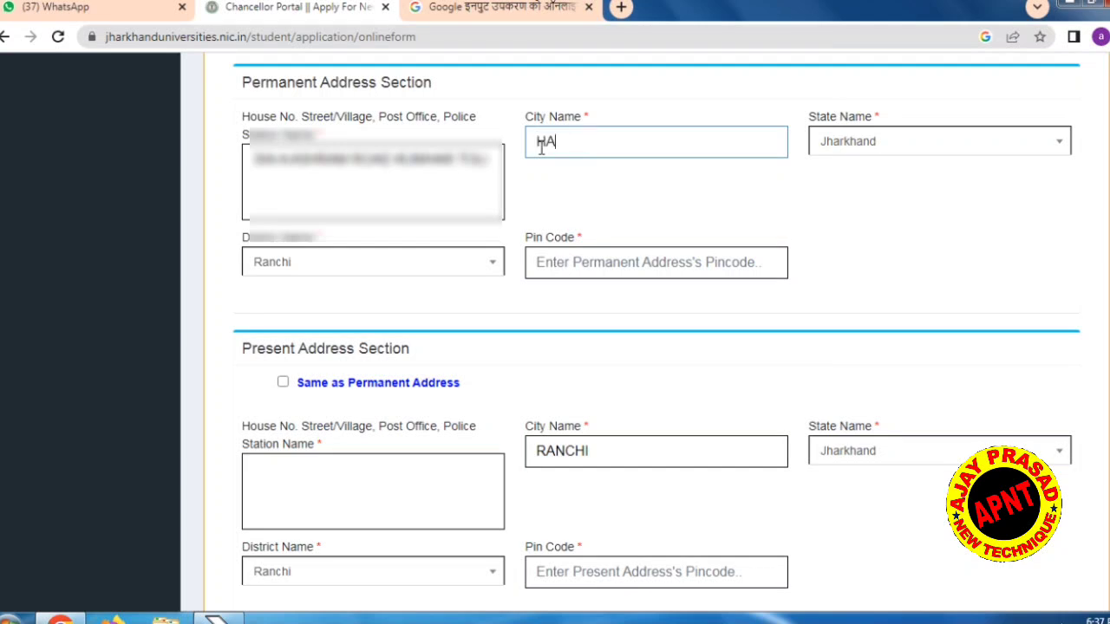
{"action": "type", "text": "ZARIBAG"}
- Keep the state as Jharkhand and set the district to Hazaribagh
{"action": "left_click", "coordinate": [943, 149]}
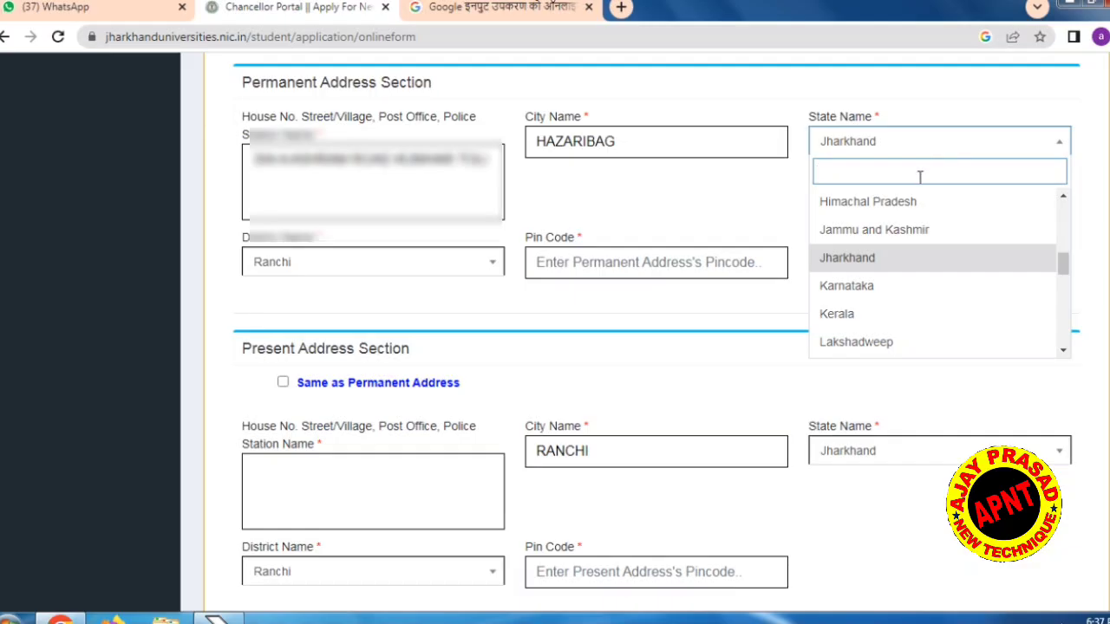
{"action": "left_click", "coordinate": [883, 259]}
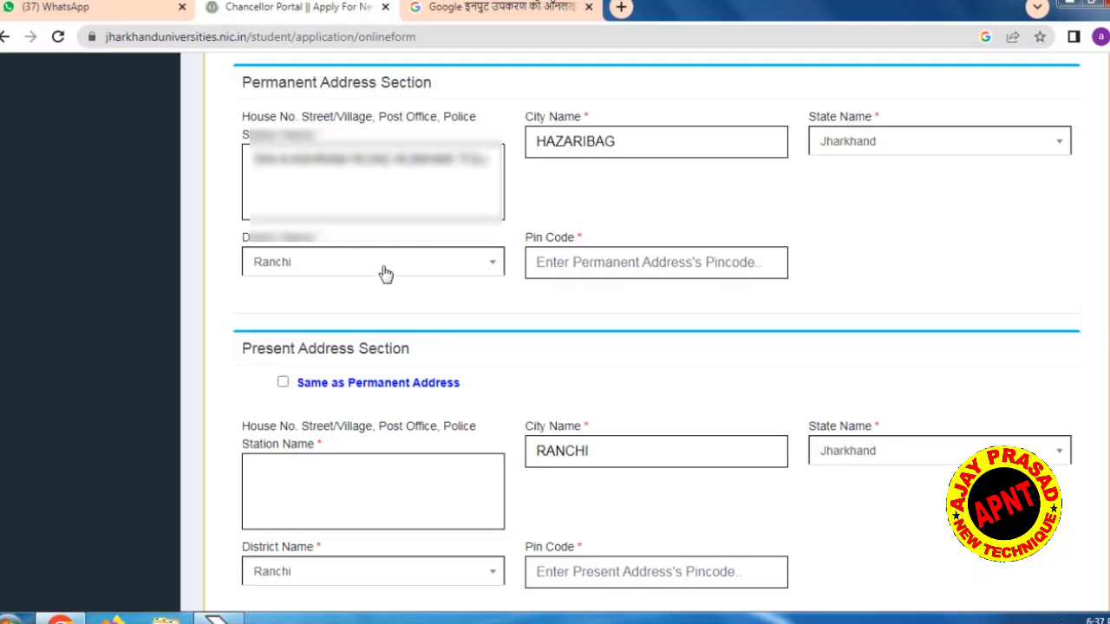
{"action": "left_click", "coordinate": [427, 263]}
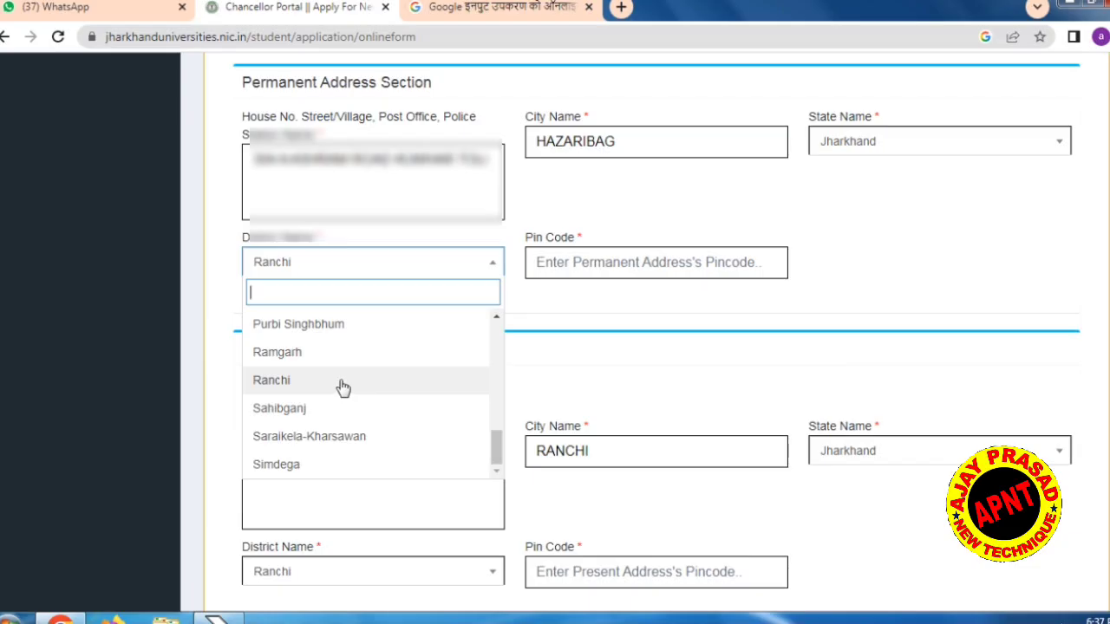
{"action": "type", "text": "haz"}
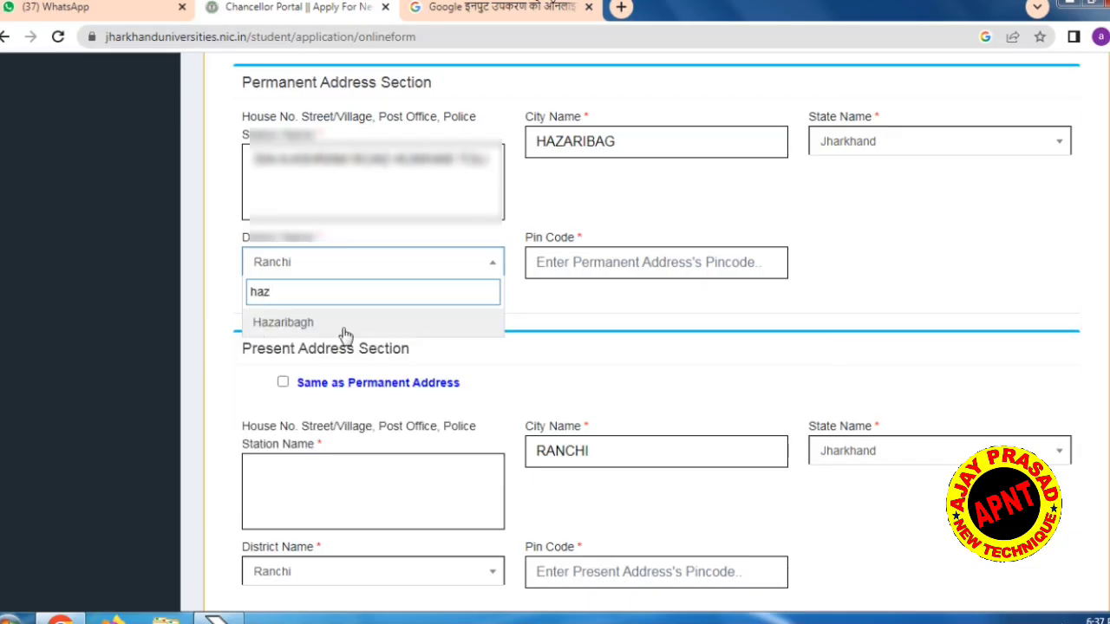
{"action": "left_click", "coordinate": [341, 331]}
- Enter the pin code and mark the present address same as permanent
{"action": "left_click", "coordinate": [679, 269]}
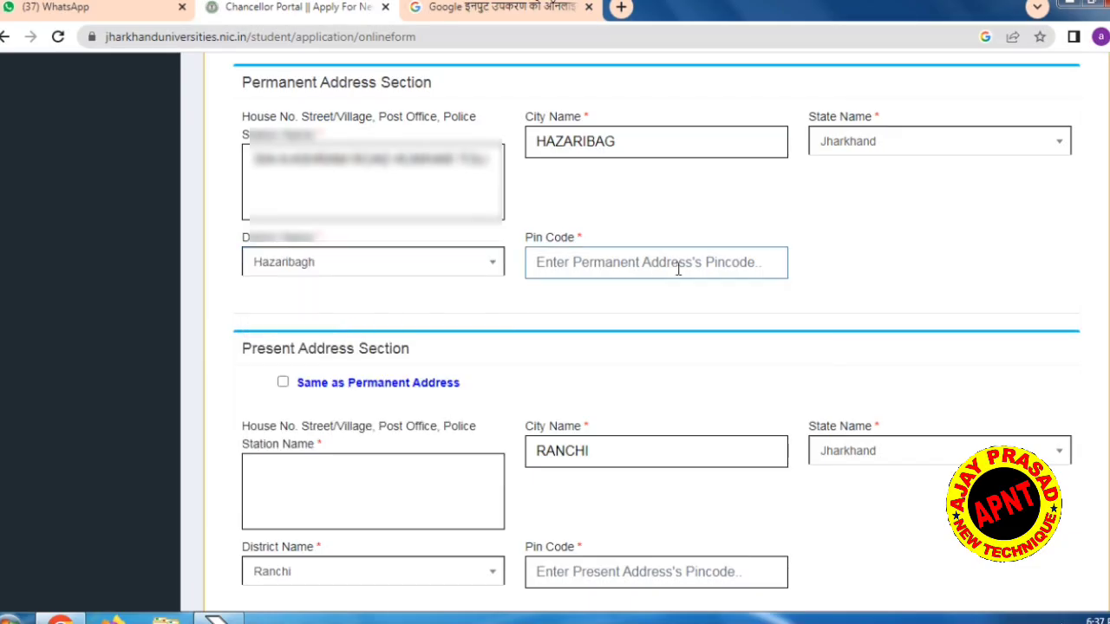
{"action": "type", "text": "825301"}
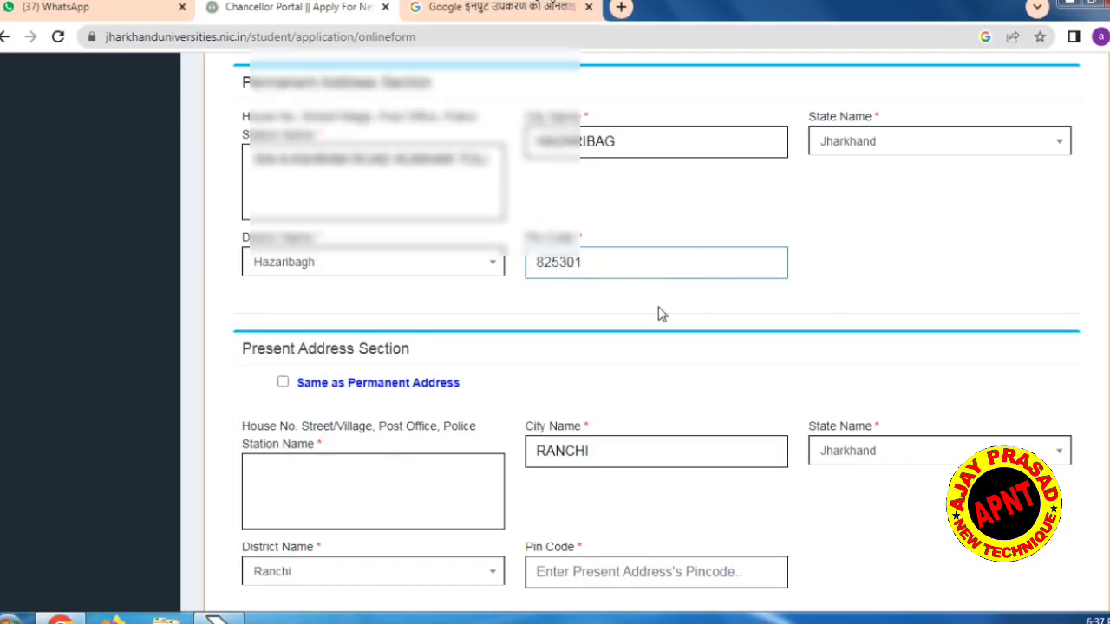
{"action": "scroll", "coordinate": [590, 318], "scroll_direction": "down", "scroll_amount": 1}
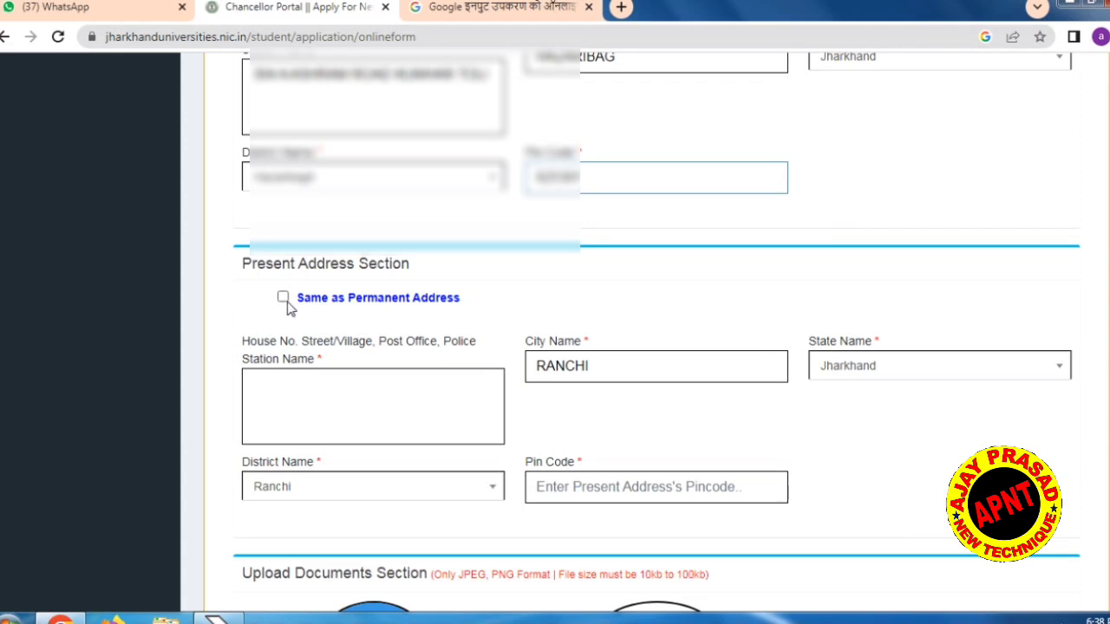
{"action": "left_click", "coordinate": [284, 299]}
{"action": "scroll", "coordinate": [543, 340], "scroll_direction": "down", "scroll_amount": 3}
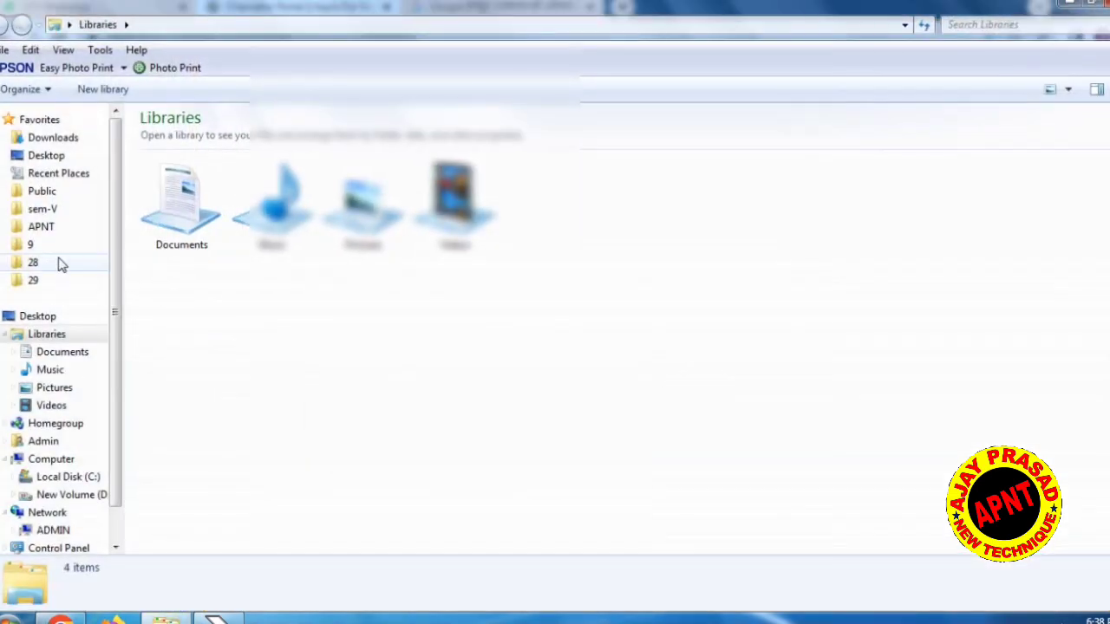
- Open scan a1 from folder 29 with Adobe Photoshop 2020
{"action": "left_click", "coordinate": [35, 280]}
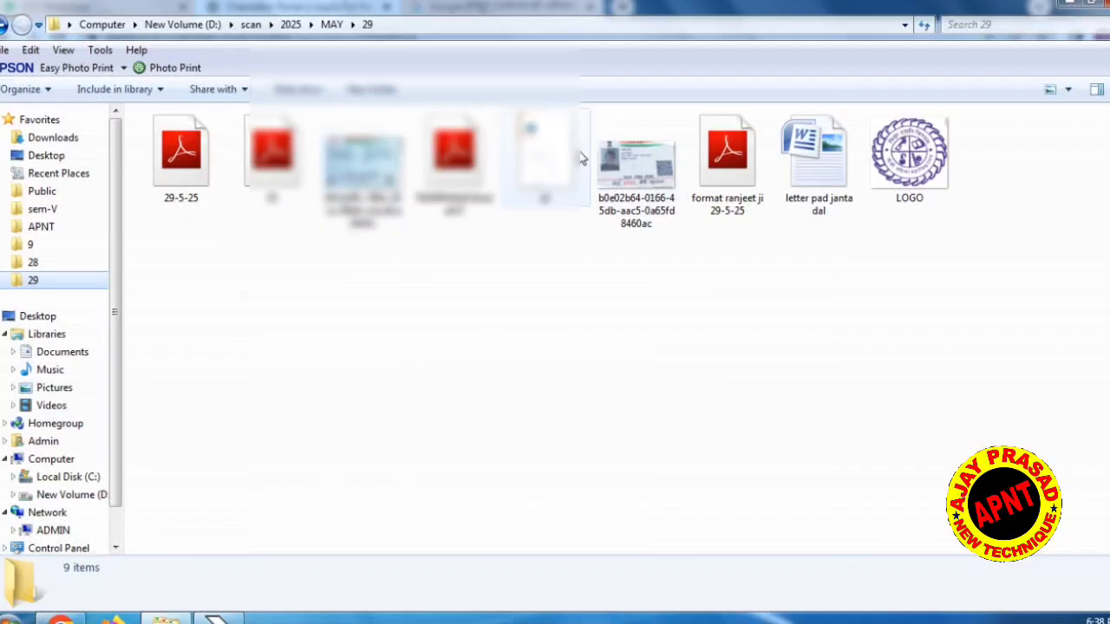
{"action": "left_click", "coordinate": [551, 146]}
{"action": "right_click", "coordinate": [552, 143]}
{"action": "mouse_move", "coordinate": [691, 354]}
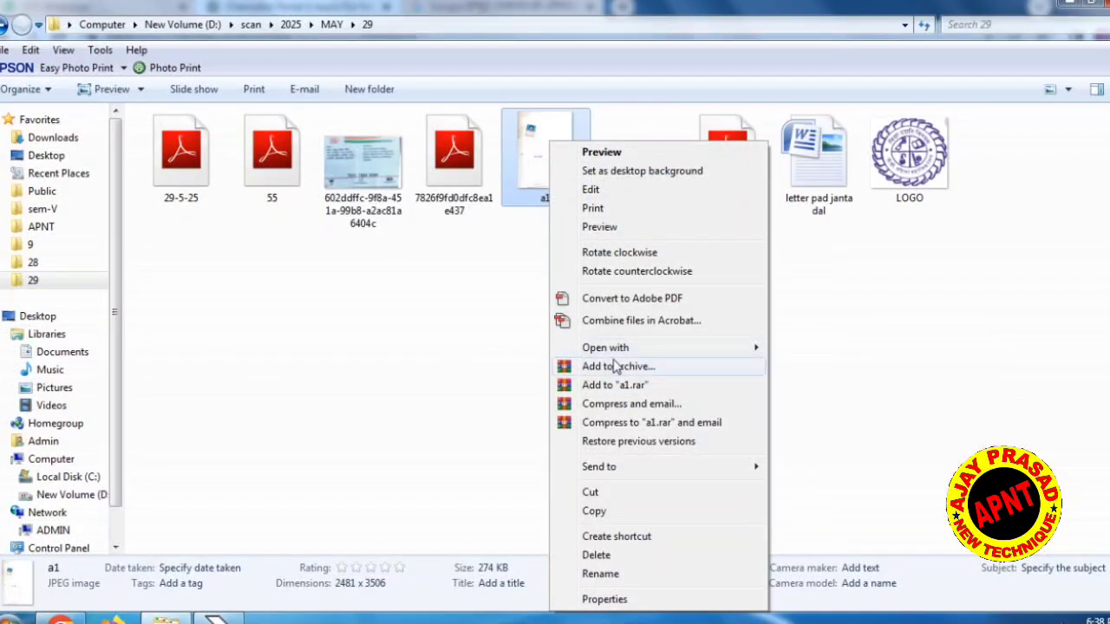
{"action": "mouse_move", "coordinate": [653, 357]}
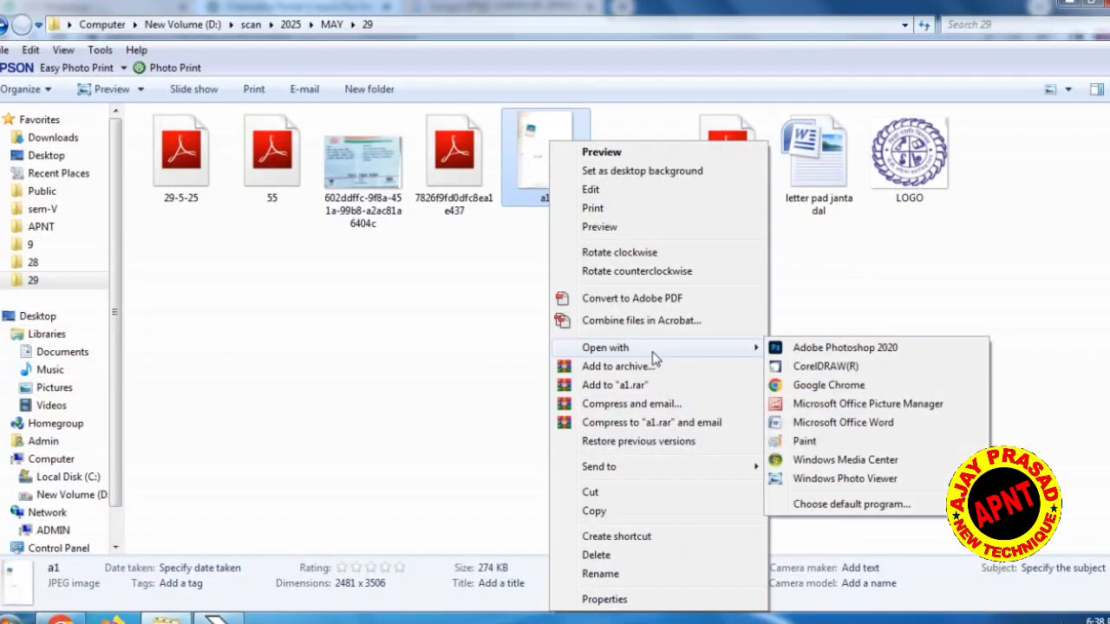
{"action": "left_click", "coordinate": [781, 350]}
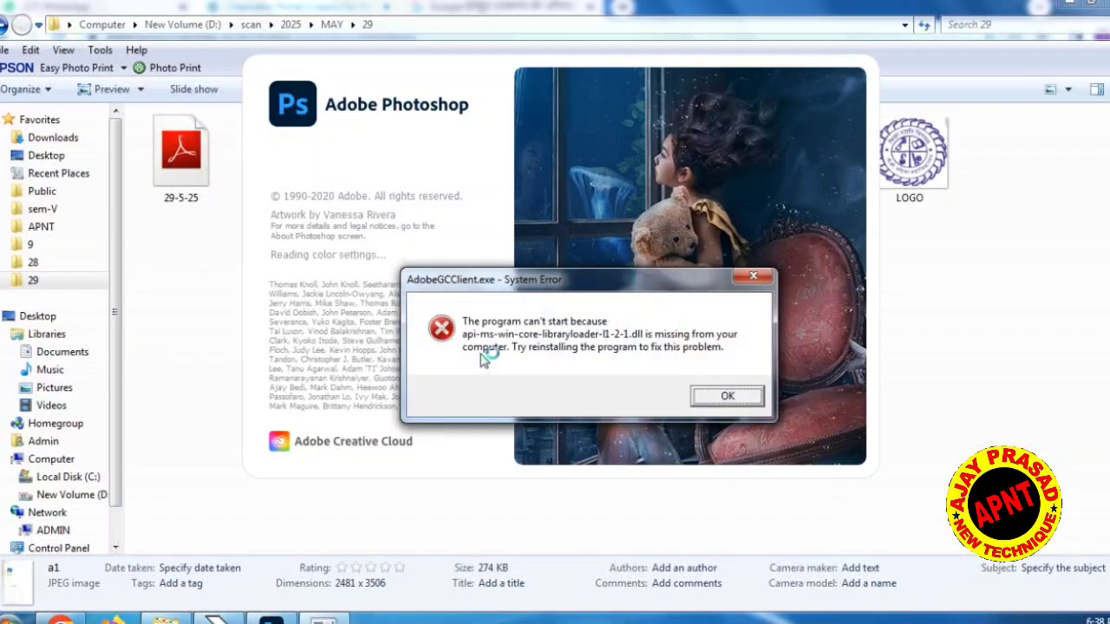
- Dismiss the error and crop the passport photo at 1.2 × 1.6 in, 300 ppi
{"action": "left_click", "coordinate": [737, 399]}
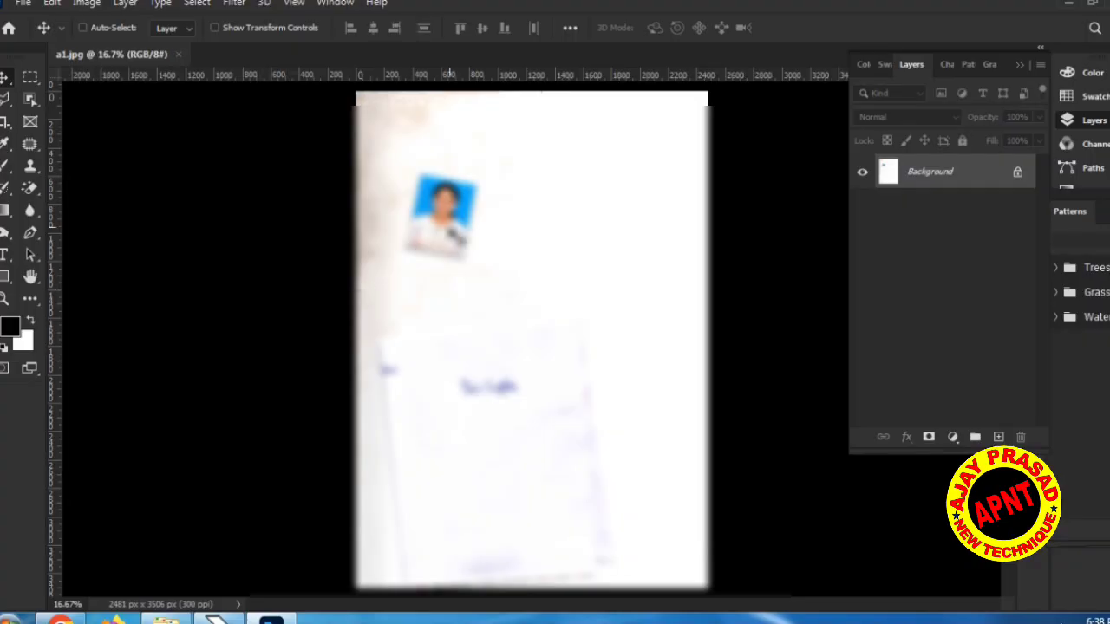
{"action": "key", "text": "c"}
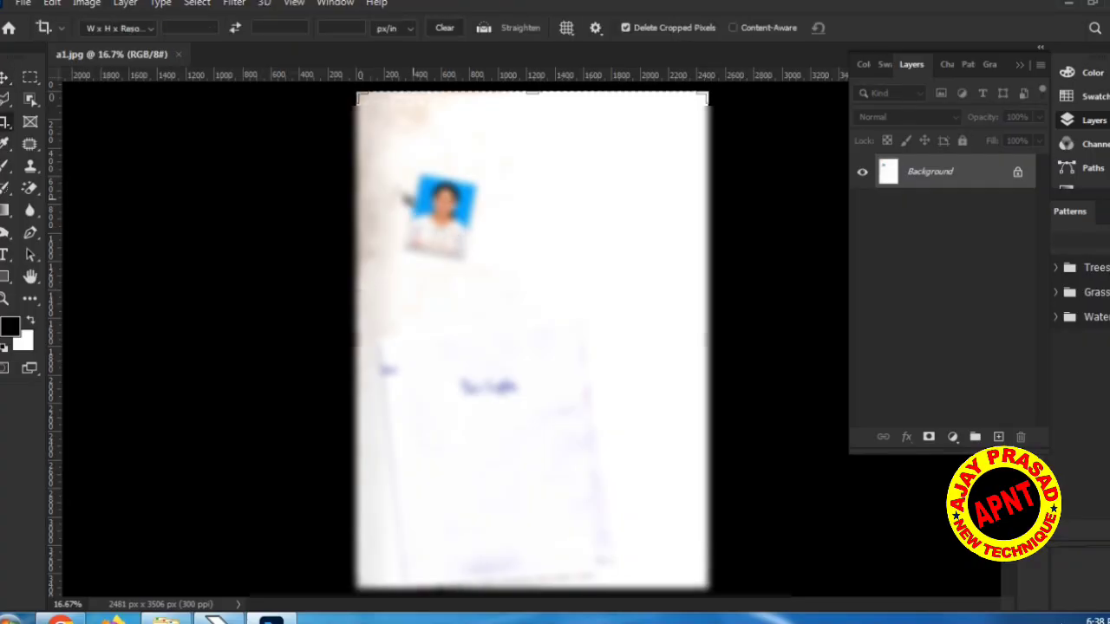
{"action": "left_click", "coordinate": [144, 31]}
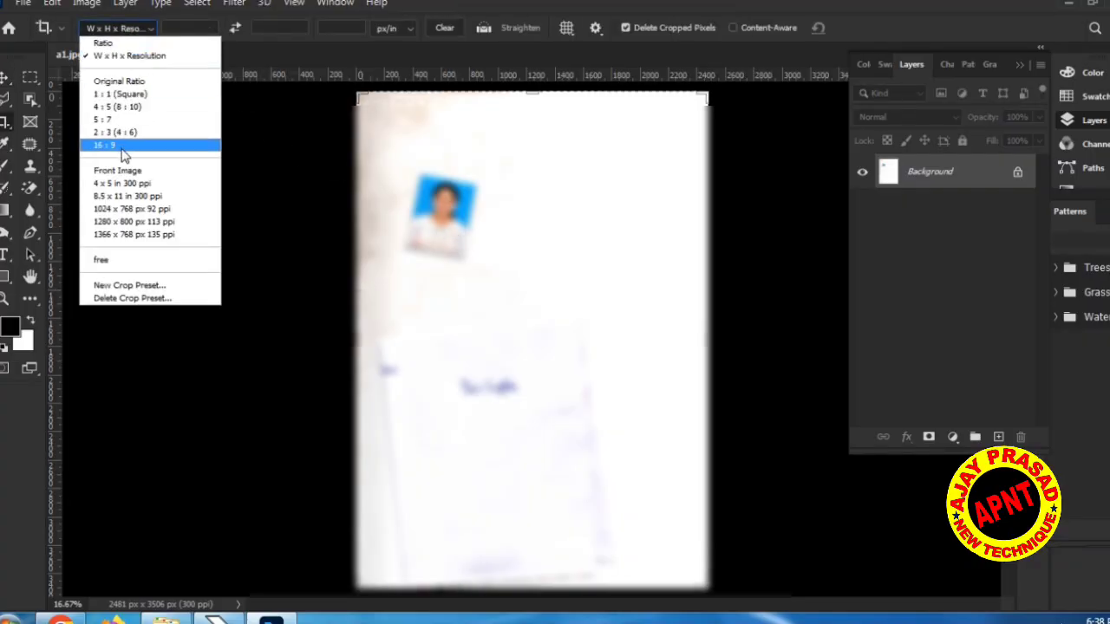
{"action": "left_click", "coordinate": [126, 261]}
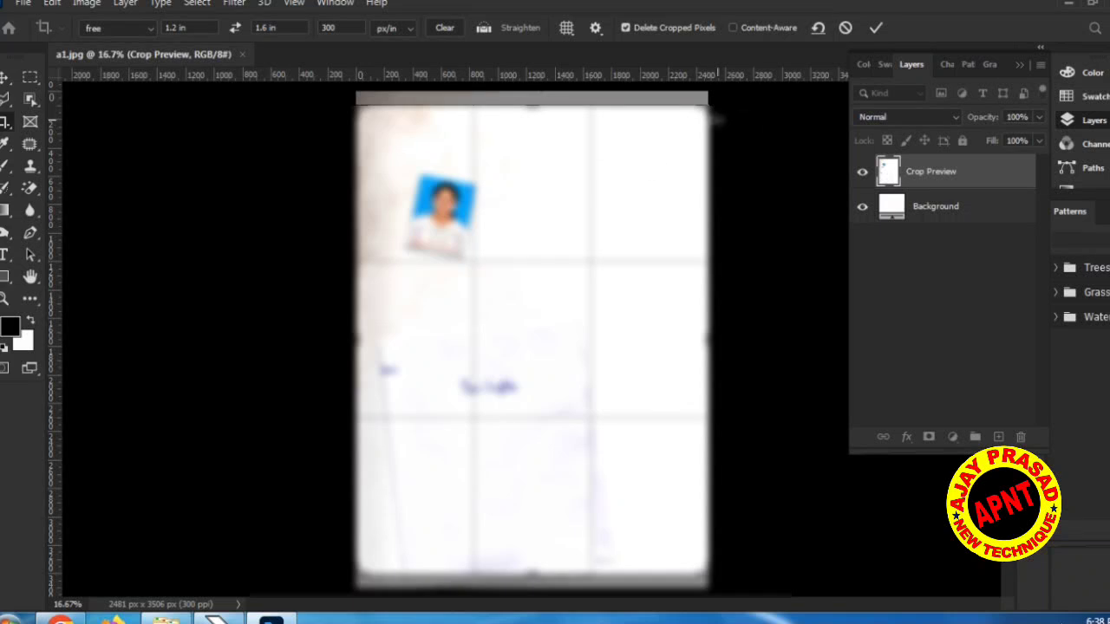
{"action": "left_click_drag", "start_coordinate": [641, 154], "coordinate": [626, 168]}
{"action": "left_click_drag", "start_coordinate": [595, 254], "coordinate": [610, 320]}
{"action": "left_click_drag", "start_coordinate": [662, 165], "coordinate": [613, 234]}
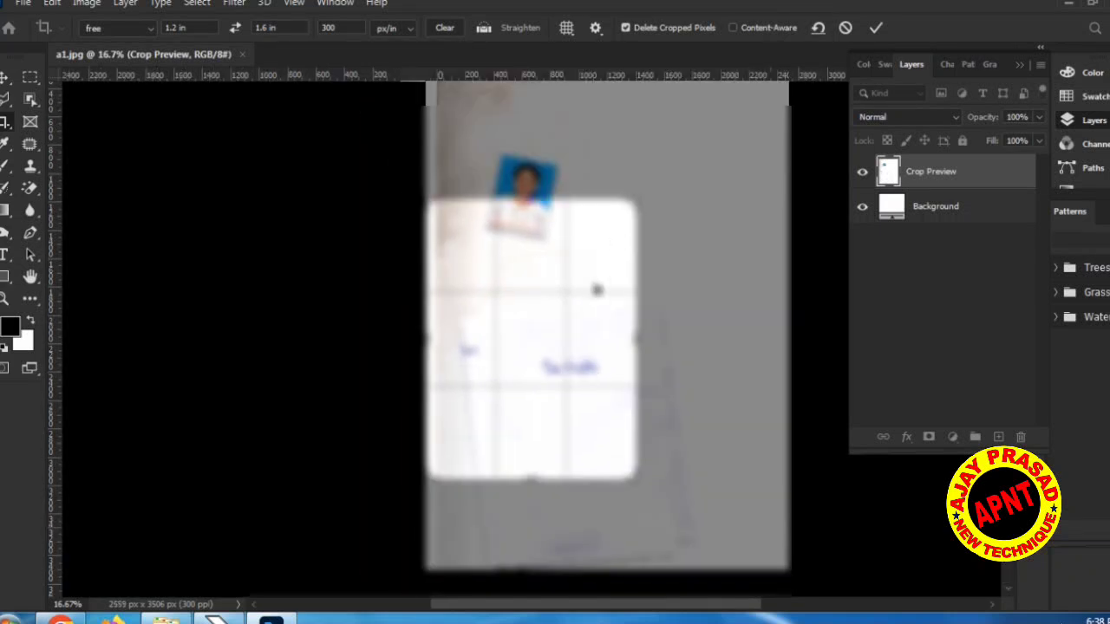
{"action": "scroll", "coordinate": [595, 289], "scroll_direction": "up", "scroll_amount": 3}
{"action": "left_click_drag", "start_coordinate": [557, 271], "coordinate": [569, 480]}
{"action": "scroll", "coordinate": [668, 227], "scroll_direction": "down", "scroll_amount": 3}
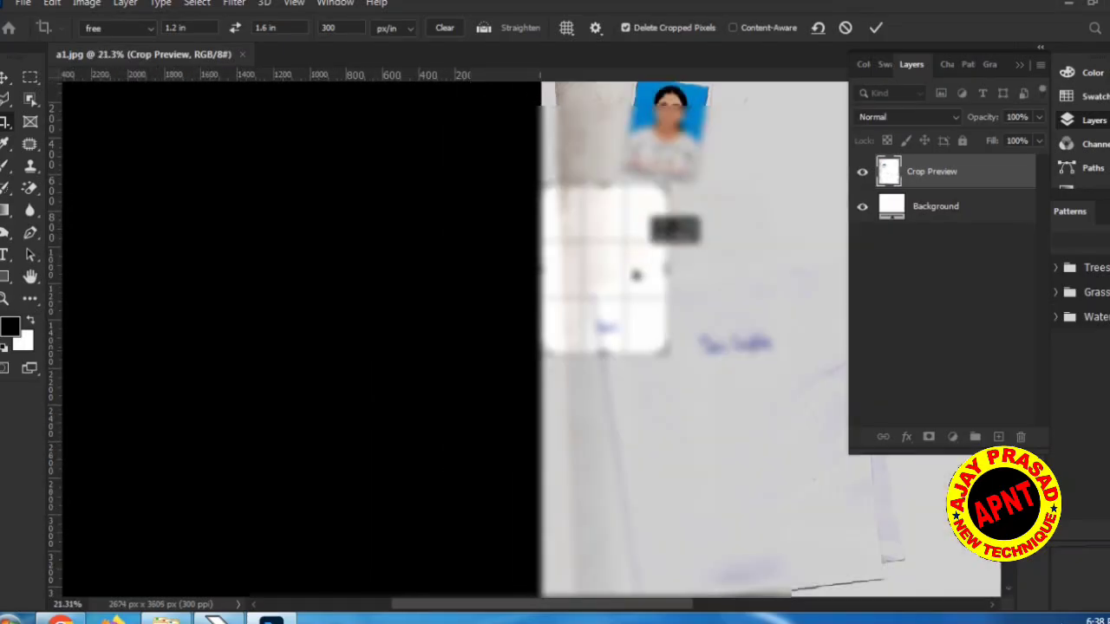
{"action": "left_click_drag", "start_coordinate": [664, 228], "coordinate": [617, 340]}
{"action": "scroll", "coordinate": [705, 160], "scroll_direction": "up", "scroll_amount": 3}
{"action": "key", "text": "Return"}
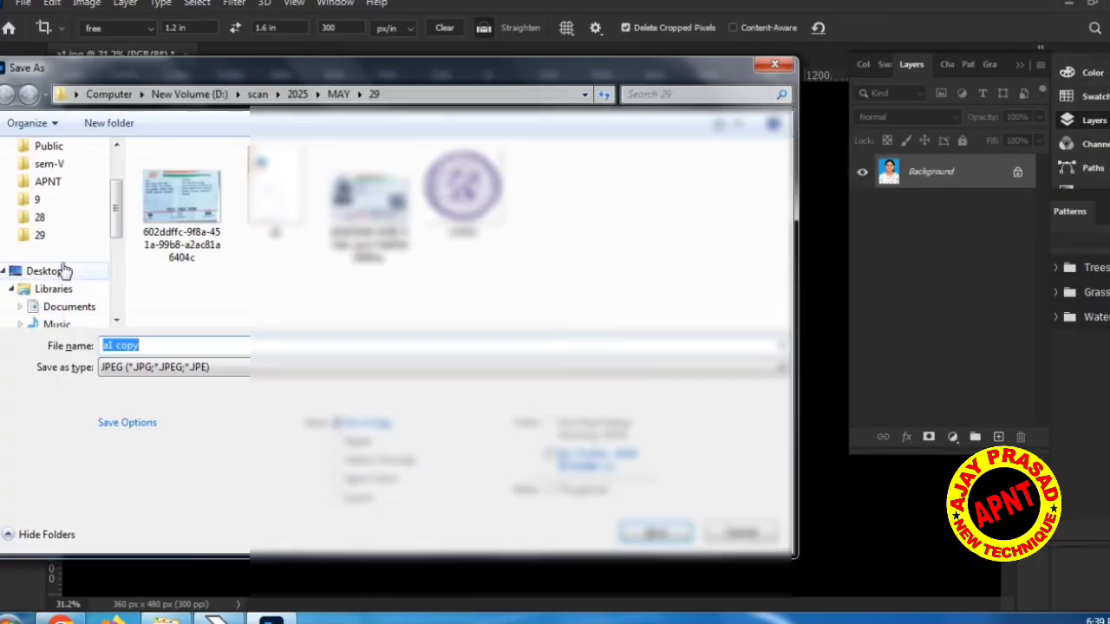
- Save the cropped photo as a JPEG named a1
{"action": "key", "text": "ctrl+shift+s"}
{"action": "type", "text": "a1"}
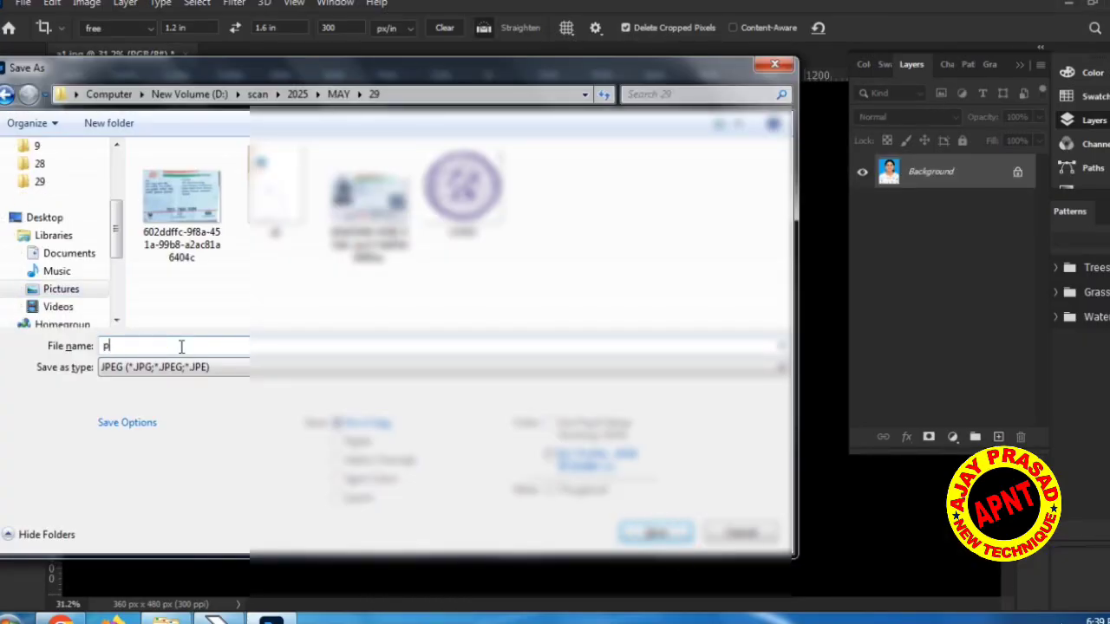
{"action": "key", "text": "Return"}
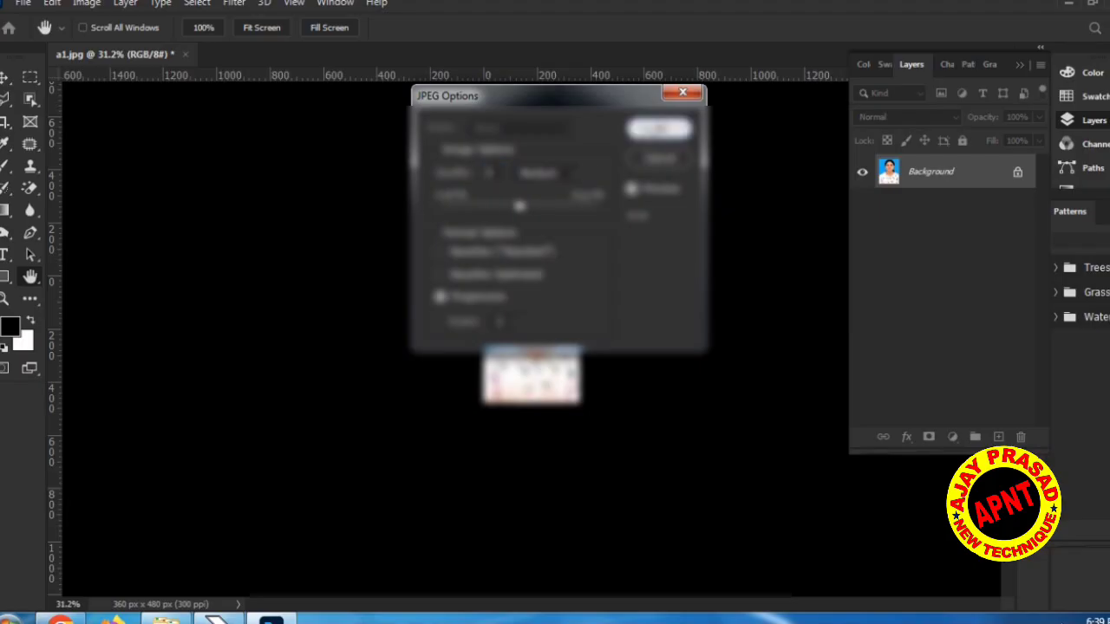
{"action": "left_click", "coordinate": [659, 129]}
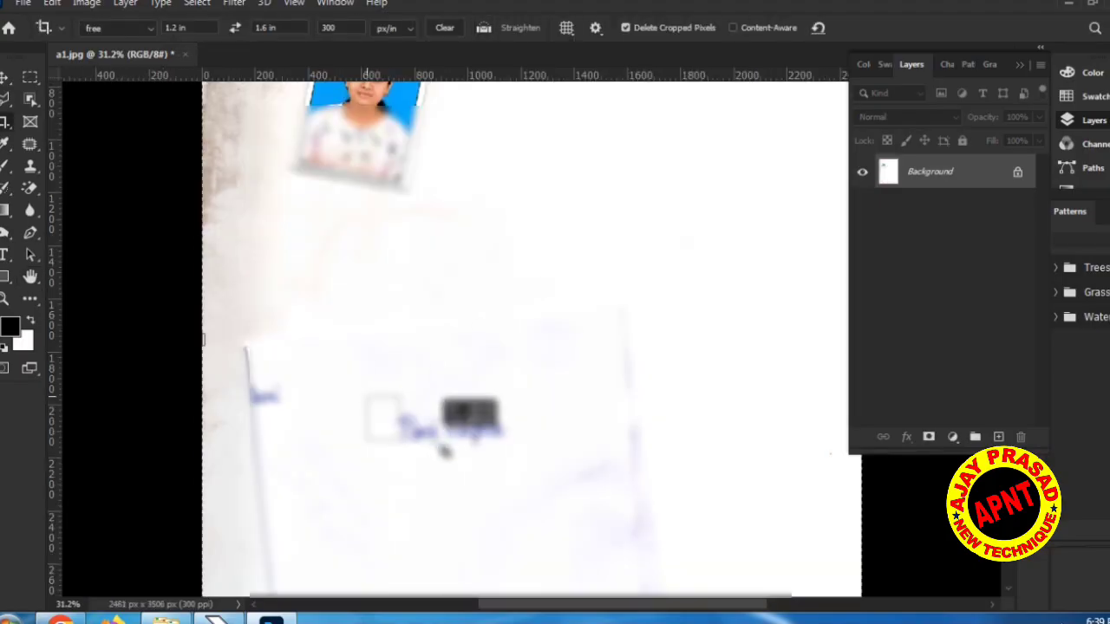
- Crop the signature and save it as a JPEG named ss
{"action": "mouse_move", "coordinate": [444, 451]}
{"action": "left_mouse_down"}
{"action": "mouse_move", "coordinate": [520, 355]}
{"action": "mouse_move", "coordinate": [589, 338]}
{"action": "mouse_move", "coordinate": [508, 396]}
{"action": "mouse_move", "coordinate": [586, 340]}
{"action": "left_mouse_up"}
{"action": "key", "text": "Return"}
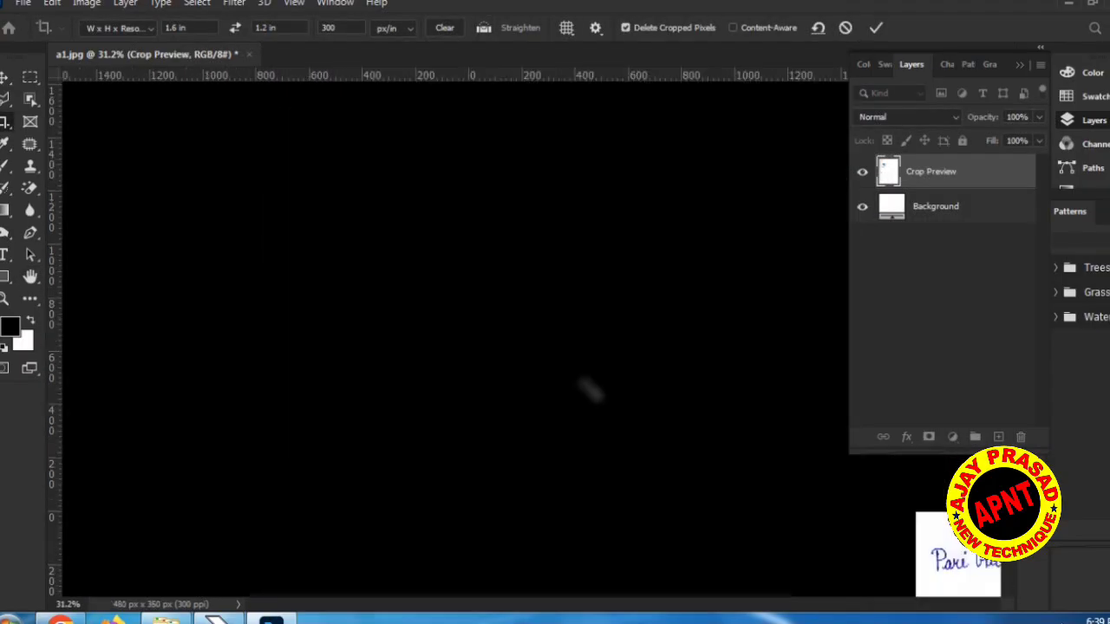
{"action": "key", "text": "ctrl+shift+s"}
{"action": "type", "text": "ss"}
{"action": "left_click", "coordinate": [657, 533]}
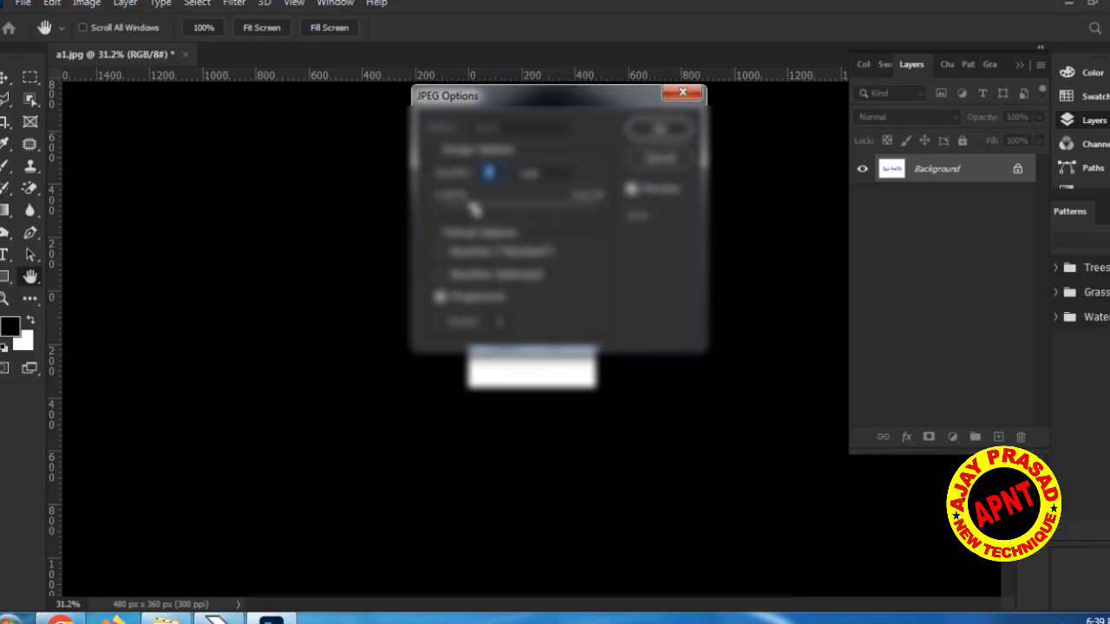
{"action": "key", "text": "Return"}
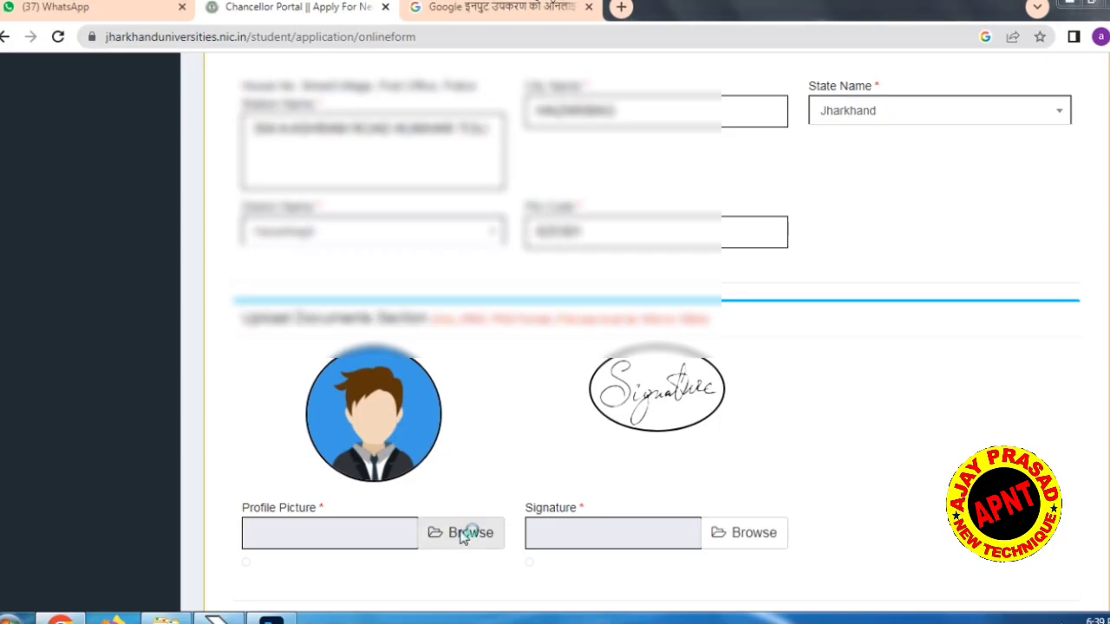
- Load p.jpg as the profile picture and apply the crop
{"action": "left_click", "coordinate": [460, 532]}
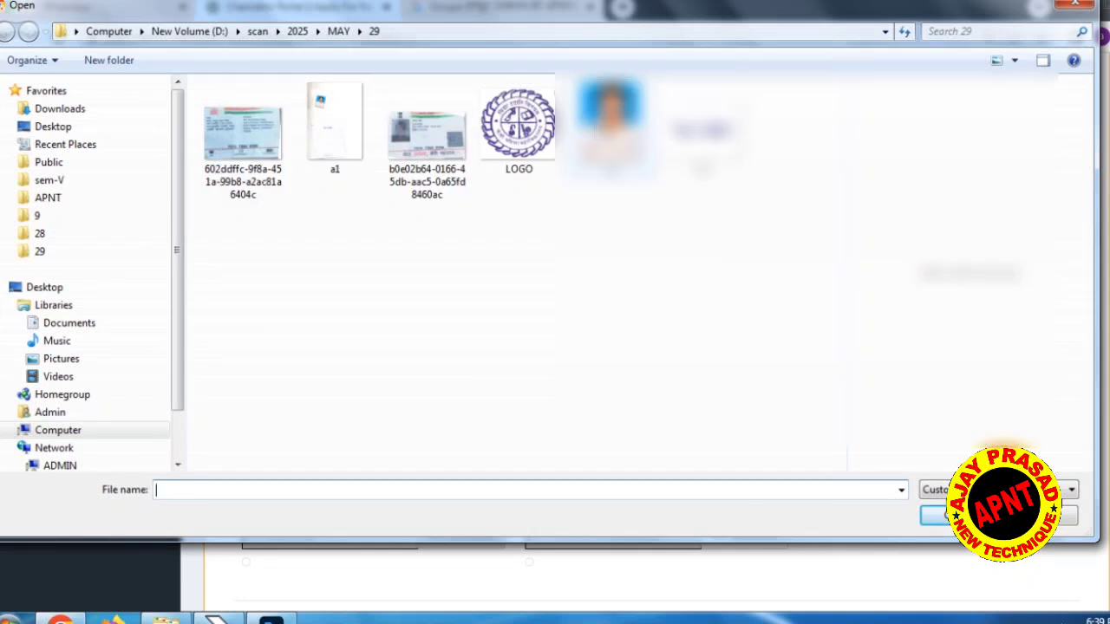
{"action": "type", "text": "p"}
{"action": "key", "text": "Return"}
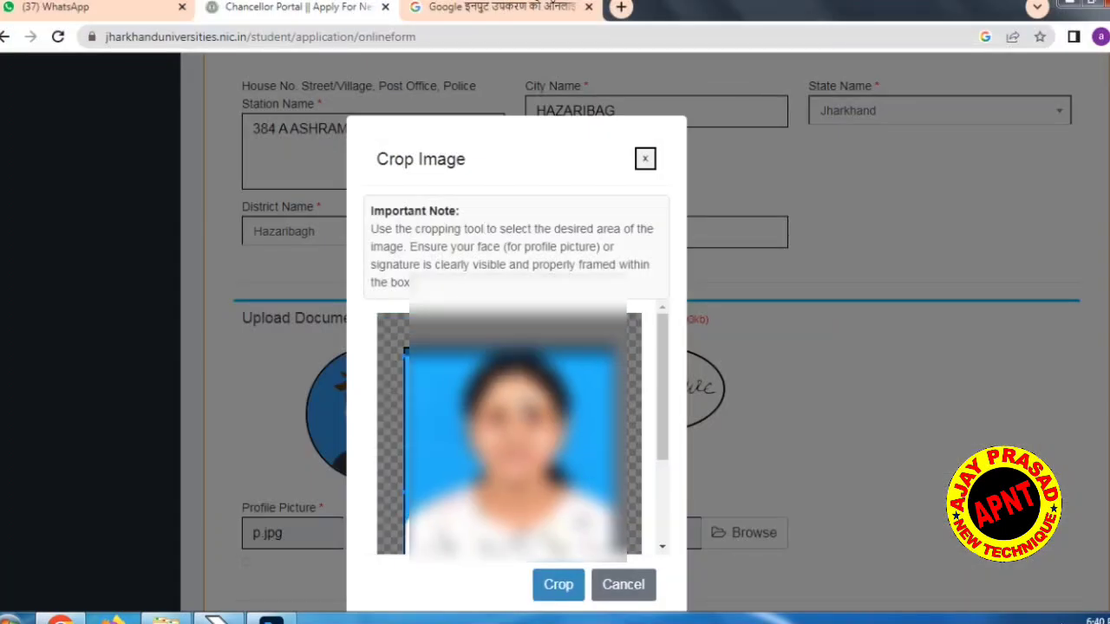
{"action": "left_click", "coordinate": [558, 584]}
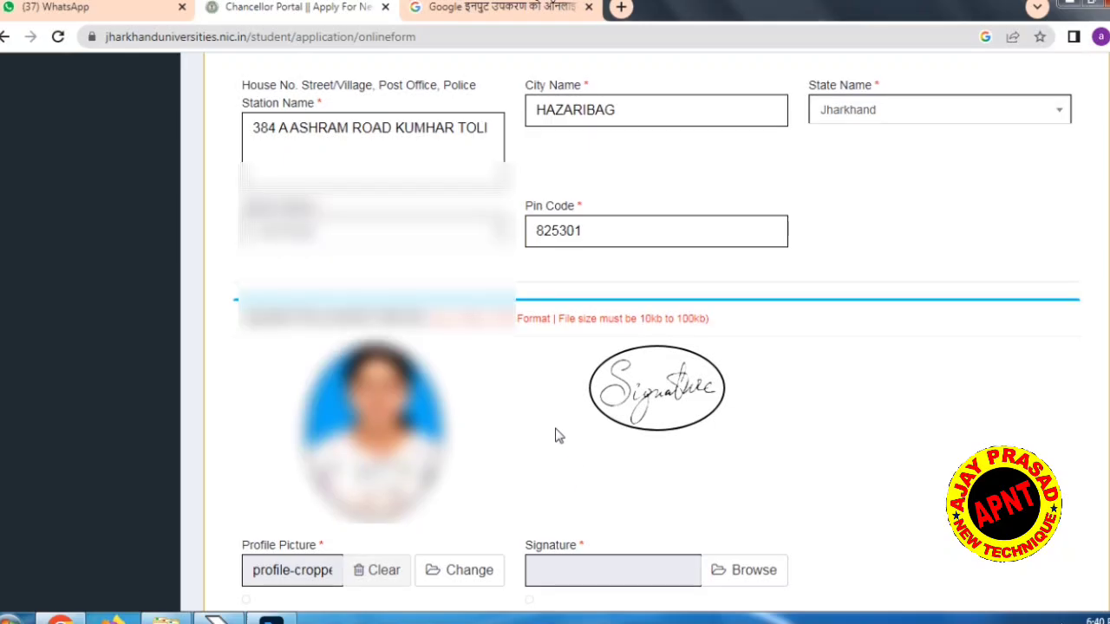
- Load the signature image, accept its crop, and review both uploaded previews
{"action": "scroll", "coordinate": [559, 436], "scroll_direction": "down", "scroll_amount": 2}
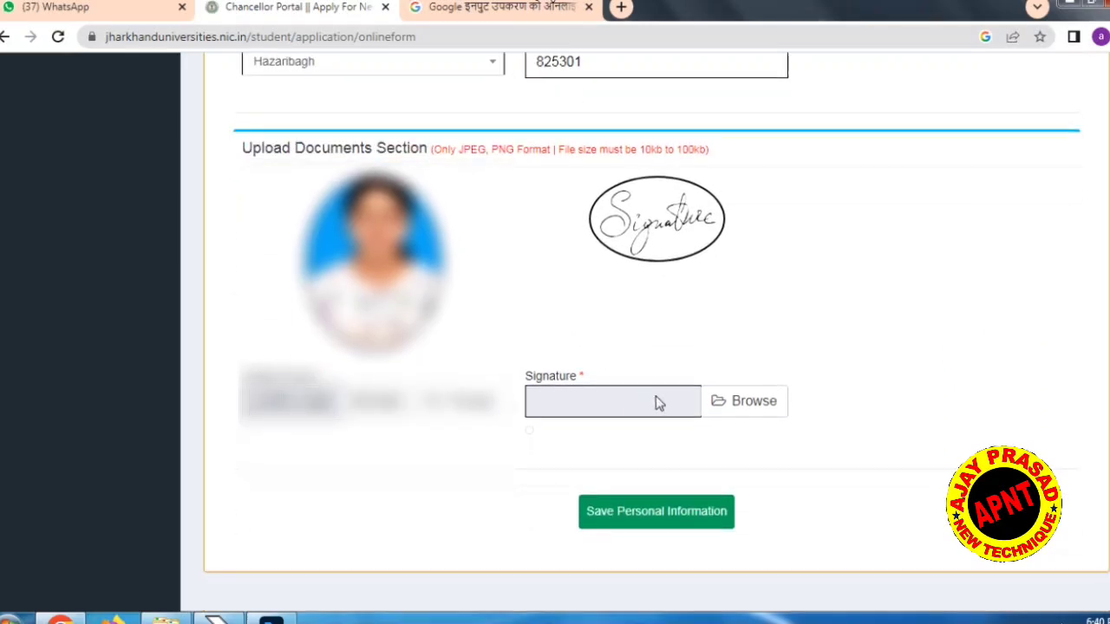
{"action": "left_click", "coordinate": [756, 405]}
{"action": "double_click", "coordinate": [694, 137]}
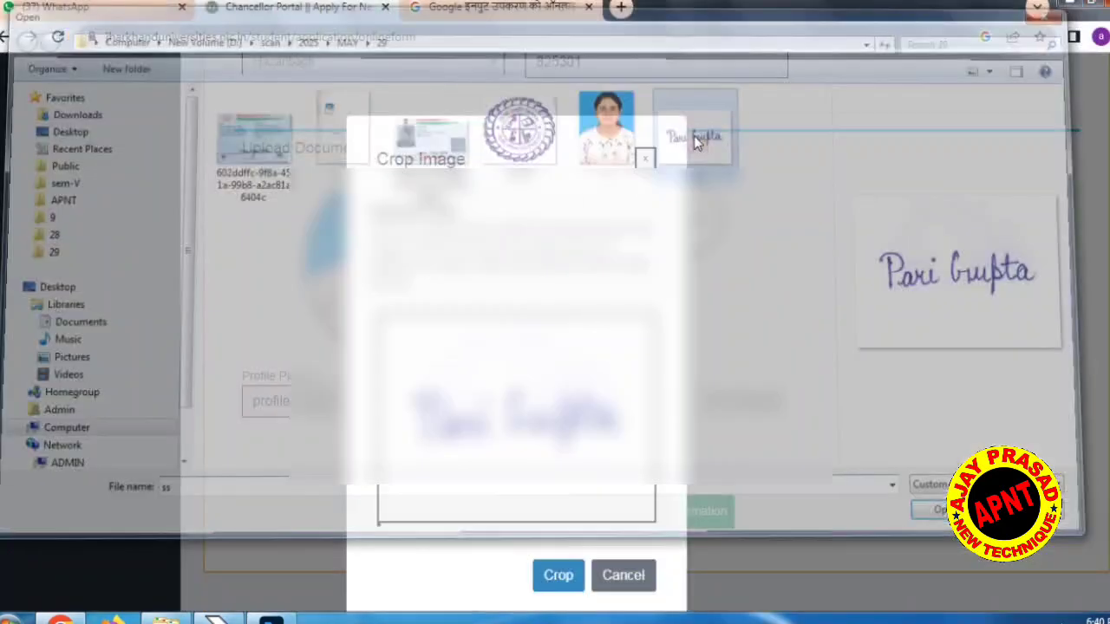
{"action": "left_click", "coordinate": [561, 577]}
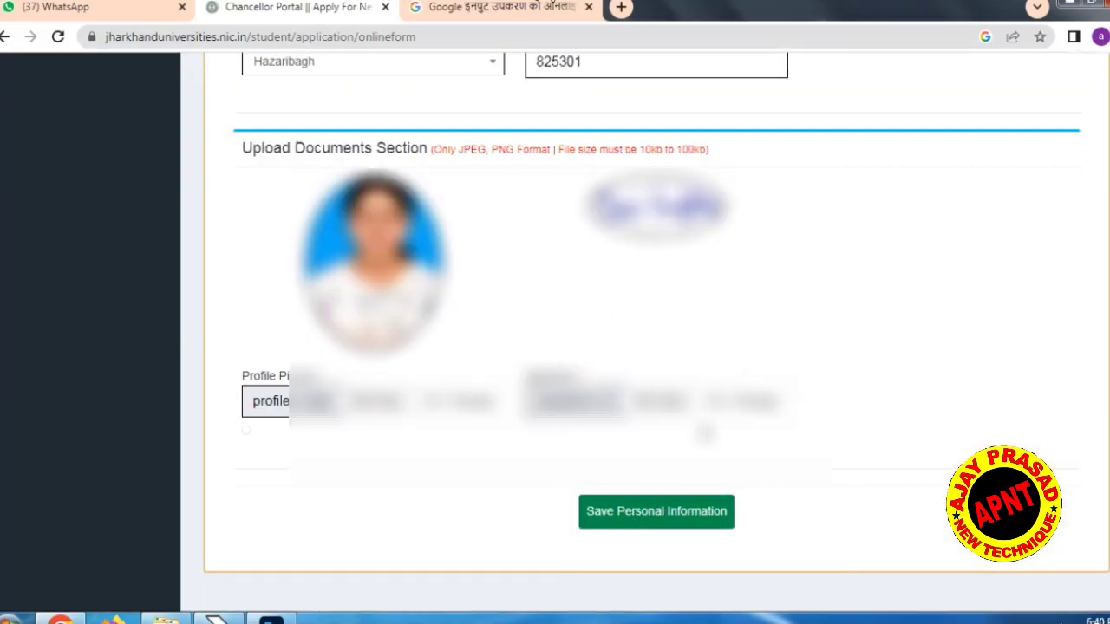
{"action": "scroll", "coordinate": [755, 377], "scroll_direction": "up", "scroll_amount": 15}
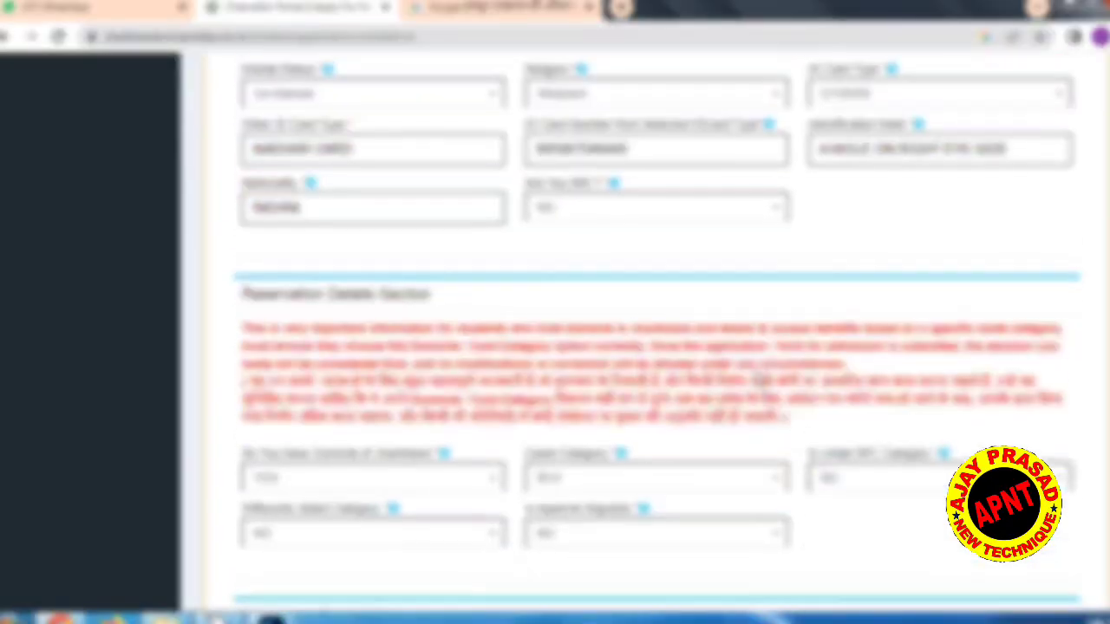
{"action": "scroll", "coordinate": [756, 377], "scroll_direction": "up", "scroll_amount": 10}
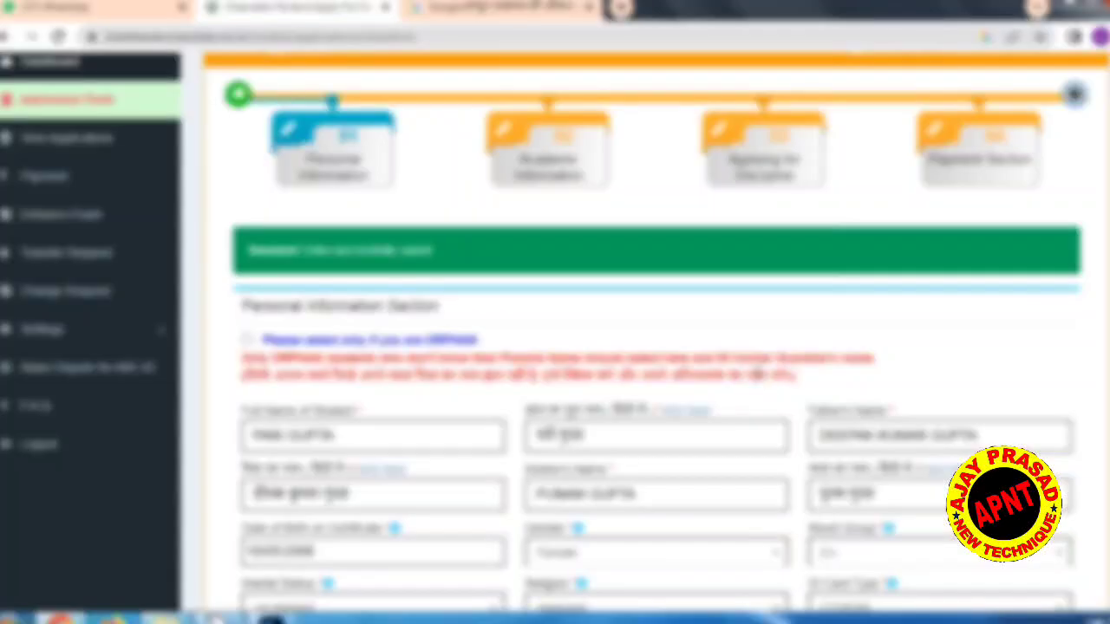
{"action": "scroll", "coordinate": [390, 355], "scroll_direction": "down", "scroll_amount": 1}
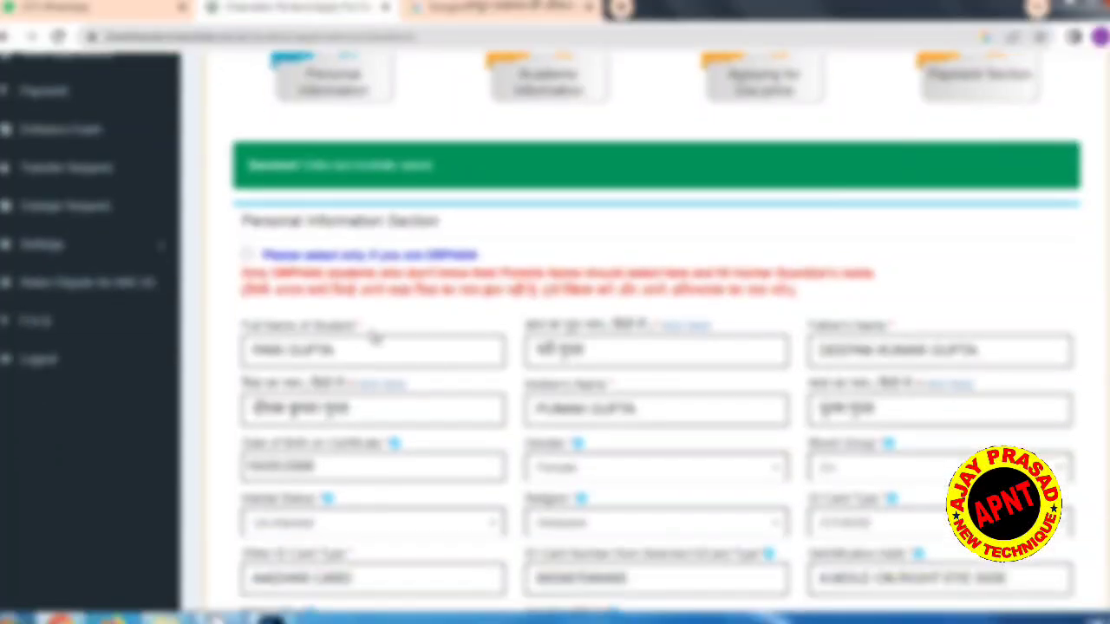
{"action": "scroll", "coordinate": [568, 392], "scroll_direction": "down", "scroll_amount": 1}
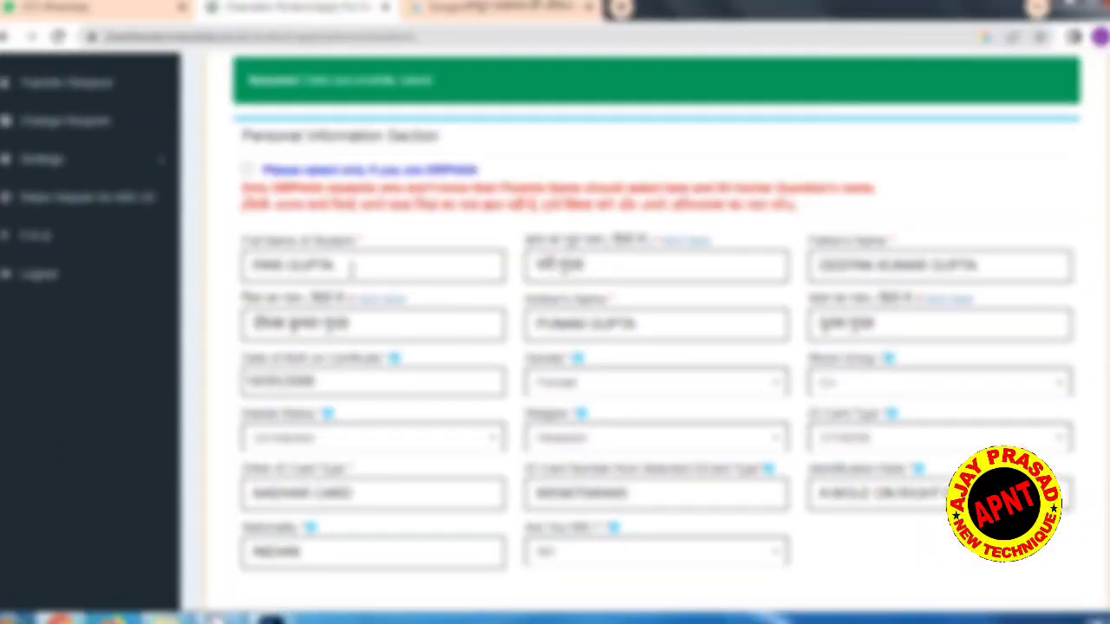
{"action": "scroll", "coordinate": [607, 391], "scroll_direction": "down", "scroll_amount": 2}
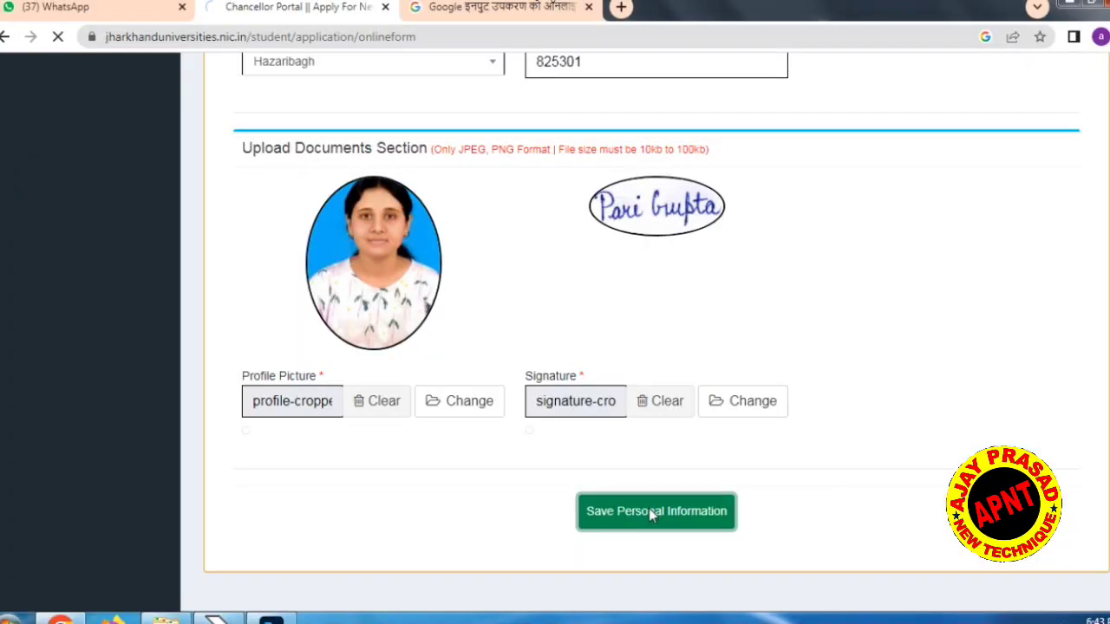
- Save the personal information, then pick XII/Intermediate/10+2, COMMERCE stream and English medium
{"action": "left_click", "coordinate": [651, 510]}
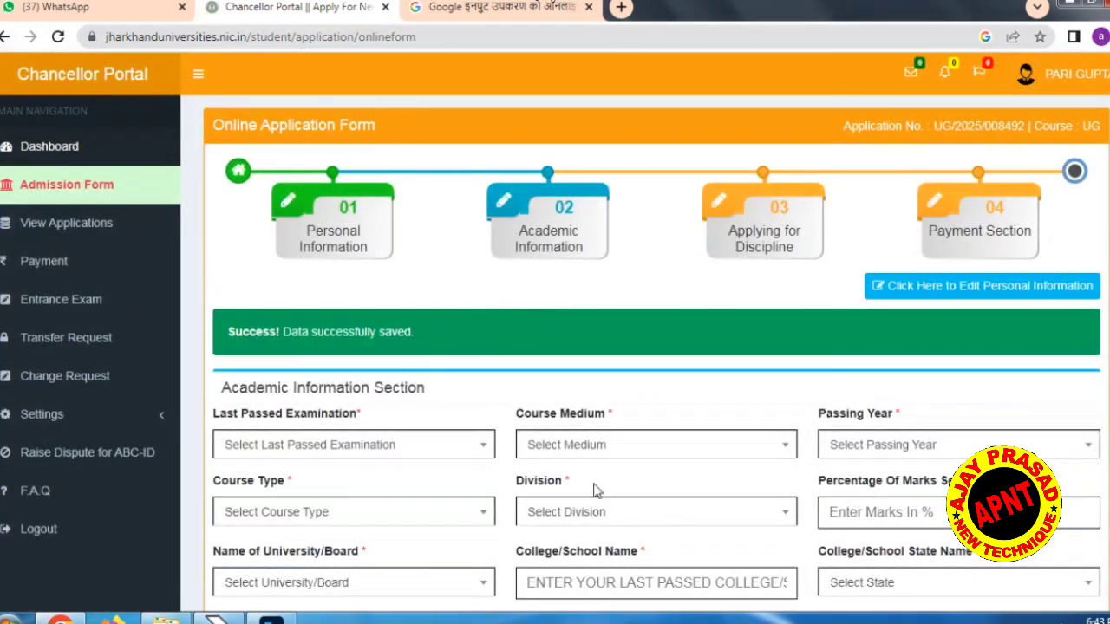
{"action": "scroll", "coordinate": [416, 377], "scroll_direction": "down", "scroll_amount": 2}
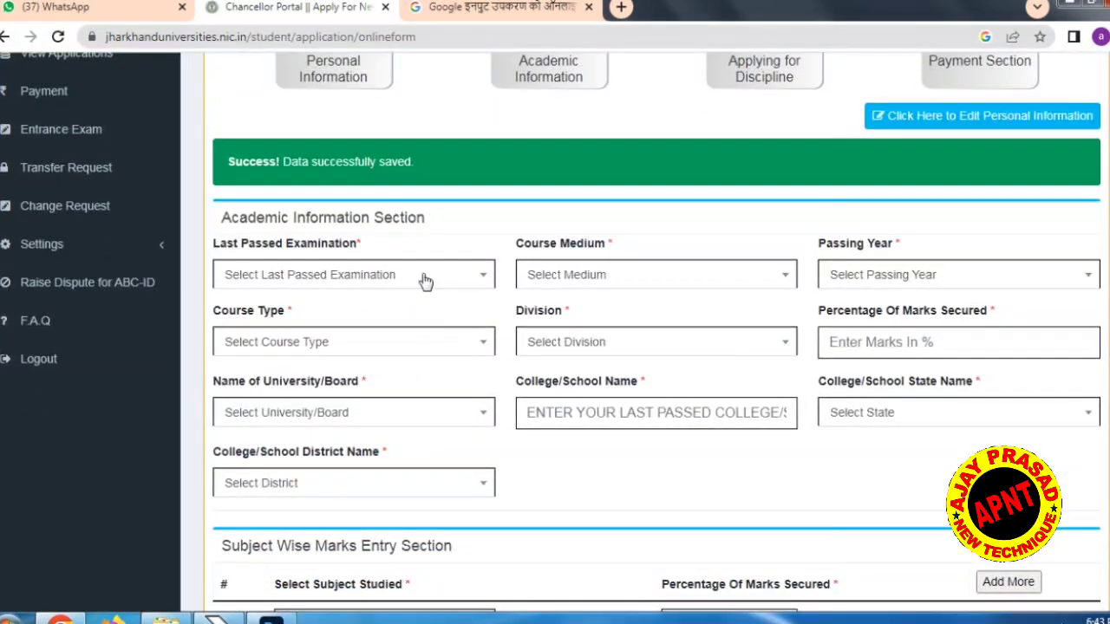
{"action": "left_click", "coordinate": [425, 280]}
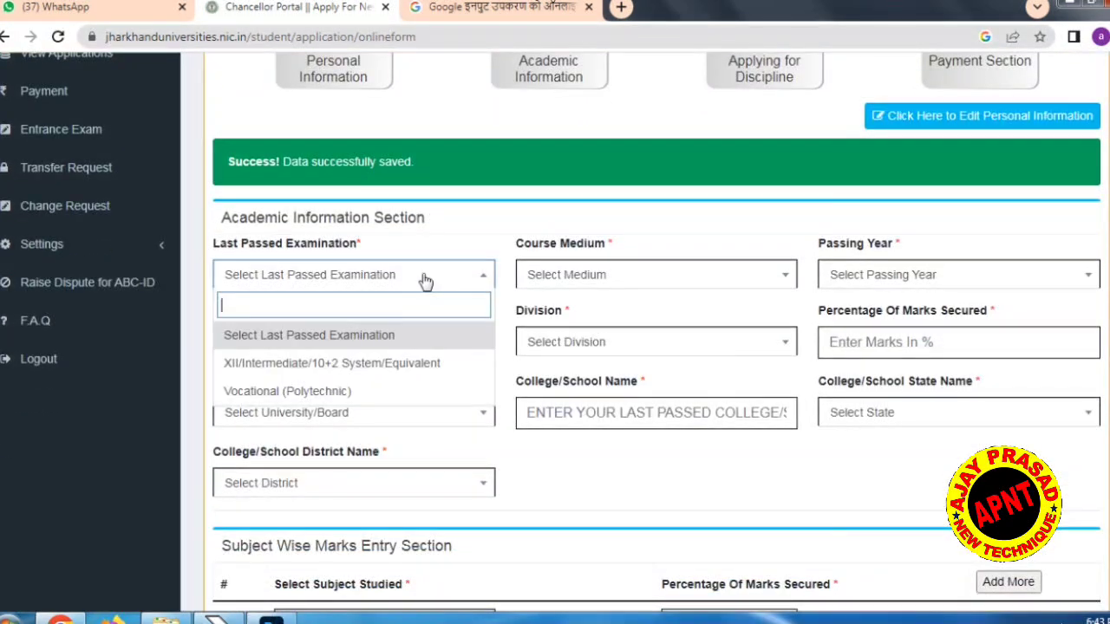
{"action": "left_click", "coordinate": [382, 363]}
{"action": "left_click", "coordinate": [676, 276]}
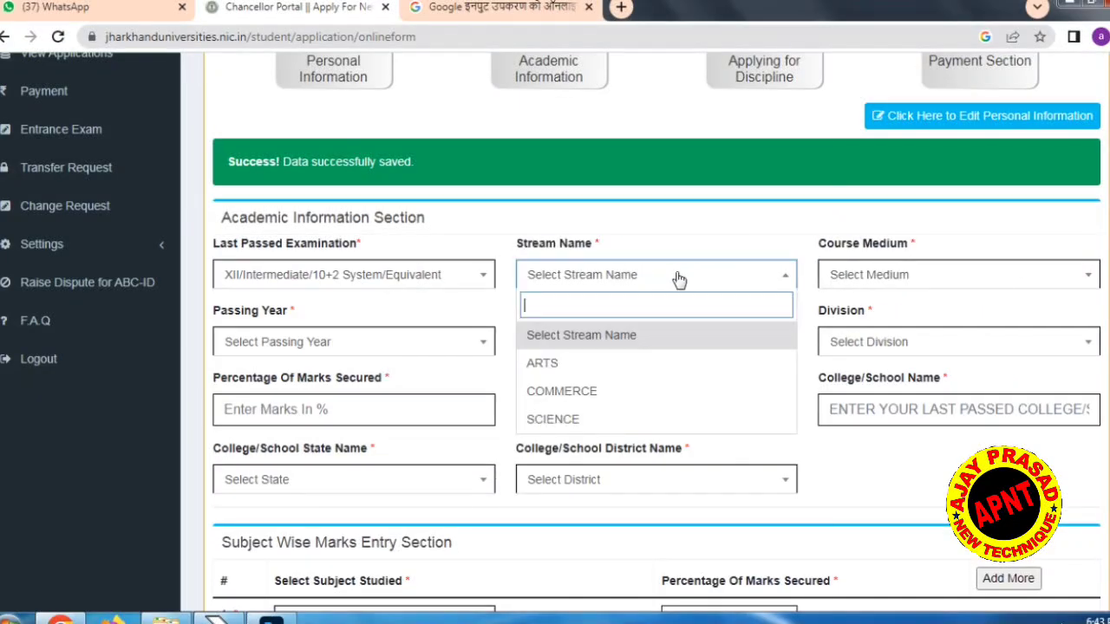
{"action": "left_click", "coordinate": [603, 393]}
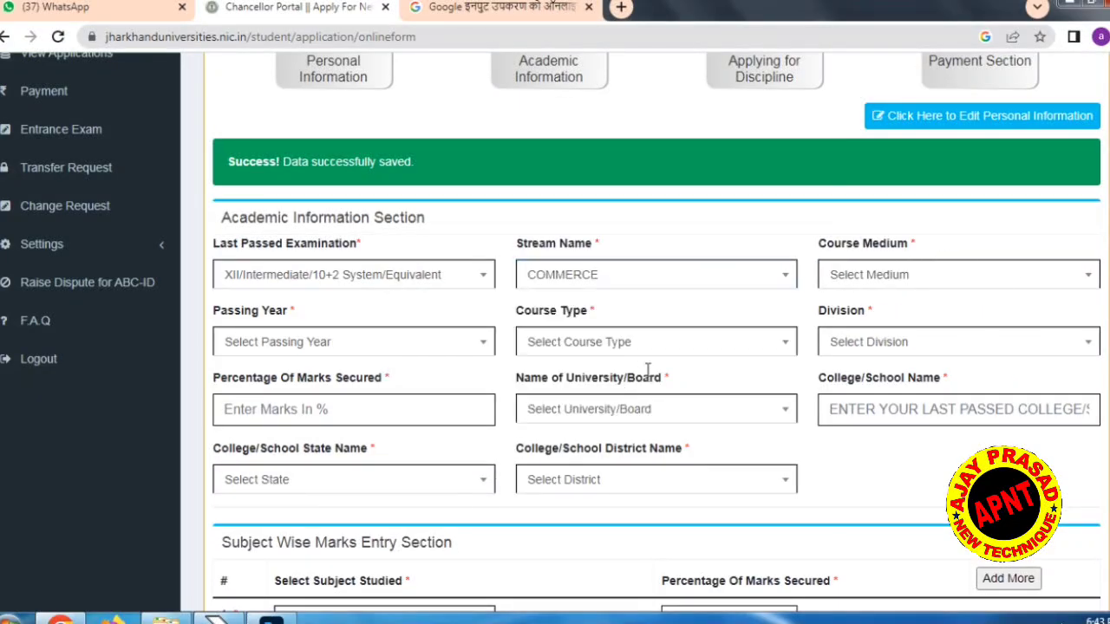
{"action": "left_click", "coordinate": [893, 276]}
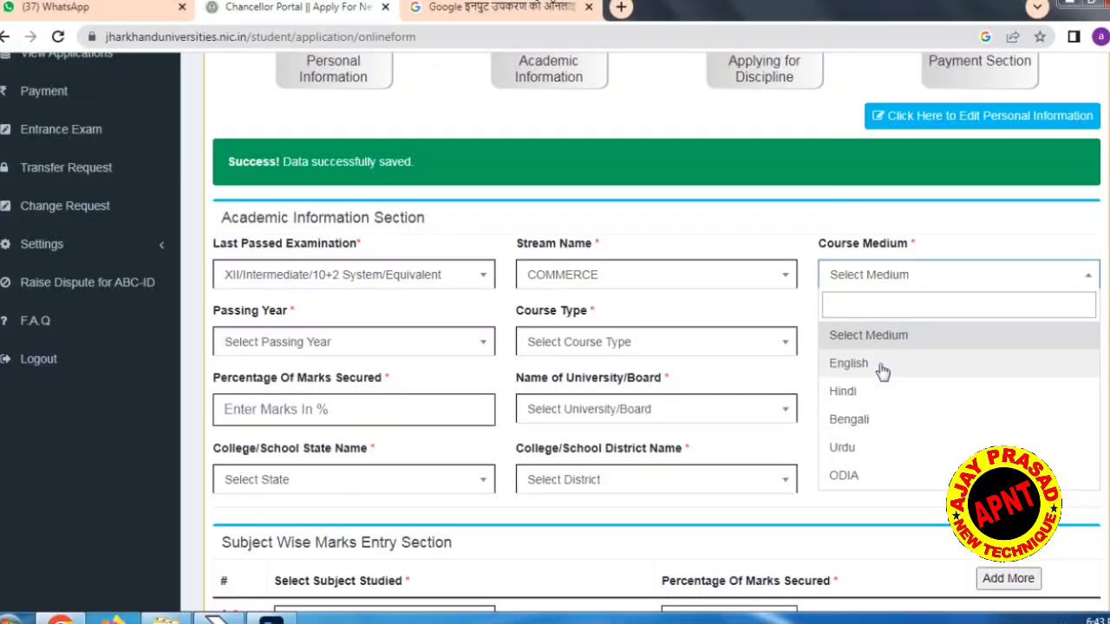
{"action": "left_click", "coordinate": [870, 363]}
- Set the passing year to 2025 and the course type to Regular
{"action": "left_click", "coordinate": [351, 346]}
{"action": "left_click", "coordinate": [279, 436]}
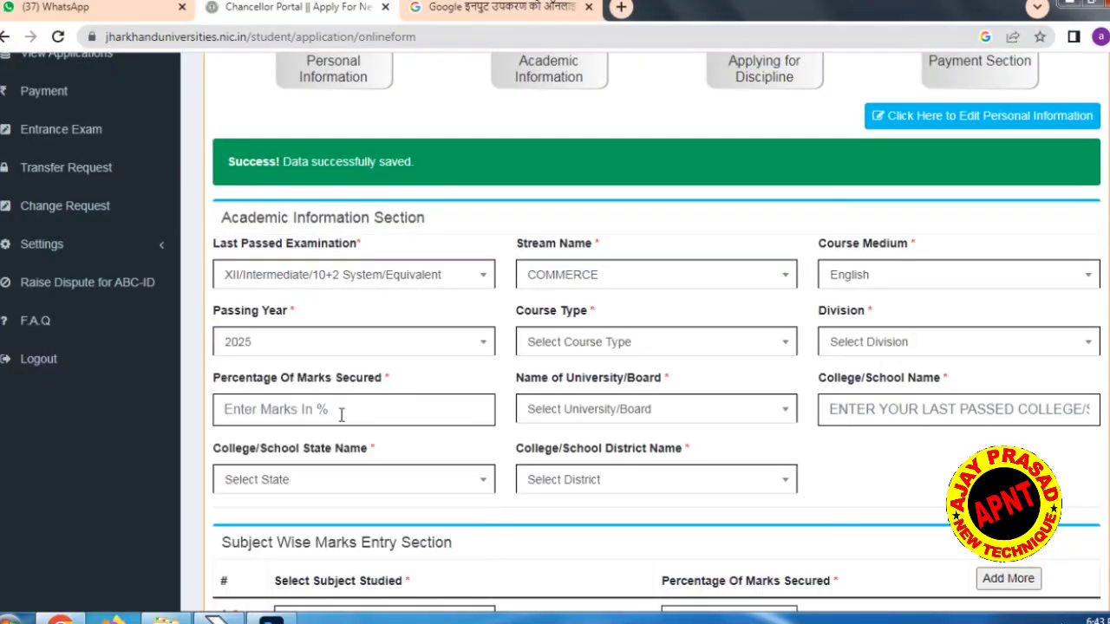
{"action": "left_click", "coordinate": [640, 349]}
{"action": "left_click", "coordinate": [546, 430]}
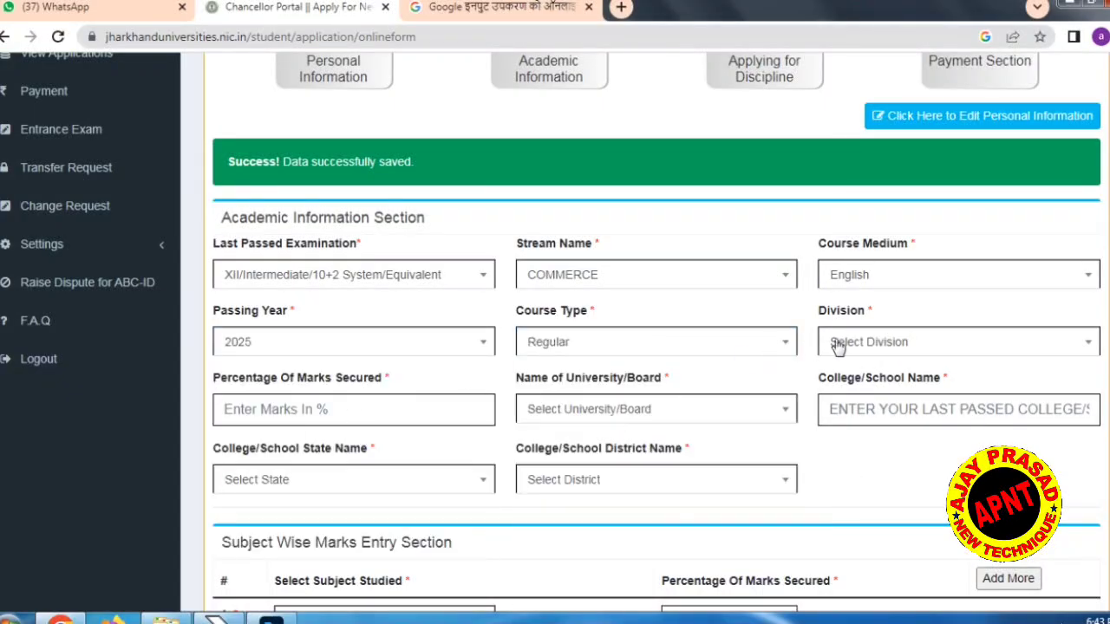
{"action": "left_click", "coordinate": [839, 348]}
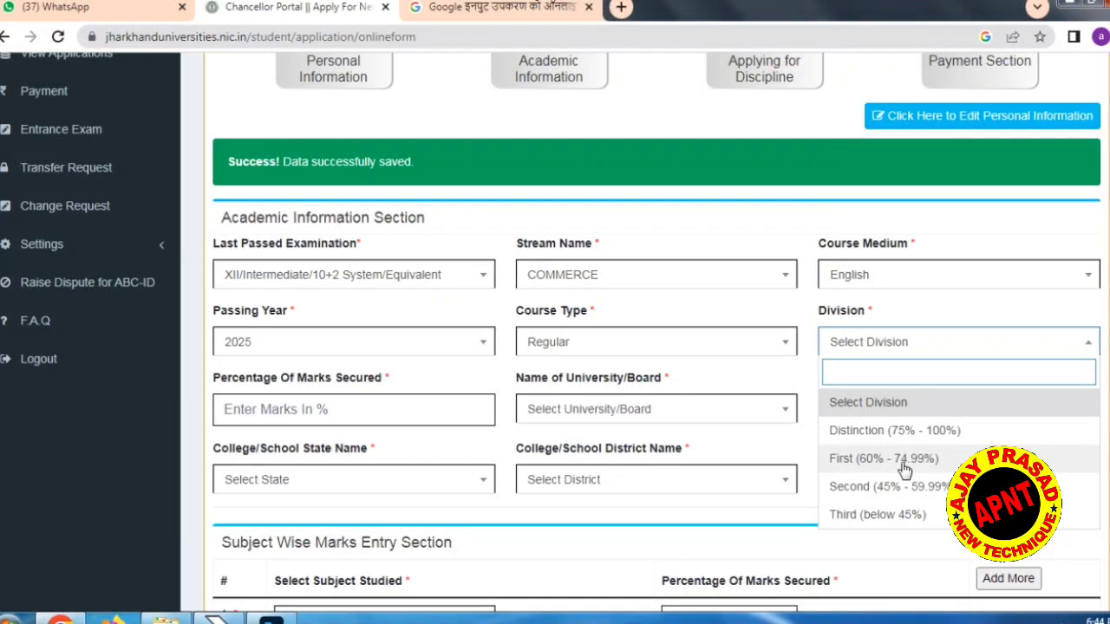
- Choose First (60% - 74.99%) division, enter the percentage, and pick Central Board of Secondary Education, Delhi
{"action": "left_click", "coordinate": [909, 460]}
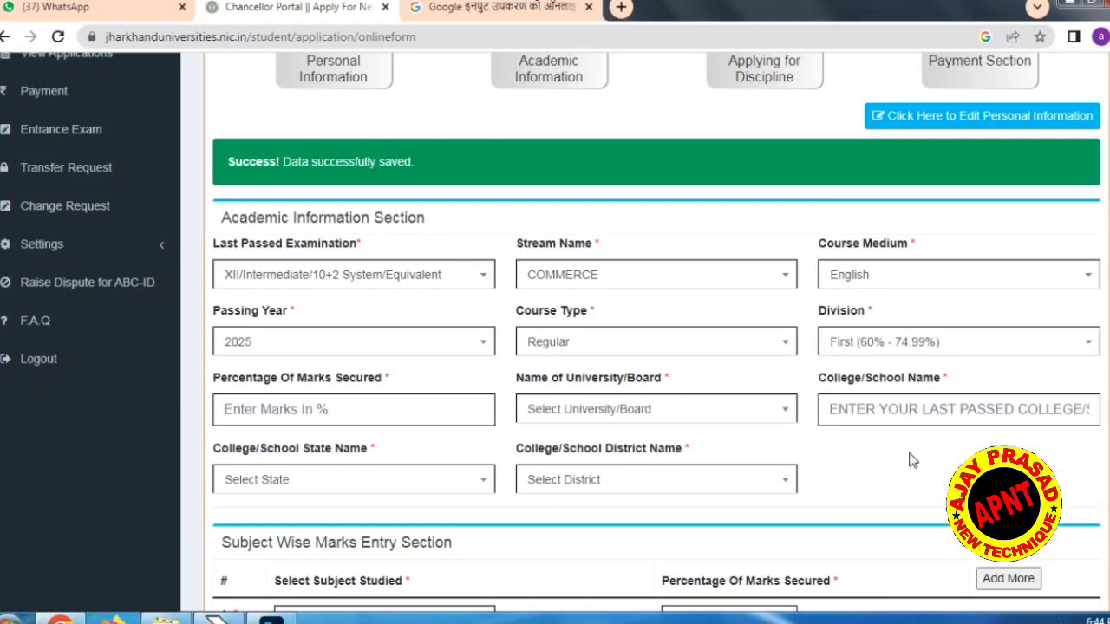
{"action": "left_click", "coordinate": [333, 406]}
{"action": "type", "text": "71.40"}
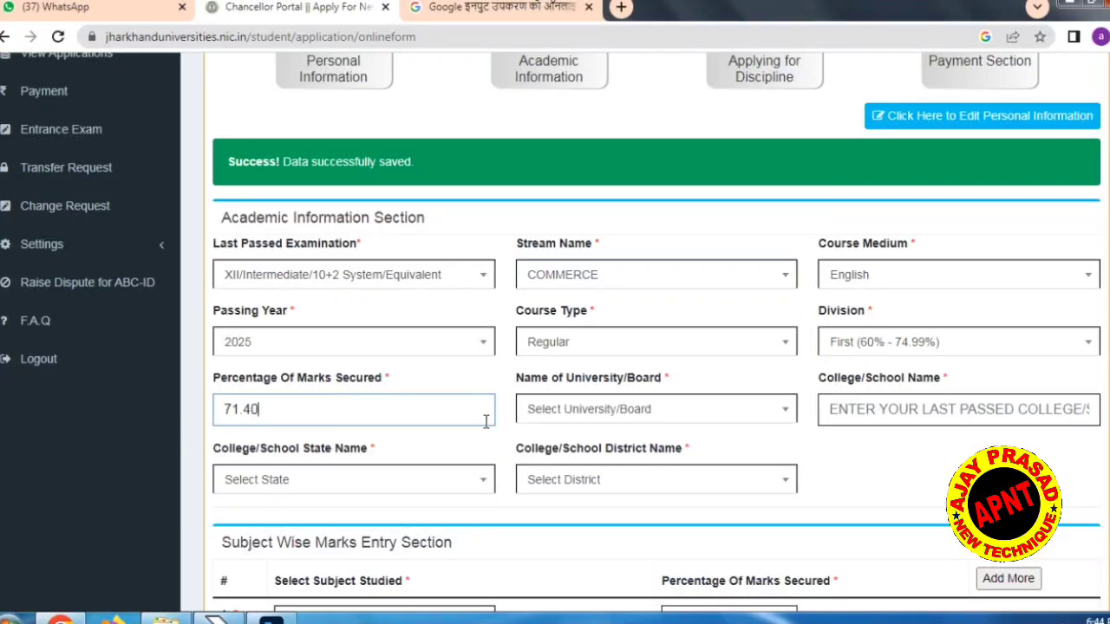
{"action": "left_click", "coordinate": [675, 411]}
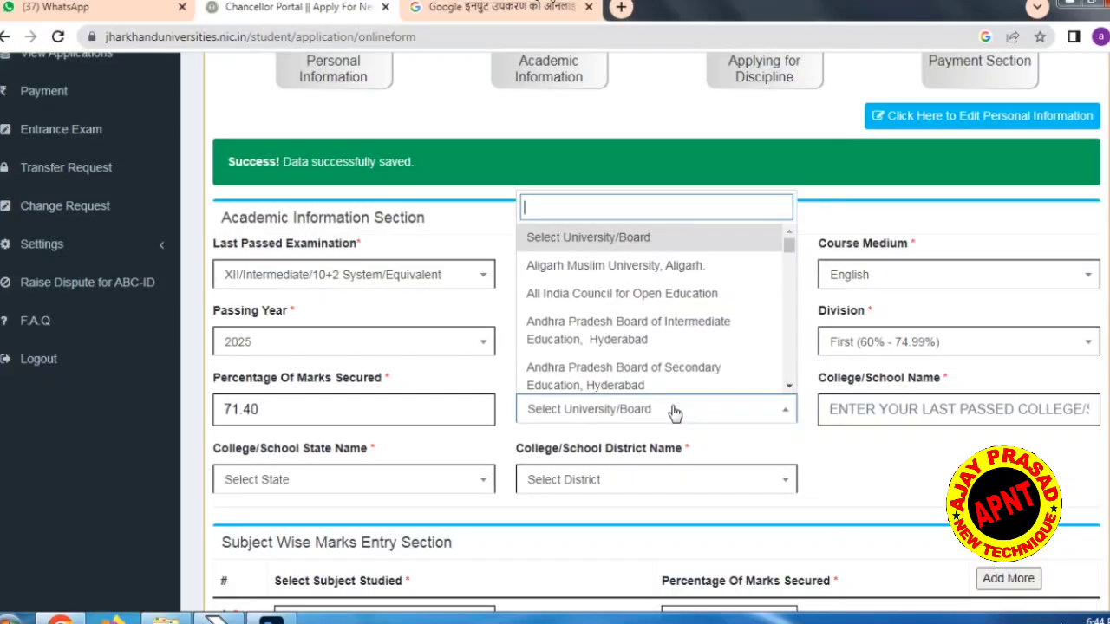
{"action": "type", "text": "cen"}
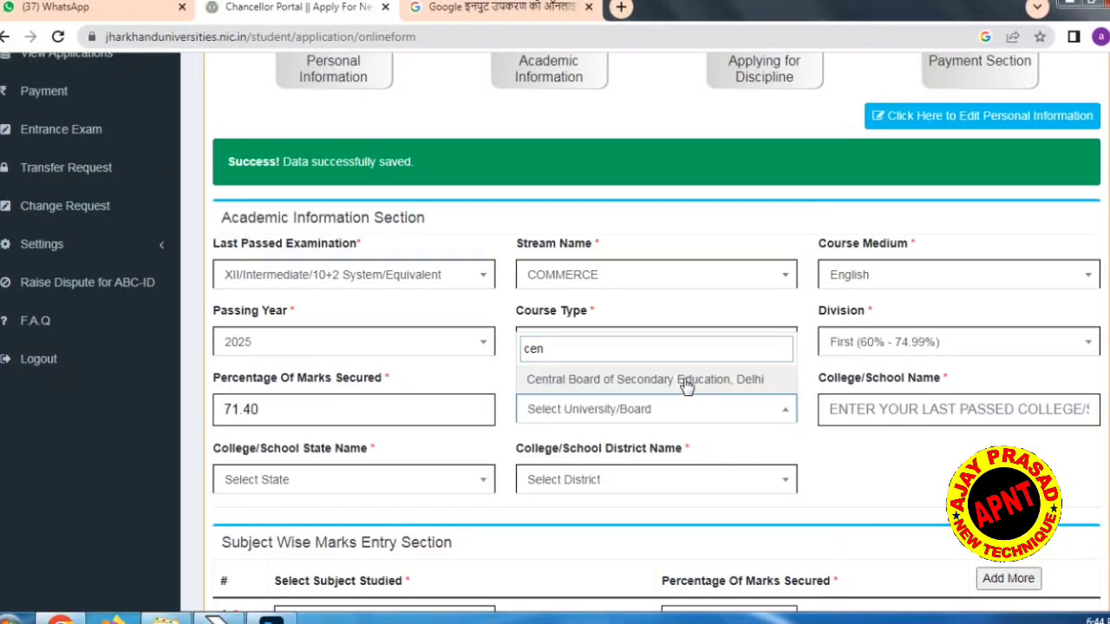
{"action": "left_click", "coordinate": [685, 382]}
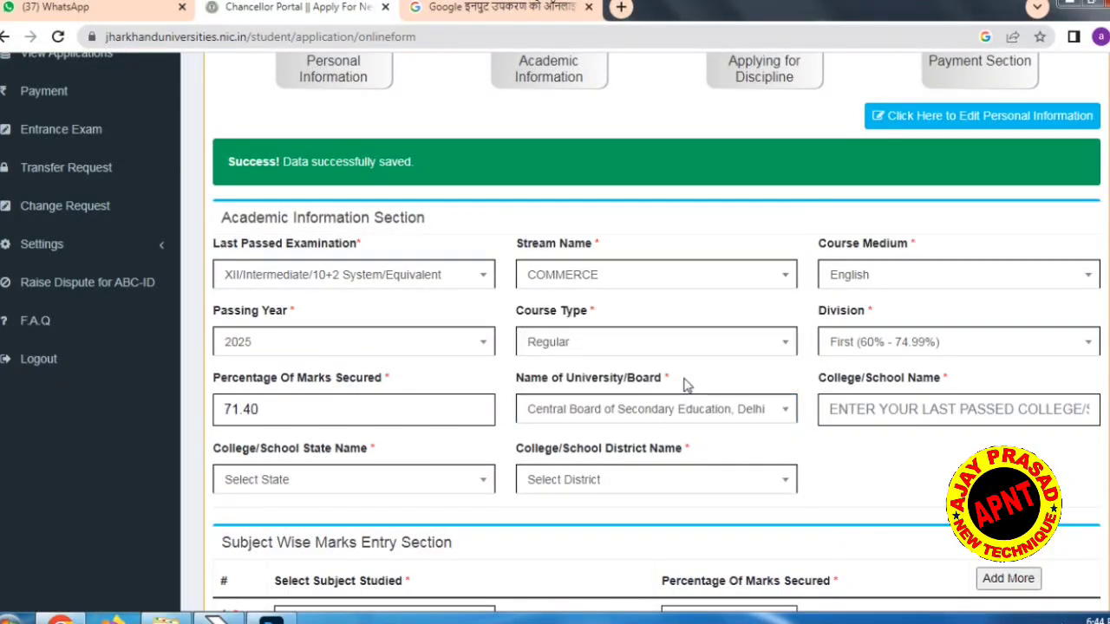
- Correct the percentage to 71.80 and start entering the DAV Public School college name
{"action": "left_click", "coordinate": [884, 417]}
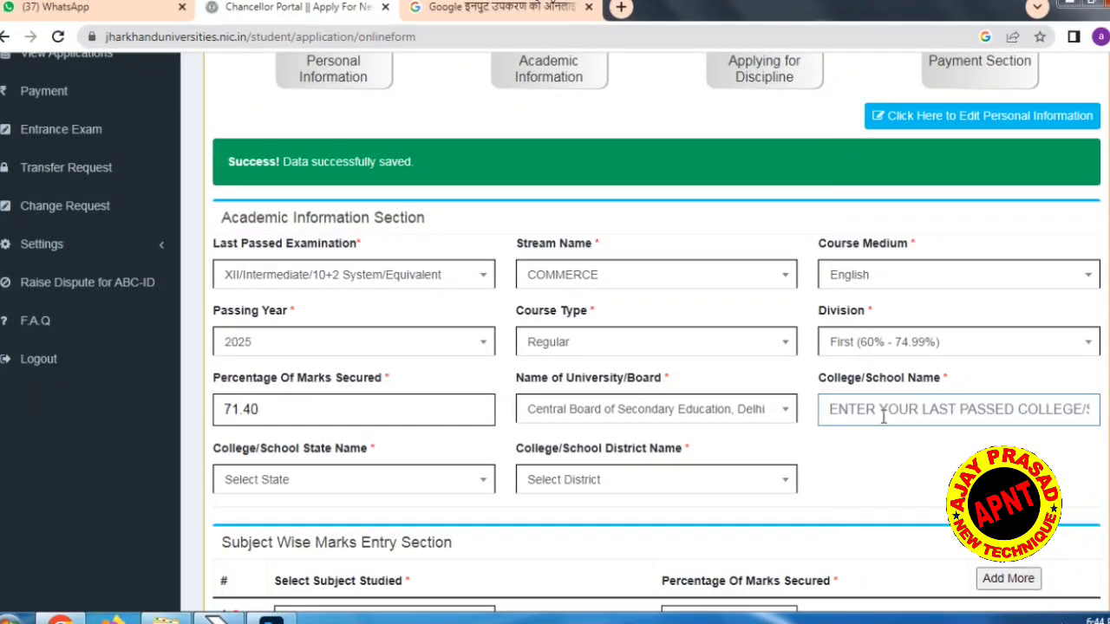
{"action": "left_click_drag", "start_coordinate": [243, 409], "coordinate": [286, 410]}
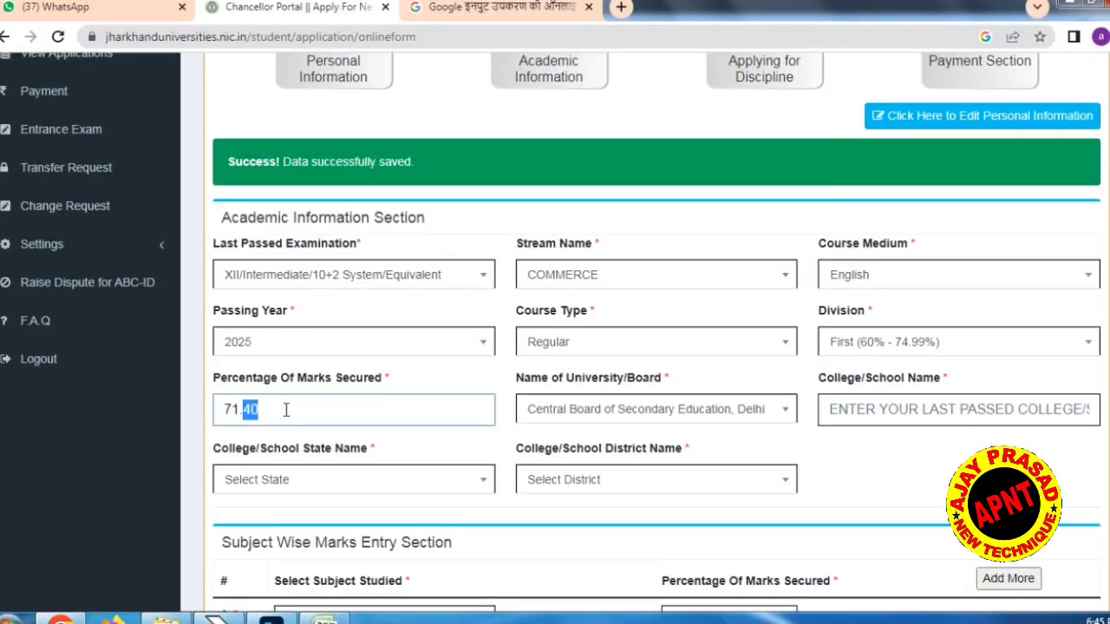
{"action": "key", "text": "BackSpace"}
{"action": "left_click", "coordinate": [902, 414]}
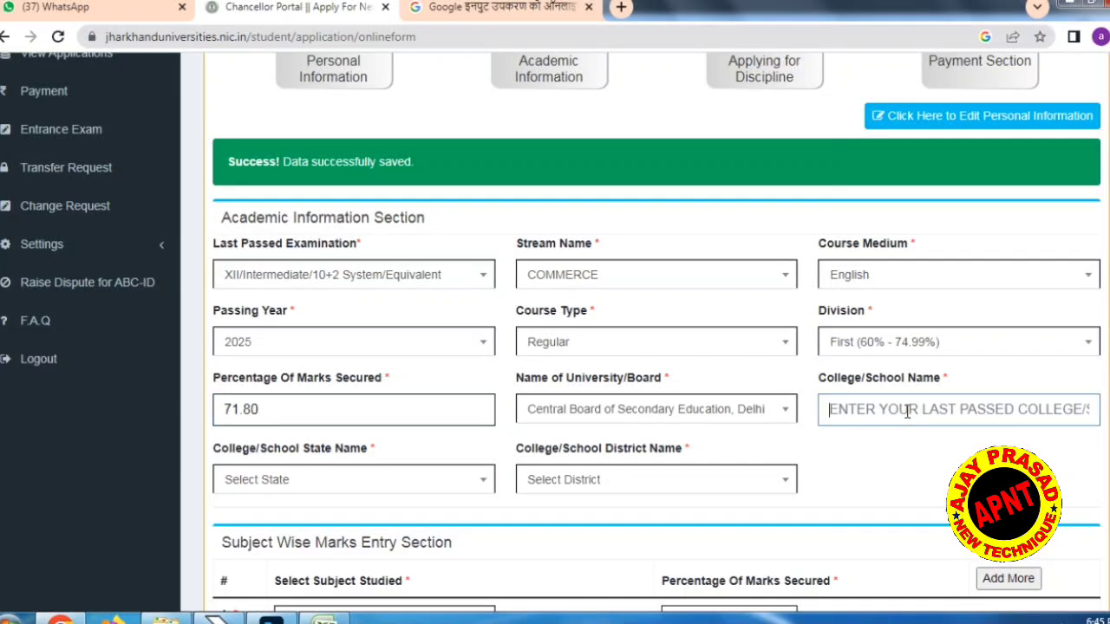
{"action": "type", "text": "DAV PUBLIC SCHOOL HAZARIBAG"}
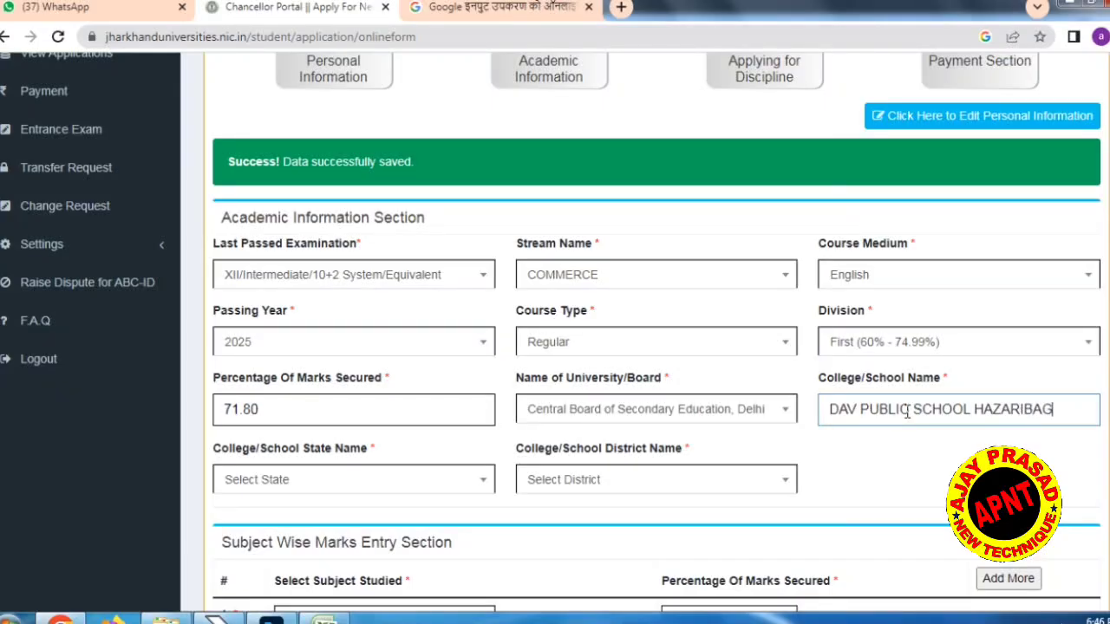
- Set the school state to Jharkhand and the district to Hazaribagh
{"action": "left_click", "coordinate": [397, 479]}
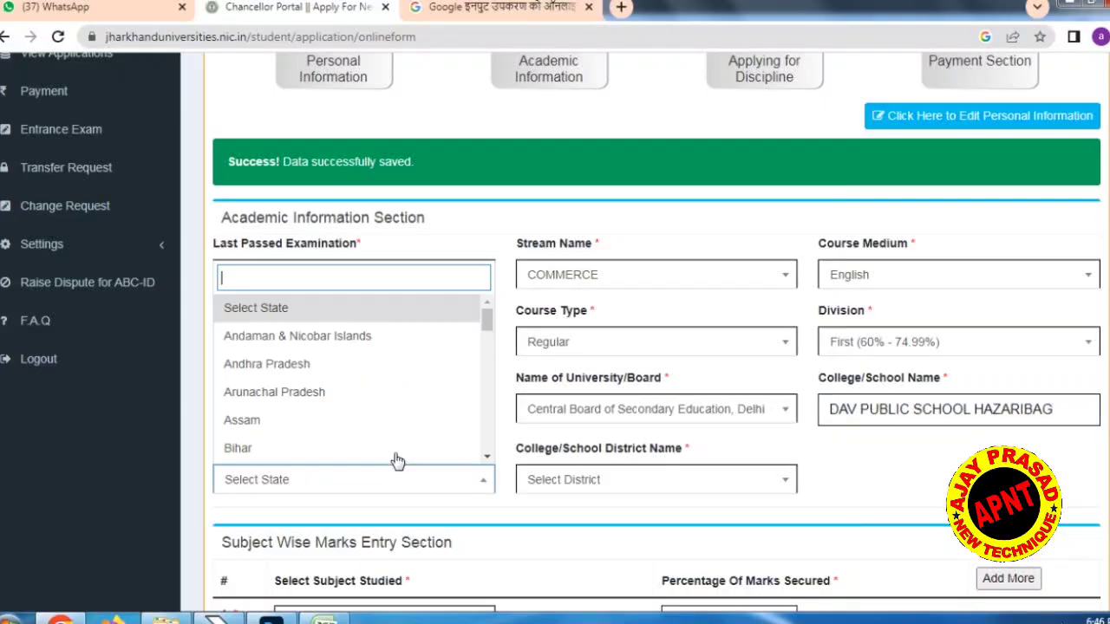
{"action": "type", "text": "jh"}
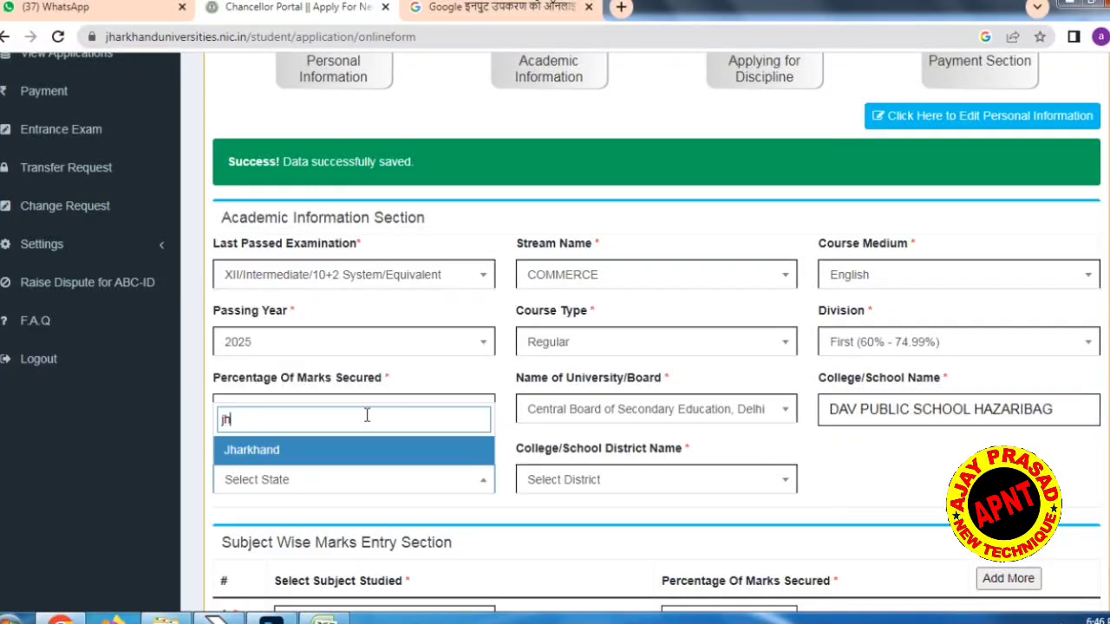
{"action": "left_click", "coordinate": [319, 458]}
{"action": "left_click", "coordinate": [568, 480]}
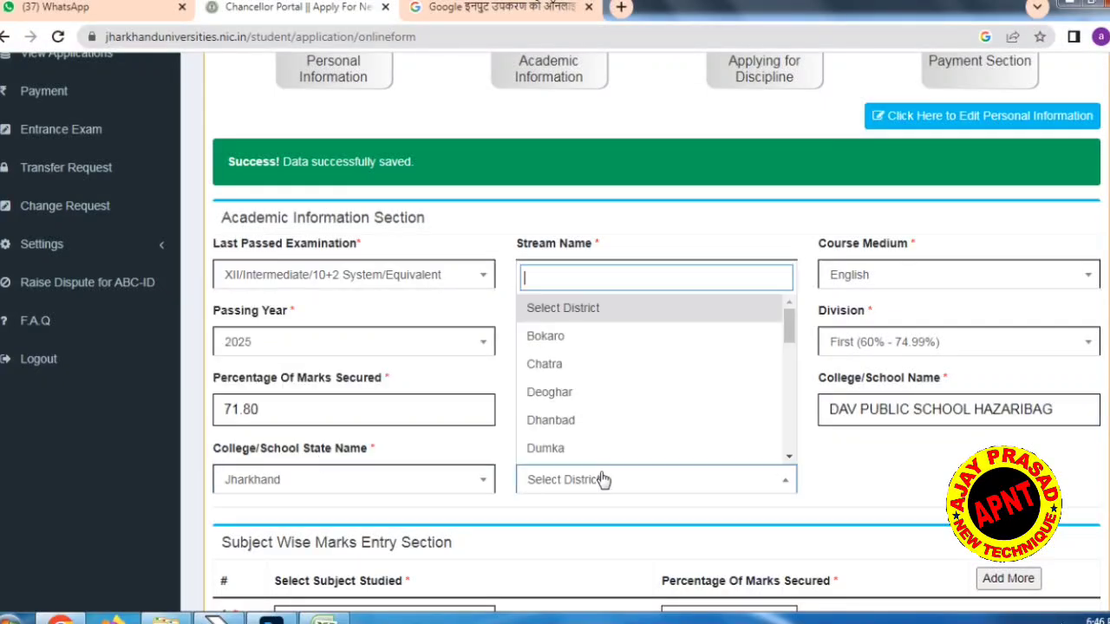
{"action": "type", "text": "haz"}
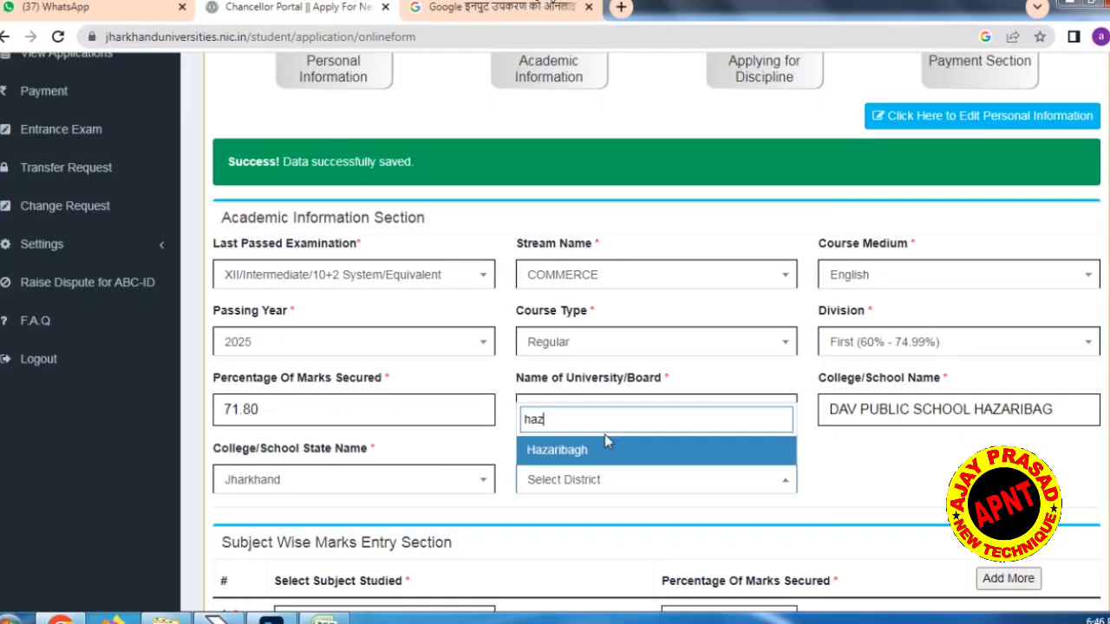
{"action": "left_click", "coordinate": [586, 451]}
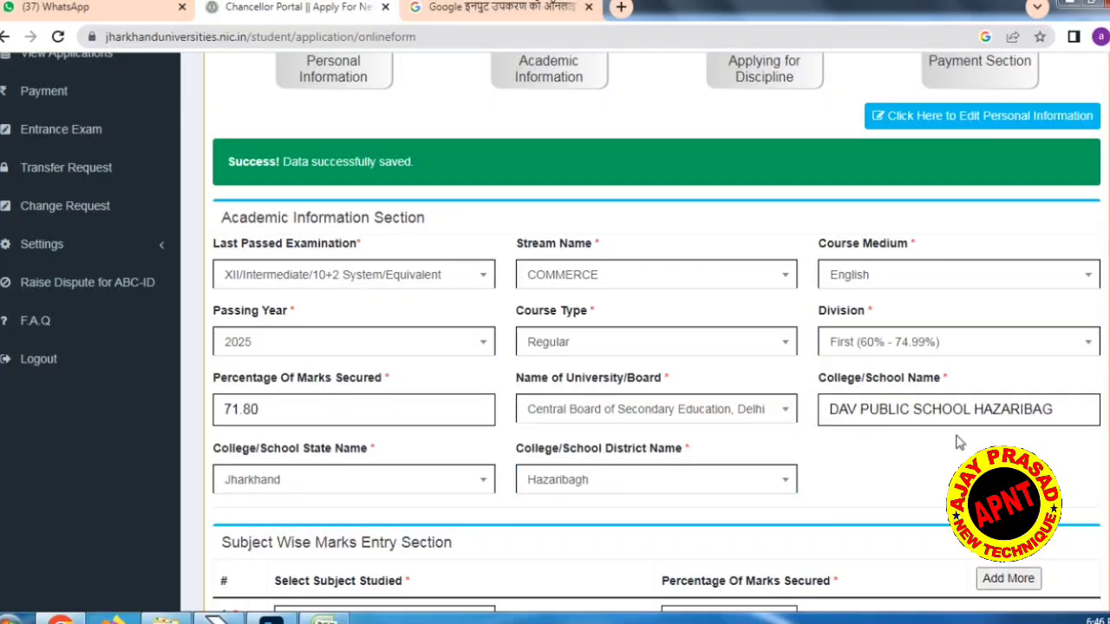
- Insert 'CANARY HILL ROAD' before HAZARIBAG in the college name
{"action": "left_click", "coordinate": [1063, 407]}
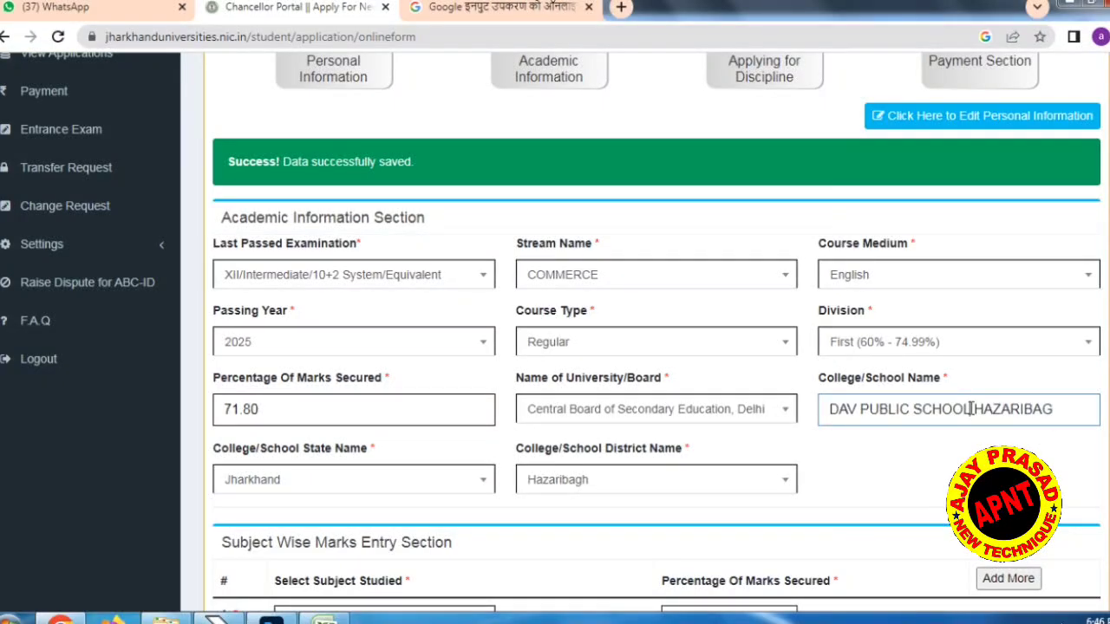
{"action": "key", "text": "Left"}
{"action": "type", "text": "CAN"}
{"action": "type", "text": "ARY HILL ROAD"}
{"action": "scroll", "coordinate": [754, 441], "scroll_direction": "down", "scroll_amount": 3}
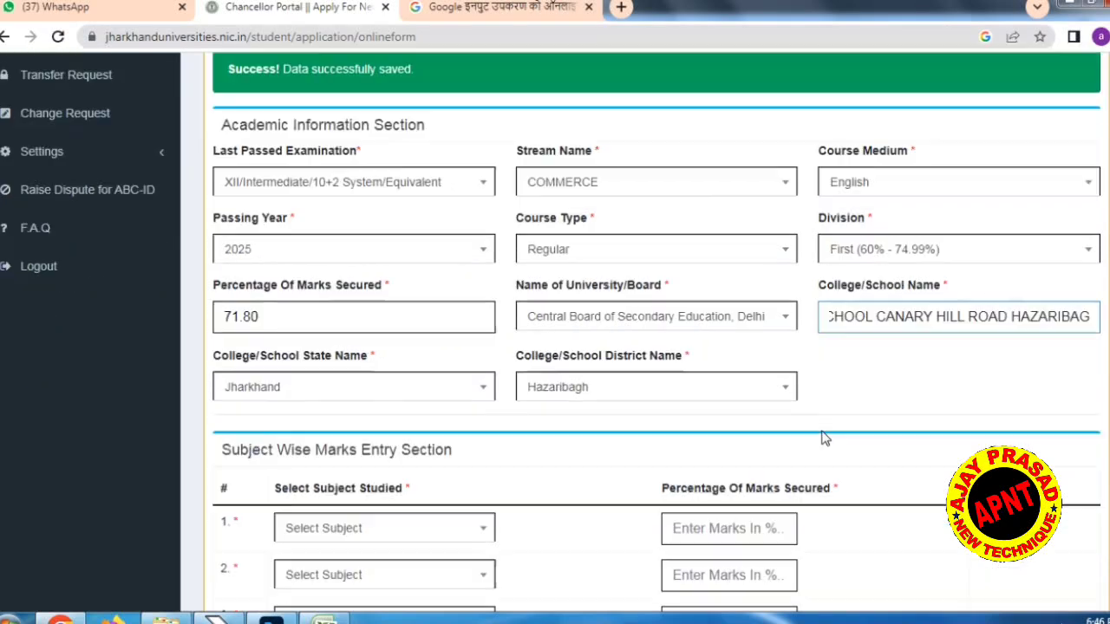
- Choose Core English and Economics as the first two subjects studied
{"action": "left_click", "coordinate": [387, 373]}
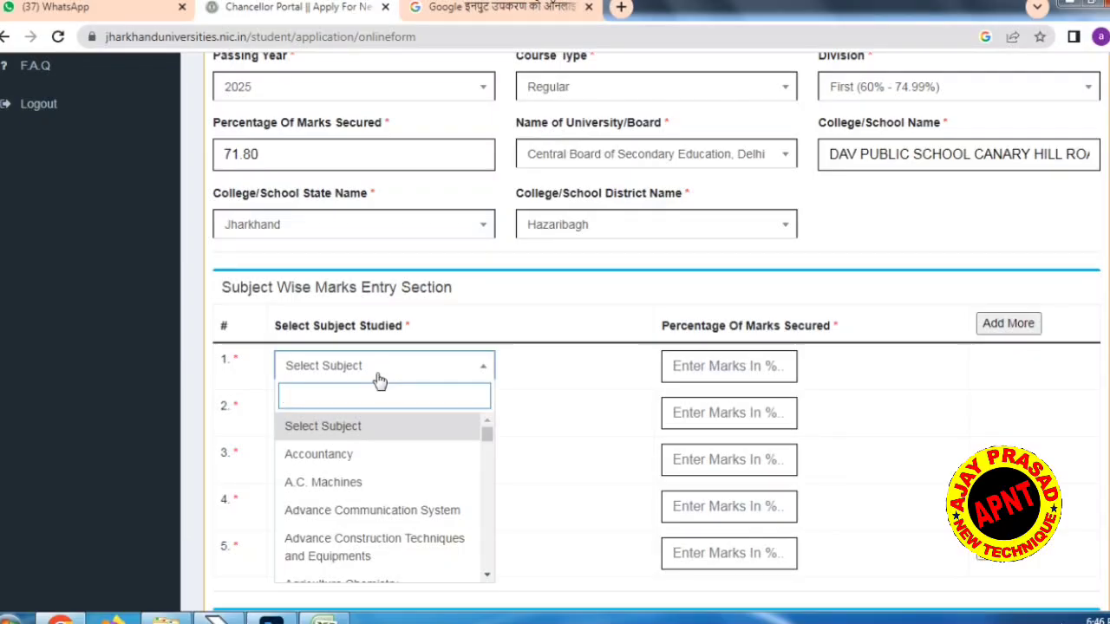
{"action": "type", "text": "eng"}
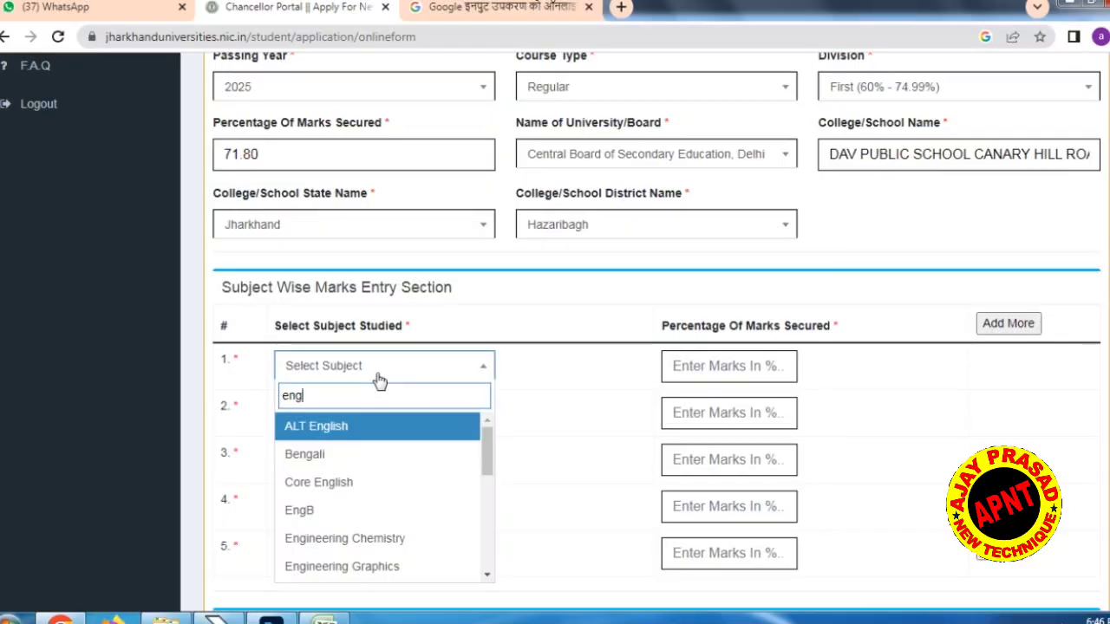
{"action": "left_click", "coordinate": [333, 483]}
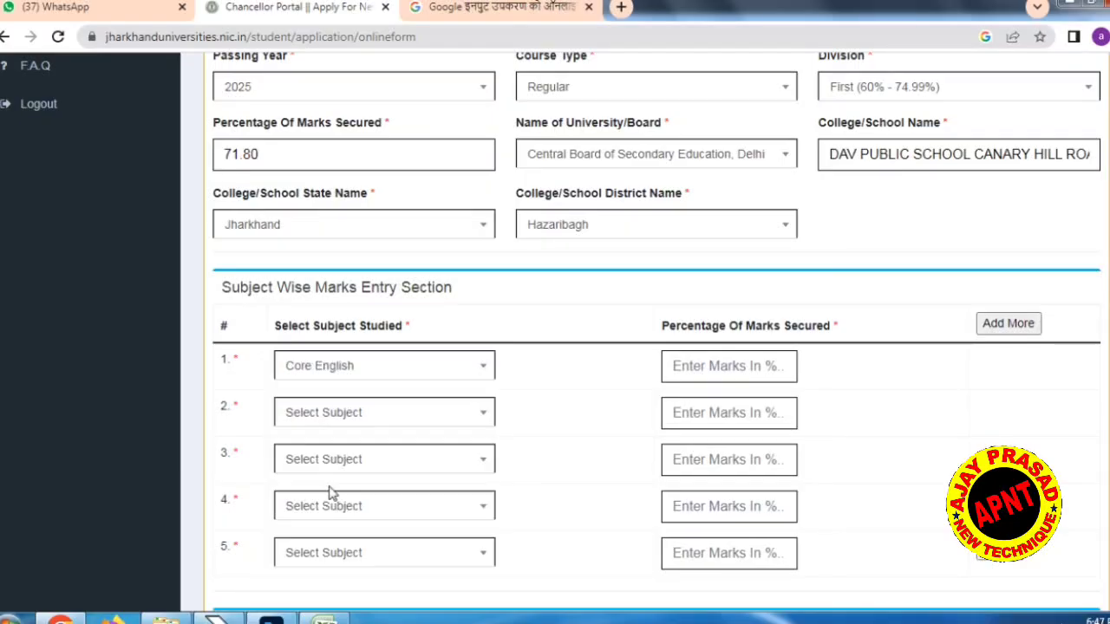
{"action": "left_click", "coordinate": [417, 417]}
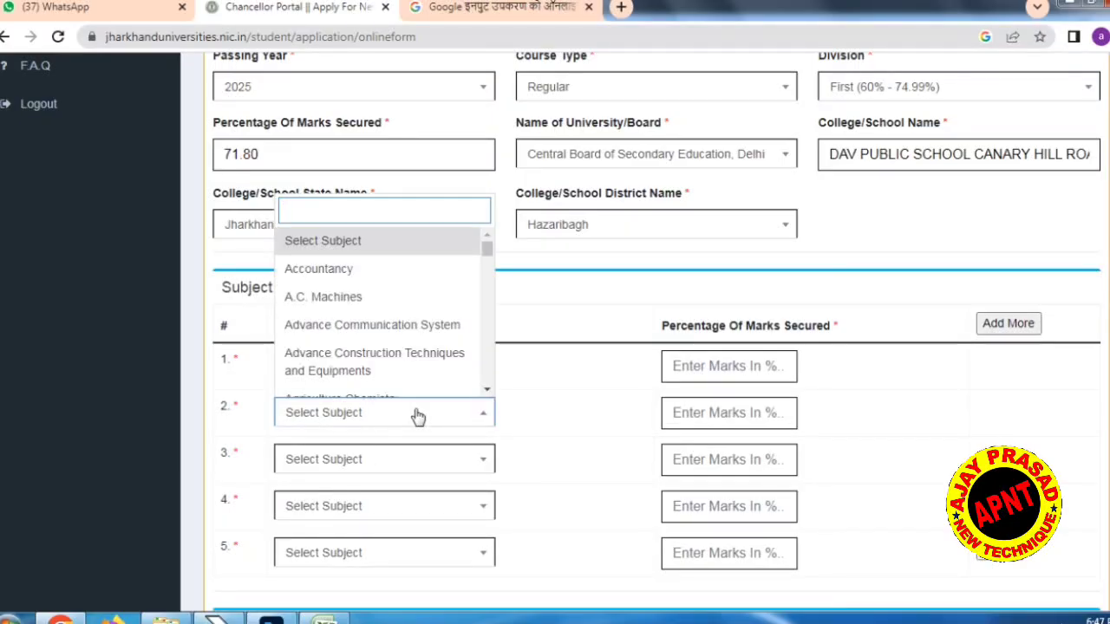
{"action": "type", "text": "econ"}
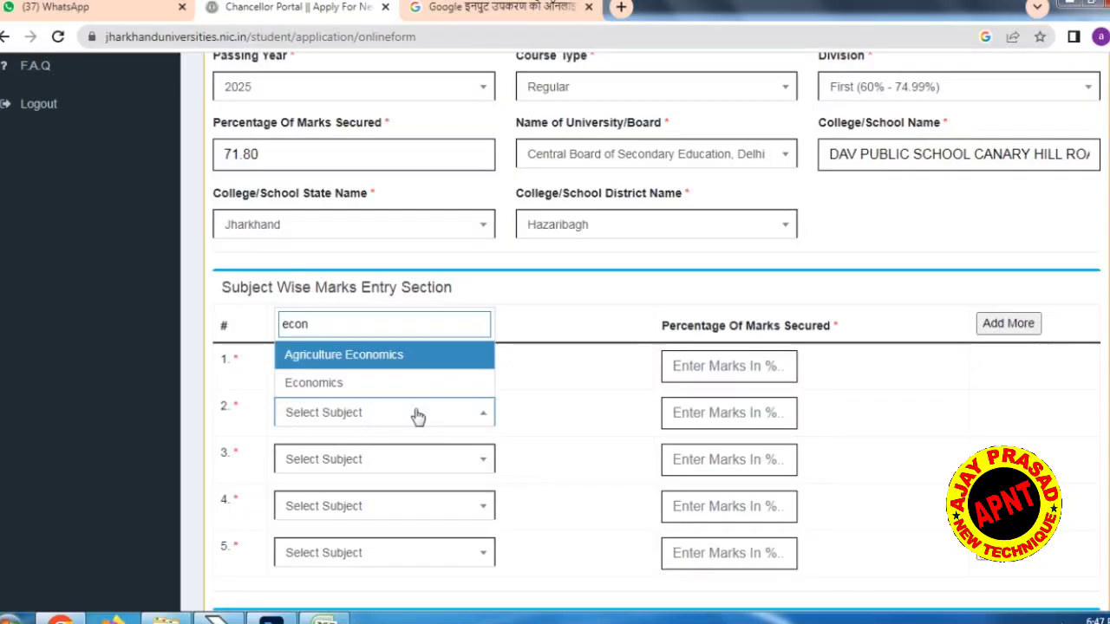
{"action": "left_click", "coordinate": [354, 384]}
- Choose Business Studies and Accountancy as the third and fourth subjects
{"action": "left_click", "coordinate": [353, 461]}
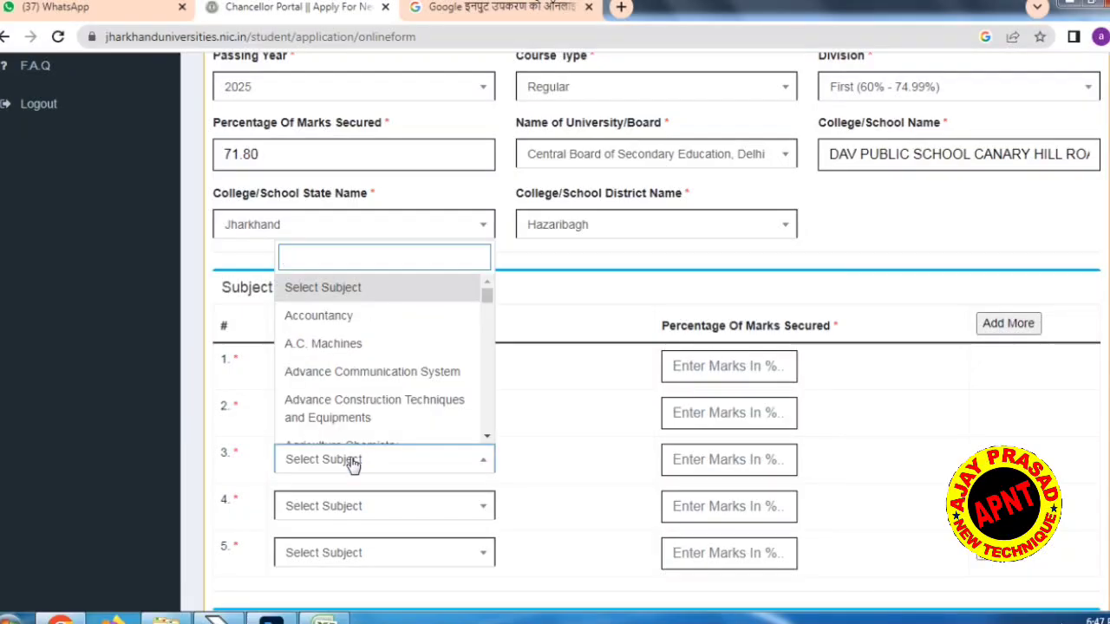
{"action": "type", "text": "bus"}
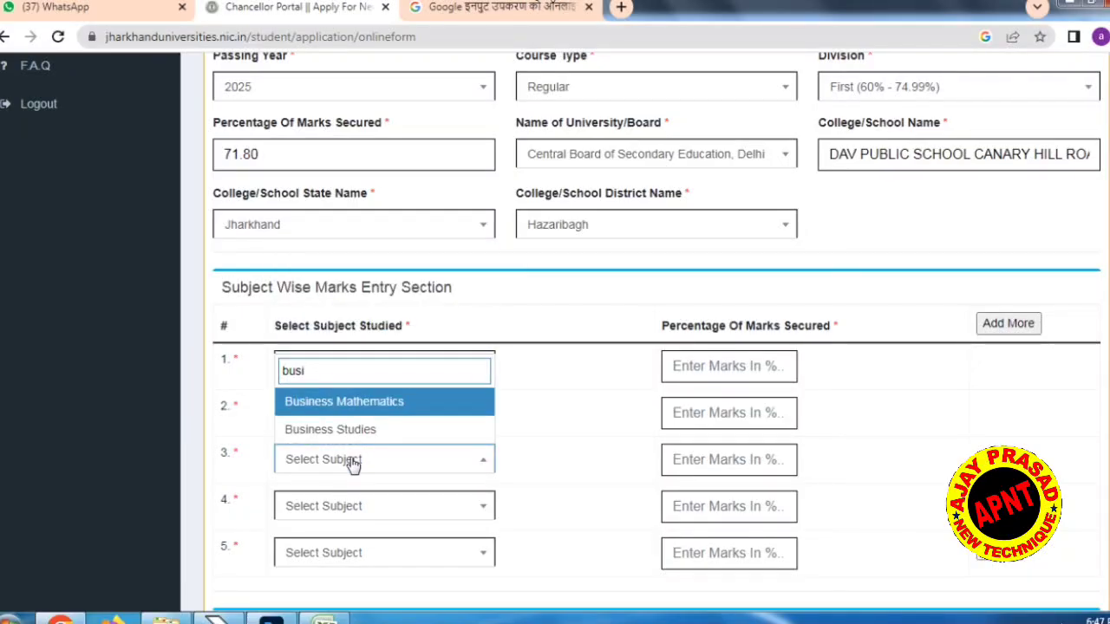
{"action": "type", "text": "i"}
{"action": "left_click", "coordinate": [347, 429]}
{"action": "left_click", "coordinate": [343, 512]}
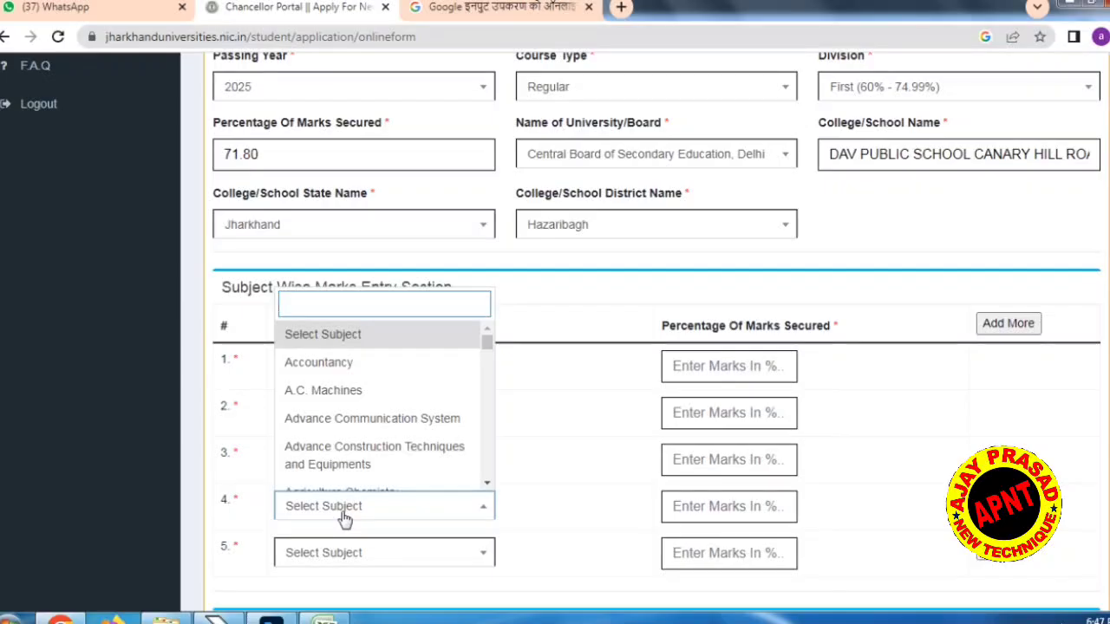
{"action": "type", "text": "acc"}
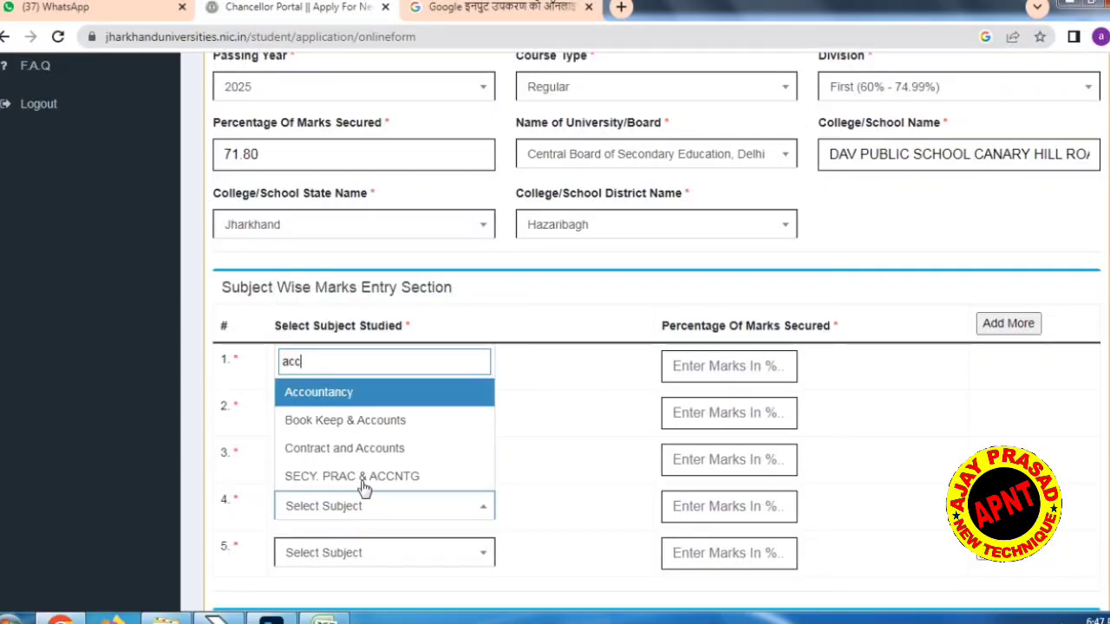
{"action": "left_click", "coordinate": [371, 392]}
- Change the fourth subject to Fine Arts and reopen the second subject's choices
{"action": "scroll", "coordinate": [345, 477], "scroll_direction": "down", "scroll_amount": 1}
{"action": "scroll", "coordinate": [342, 497], "scroll_direction": "down", "scroll_amount": 1}
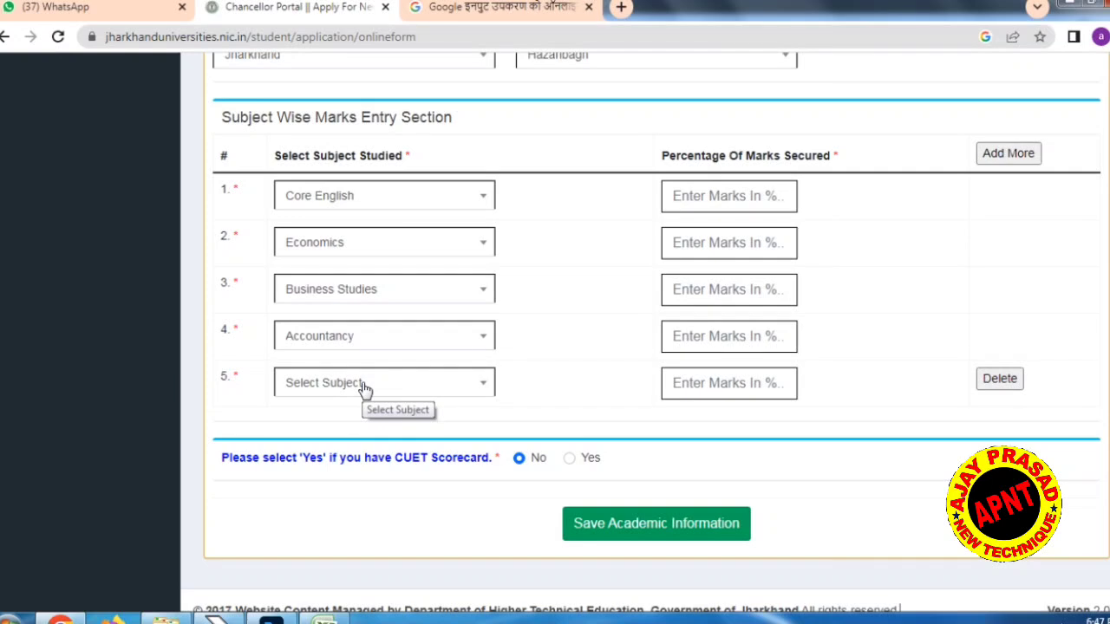
{"action": "left_click", "coordinate": [392, 345]}
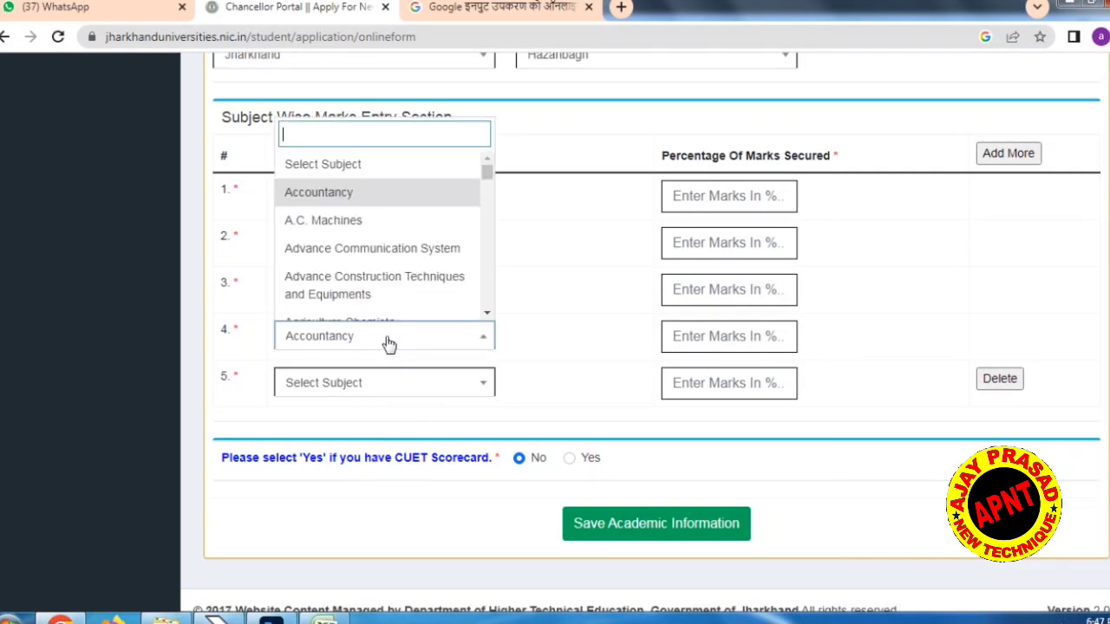
{"action": "left_click", "coordinate": [426, 256]}
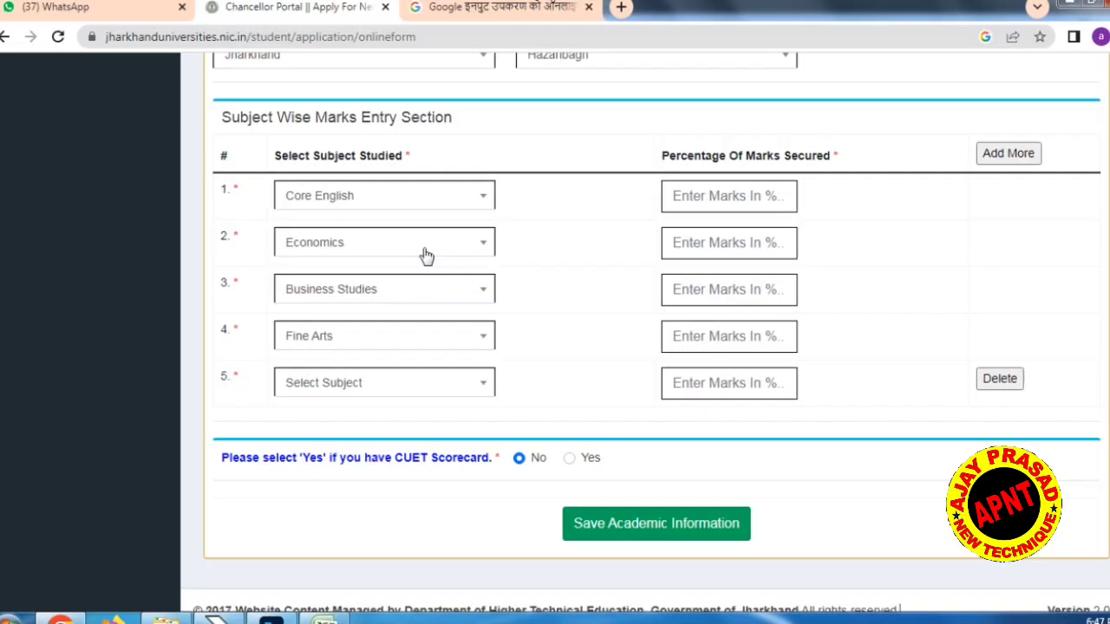
{"action": "left_click", "coordinate": [425, 254]}
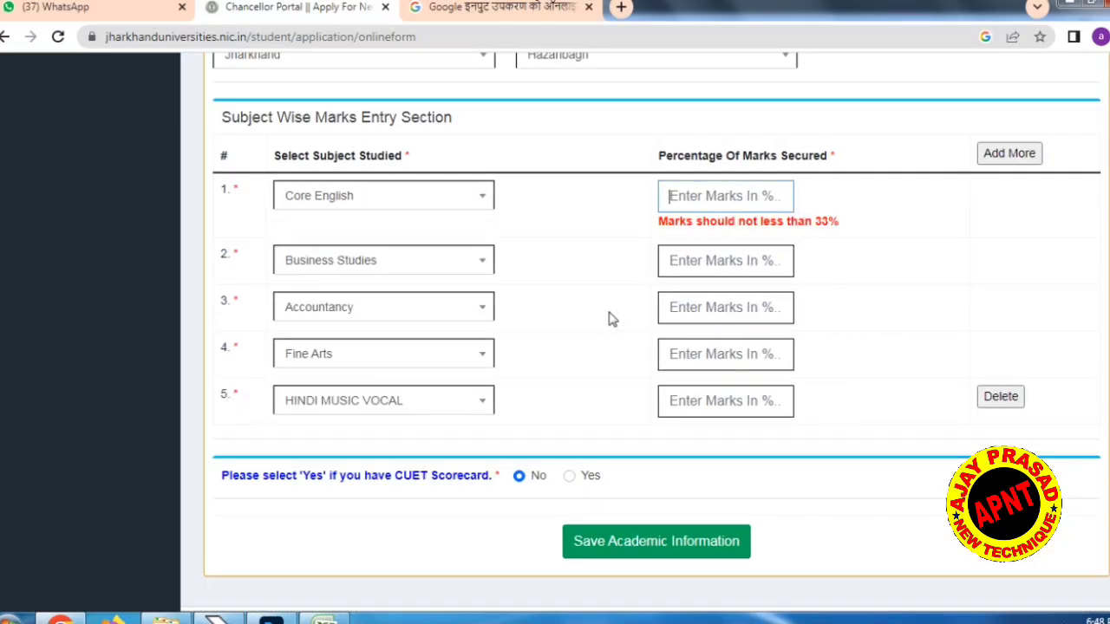
{"action": "scroll", "coordinate": [610, 319], "scroll_direction": "up", "scroll_amount": 1}
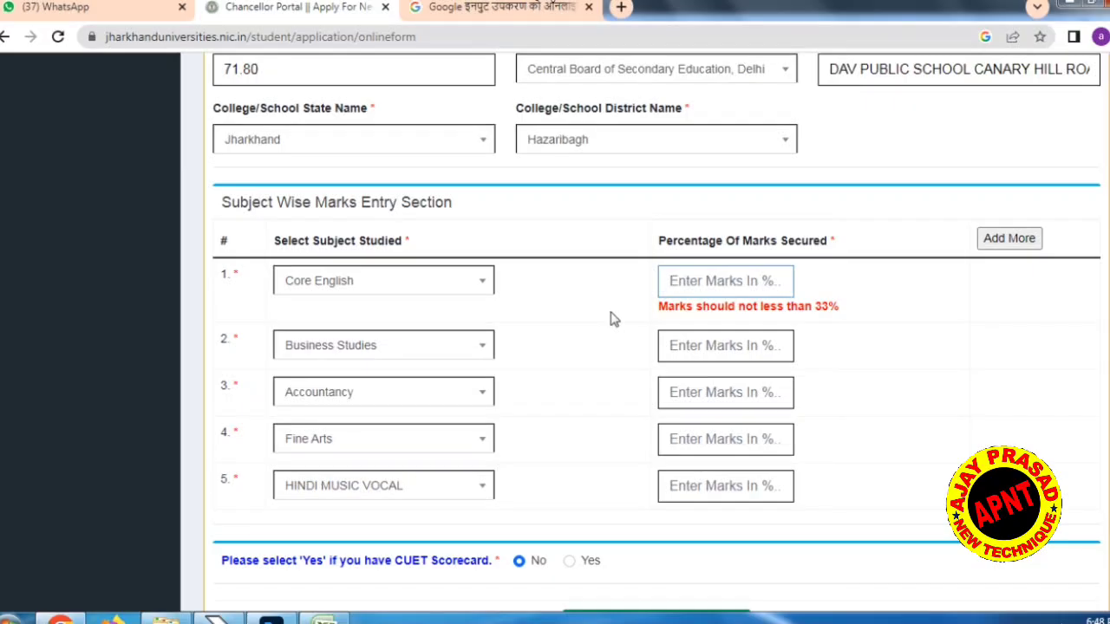
- Enter marks of 81, 50, 49, 89 and 90 for the five subjects
{"action": "type", "text": "81"}
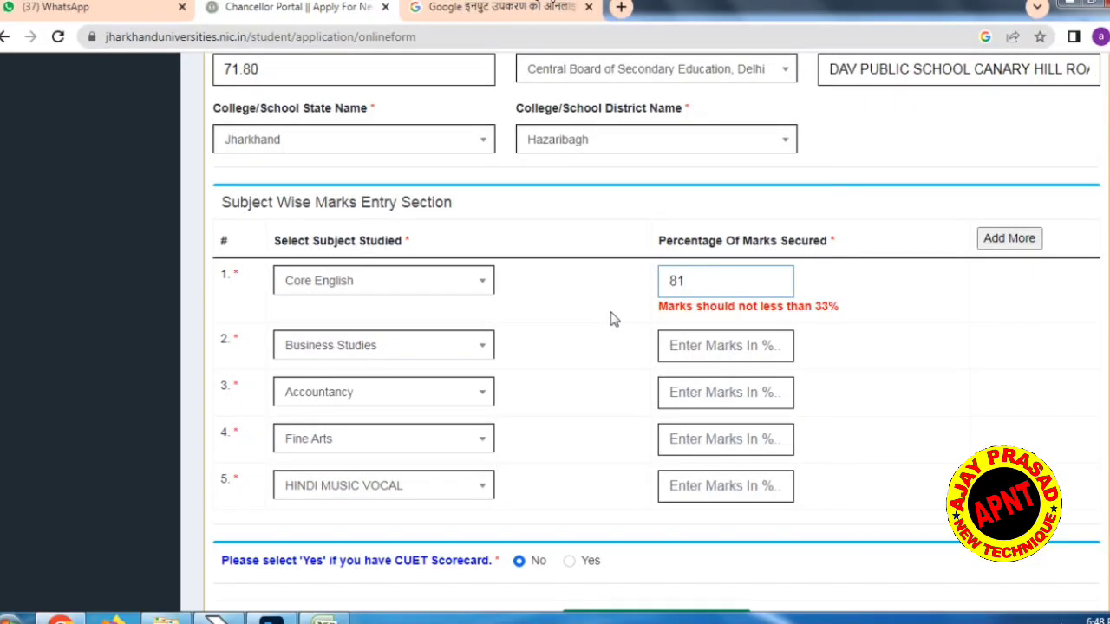
{"action": "key", "text": "Tab"}
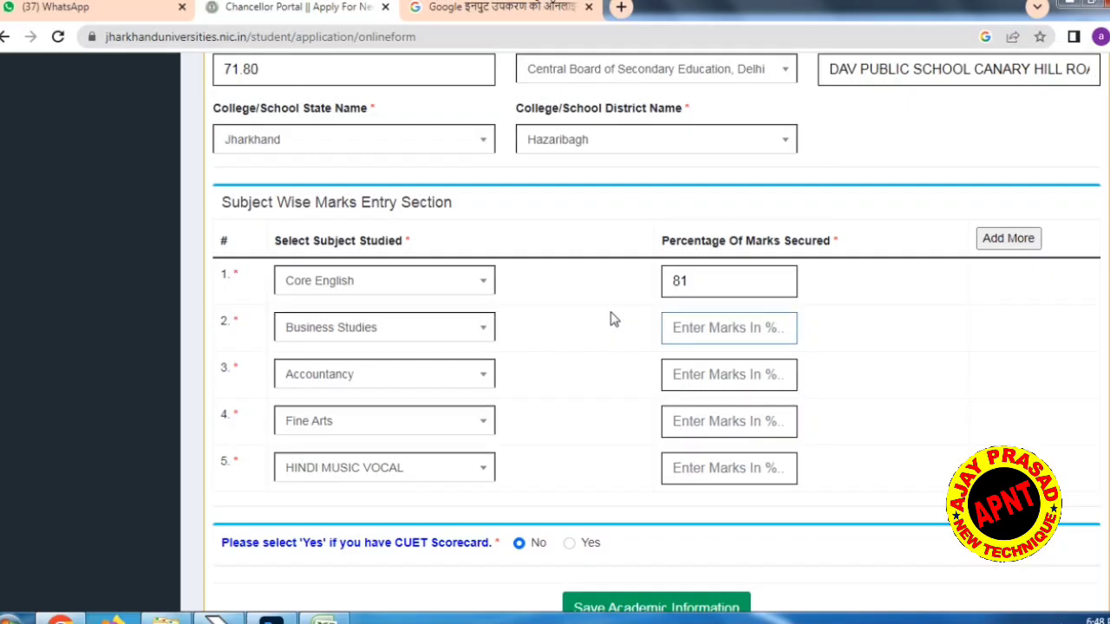
{"action": "type", "text": "50"}
{"action": "key", "text": "Tab"}
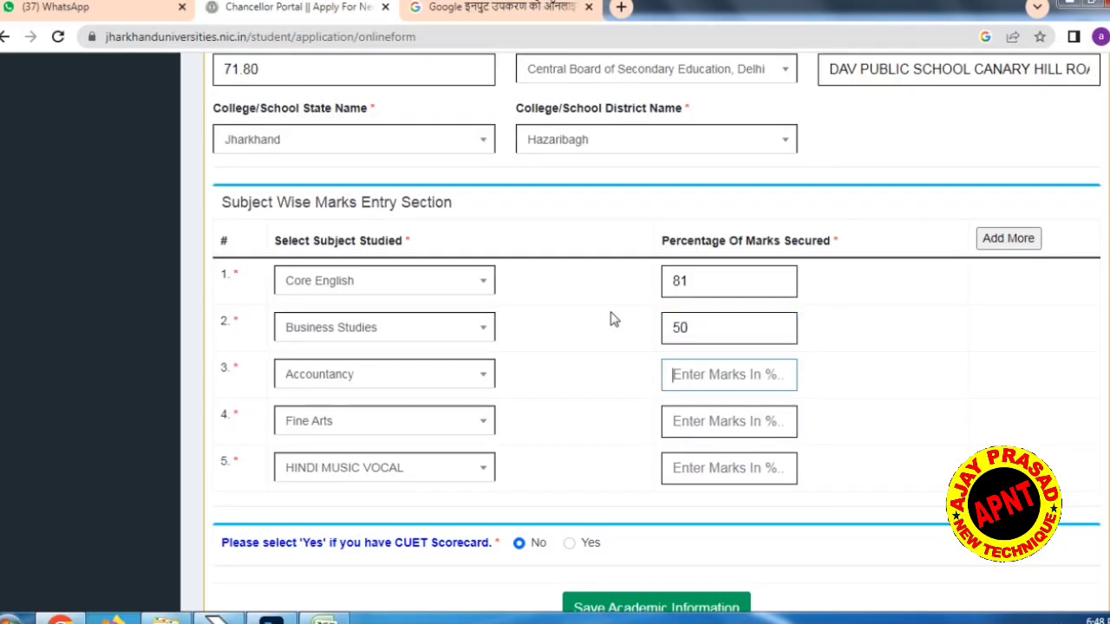
{"action": "type", "text": "49"}
{"action": "key", "text": "Tab"}
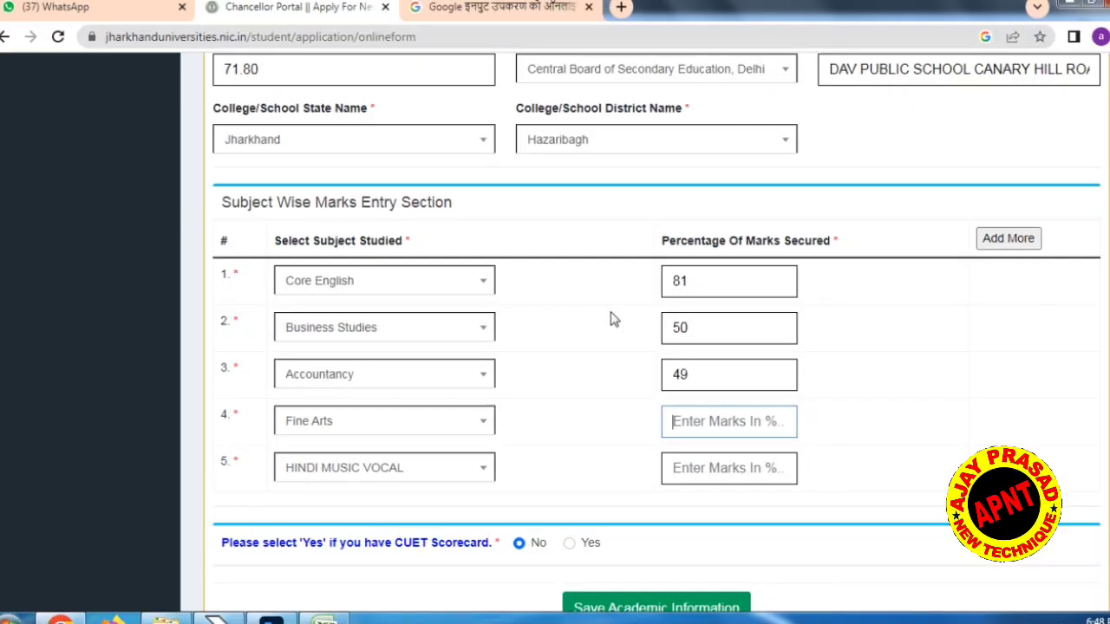
{"action": "type", "text": "89"}
{"action": "key", "text": "Tab"}
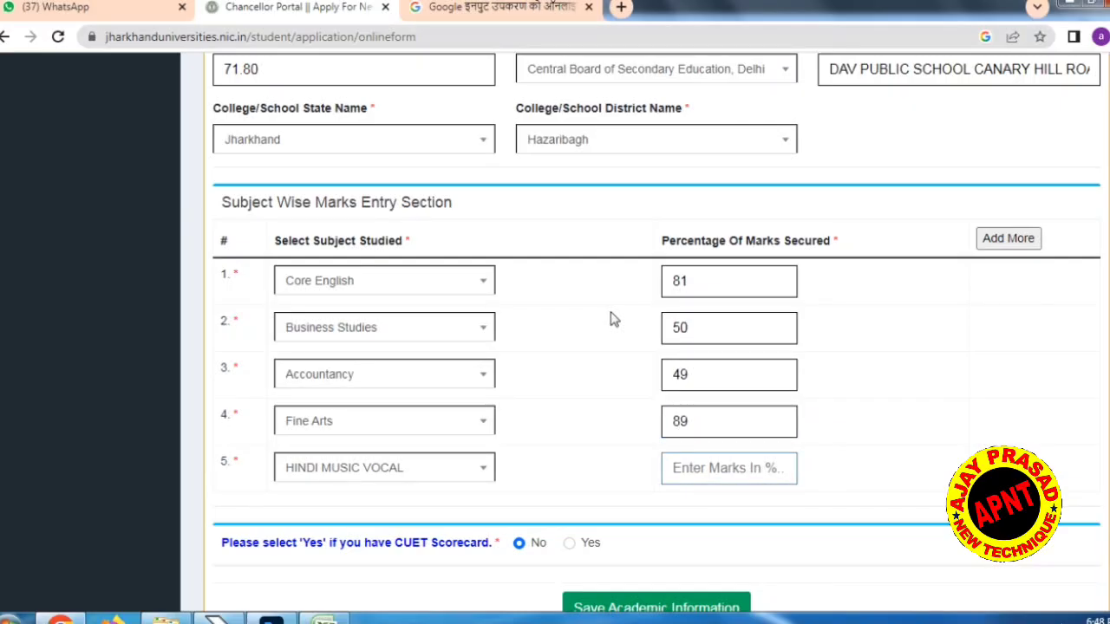
{"action": "type", "text": "90"}
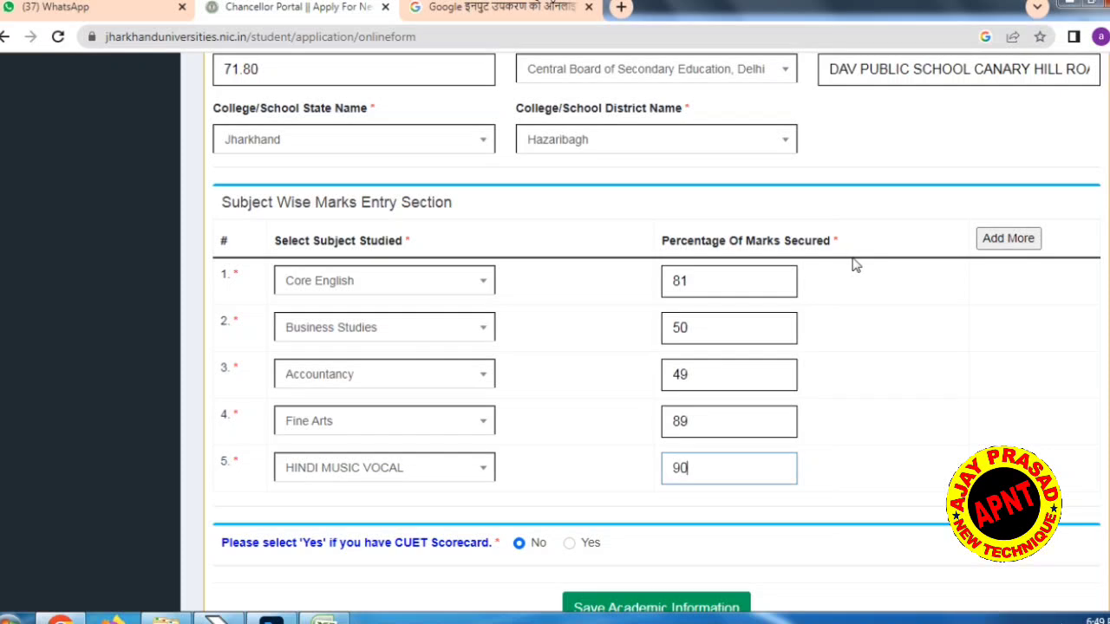
{"action": "scroll", "coordinate": [768, 295], "scroll_direction": "down", "scroll_amount": 1}
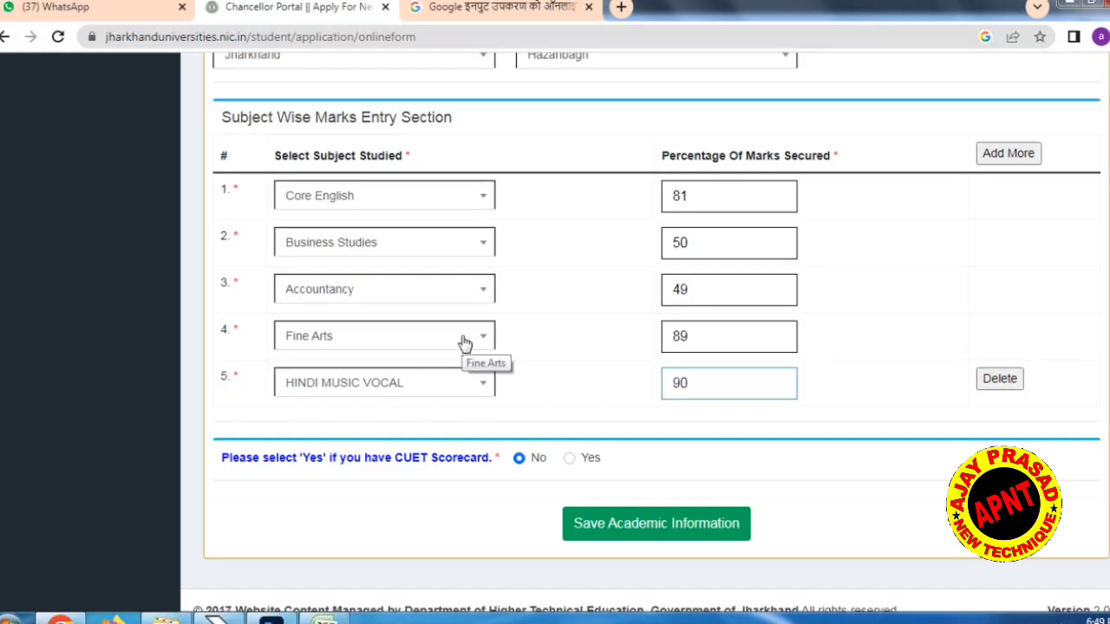
- Replace Fine Arts with Painting as the fourth subject
{"action": "left_click", "coordinate": [464, 343]}
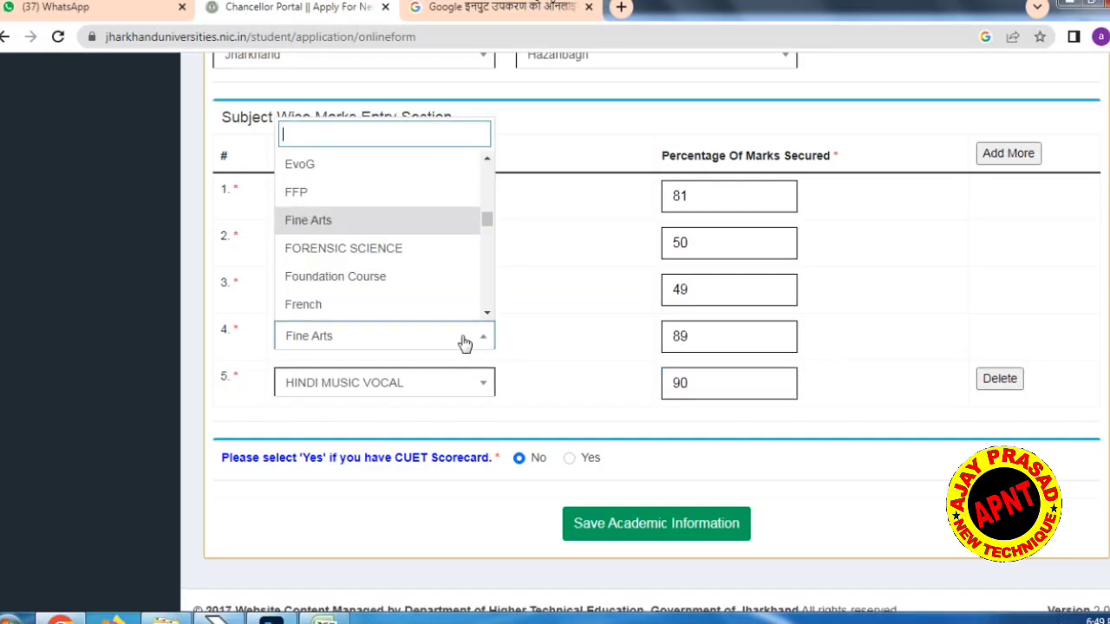
{"action": "type", "text": "pain"}
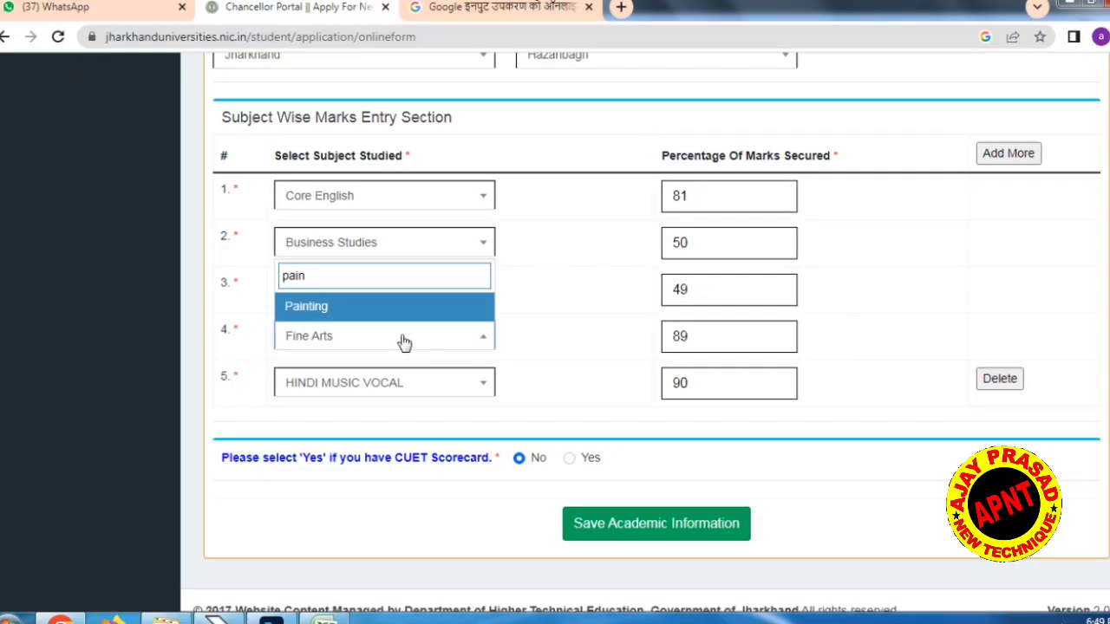
{"action": "left_click", "coordinate": [372, 317]}
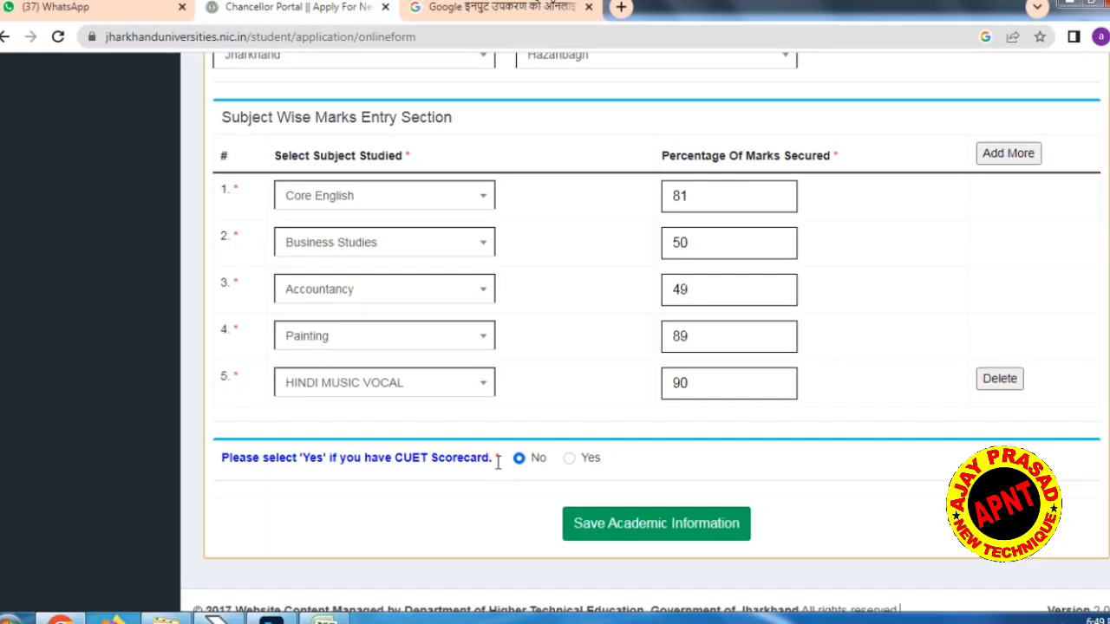
{"action": "left_click", "coordinate": [569, 458]}
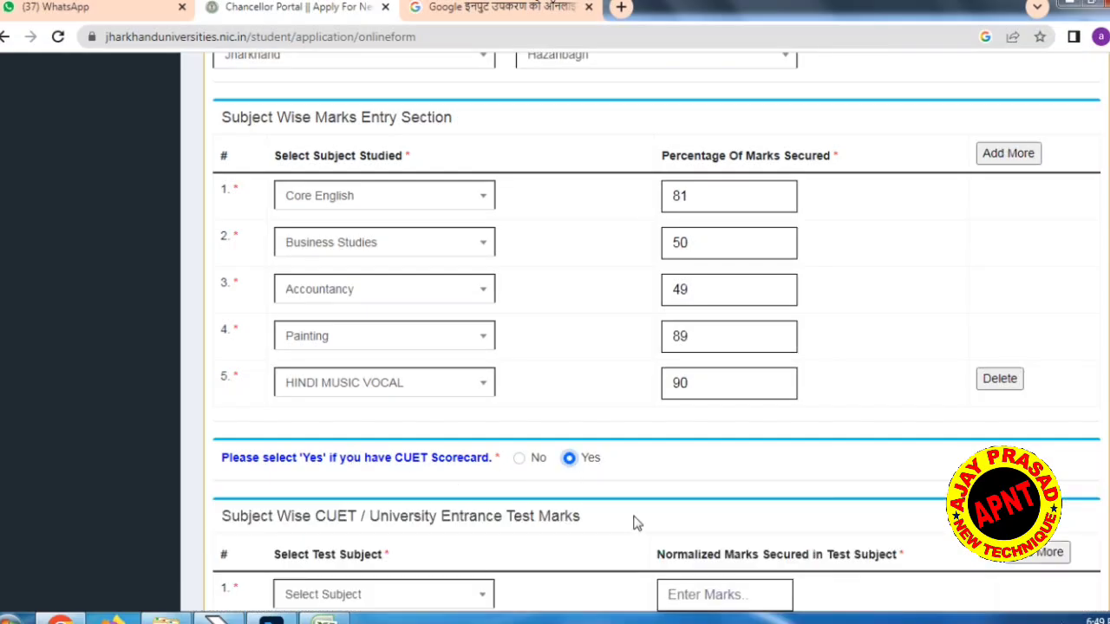
{"action": "scroll", "coordinate": [633, 523], "scroll_direction": "down", "scroll_amount": 3}
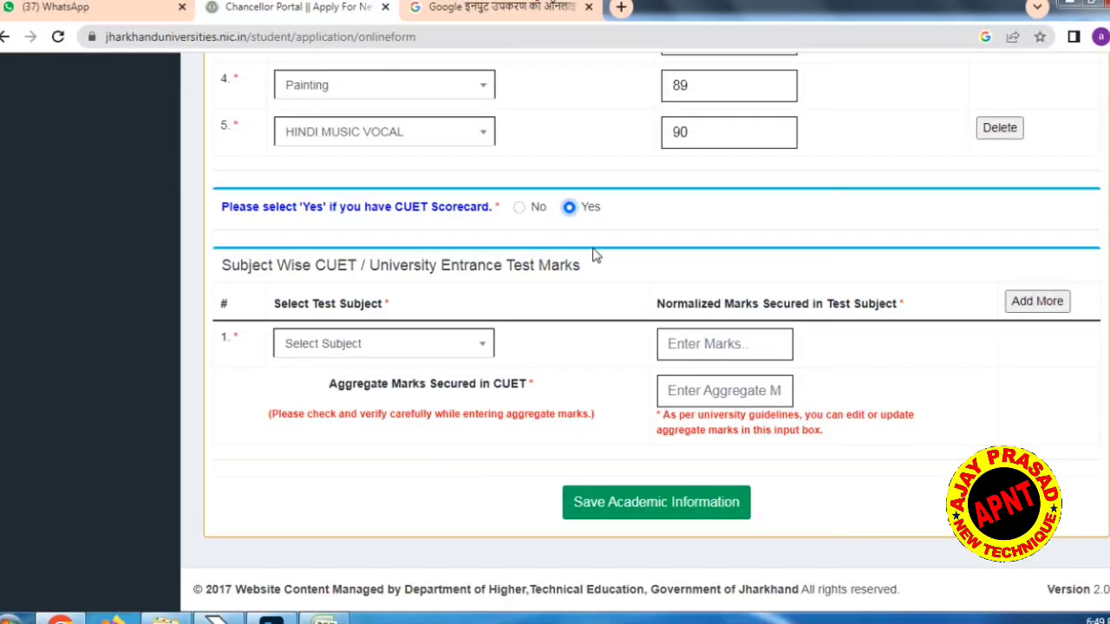
{"action": "left_click", "coordinate": [519, 206]}
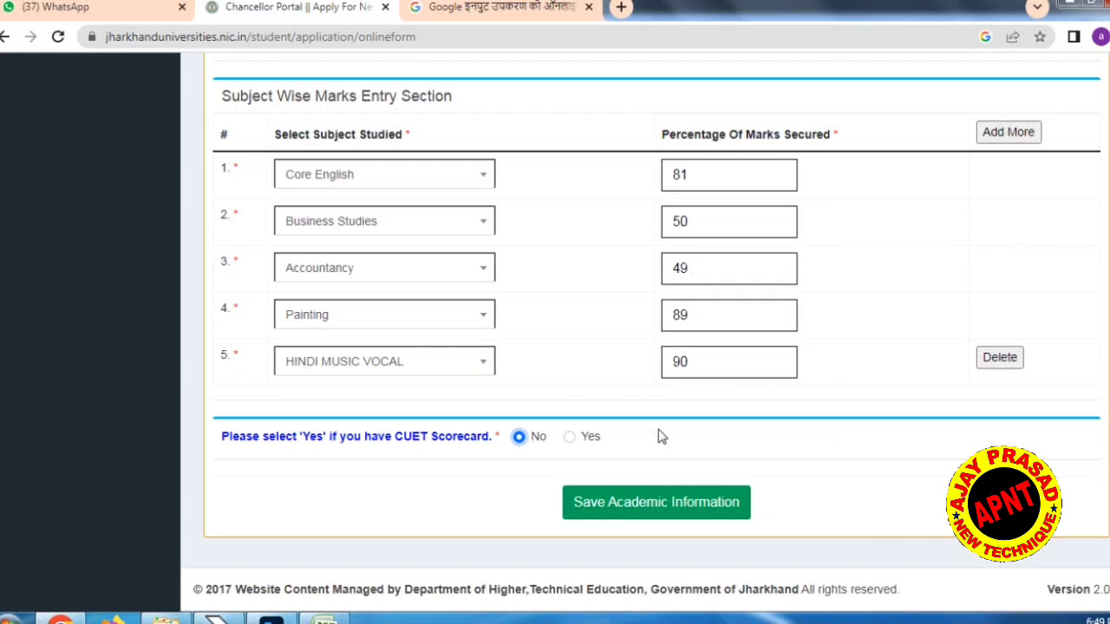
- Save the academic information, then save again with Economics at 47 as sixth subject
{"action": "left_click", "coordinate": [639, 509]}
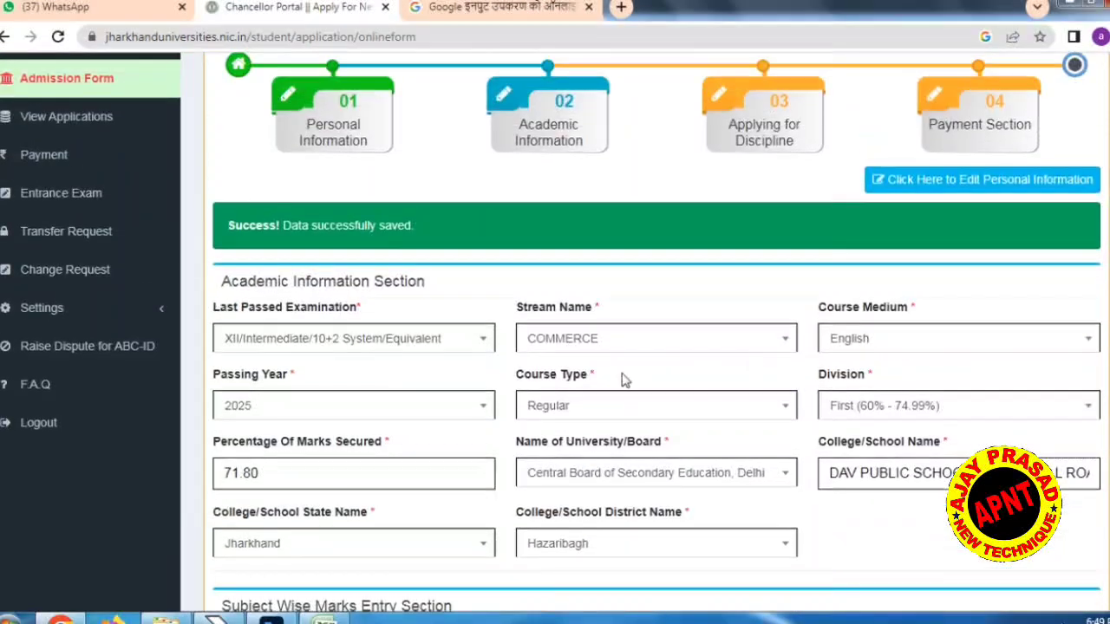
{"action": "scroll", "coordinate": [389, 383], "scroll_direction": "down", "scroll_amount": 1}
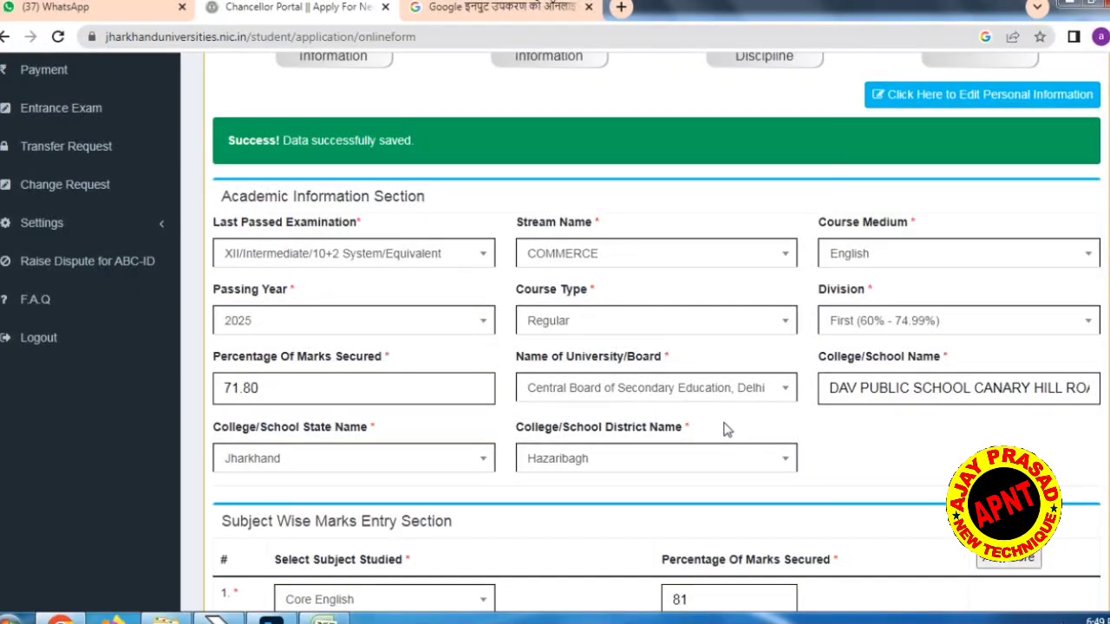
{"action": "scroll", "coordinate": [729, 426], "scroll_direction": "down", "scroll_amount": 1}
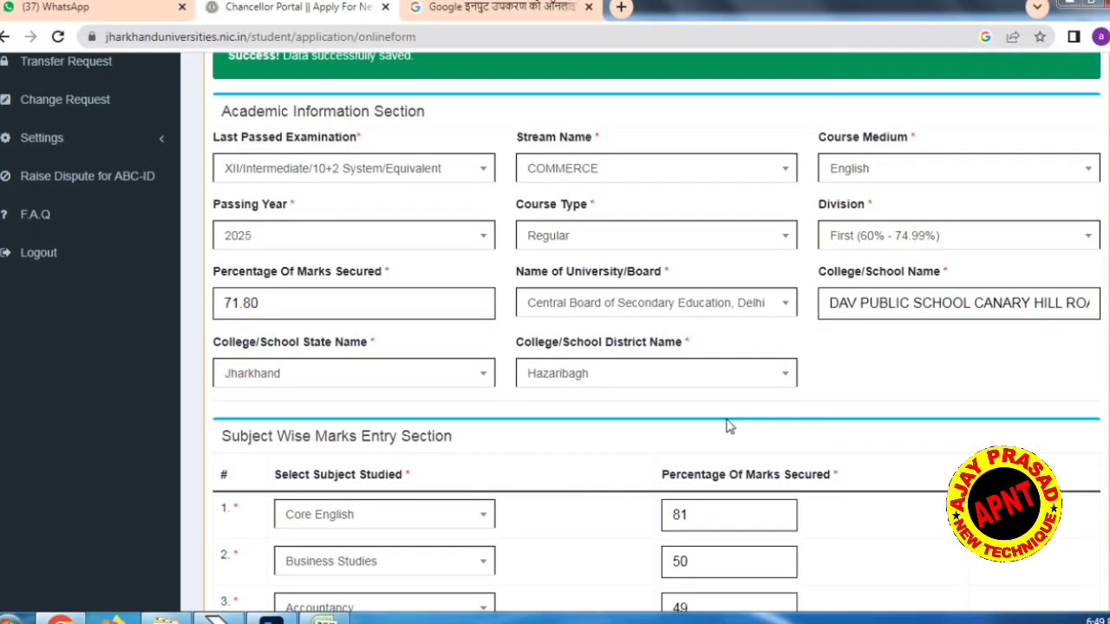
{"action": "scroll", "coordinate": [728, 426], "scroll_direction": "down", "scroll_amount": 5}
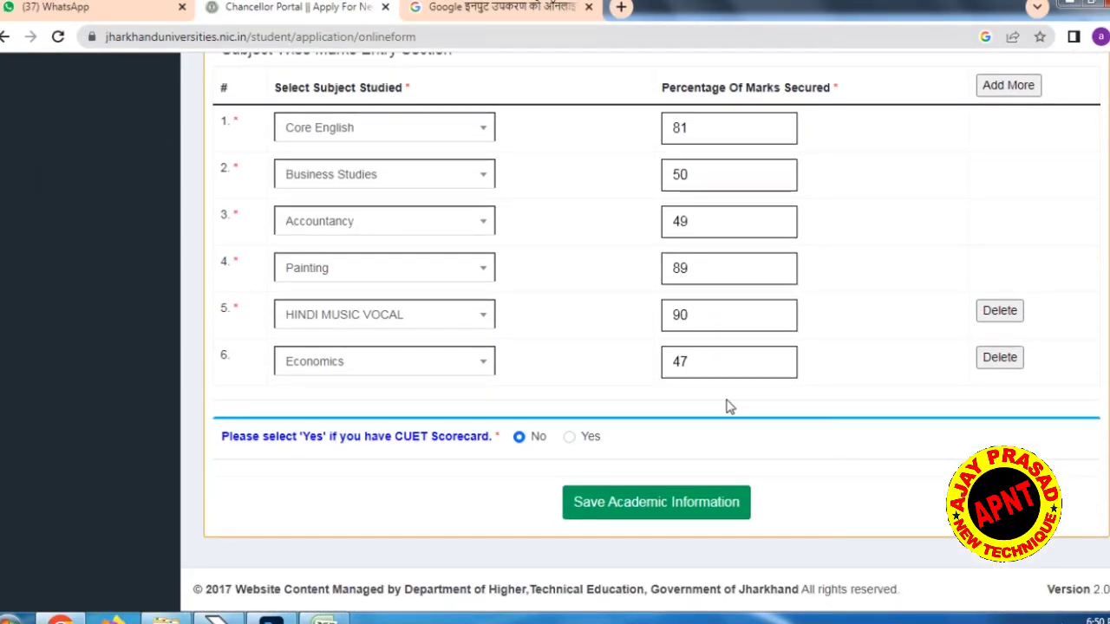
{"action": "left_click", "coordinate": [652, 503]}
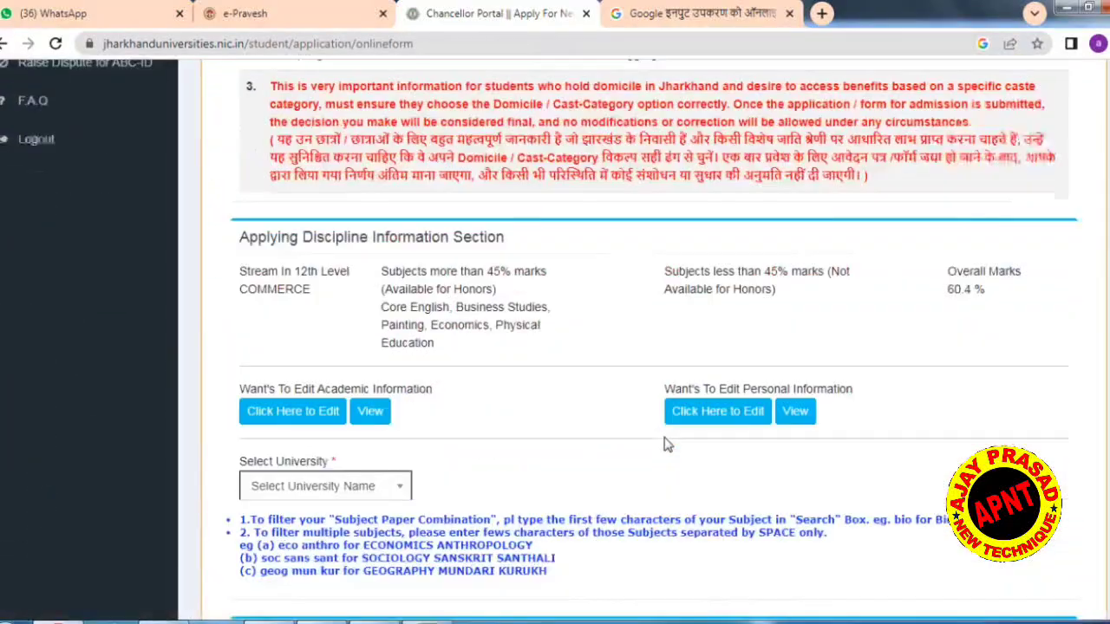
- Choose Vinoba Bhave University and K. B. Women's College, Hazaribag
{"action": "left_click", "coordinate": [338, 457]}
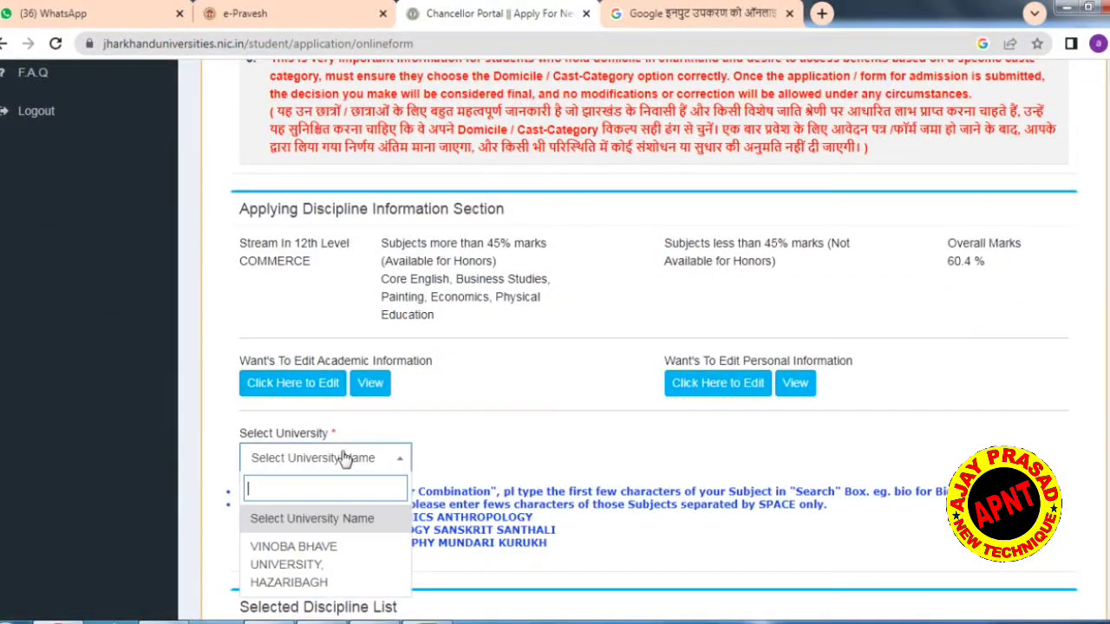
{"action": "left_click", "coordinate": [290, 563]}
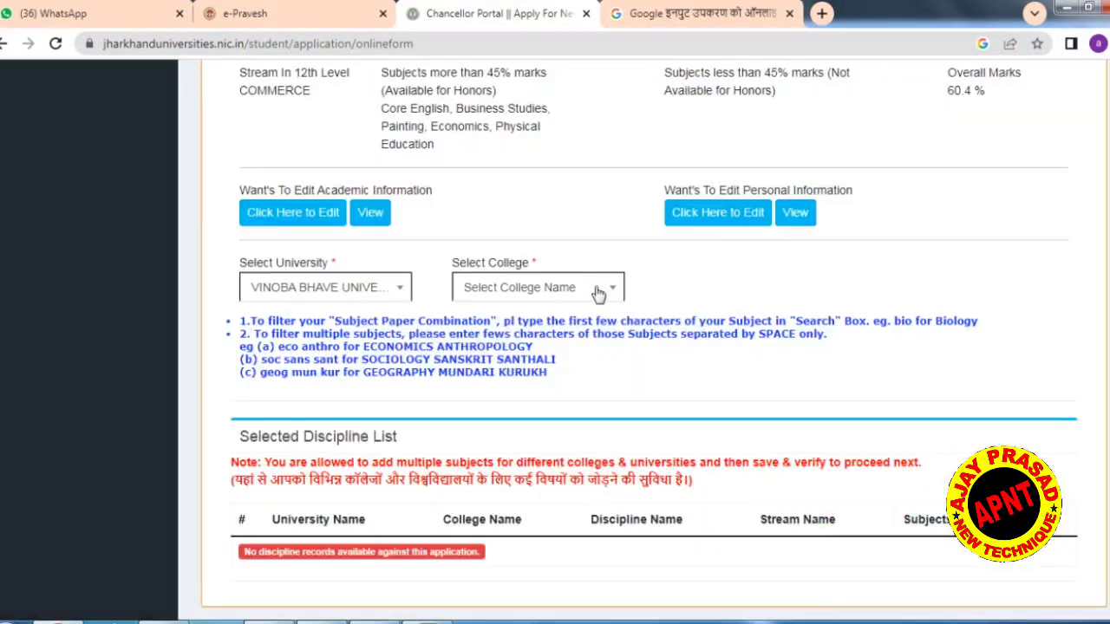
{"action": "left_click", "coordinate": [599, 293]}
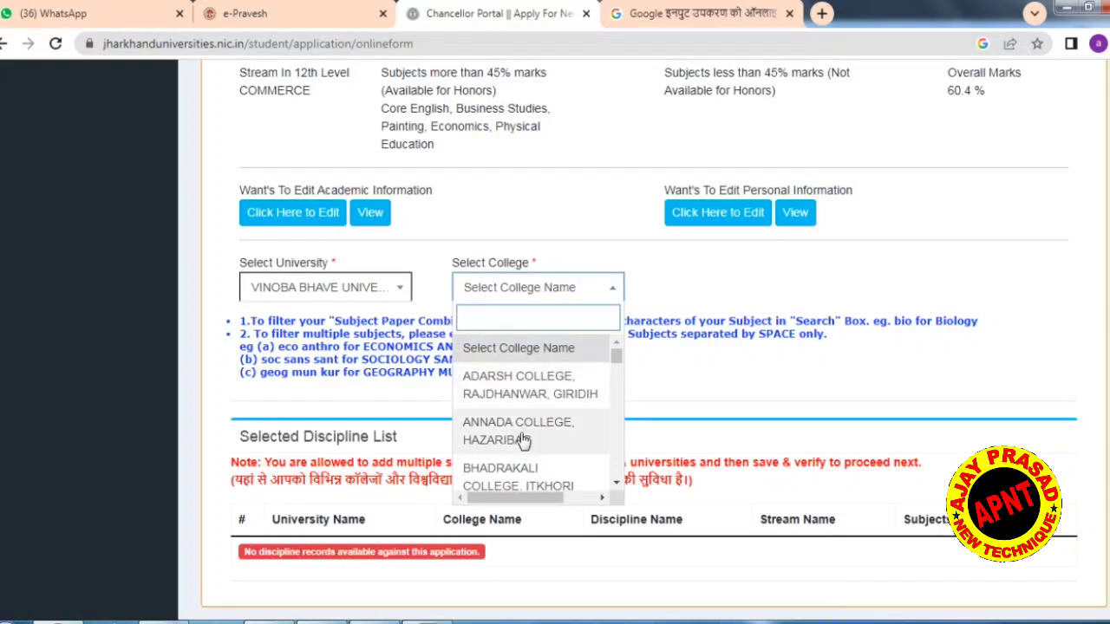
{"action": "scroll", "coordinate": [524, 438], "scroll_direction": "down", "scroll_amount": 3}
{"action": "scroll", "coordinate": [527, 436], "scroll_direction": "down", "scroll_amount": 5}
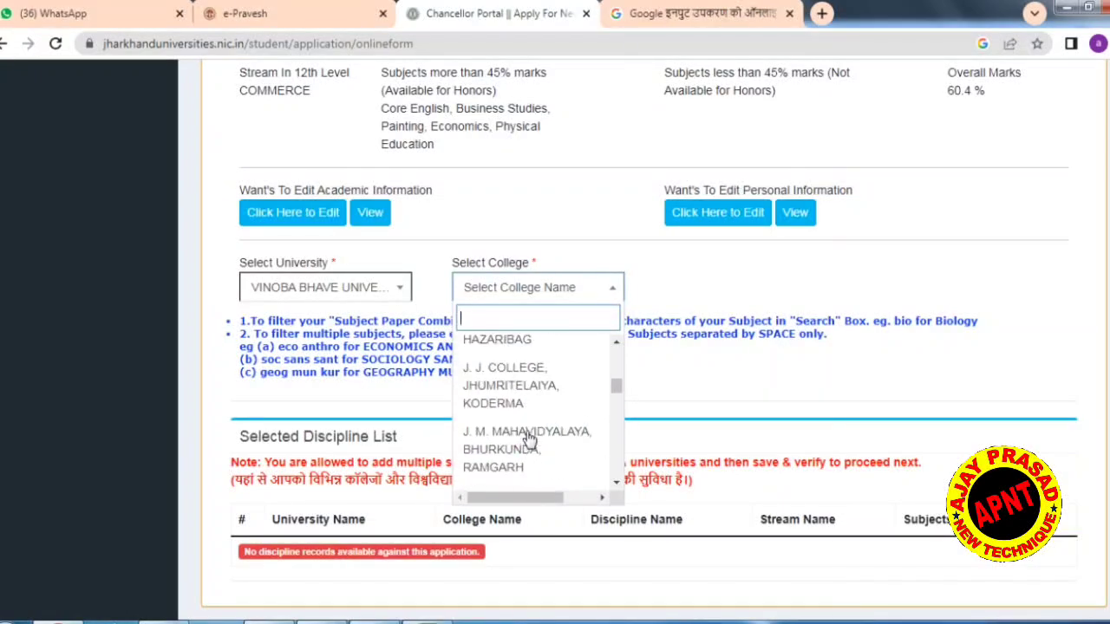
{"action": "scroll", "coordinate": [527, 438], "scroll_direction": "down", "scroll_amount": 1}
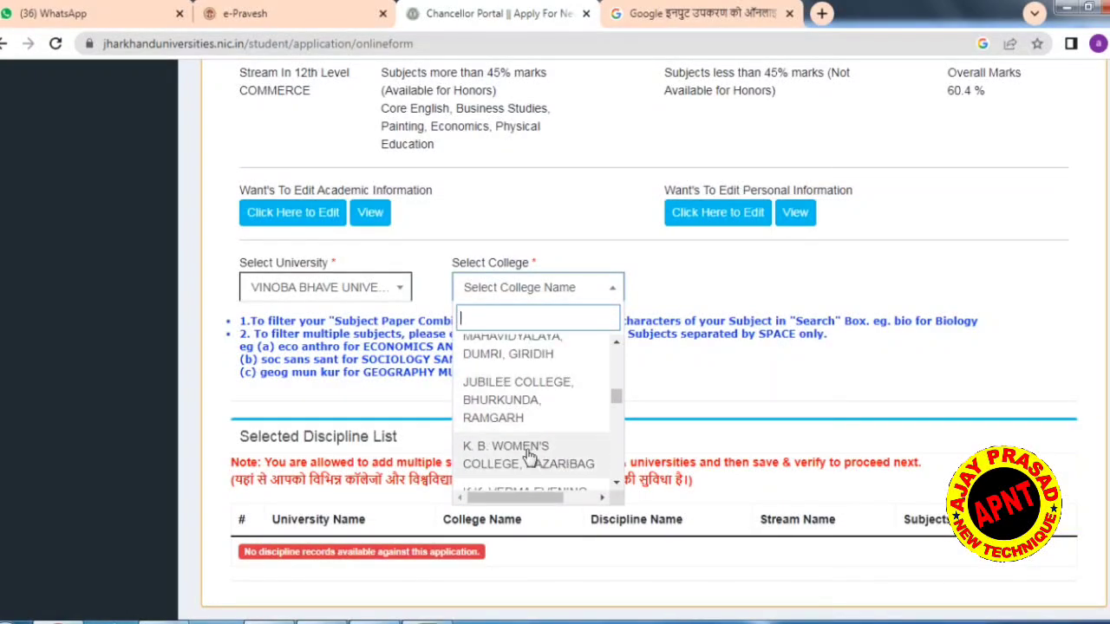
{"action": "left_click", "coordinate": [525, 453]}
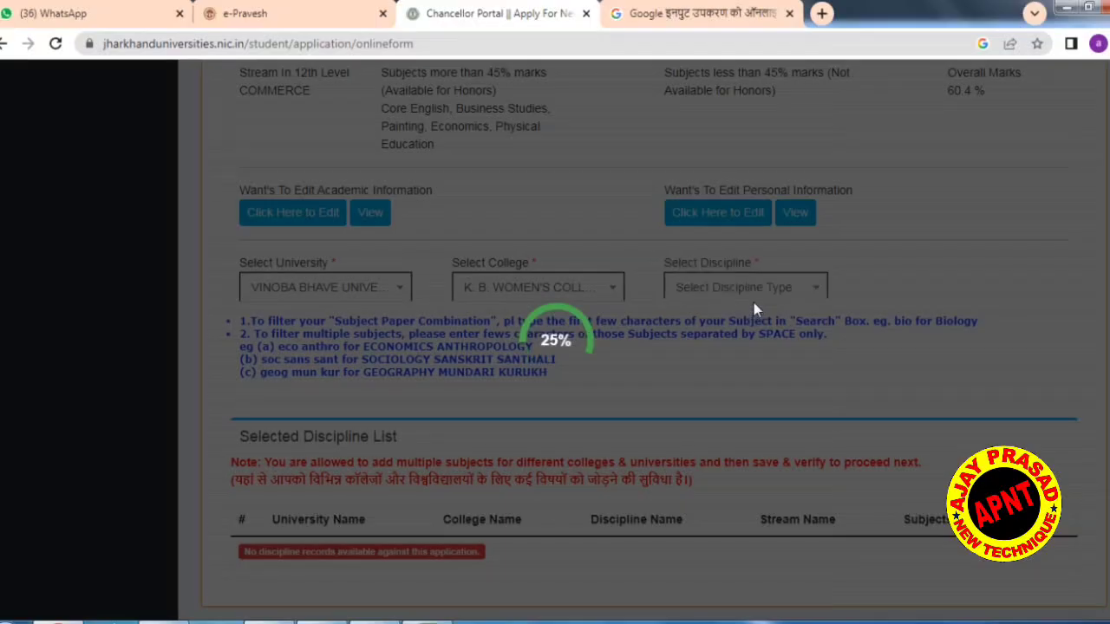
- Set the discipline to REGULAR and the stream to Humanities and Social Sciences
{"action": "left_click", "coordinate": [752, 291]}
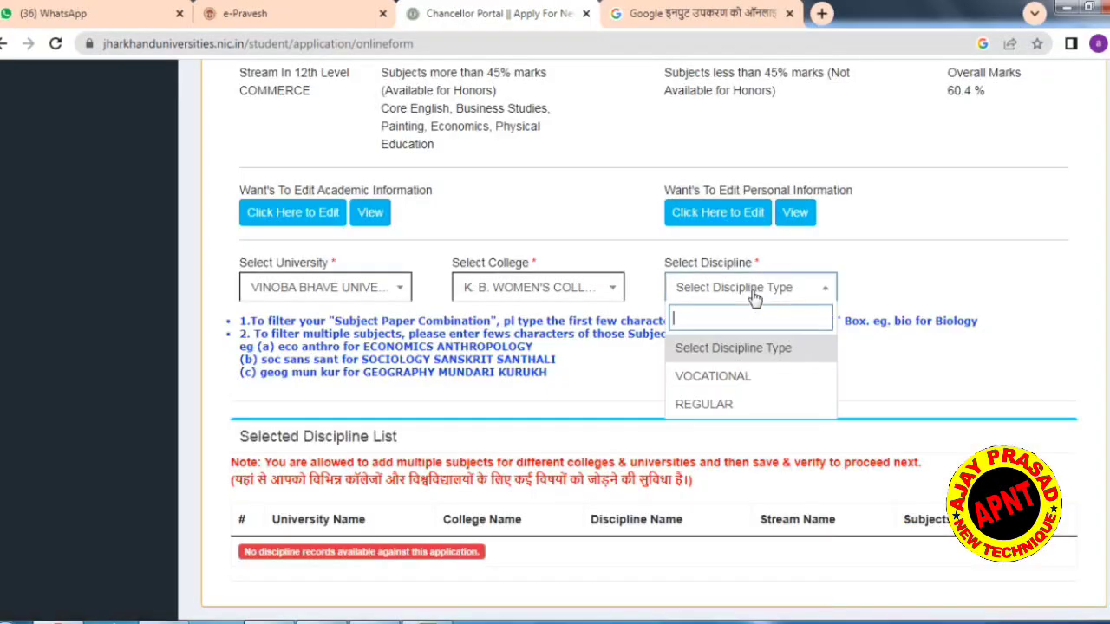
{"action": "left_click", "coordinate": [728, 405]}
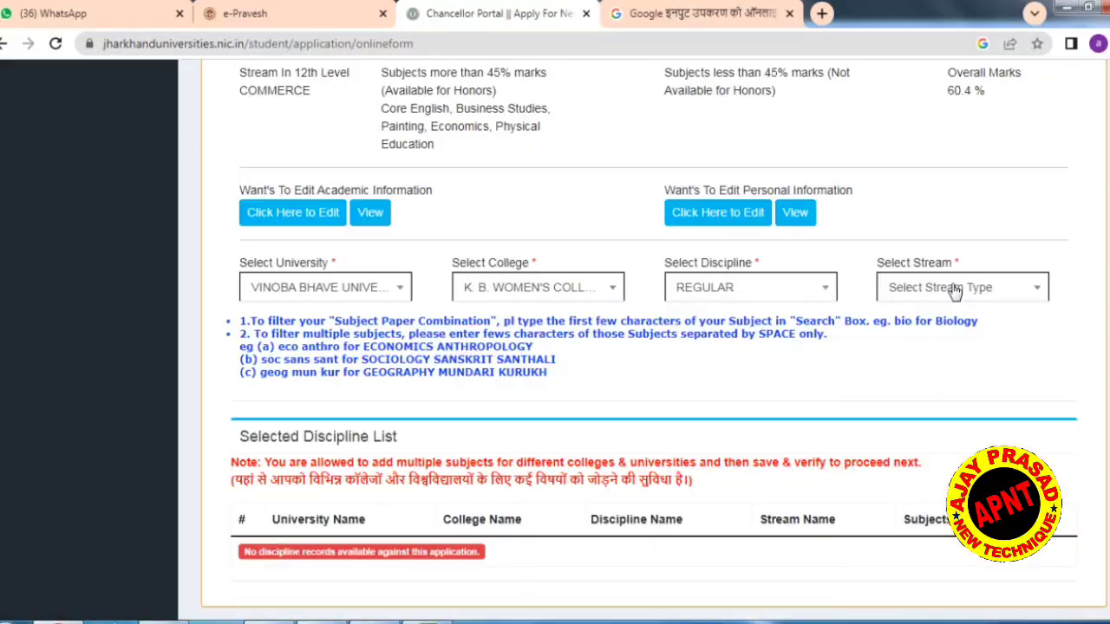
{"action": "left_click", "coordinate": [953, 293]}
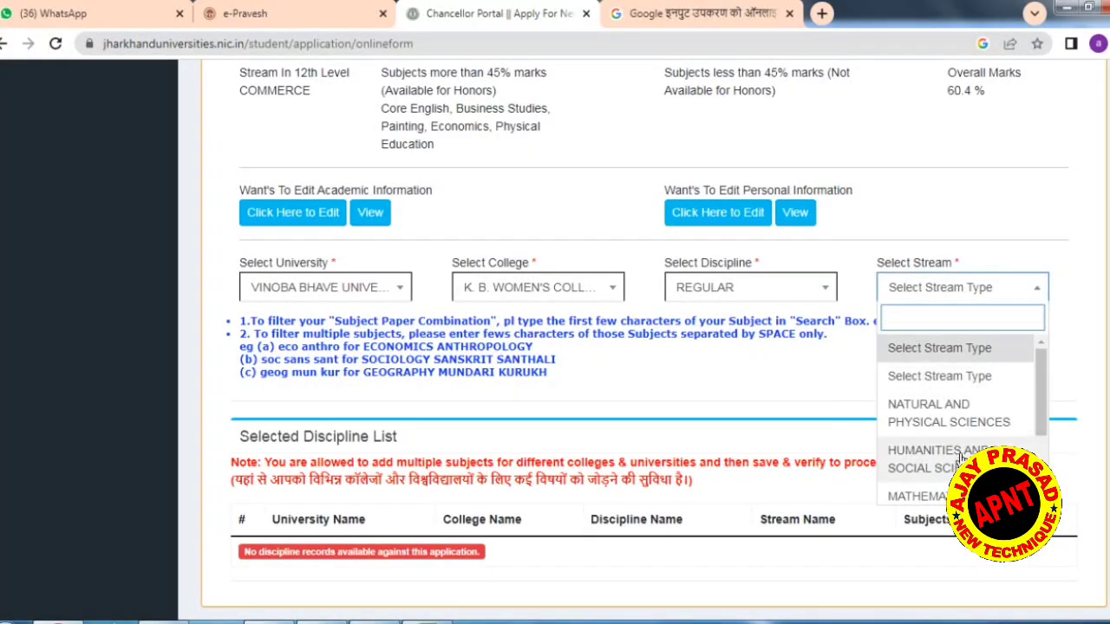
{"action": "left_click", "coordinate": [947, 476]}
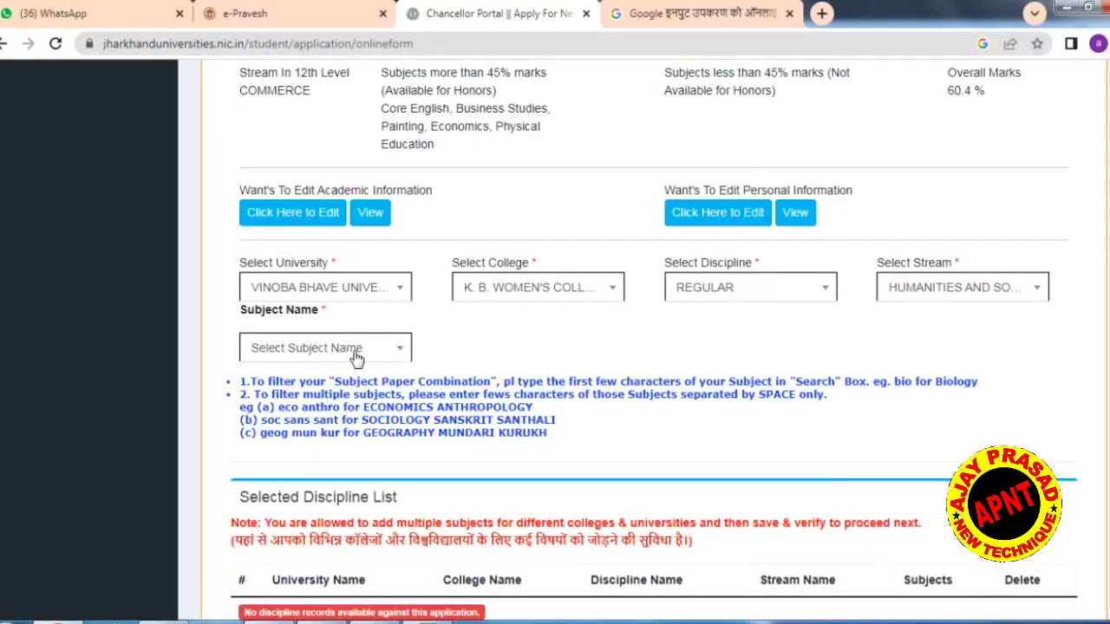
- Browse the subject name list and close it without choosing a subject
{"action": "left_click", "coordinate": [358, 349]}
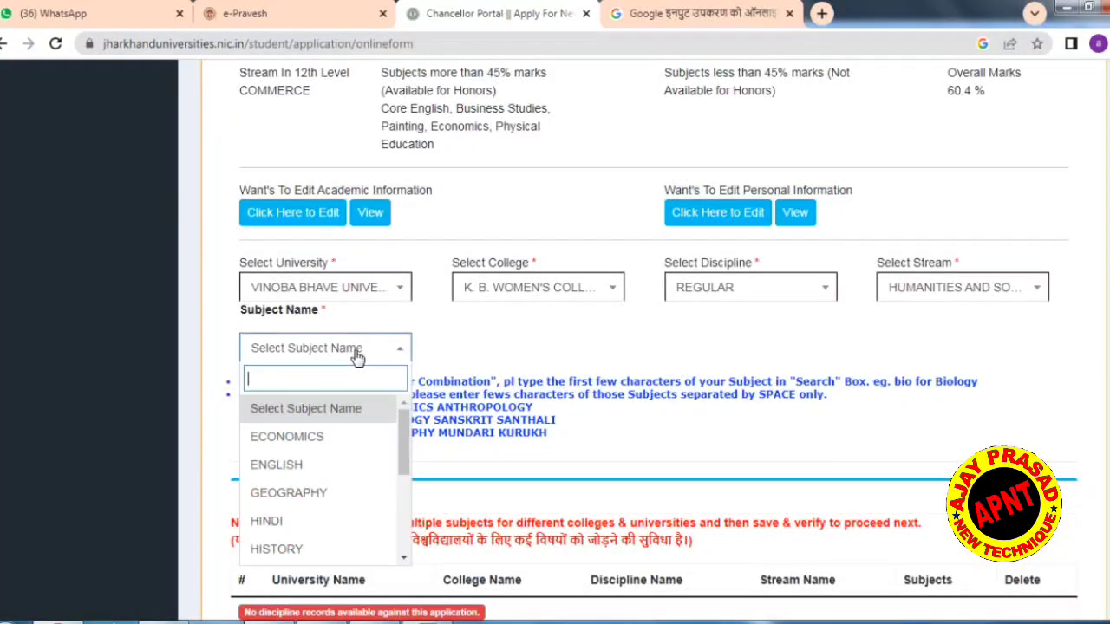
{"action": "scroll", "coordinate": [341, 468], "scroll_direction": "down", "scroll_amount": 5}
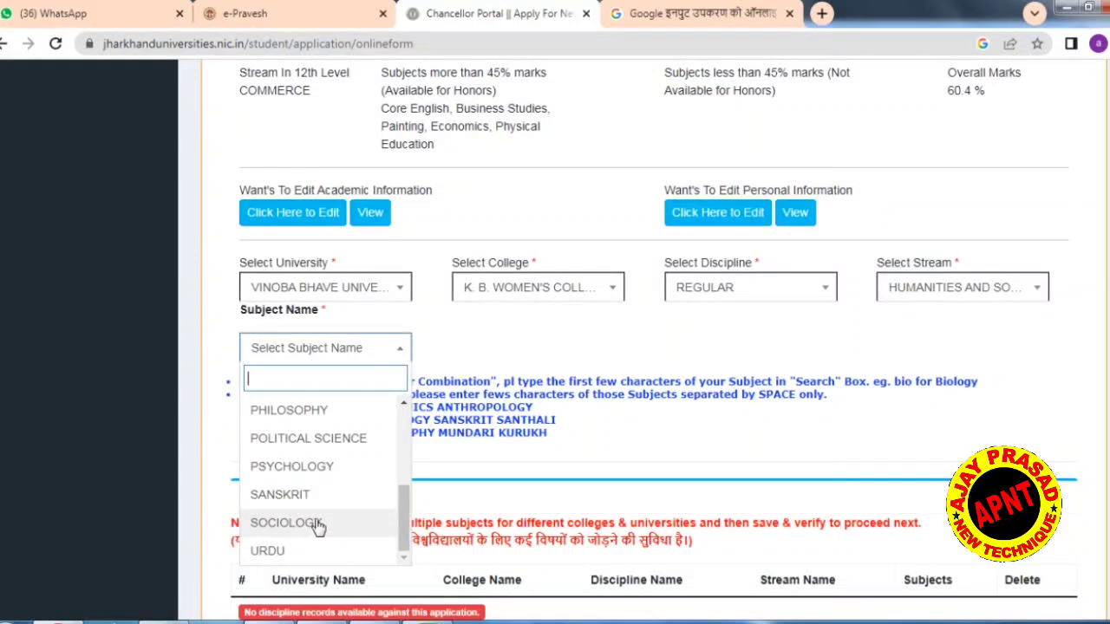
{"action": "scroll", "coordinate": [318, 525], "scroll_direction": "up", "scroll_amount": 3}
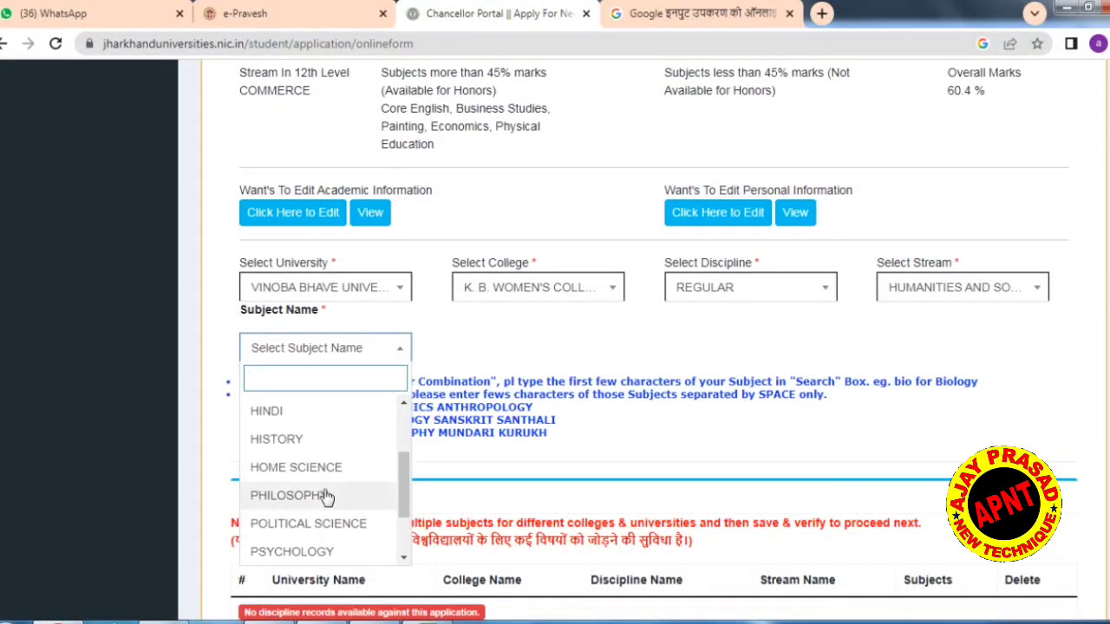
{"action": "scroll", "coordinate": [327, 492], "scroll_direction": "up", "scroll_amount": 1}
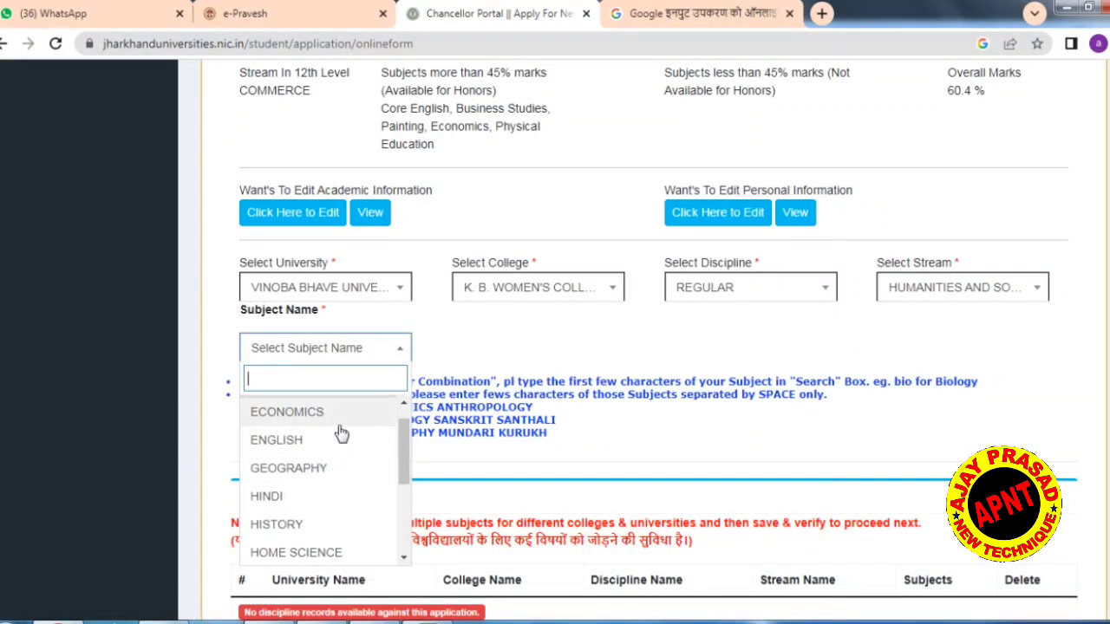
{"action": "scroll", "coordinate": [336, 461], "scroll_direction": "down", "scroll_amount": 4}
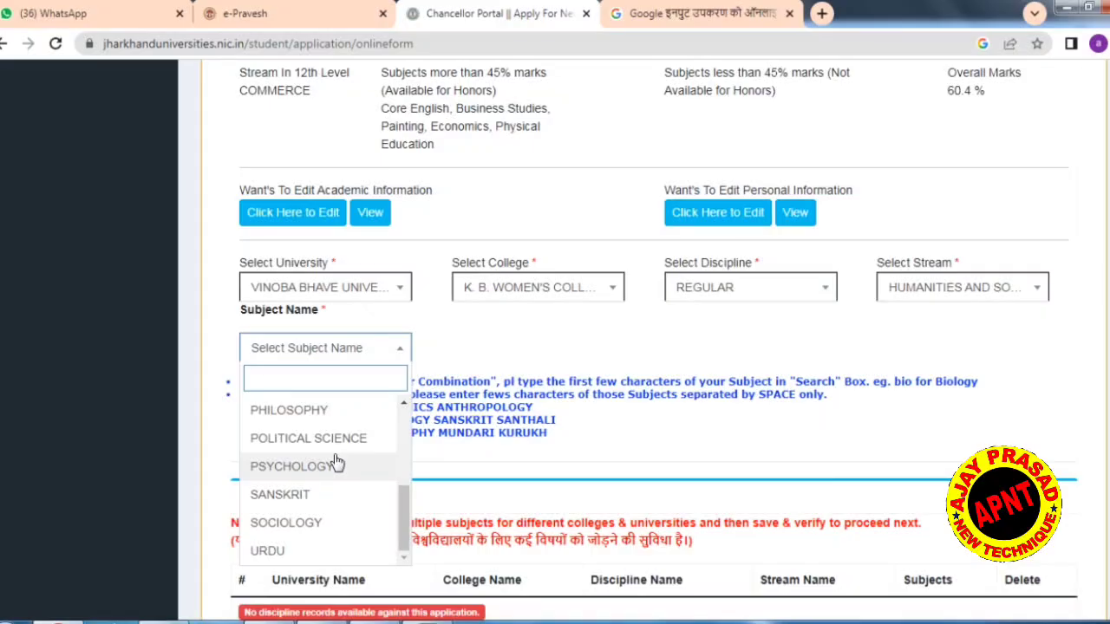
{"action": "left_click", "coordinate": [490, 351]}
- Switch to VOCATIONAL, BACHELOR OF ARTS, FASHION DESIGNING and pick the UG (V) - BA / FASHION DESIGNING combination
{"action": "left_click", "coordinate": [796, 300]}
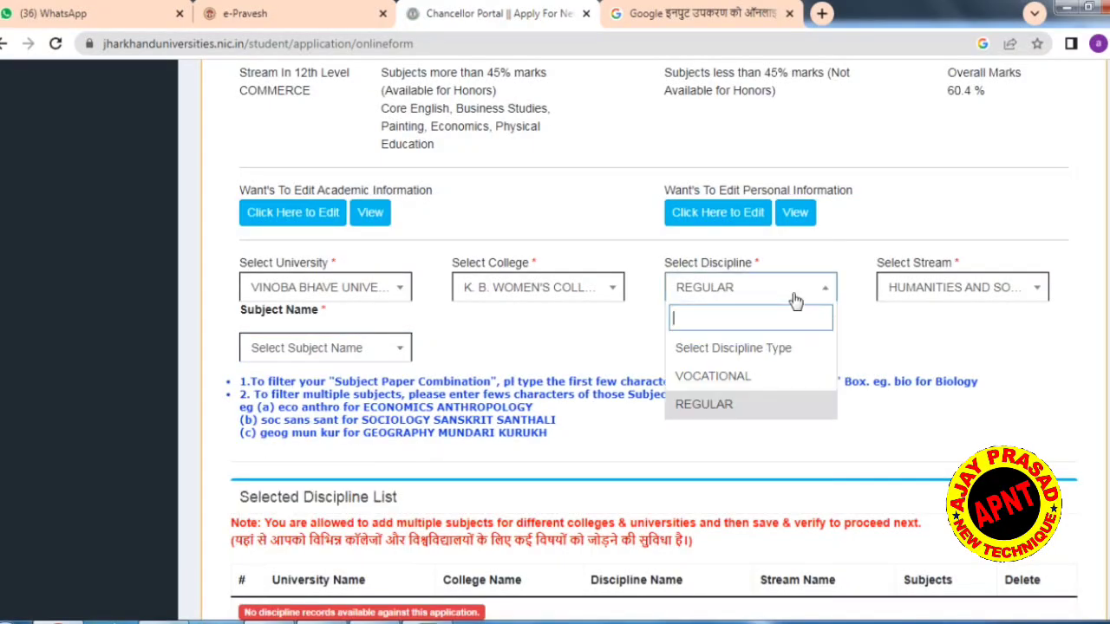
{"action": "left_click", "coordinate": [721, 376]}
{"action": "left_click", "coordinate": [981, 287]}
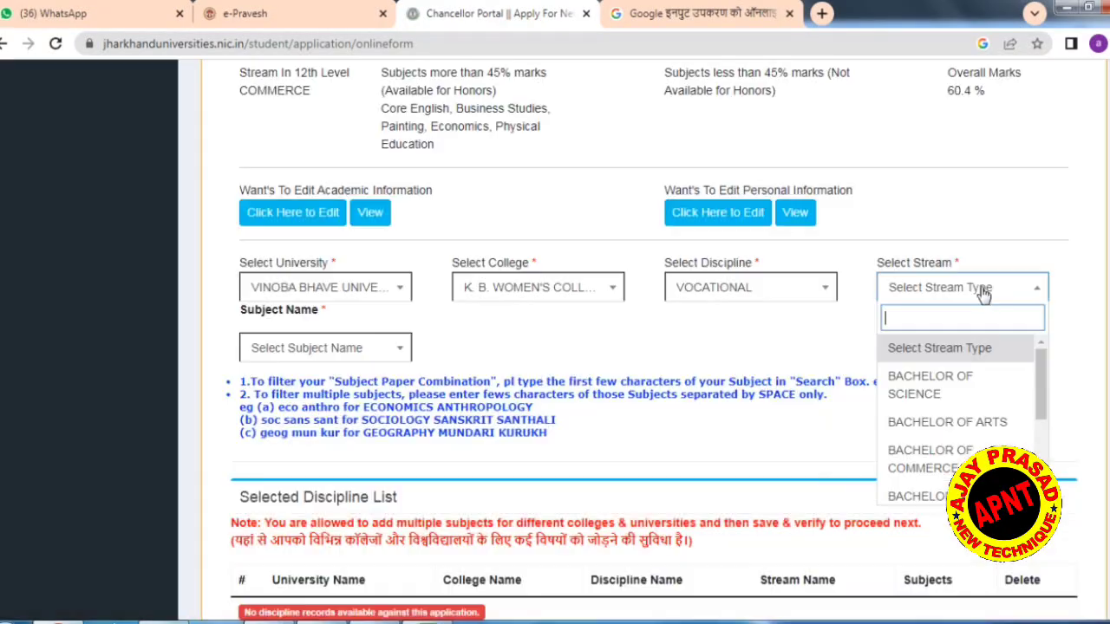
{"action": "left_click", "coordinate": [947, 422]}
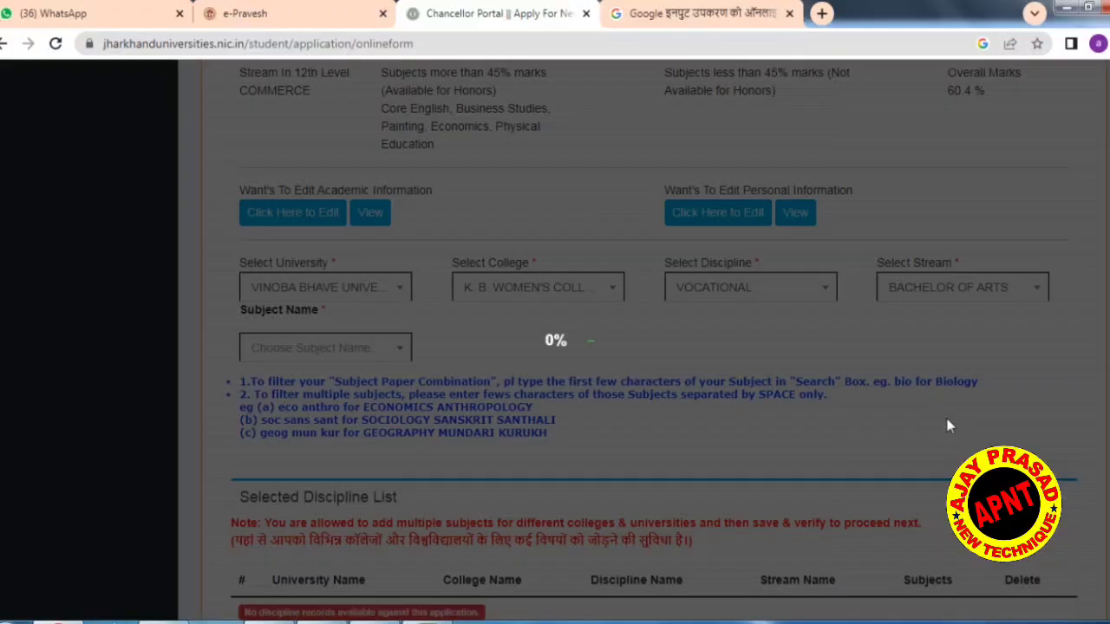
{"action": "left_click", "coordinate": [331, 353]}
{"action": "left_click", "coordinate": [316, 437]}
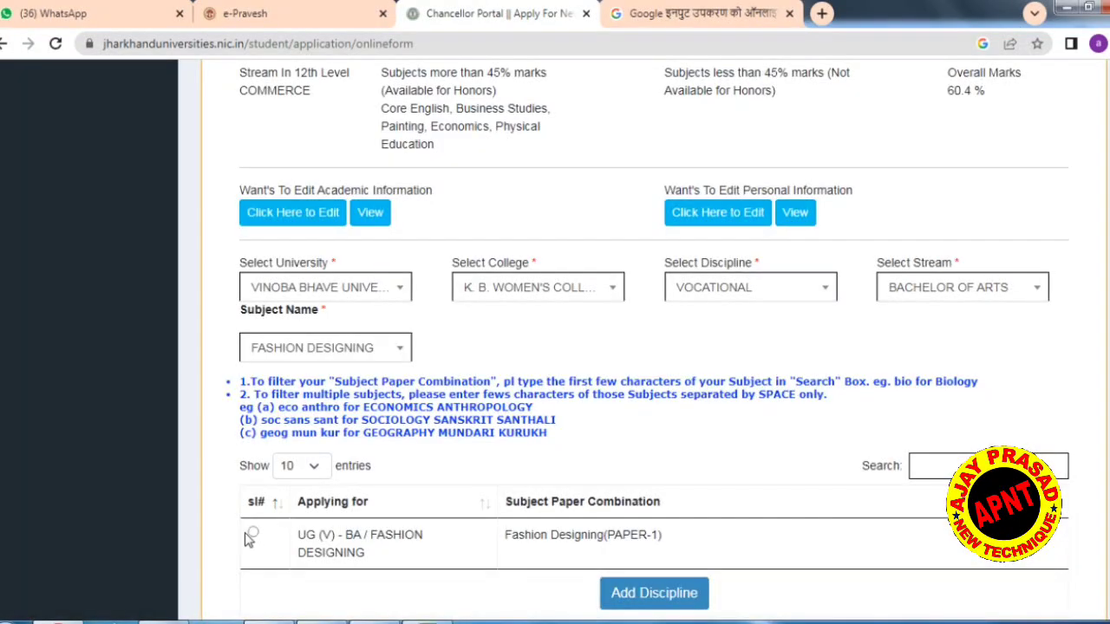
{"action": "left_click", "coordinate": [252, 535]}
{"action": "scroll", "coordinate": [736, 483], "scroll_direction": "down", "scroll_amount": 3}
- Add the UG (V) BA discipline, then view and close its Fashion Designing subject list
{"action": "left_click", "coordinate": [655, 347]}
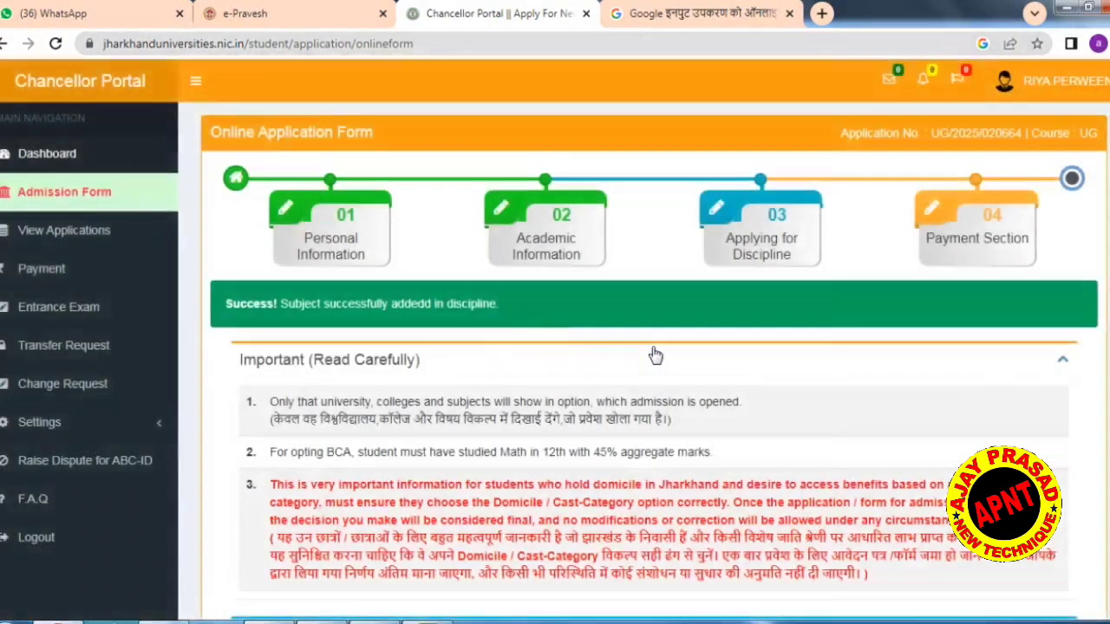
{"action": "scroll", "coordinate": [542, 388], "scroll_direction": "down", "scroll_amount": 6}
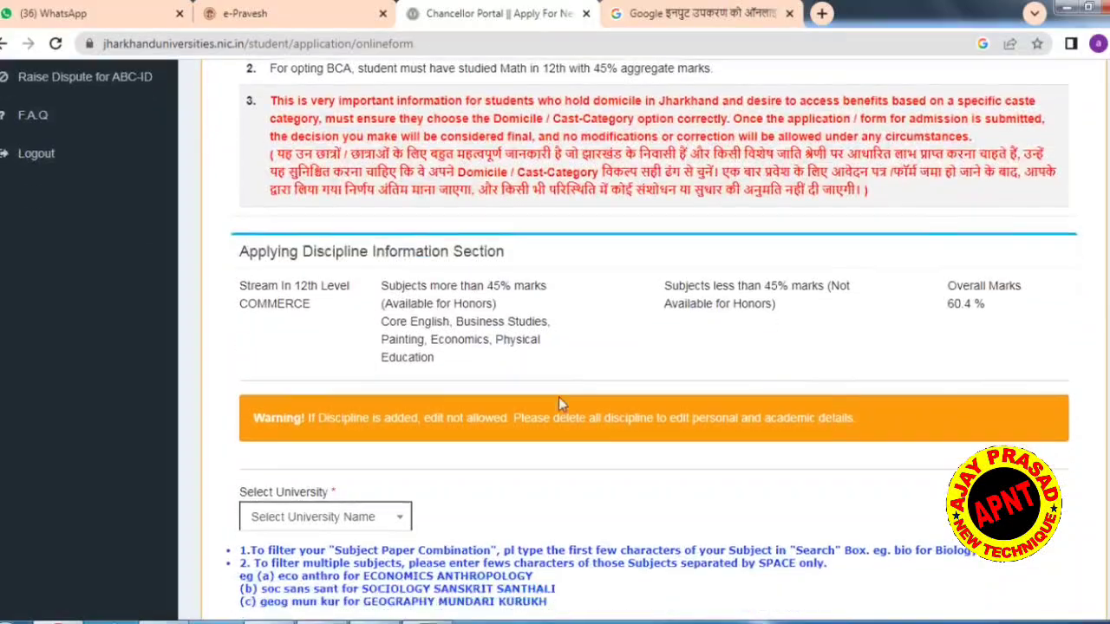
{"action": "scroll", "coordinate": [548, 404], "scroll_direction": "down", "scroll_amount": 3}
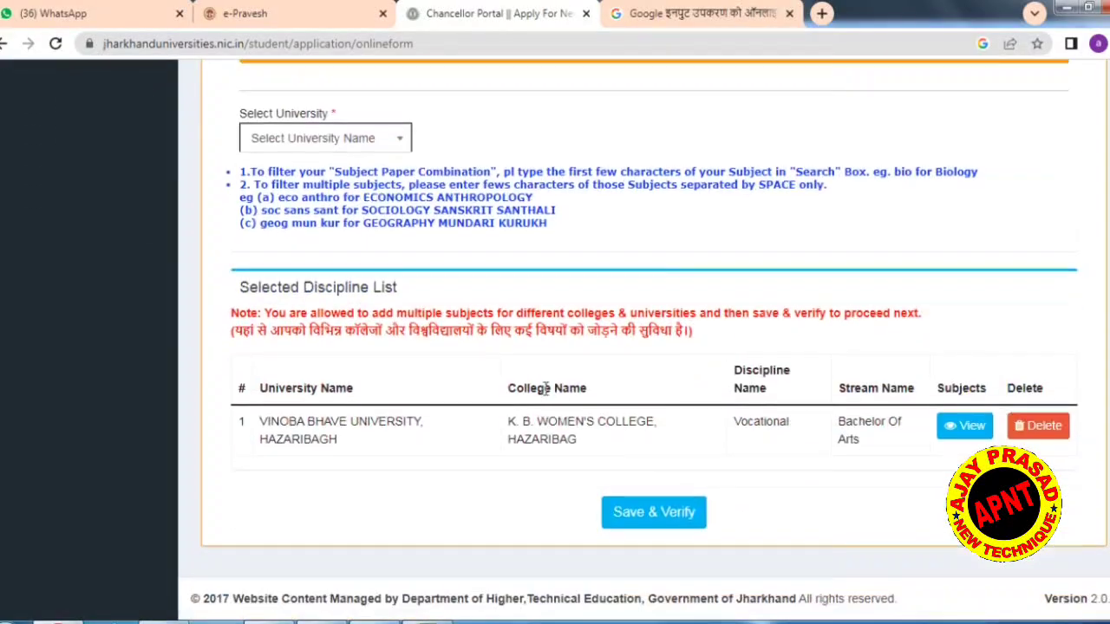
{"action": "left_click", "coordinate": [977, 436]}
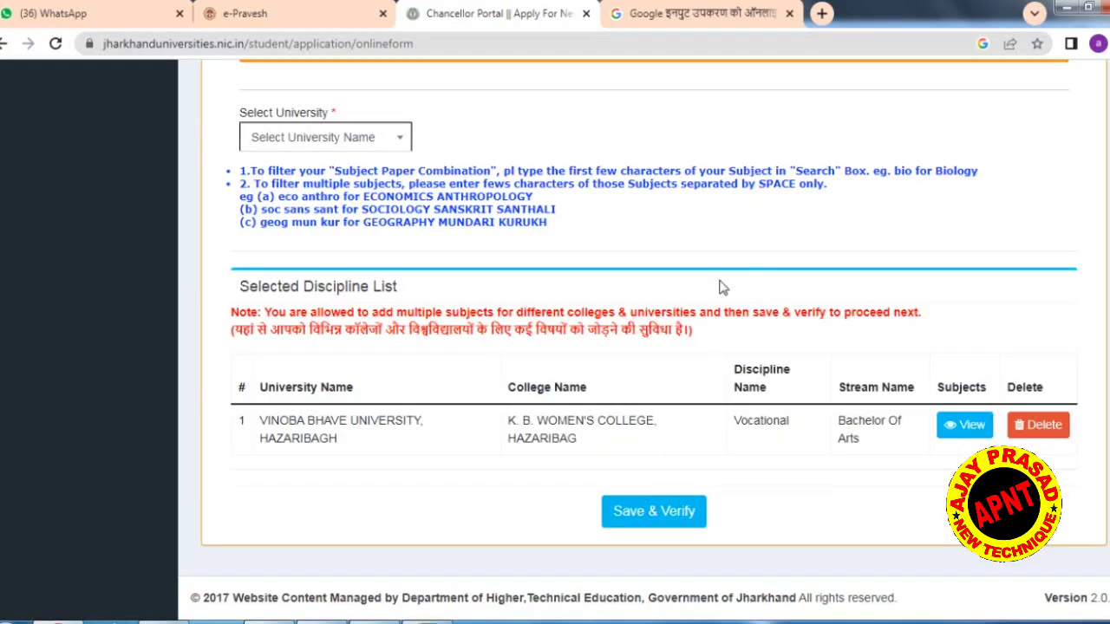
{"action": "left_click", "coordinate": [733, 260]}
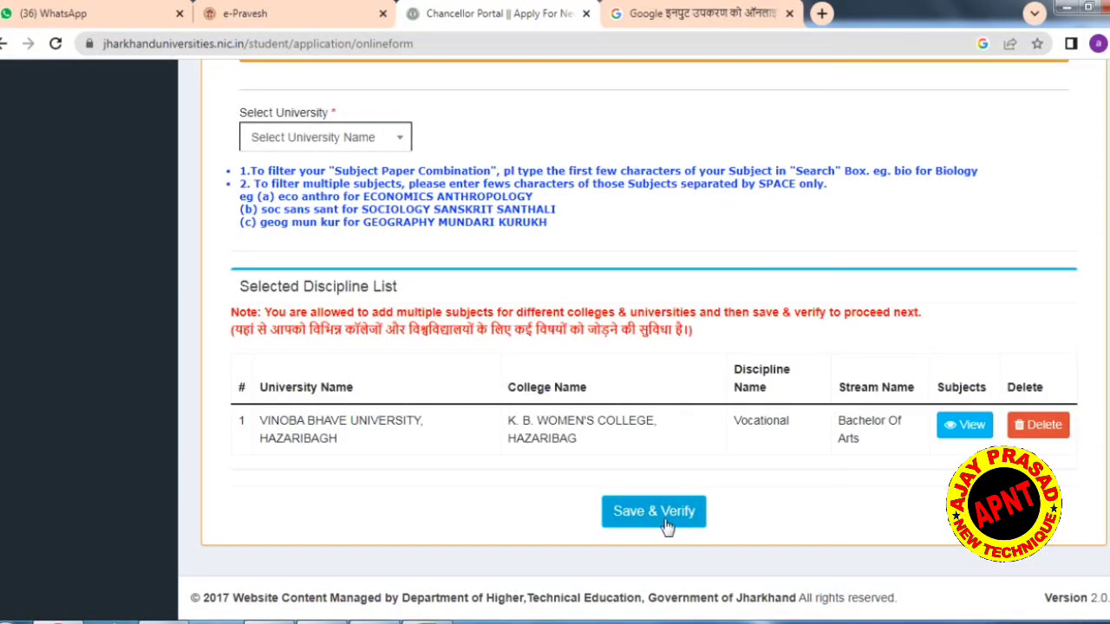
- Save & Verify the discipline and scroll through the Confirmation application preview
{"action": "left_click", "coordinate": [665, 523]}
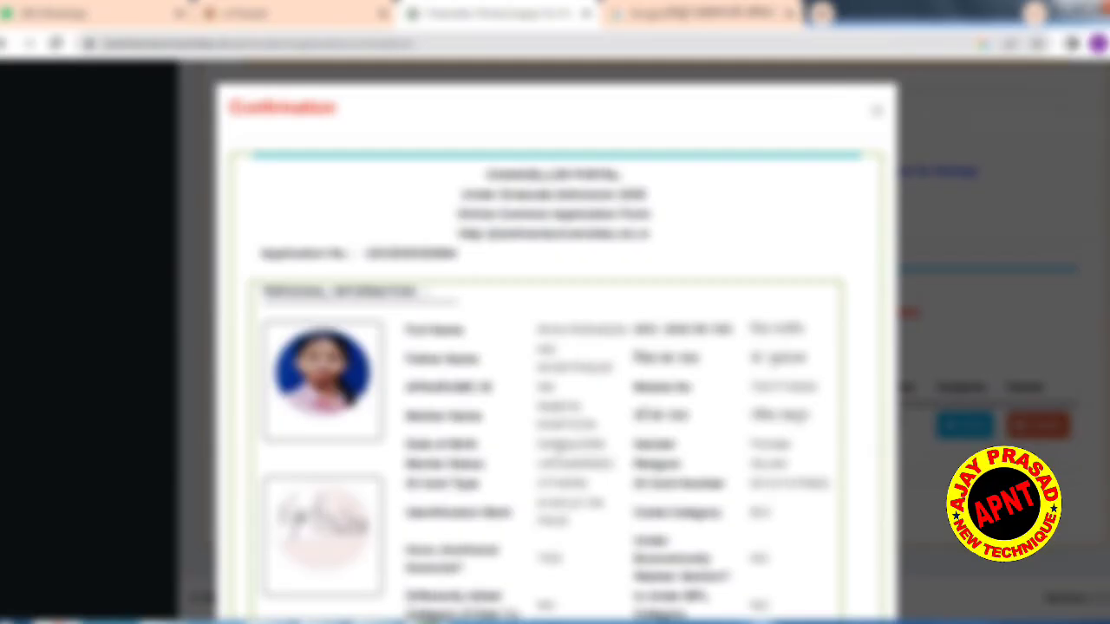
{"action": "scroll", "coordinate": [560, 457], "scroll_direction": "down", "scroll_amount": 2}
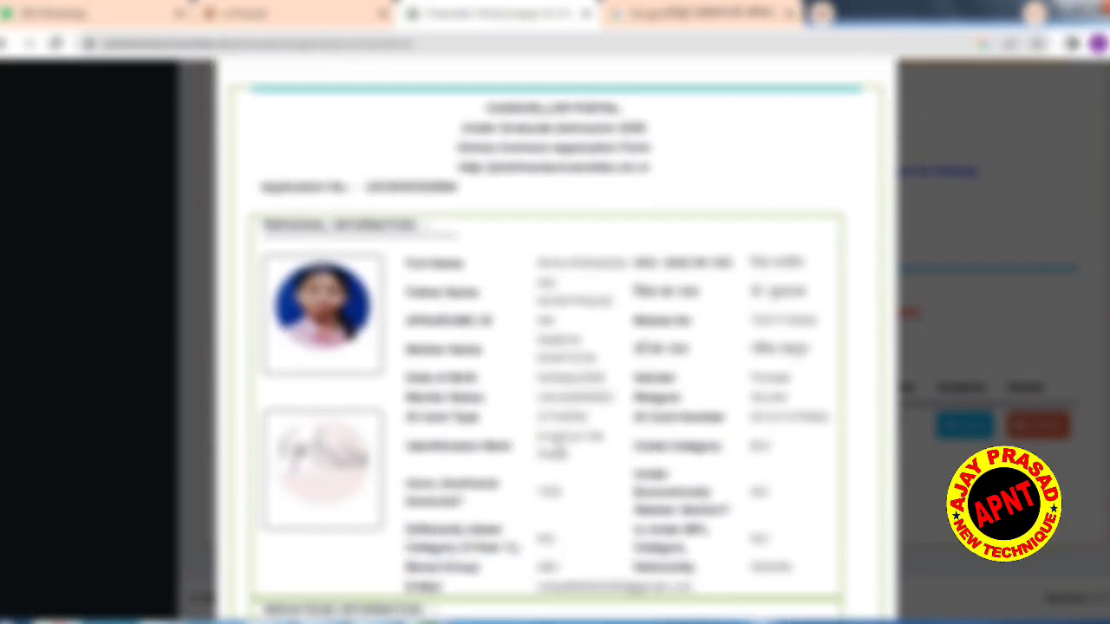
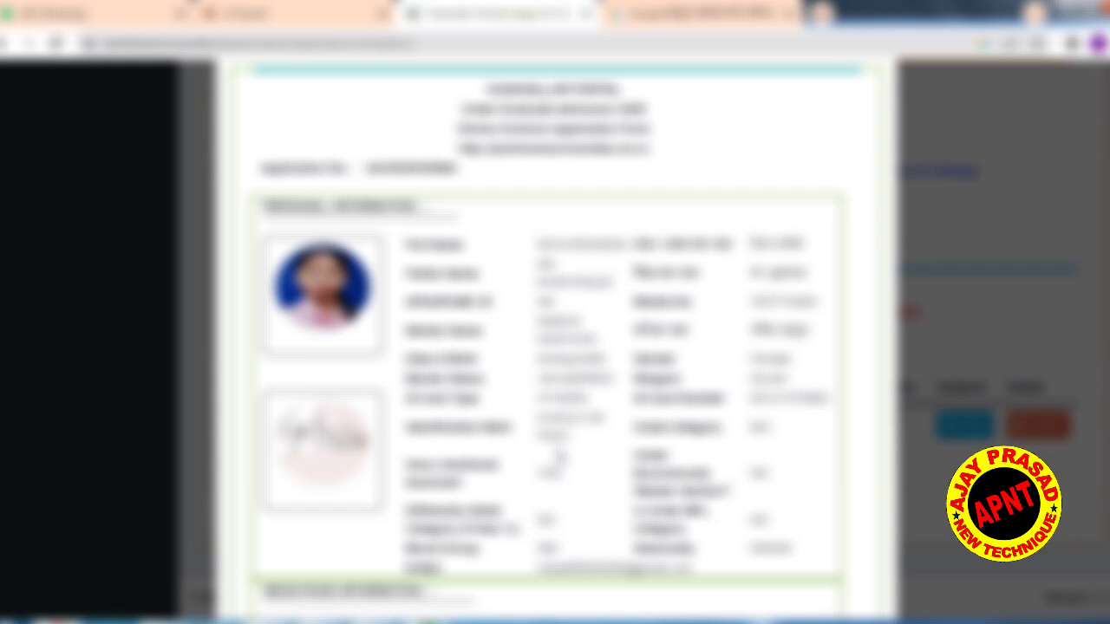
- Tick the Personal, Weightage, Address, Previous Academic and Applied Discipline confirmations, then Confirm & Submit
{"action": "scroll", "coordinate": [559, 457], "scroll_direction": "down", "scroll_amount": 12}
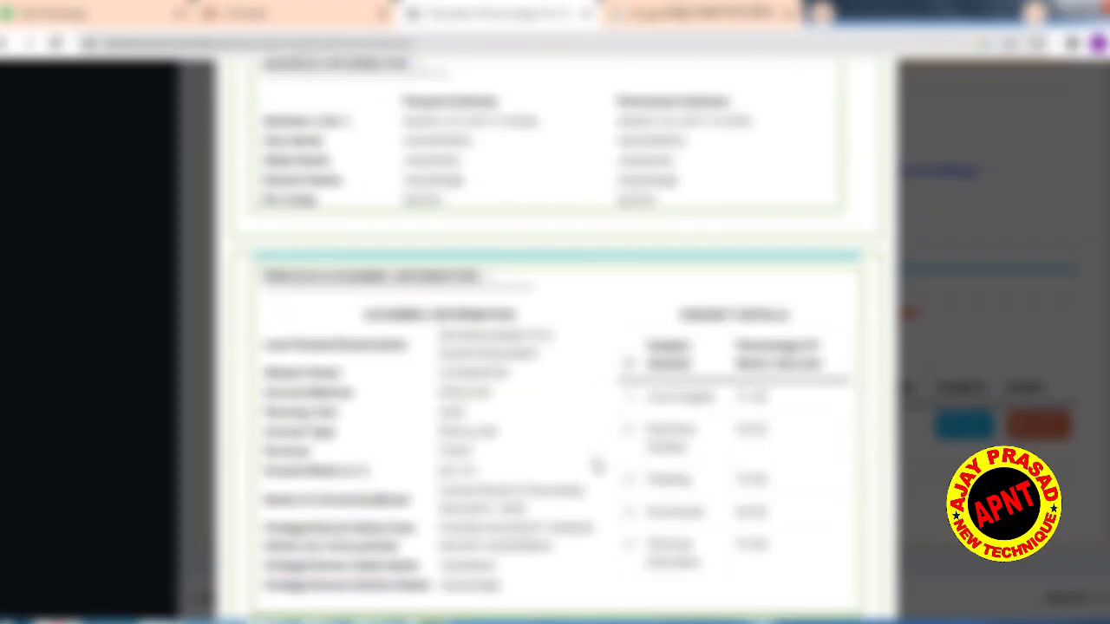
{"action": "scroll", "coordinate": [559, 460], "scroll_direction": "down", "scroll_amount": 8}
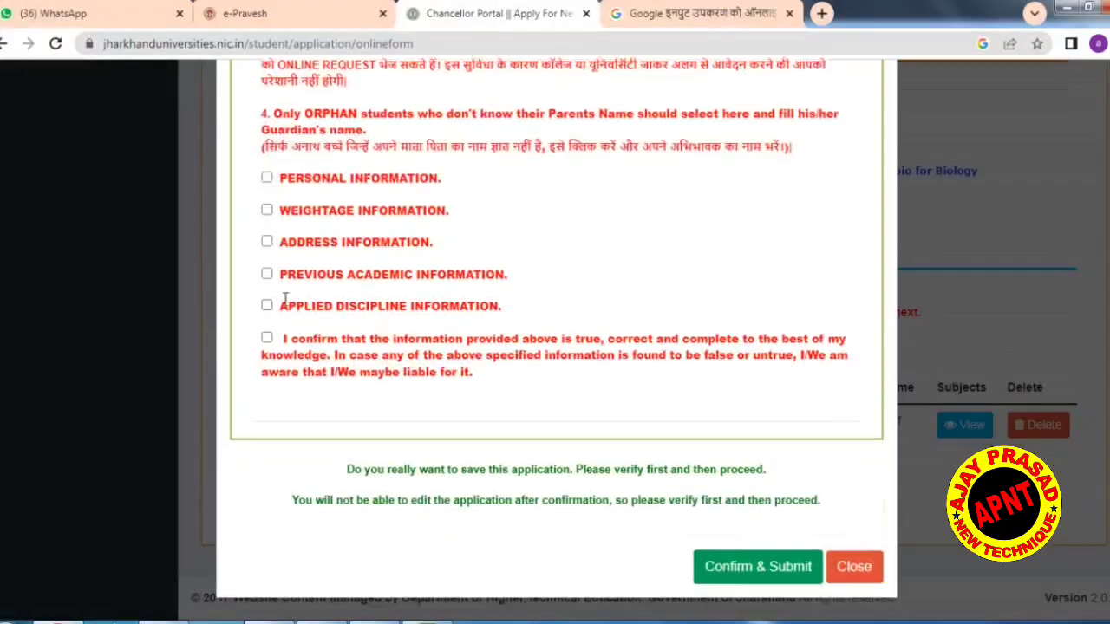
{"action": "left_click", "coordinate": [266, 179]}
{"action": "left_click", "coordinate": [267, 210]}
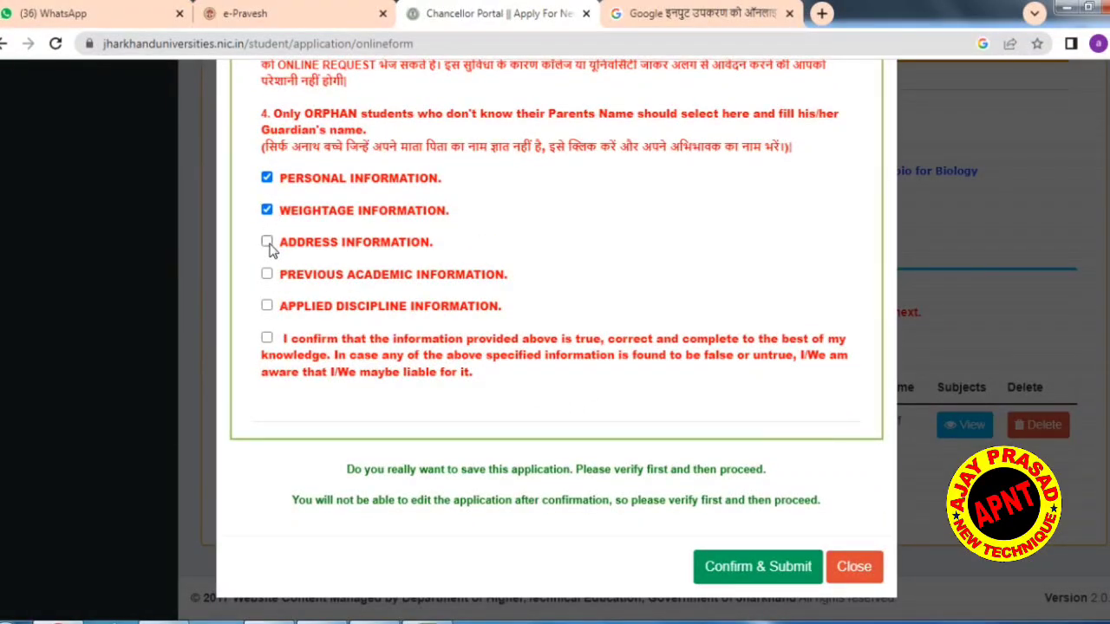
{"action": "left_click", "coordinate": [268, 242]}
{"action": "left_click", "coordinate": [267, 274]}
{"action": "left_click", "coordinate": [267, 305]}
{"action": "left_click", "coordinate": [763, 573]}
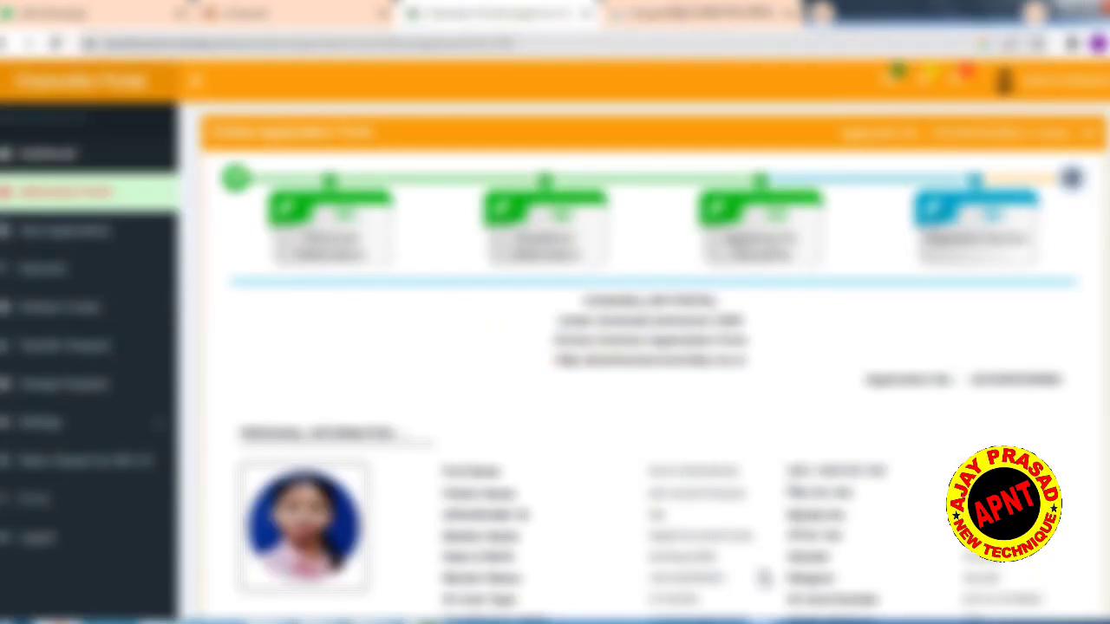
- Start the ₹500 fee payment with Pay Now and proceed with ICICI Bank
{"action": "scroll", "coordinate": [763, 577], "scroll_direction": "down", "scroll_amount": 12}
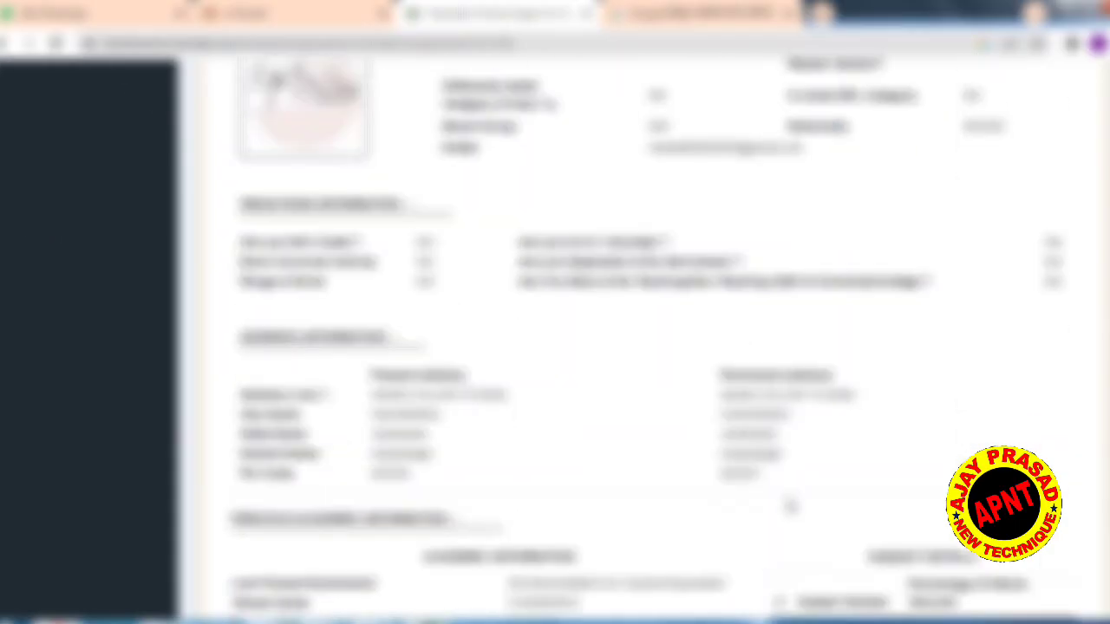
{"action": "scroll", "coordinate": [791, 500], "scroll_direction": "down", "scroll_amount": 4}
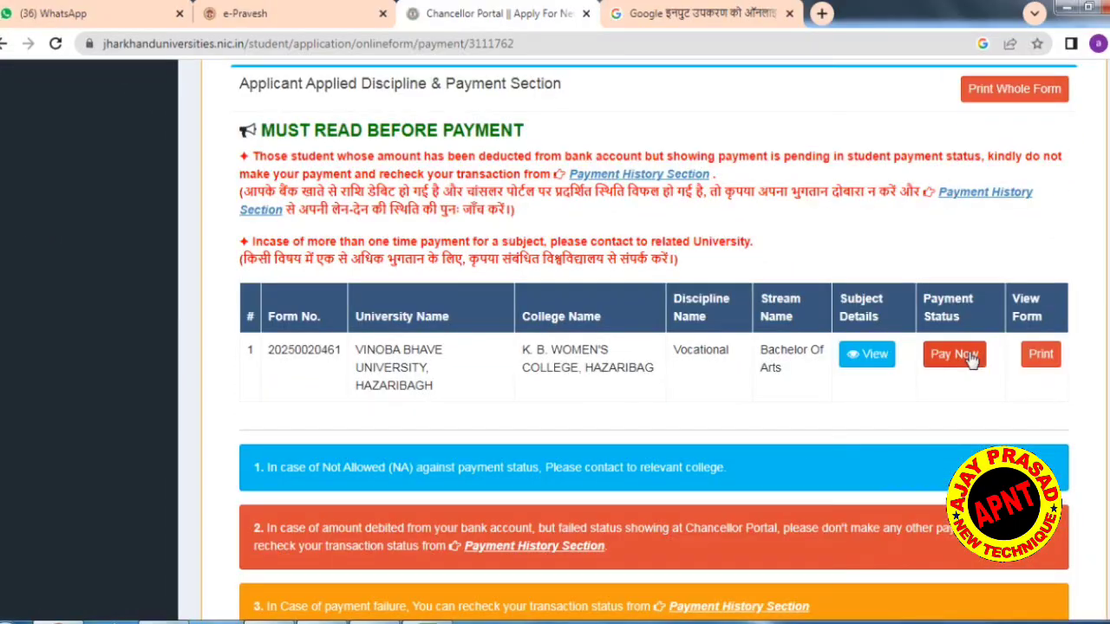
{"action": "left_click", "coordinate": [971, 360]}
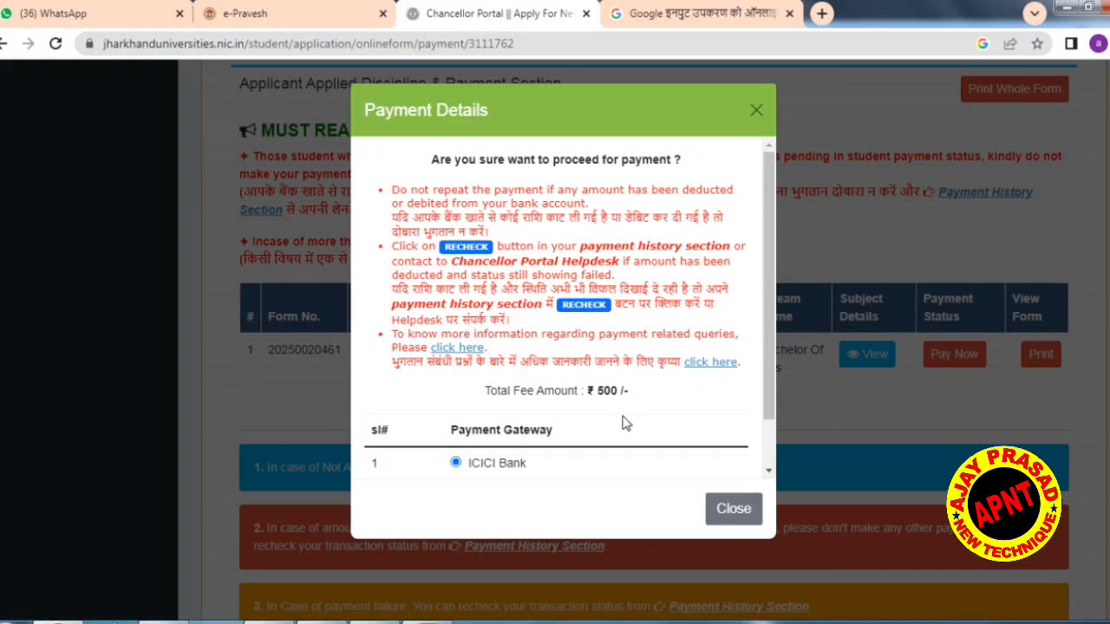
{"action": "scroll", "coordinate": [615, 451], "scroll_direction": "down", "scroll_amount": 1}
{"action": "left_click", "coordinate": [547, 446]}
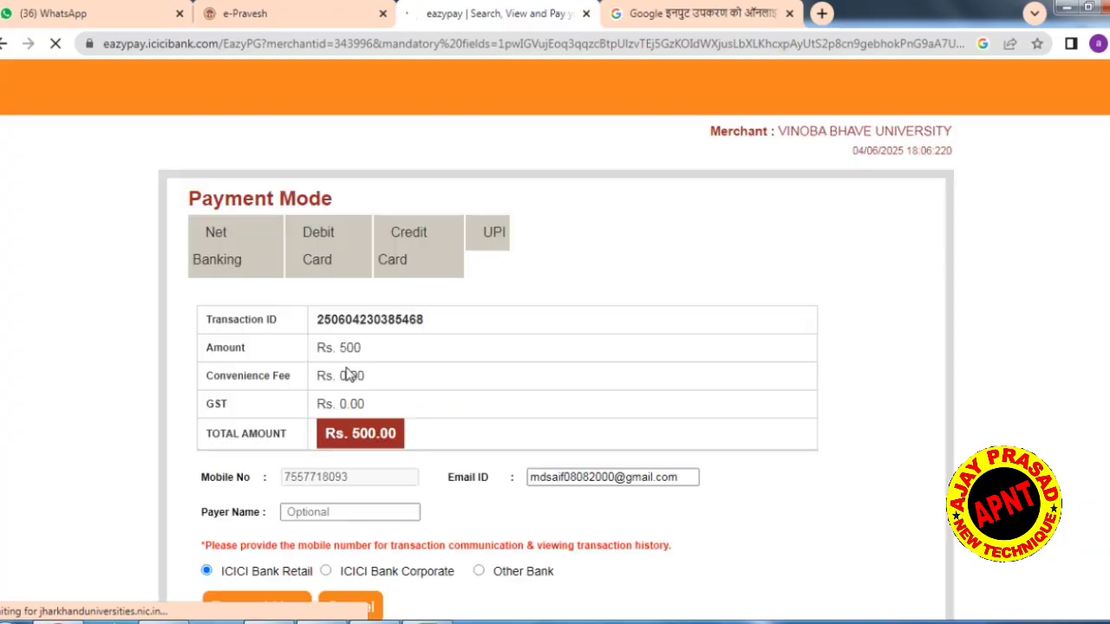
- Pay the Rs. 500 fee on eazypay using UPI with the QR Code option
{"action": "scroll", "coordinate": [475, 276], "scroll_direction": "down", "scroll_amount": 2}
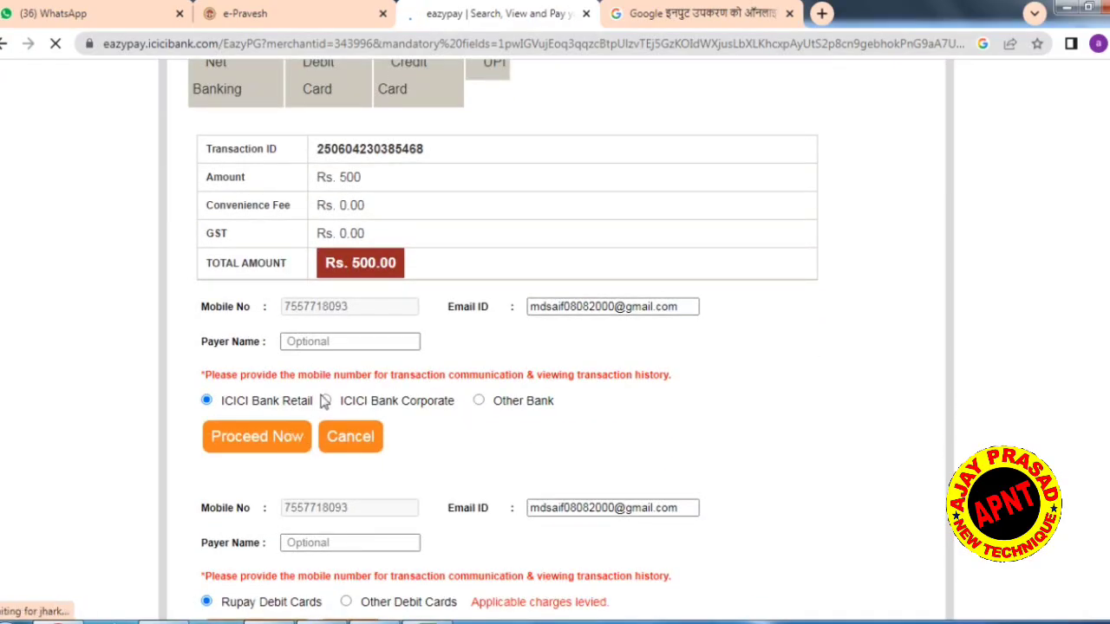
{"action": "scroll", "coordinate": [427, 321], "scroll_direction": "up", "scroll_amount": 1}
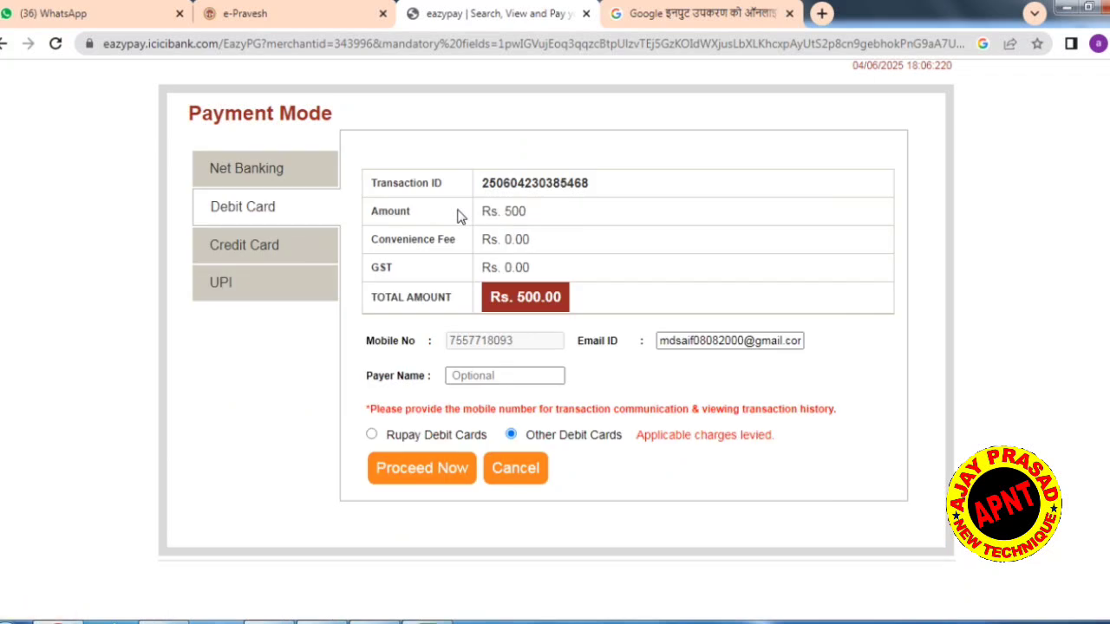
{"action": "left_click", "coordinate": [262, 295]}
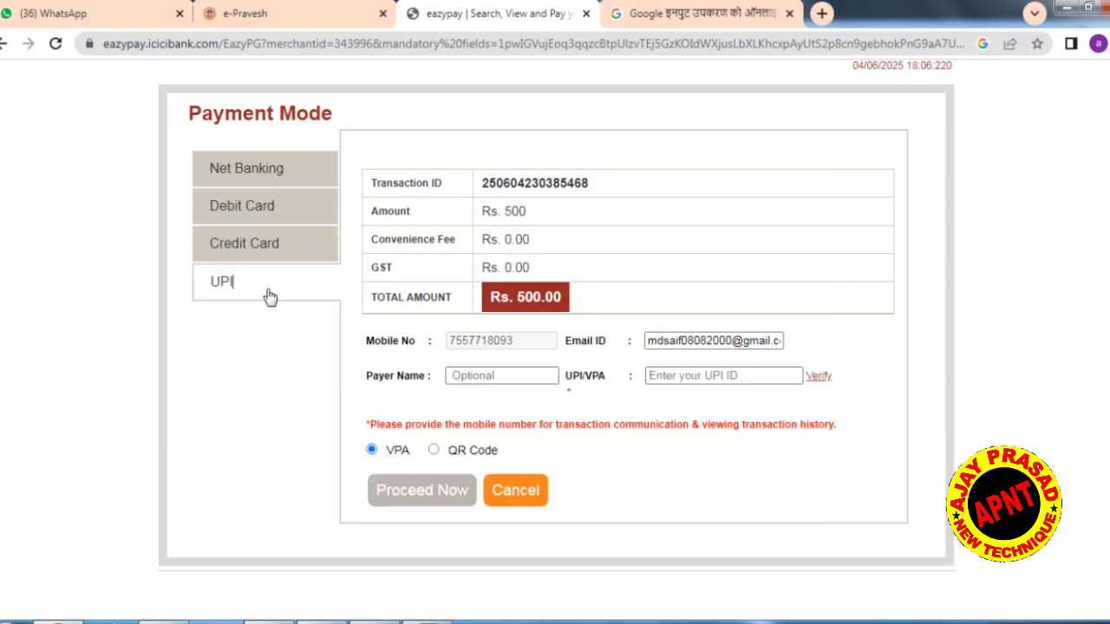
{"action": "left_click", "coordinate": [434, 453]}
{"action": "left_click", "coordinate": [447, 474]}
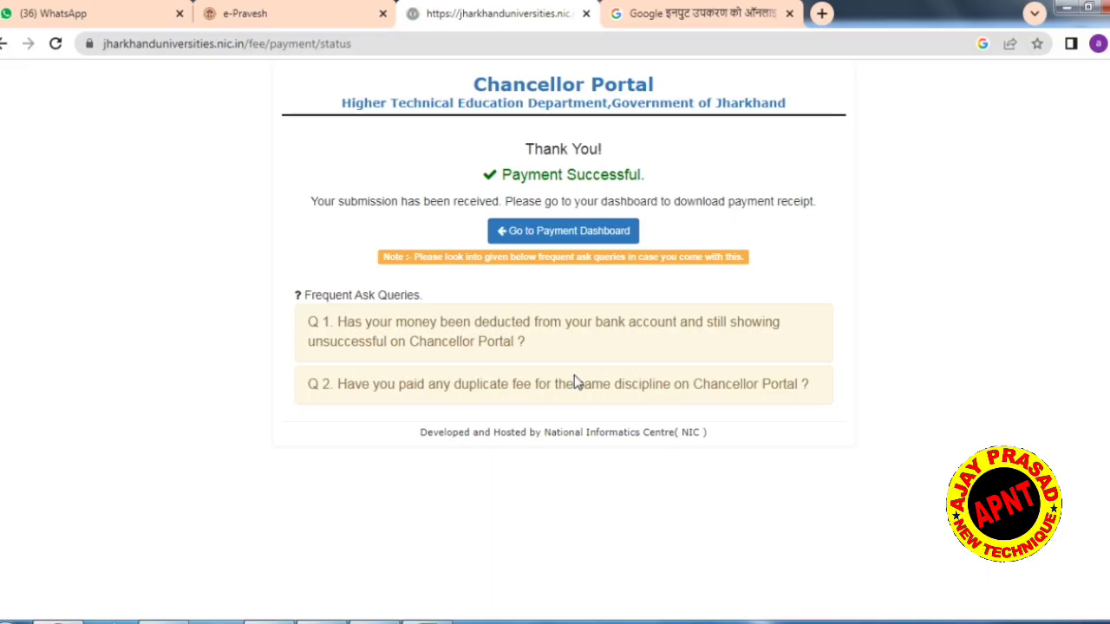
- Choose Go to Payment Dashboard from the Payment Successful page
{"action": "left_click", "coordinate": [564, 234]}
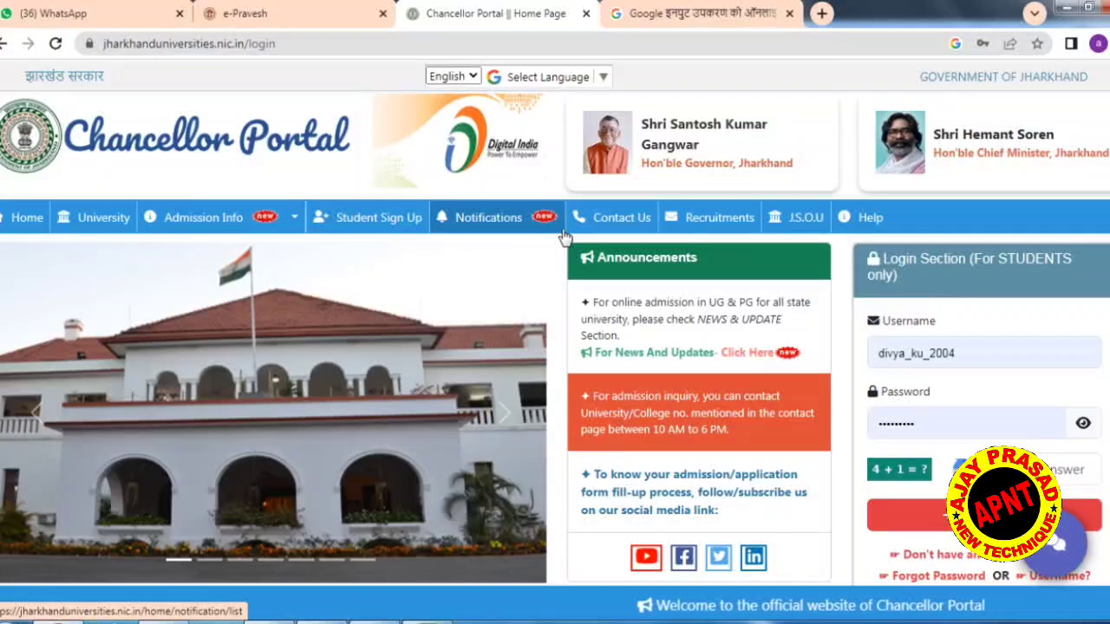
- Log in with the student's username, account password and the captcha sum
{"action": "left_click_drag", "start_coordinate": [968, 356], "coordinate": [885, 358]}
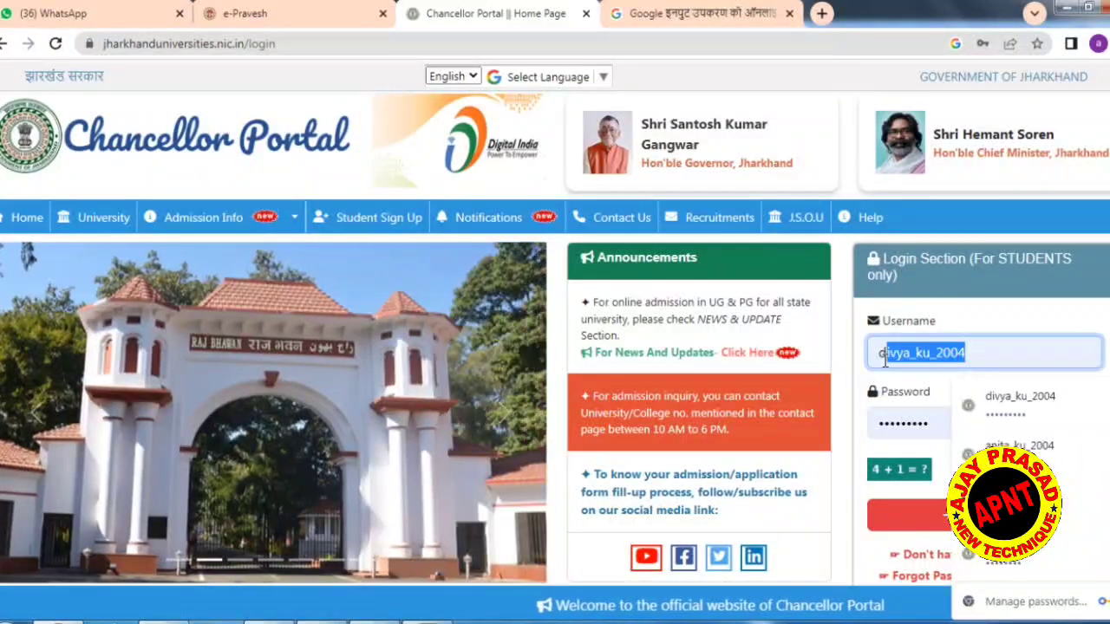
{"action": "key", "text": "BackSpace"}
{"action": "key", "text": "BackSpace"}
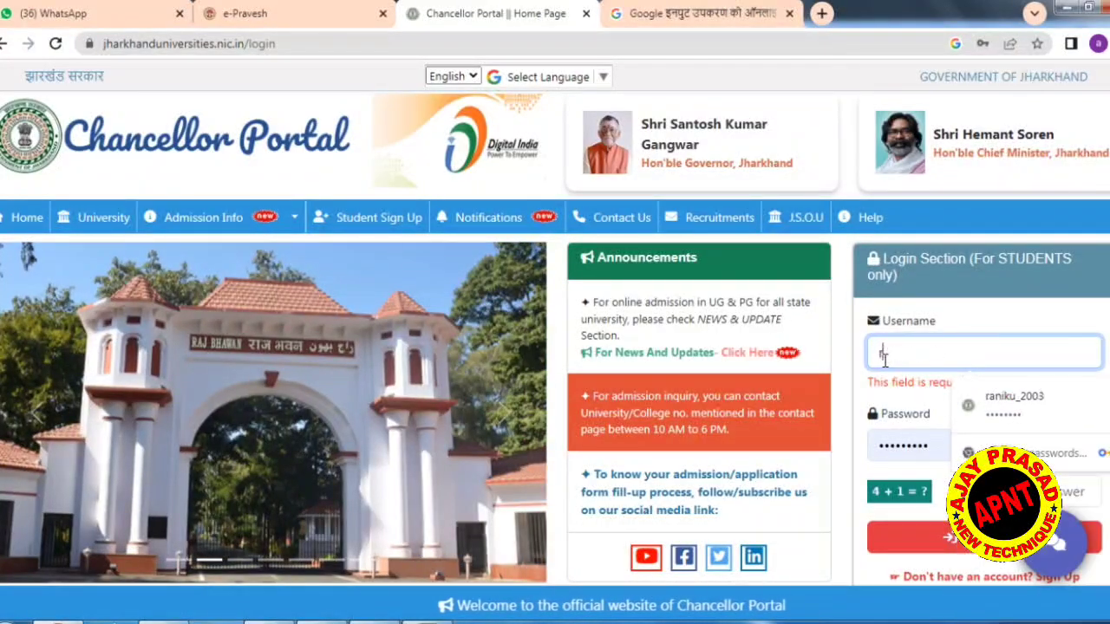
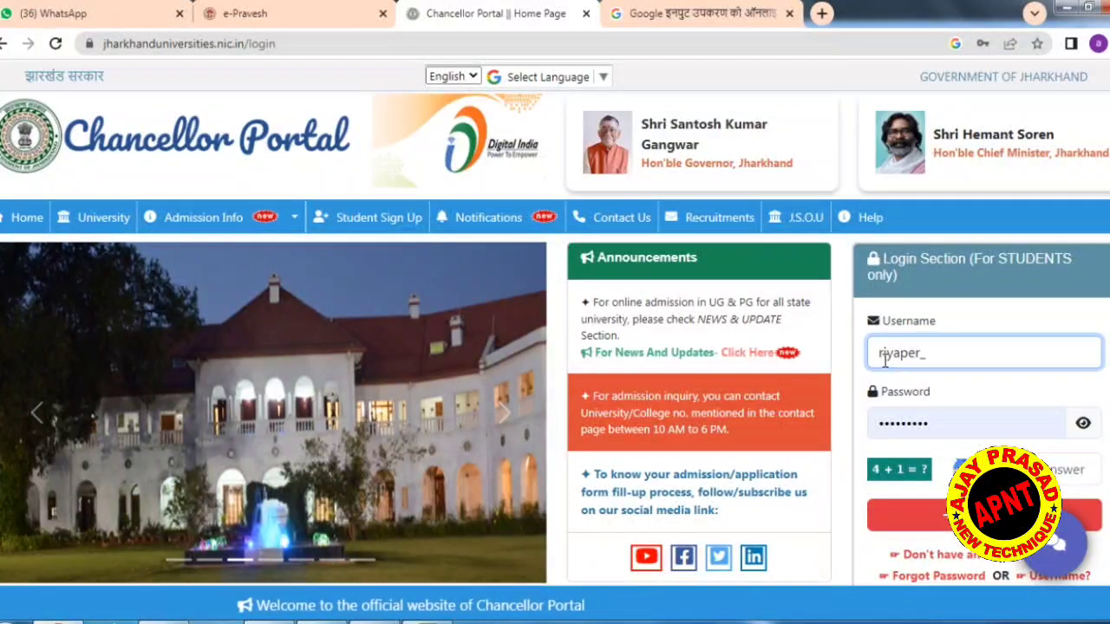
{"action": "key", "text": "Tab"}
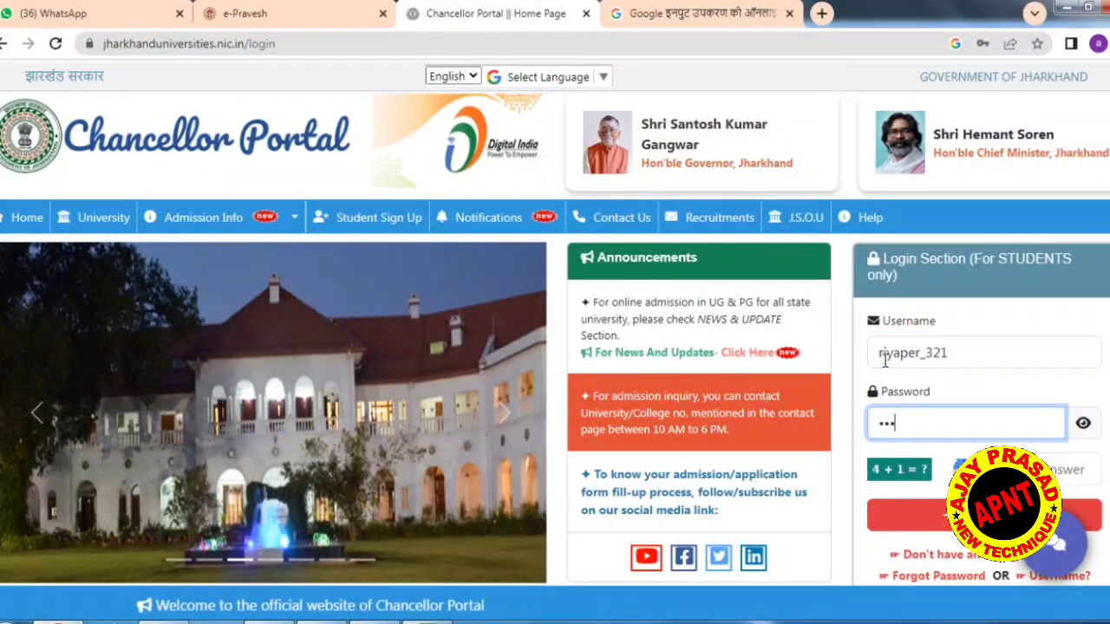
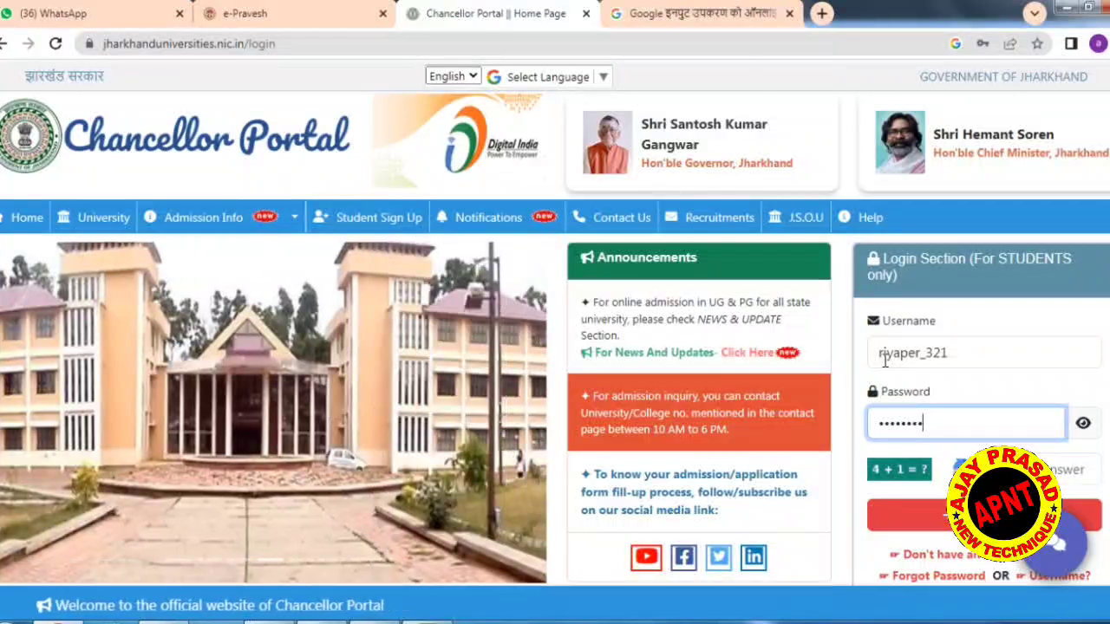
{"action": "key", "text": "Tab"}
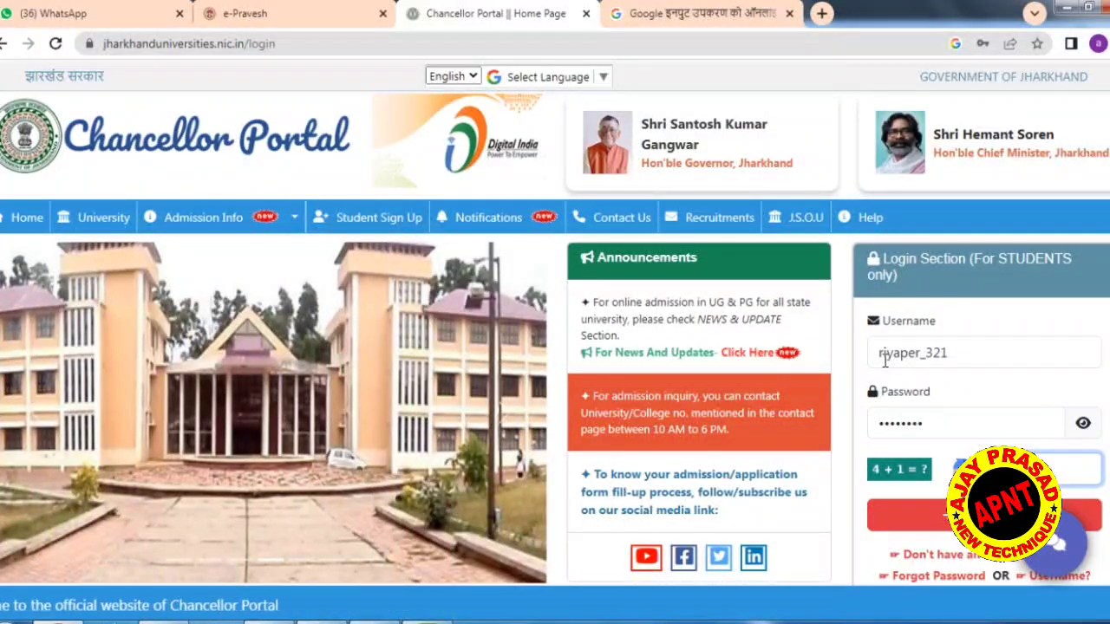
{"action": "key", "text": "Return"}
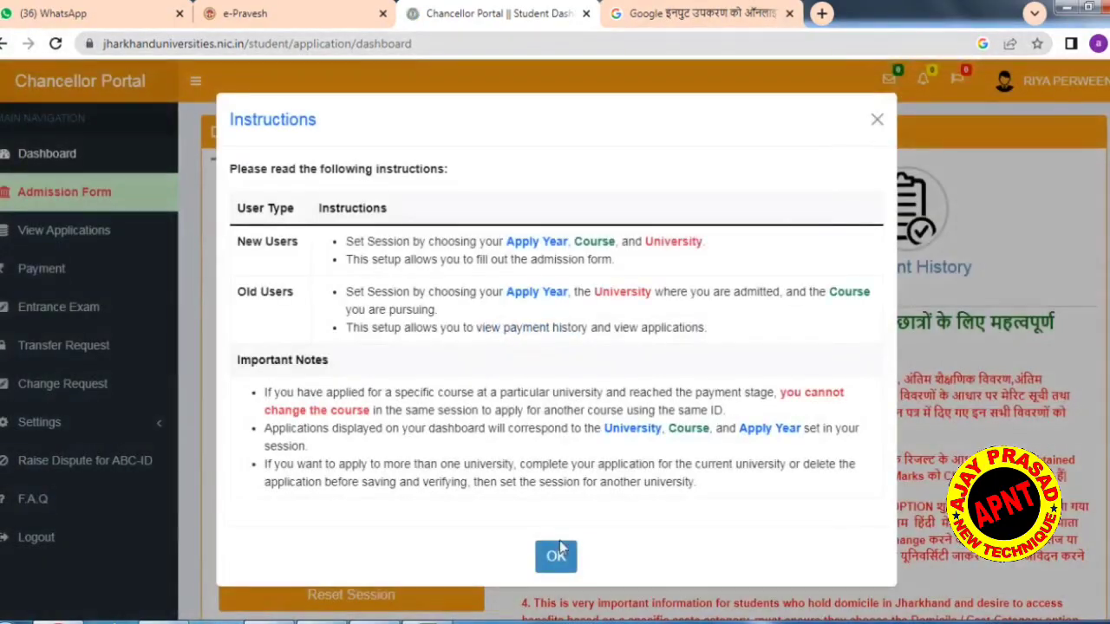
- Open the submitted UG application from View Applications, confirm status Paid, and generate the whole-form PDF
{"action": "left_click", "coordinate": [558, 553]}
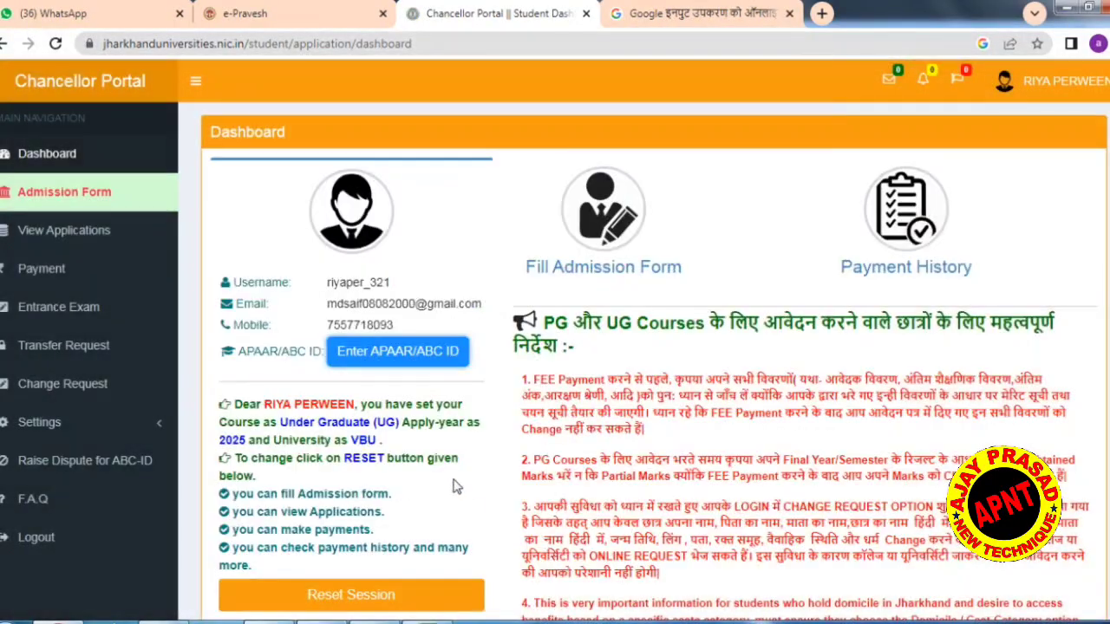
{"action": "left_click", "coordinate": [63, 232]}
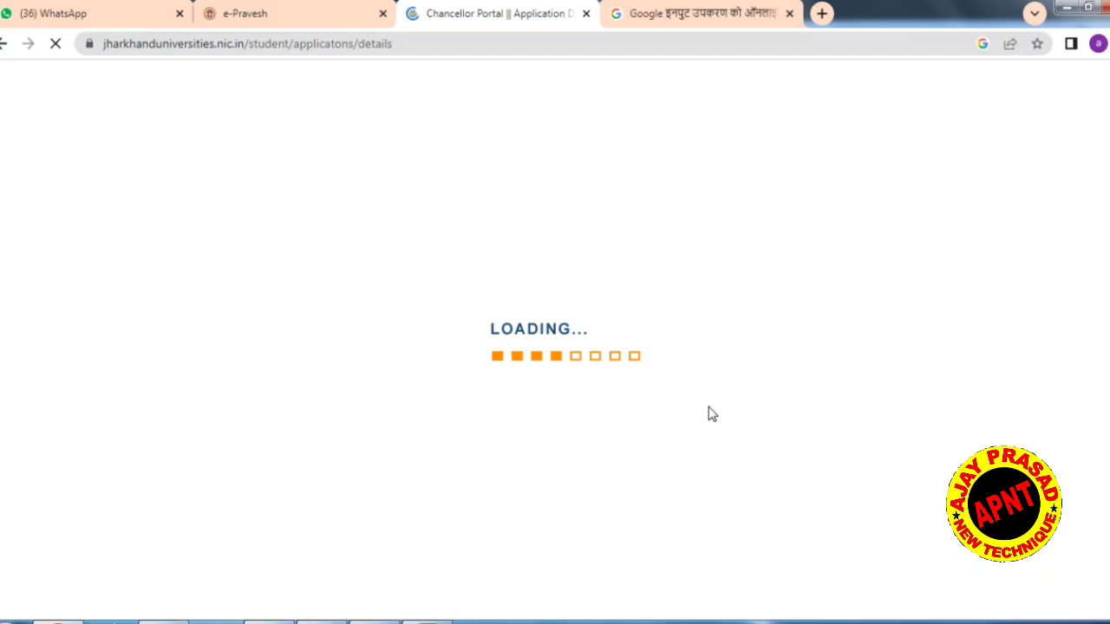
{"action": "scroll", "coordinate": [708, 407], "scroll_direction": "down", "scroll_amount": 2}
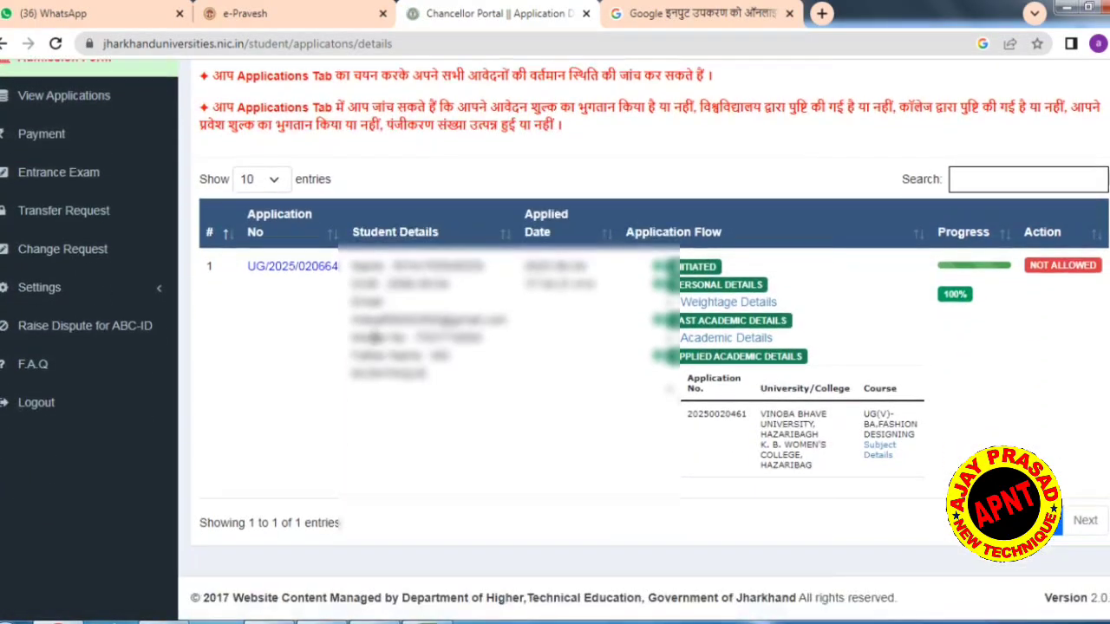
{"action": "left_click", "coordinate": [314, 265]}
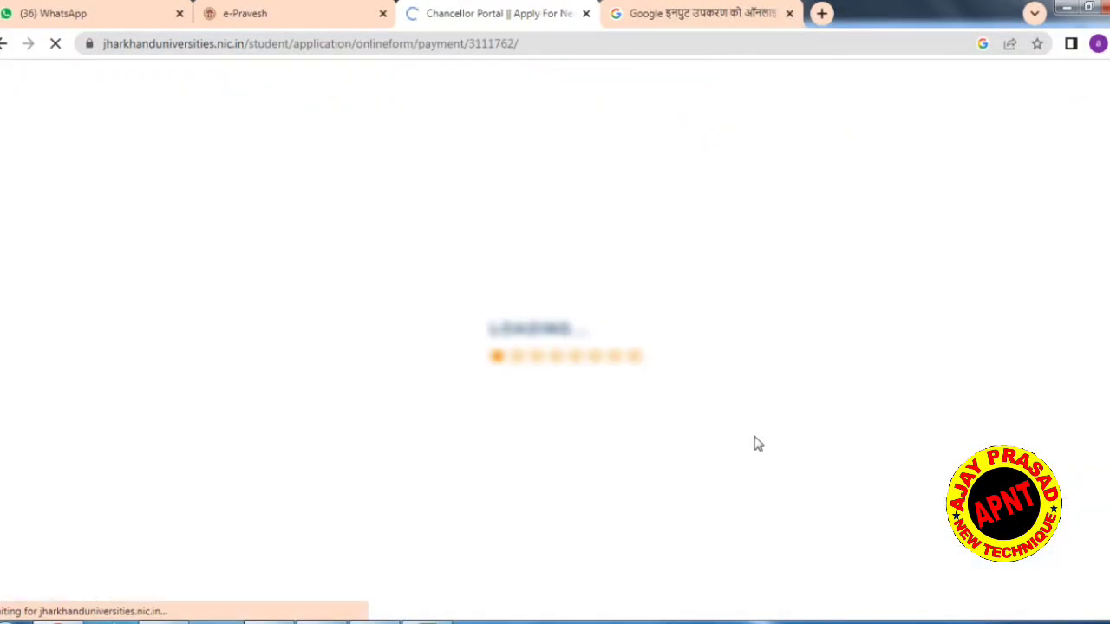
{"action": "scroll", "coordinate": [756, 444], "scroll_direction": "down", "scroll_amount": 15}
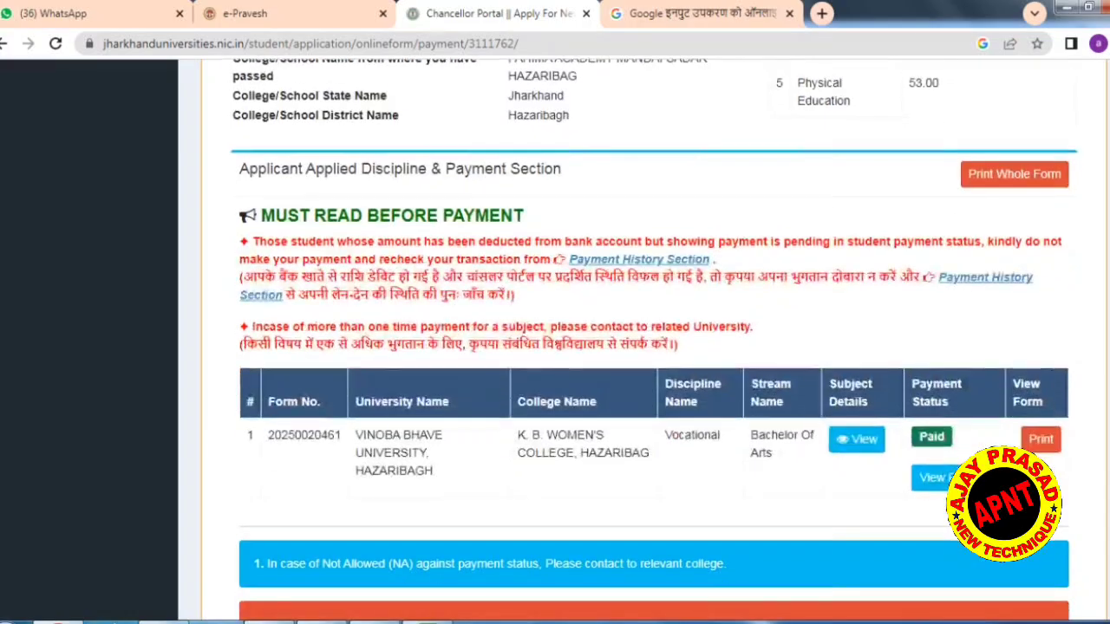
{"action": "left_click", "coordinate": [1011, 174]}
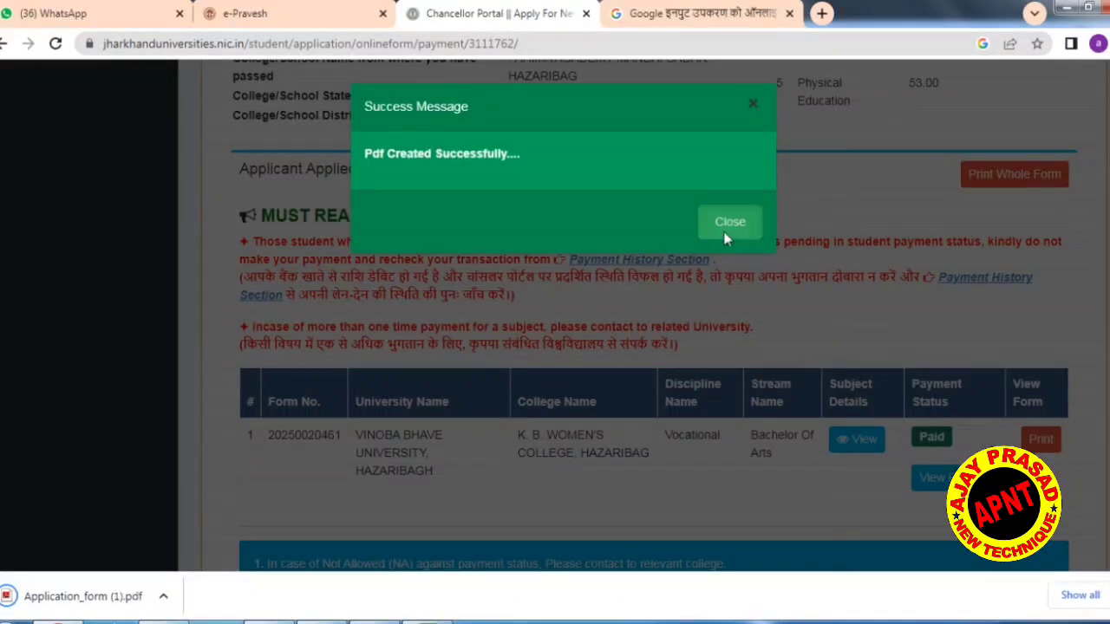
- Open the application fee receipt and print it using Save as PDF
{"action": "left_click", "coordinate": [726, 221]}
{"action": "left_click", "coordinate": [929, 478]}
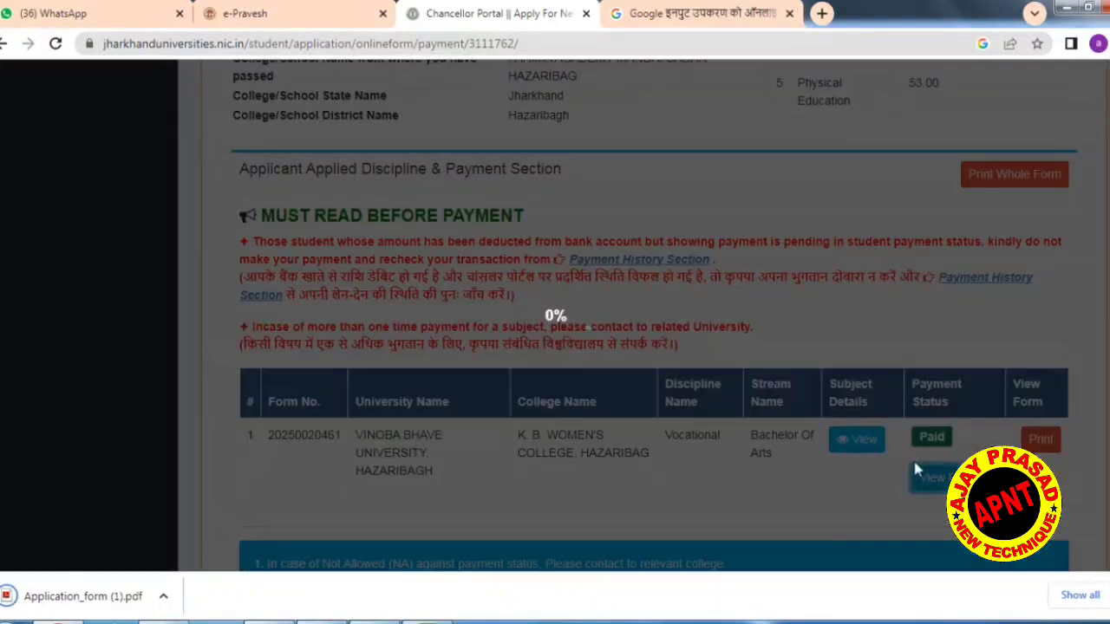
{"action": "scroll", "coordinate": [755, 346], "scroll_direction": "down", "scroll_amount": 5}
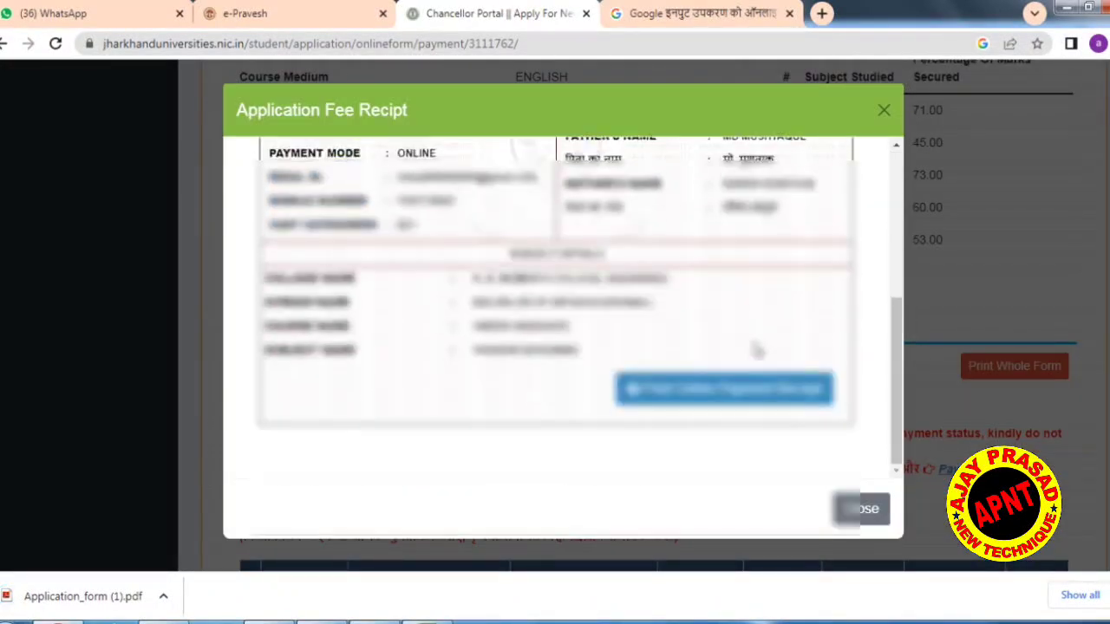
{"action": "left_click", "coordinate": [725, 396]}
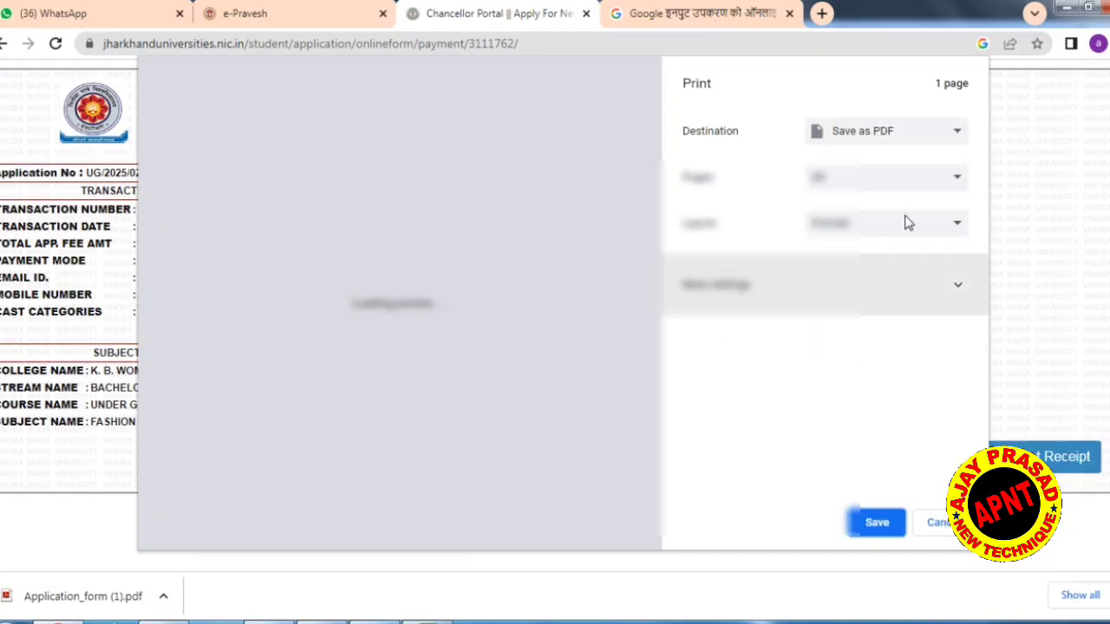
{"action": "left_click", "coordinate": [871, 522]}
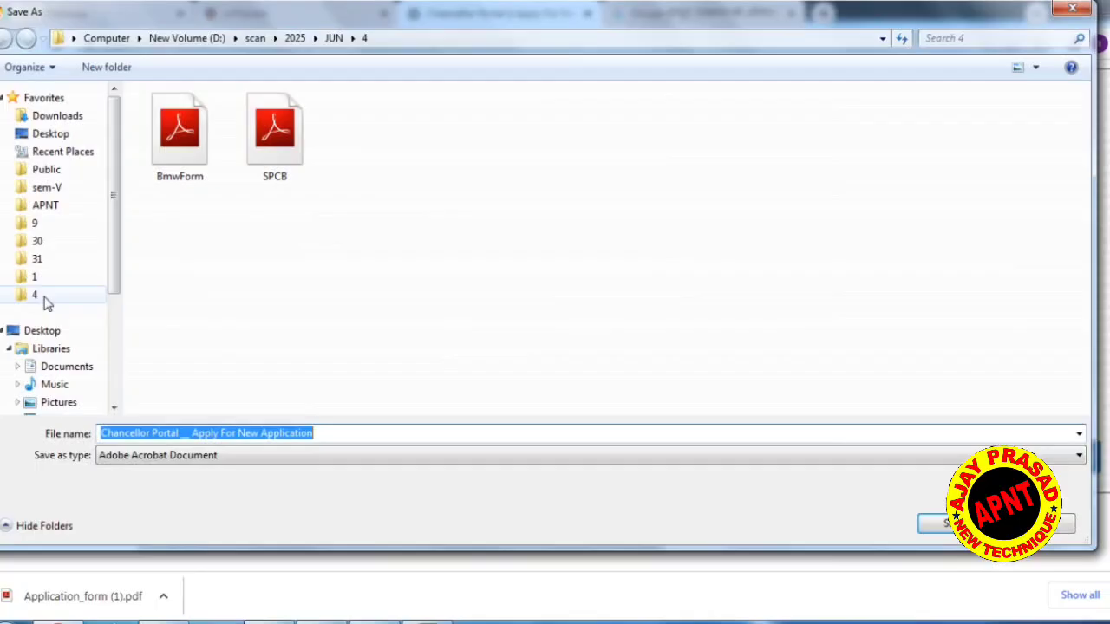
- Save the fee receipt PDF in D:\scan\2025\JUN\4 under a new file name
{"action": "left_click", "coordinate": [39, 297]}
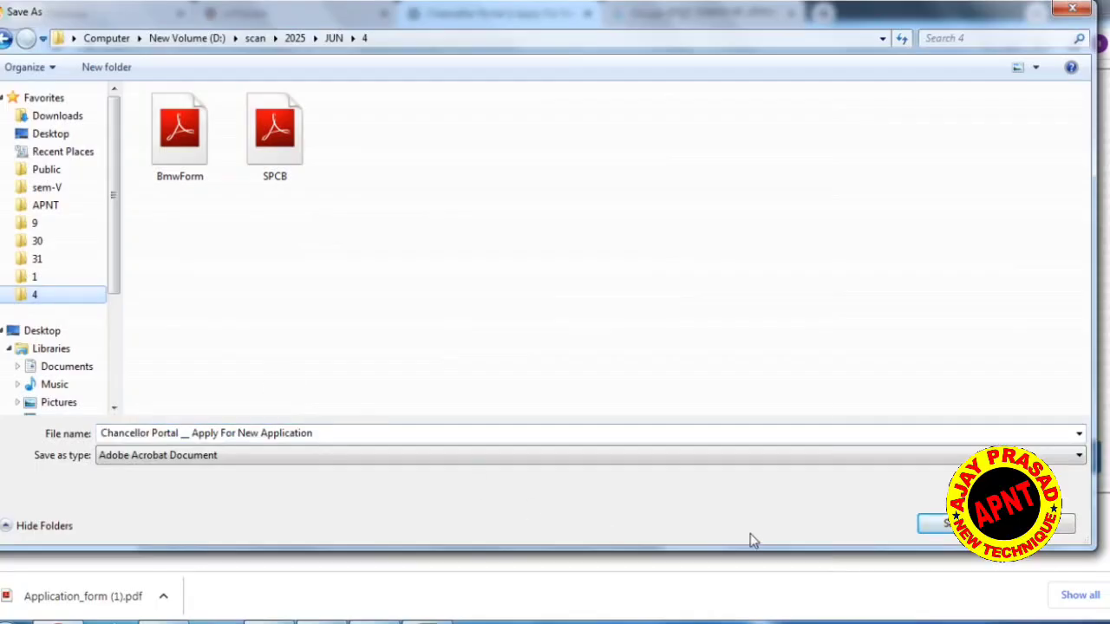
{"action": "left_click", "coordinate": [433, 451]}
{"action": "left_click", "coordinate": [426, 430]}
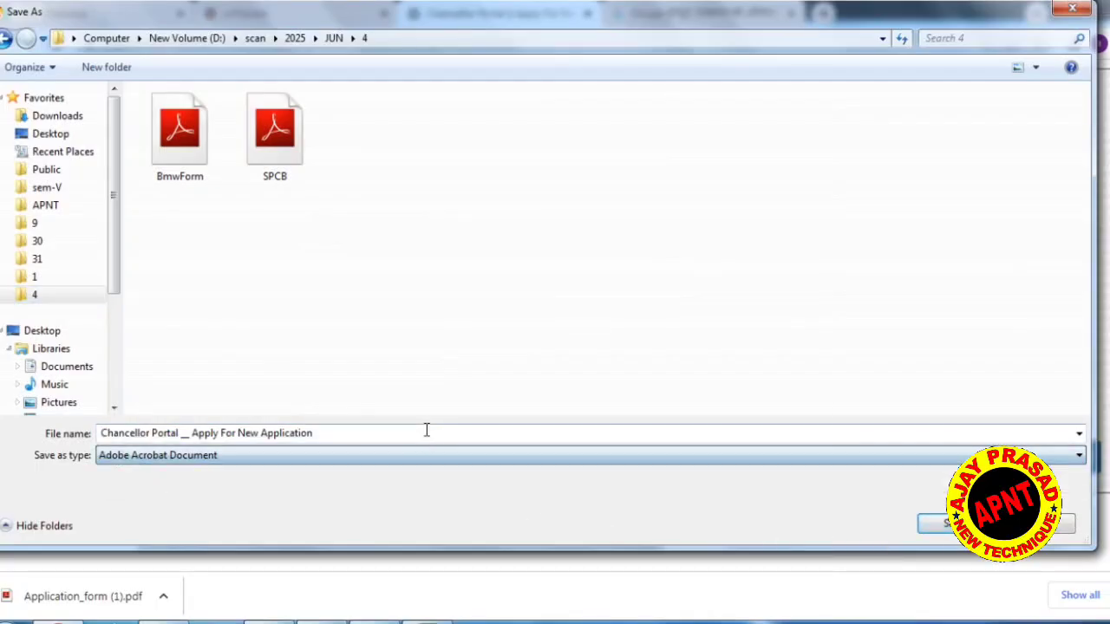
{"action": "key", "text": "ctrl+a"}
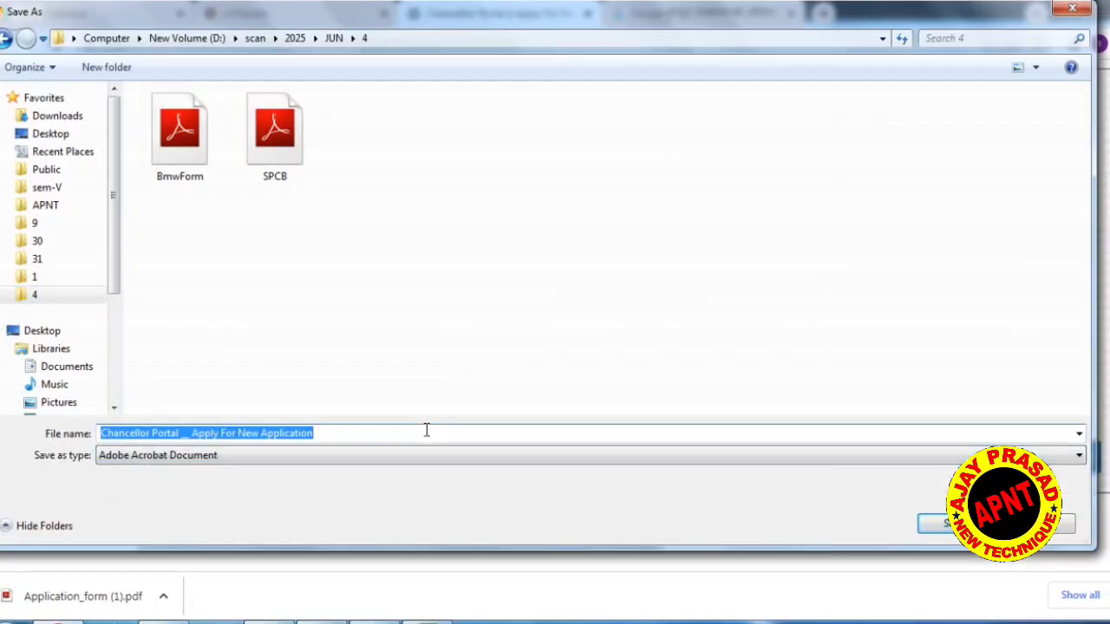
{"action": "type", "text": "r"}
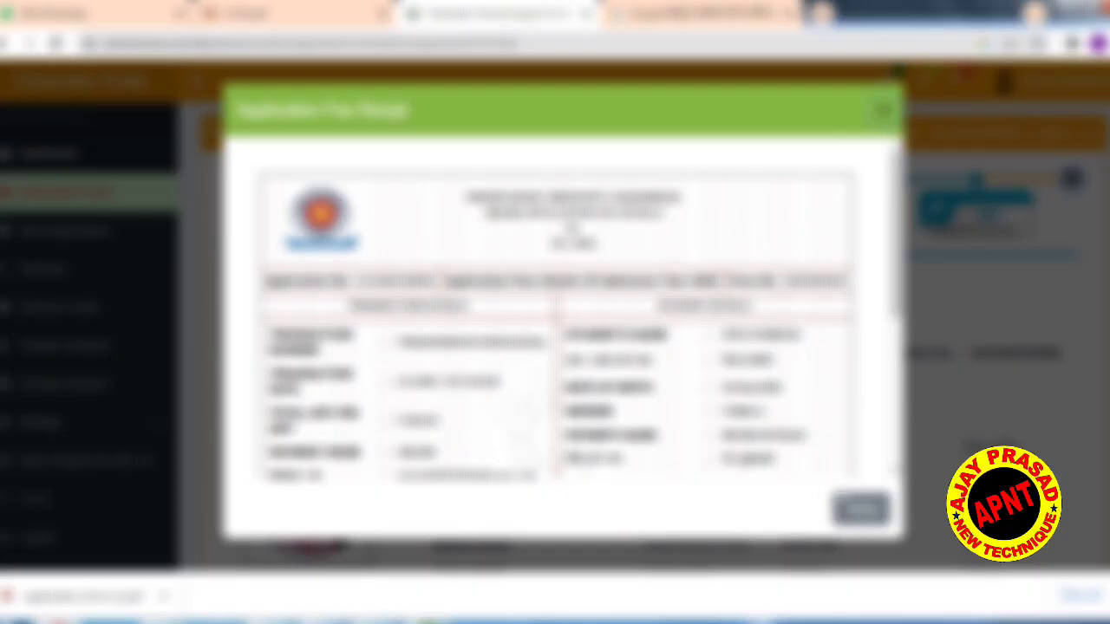
{"action": "scroll", "coordinate": [846, 445], "scroll_direction": "down", "scroll_amount": 3}
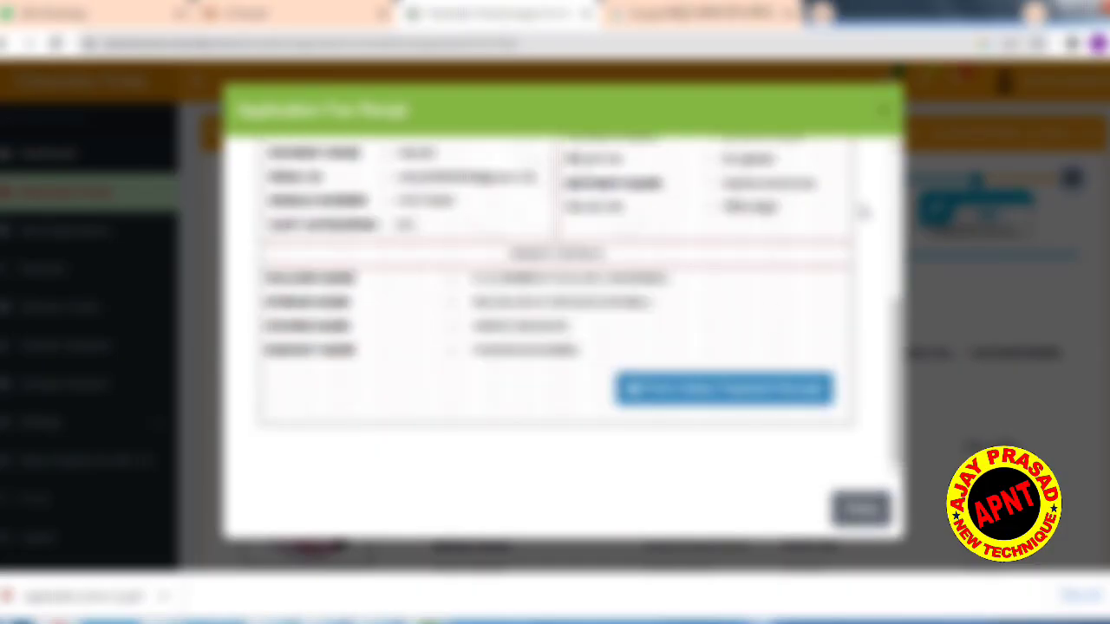